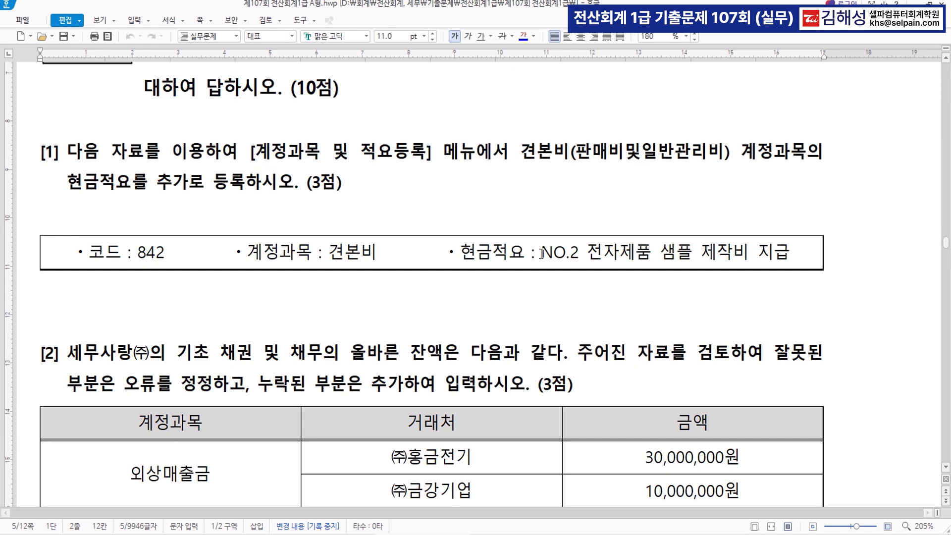
Step: Colour the phrases "계정과목 및 적요등록", "견본비(판매비및일반관리비)" and "현금적요를 추가로 등록" in question [1] blue
{"action": "scroll", "coordinate": [539, 253], "scroll_direction": "up", "scroll_amount": 3}
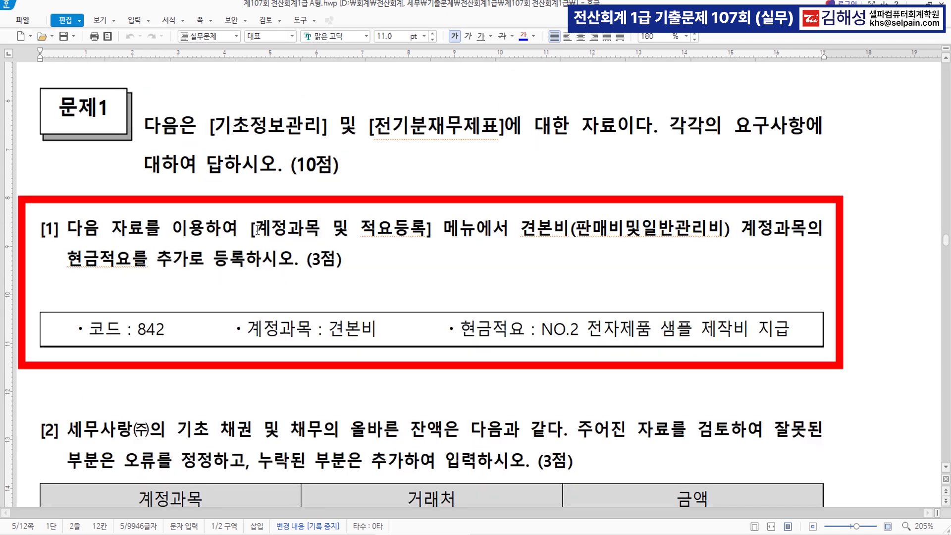
{"action": "left_click_drag", "start_coordinate": [258, 229], "coordinate": [421, 236]}
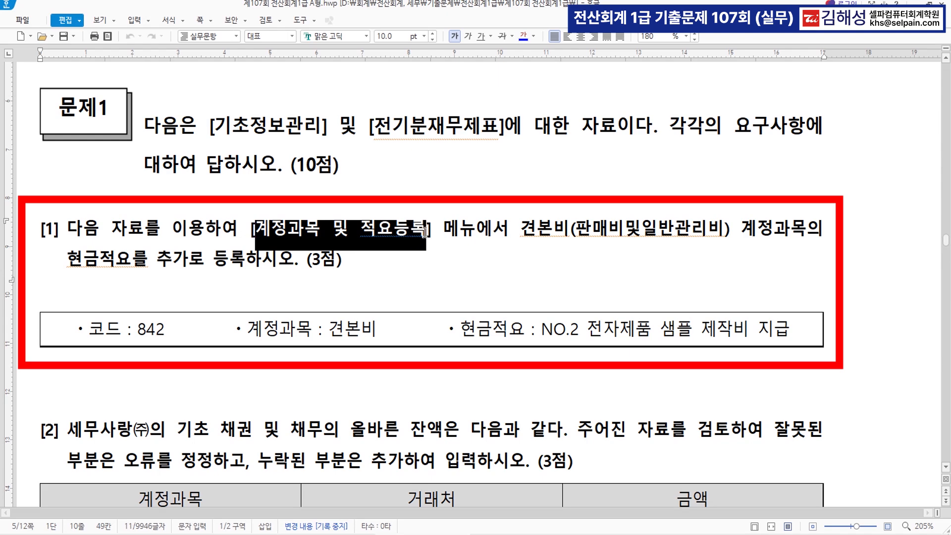
{"action": "left_click", "coordinate": [525, 38]}
{"action": "left_click_drag", "start_coordinate": [521, 229], "coordinate": [727, 234]}
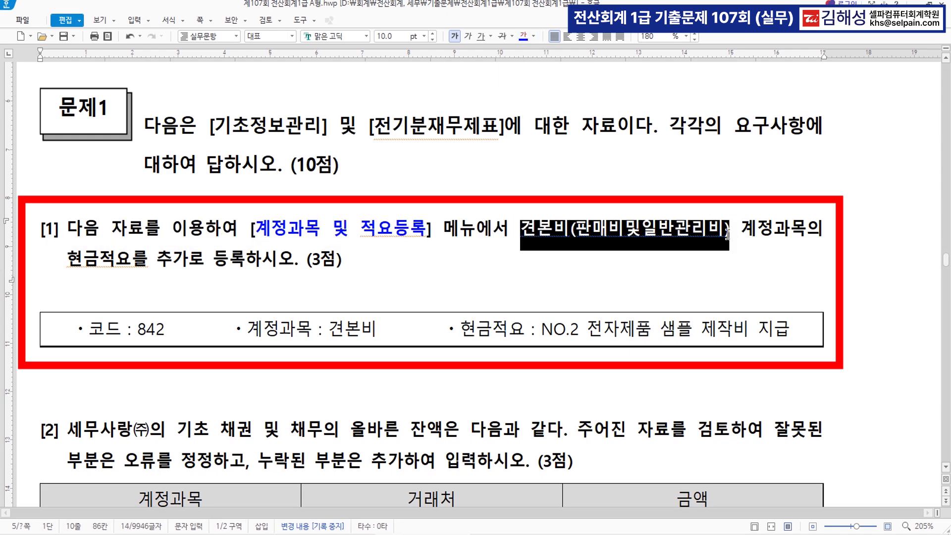
{"action": "left_click", "coordinate": [525, 37]}
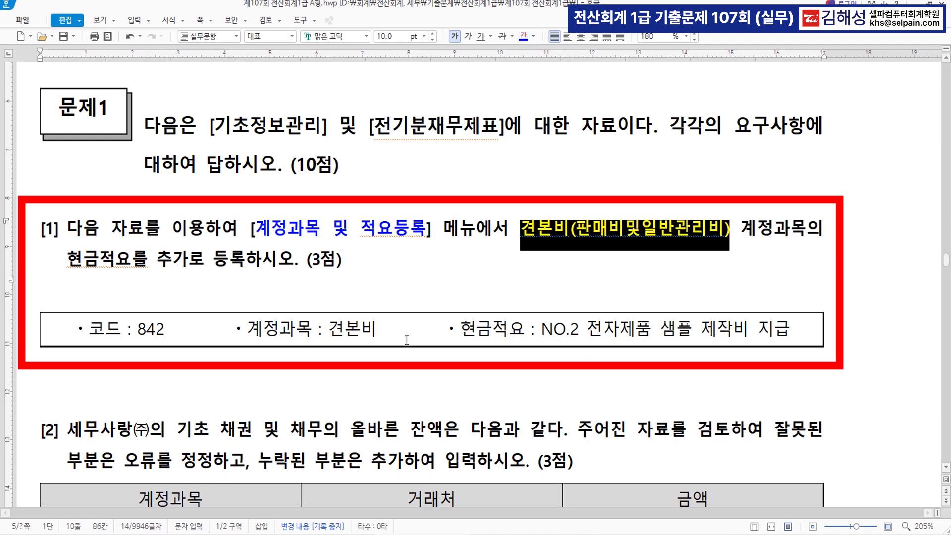
{"action": "left_click", "coordinate": [398, 284]}
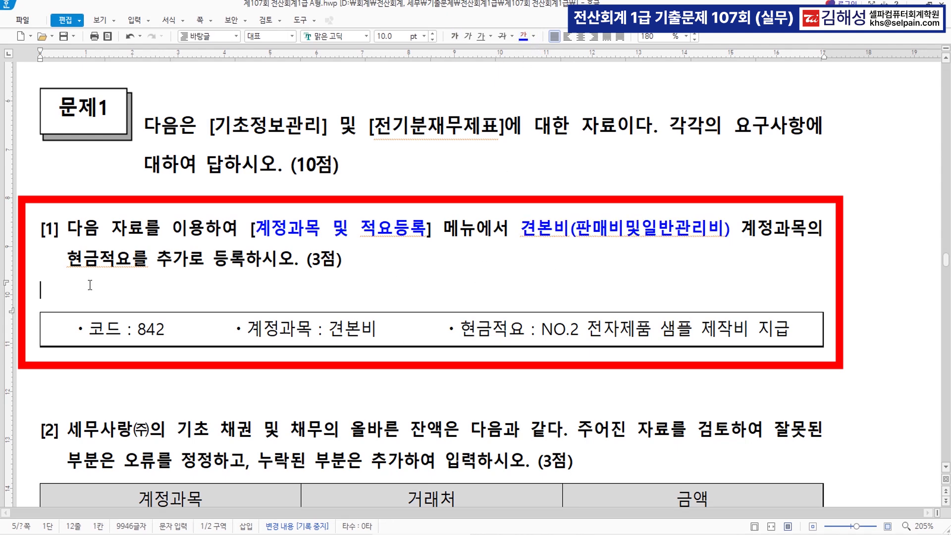
{"action": "left_click_drag", "start_coordinate": [68, 258], "coordinate": [243, 268]}
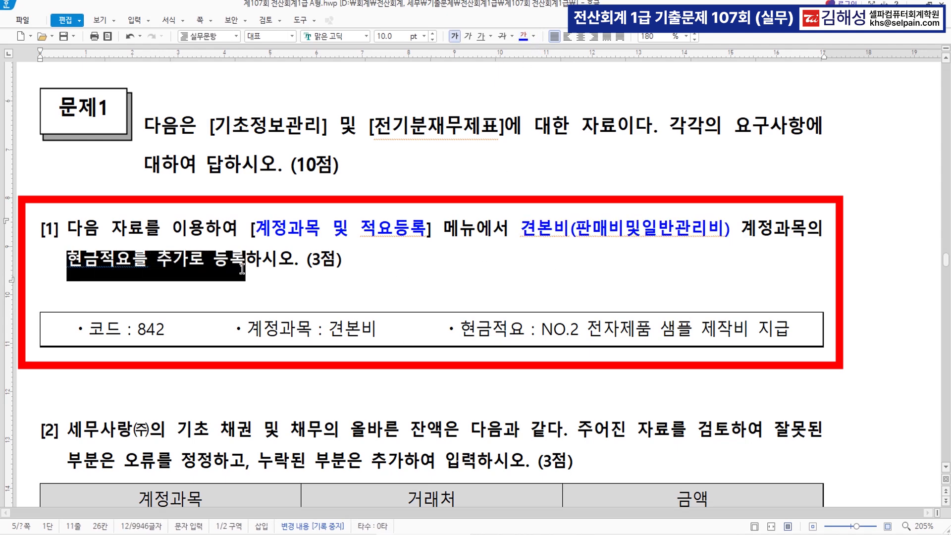
{"action": "left_click", "coordinate": [525, 36]}
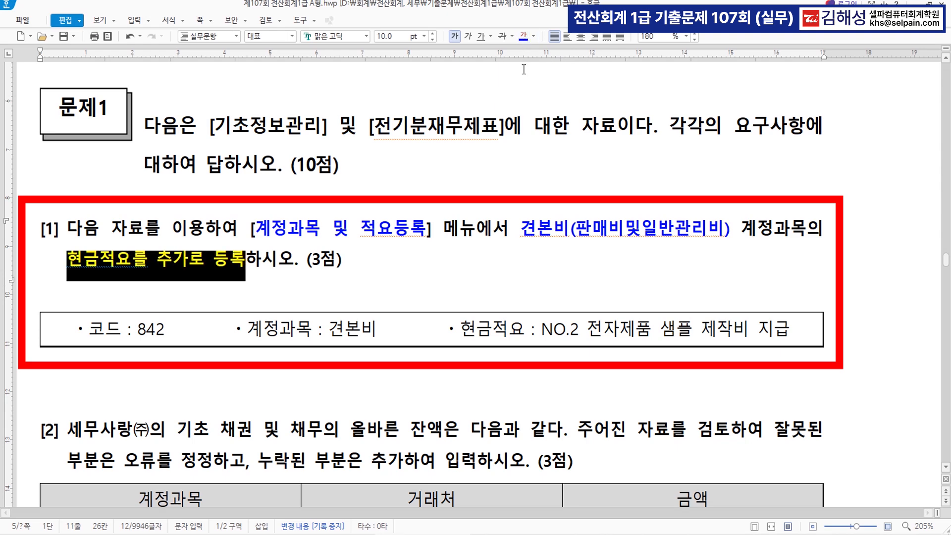
{"action": "left_click", "coordinate": [425, 358]}
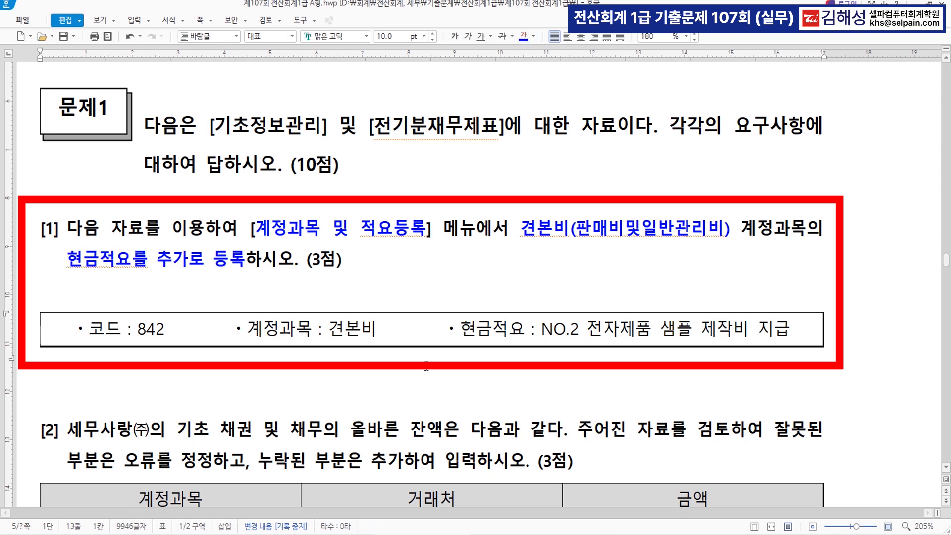
Step: Switch to KcLep, open 계정과목및적요등록 and place its window so that question [1] stays readable
{"action": "key", "text": "alt+Tab"}
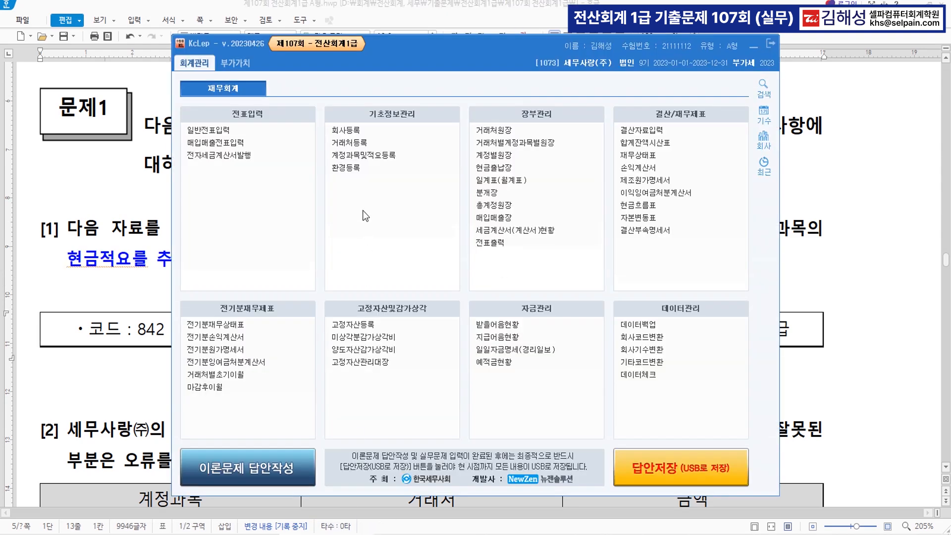
{"action": "left_click", "coordinate": [370, 158]}
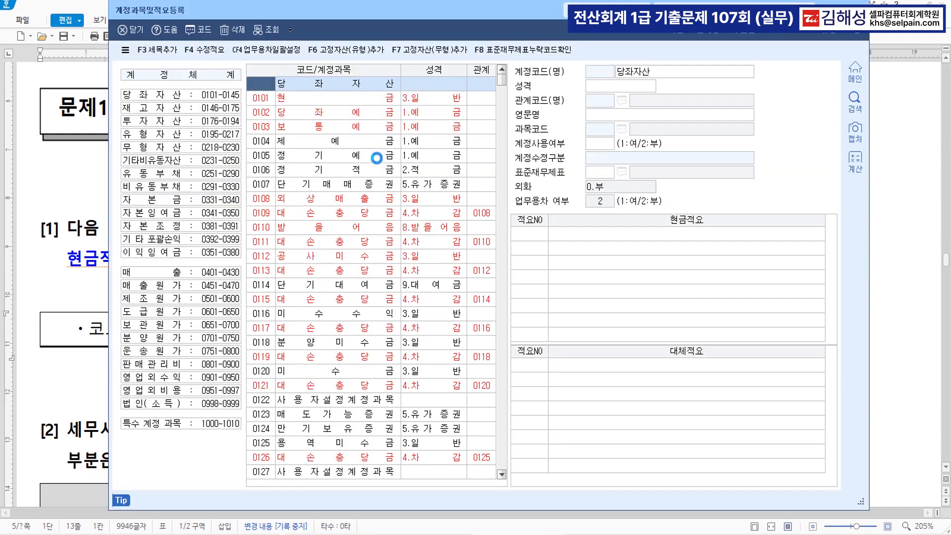
{"action": "left_click_drag", "start_coordinate": [380, 11], "coordinate": [439, 296]}
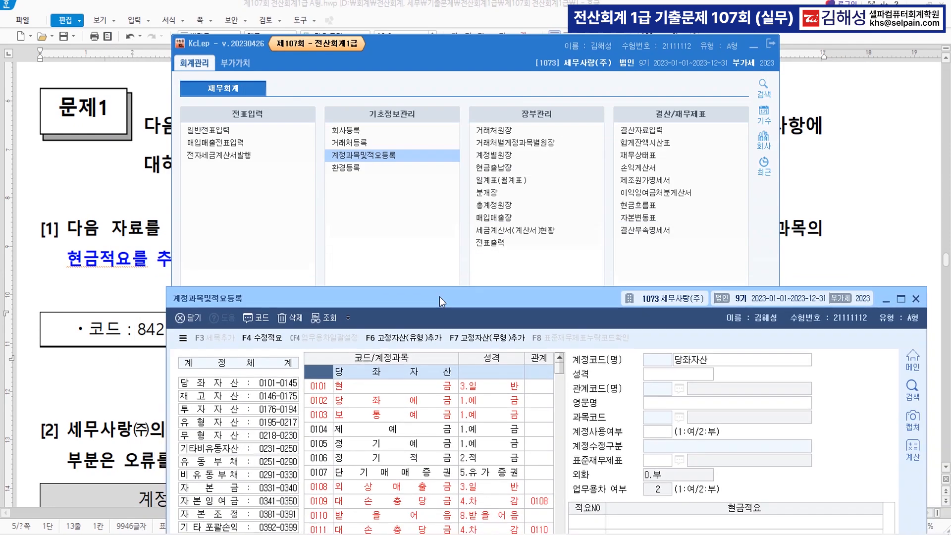
{"action": "left_click", "coordinate": [752, 47]}
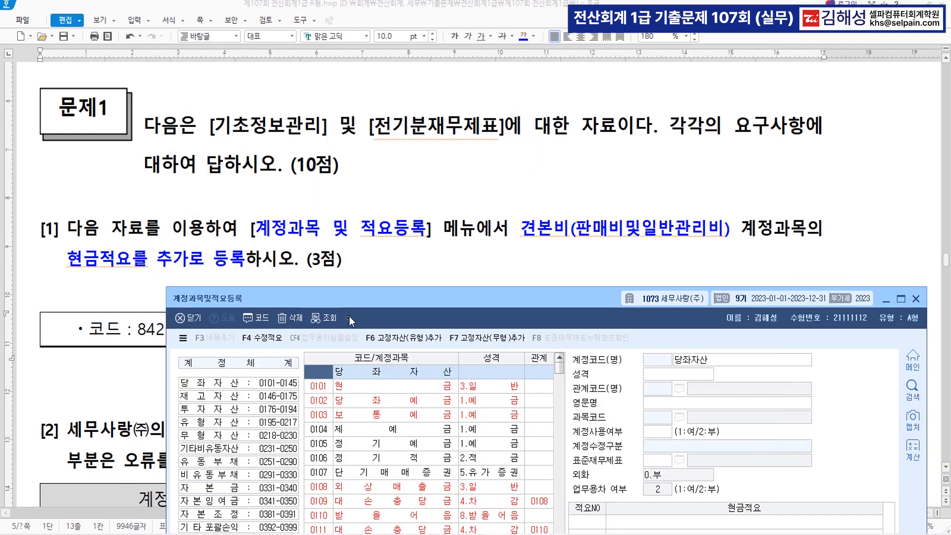
Step: Look up account code 842 (견본비) in the account list and select it
{"action": "scroll", "coordinate": [395, 203], "scroll_direction": "down", "scroll_amount": 3}
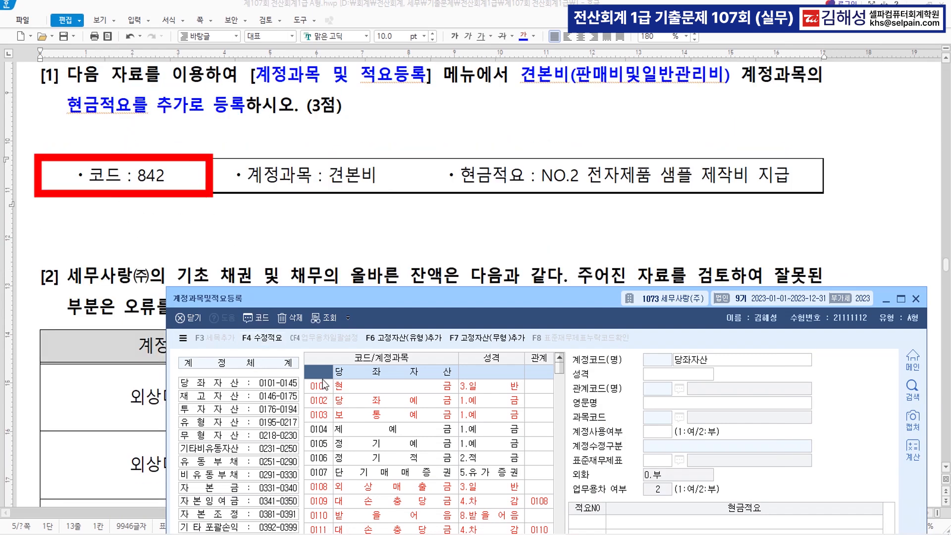
{"action": "type", "text": "842"}
{"action": "key", "text": "Return"}
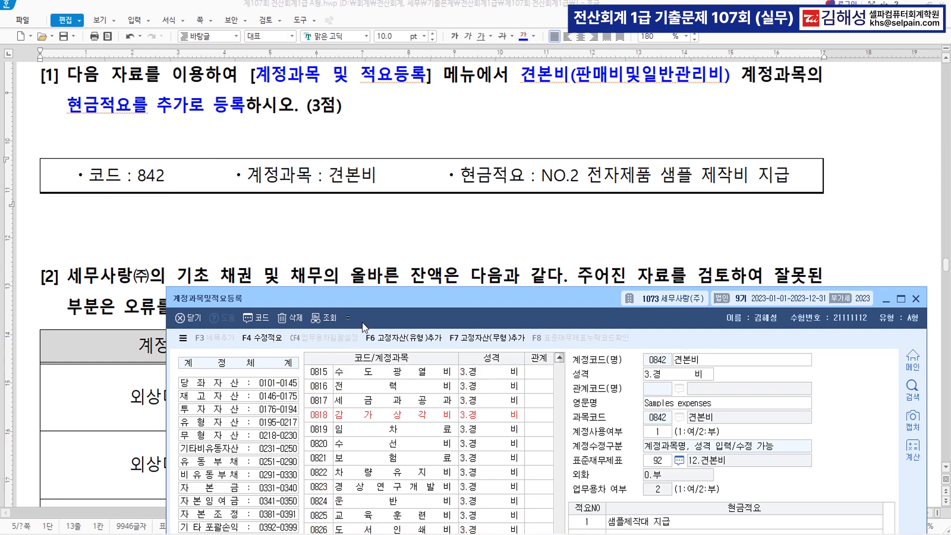
{"action": "left_click_drag", "start_coordinate": [407, 299], "coordinate": [314, 33]}
{"action": "left_click", "coordinate": [327, 495]}
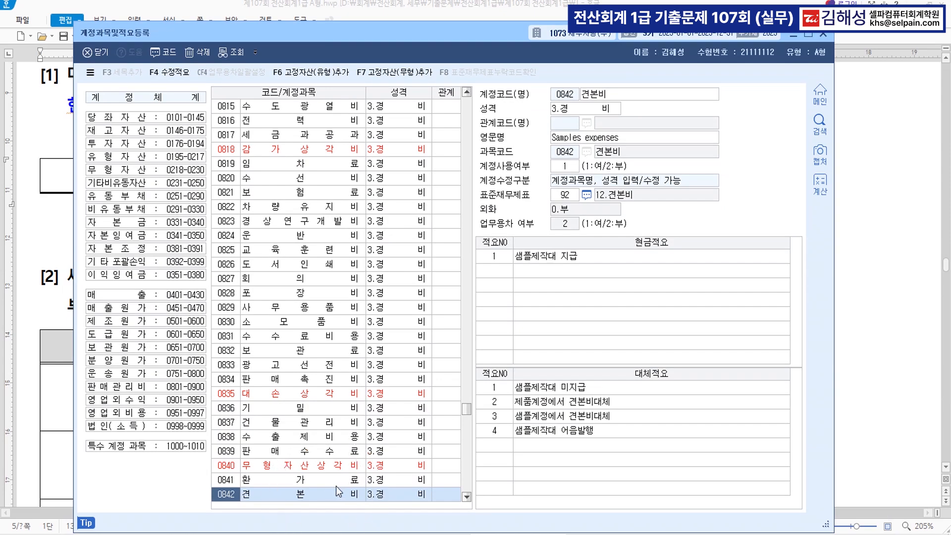
Step: Add cash memo (현금적요) No. 2 "전자제품 샘플 제작비 지급" to the 견본비 account
{"action": "left_click_drag", "start_coordinate": [474, 37], "coordinate": [509, 216]}
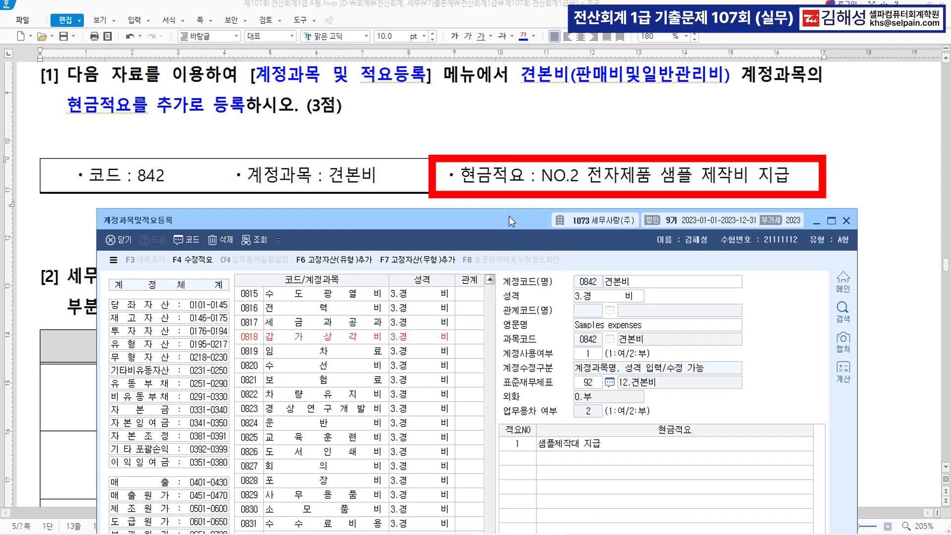
{"action": "left_click", "coordinate": [522, 454]}
{"action": "type", "text": "2"}
{"action": "key", "text": "Return"}
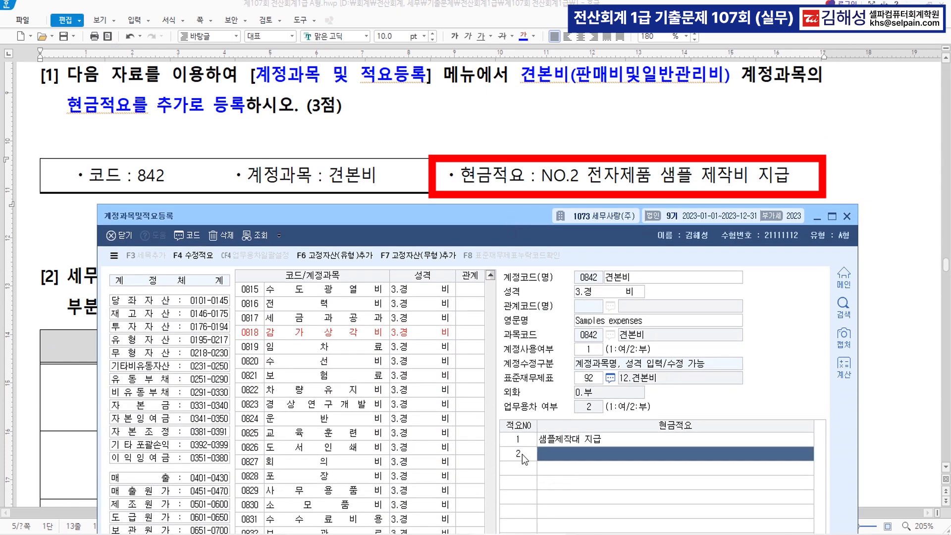
{"action": "type", "text": "전자"}
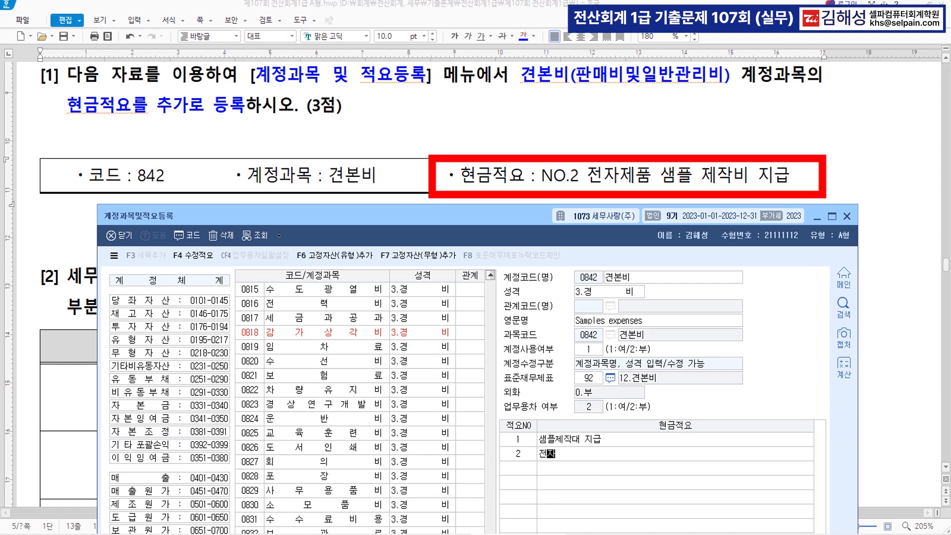
{"action": "type", "text": "제품 샘플 제작비 지급"}
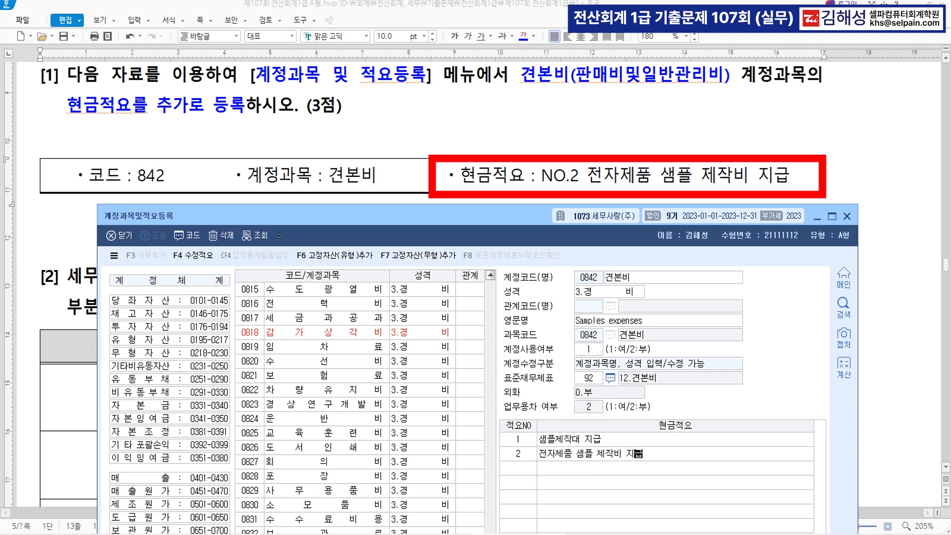
{"action": "key", "text": "Return"}
Step: Switch to account 0843 해외접대비 and back to 0842 견본비 to check that account's cash memos
{"action": "left_click_drag", "start_coordinate": [451, 220], "coordinate": [450, 94]}
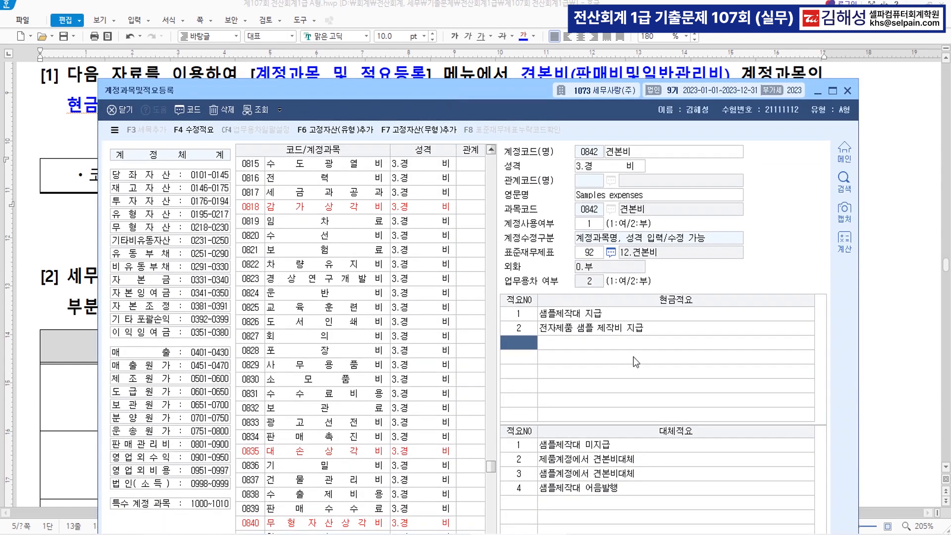
{"action": "scroll", "coordinate": [368, 295], "scroll_direction": "down", "scroll_amount": 6}
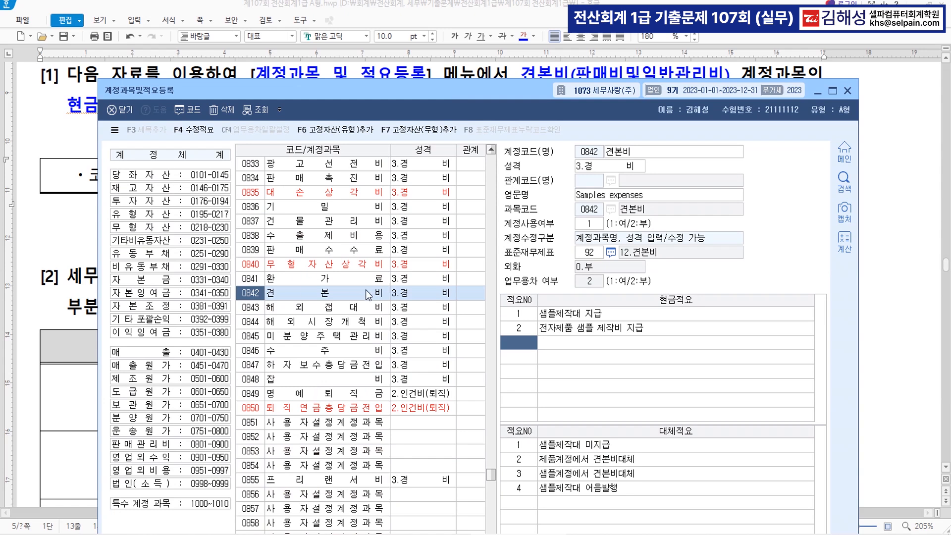
{"action": "left_click", "coordinate": [302, 310]}
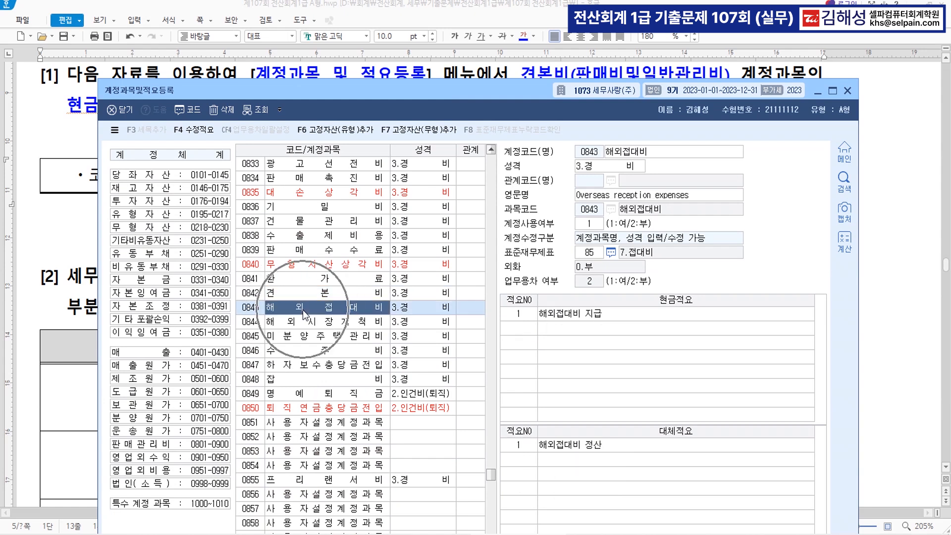
{"action": "left_click", "coordinate": [312, 291]}
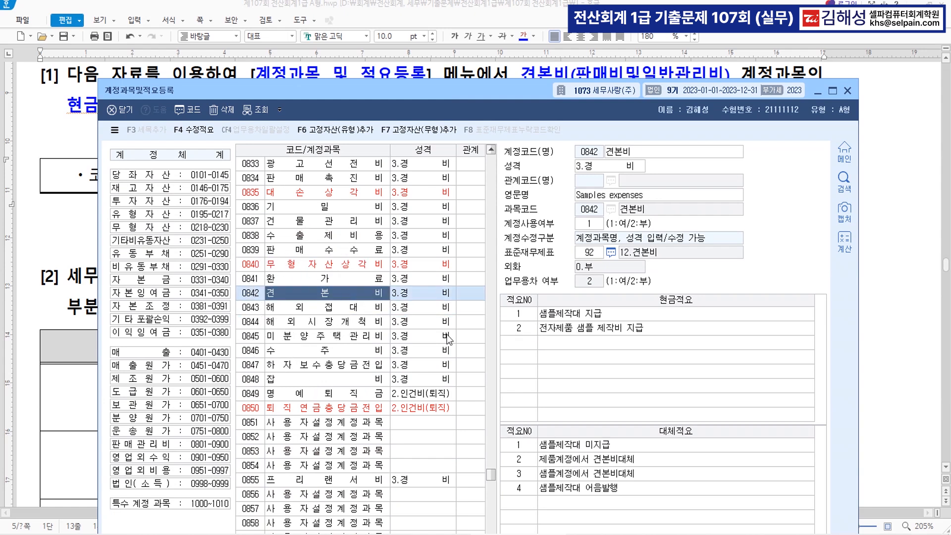
{"action": "left_click", "coordinate": [596, 335]}
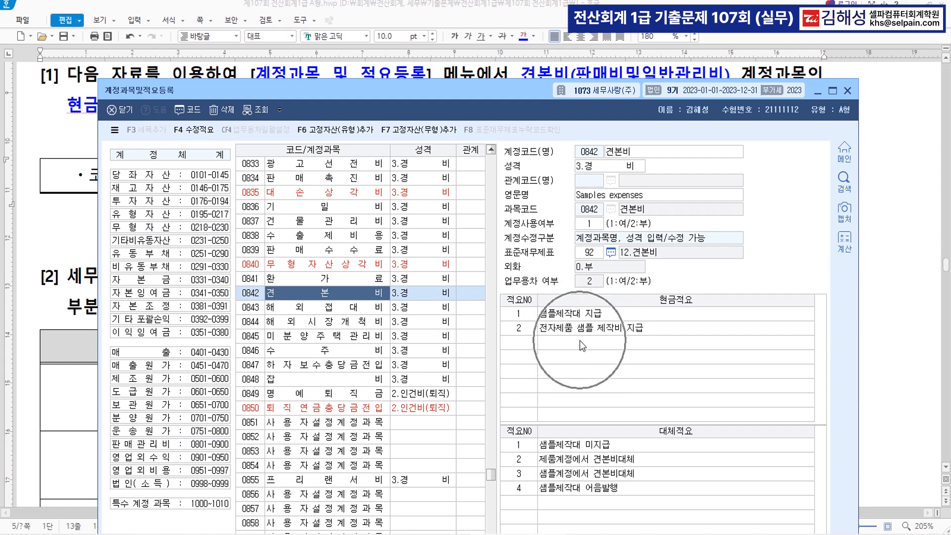
Step: Return to the question document, colour "기초 채권 및 채무" in question [2] blue and add ">> 거래처별 초기이월" after it
{"action": "left_click", "coordinate": [902, 273]}
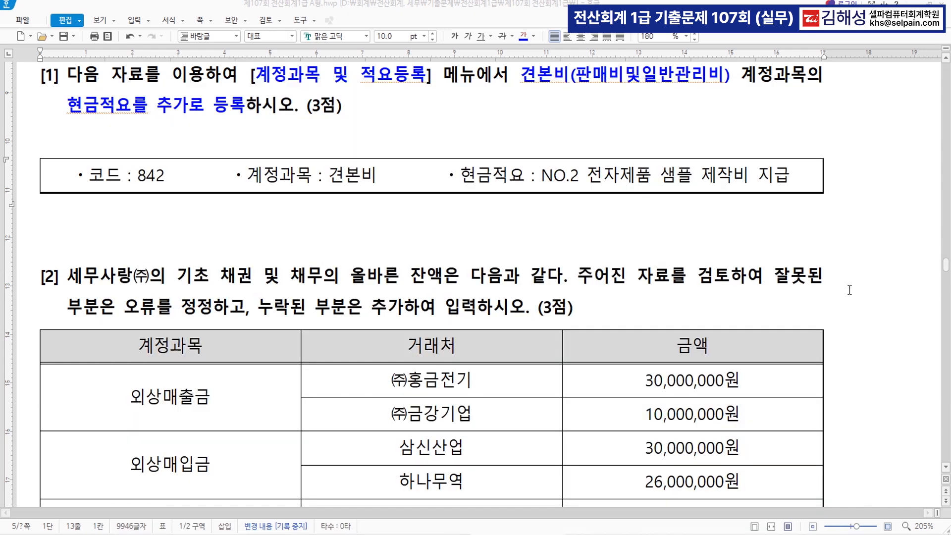
{"action": "scroll", "coordinate": [593, 240], "scroll_direction": "down", "scroll_amount": 8}
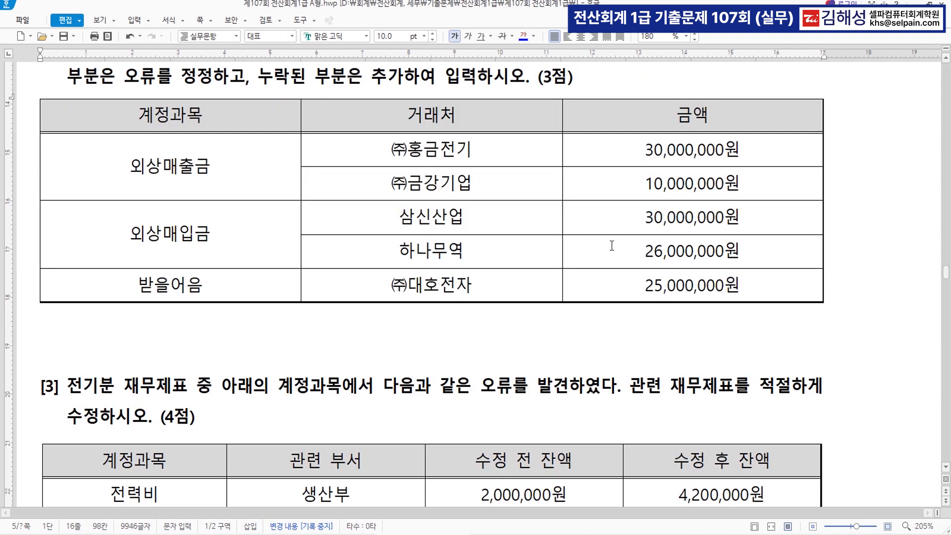
{"action": "scroll", "coordinate": [572, 241], "scroll_direction": "up", "scroll_amount": 3}
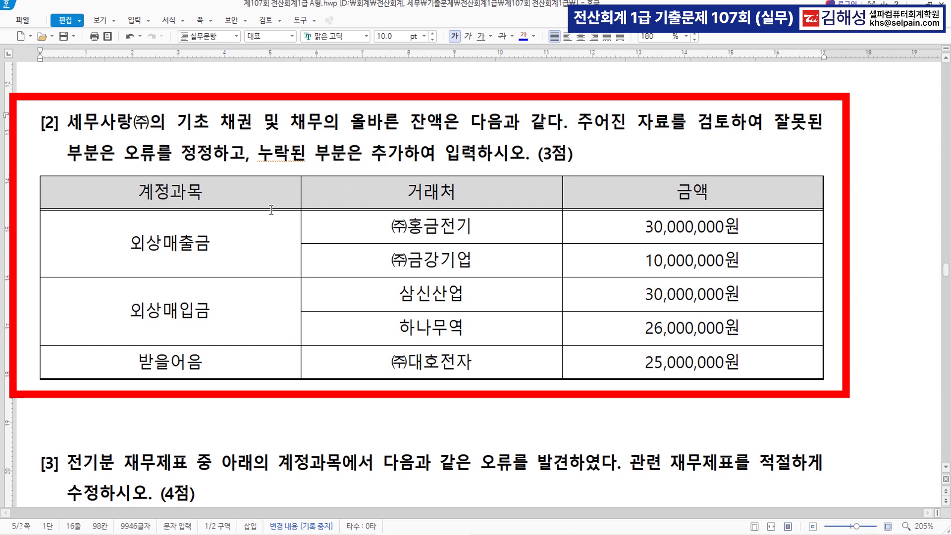
{"action": "left_click_drag", "start_coordinate": [177, 123], "coordinate": [318, 126]}
{"action": "left_click", "coordinate": [522, 35]}
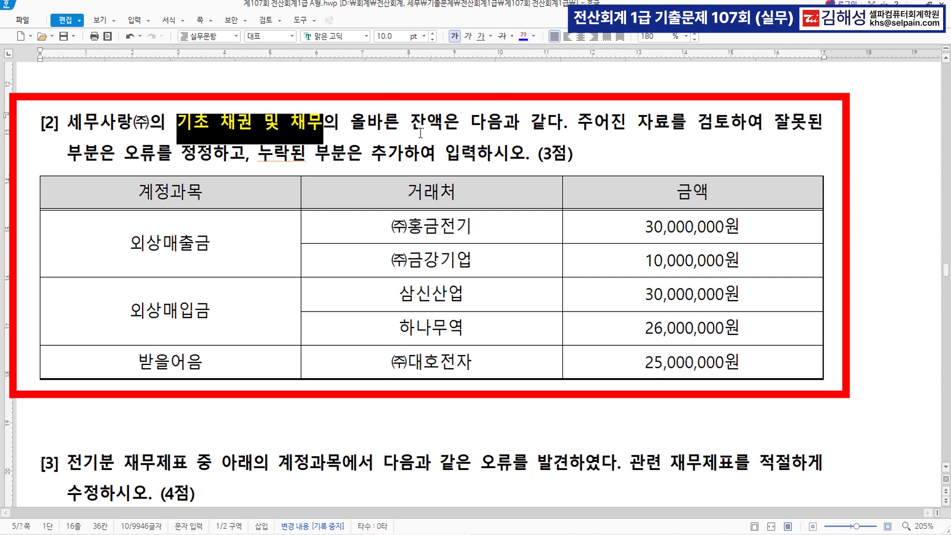
{"action": "left_click", "coordinate": [323, 122]}
{"action": "type", "text": ">> "}
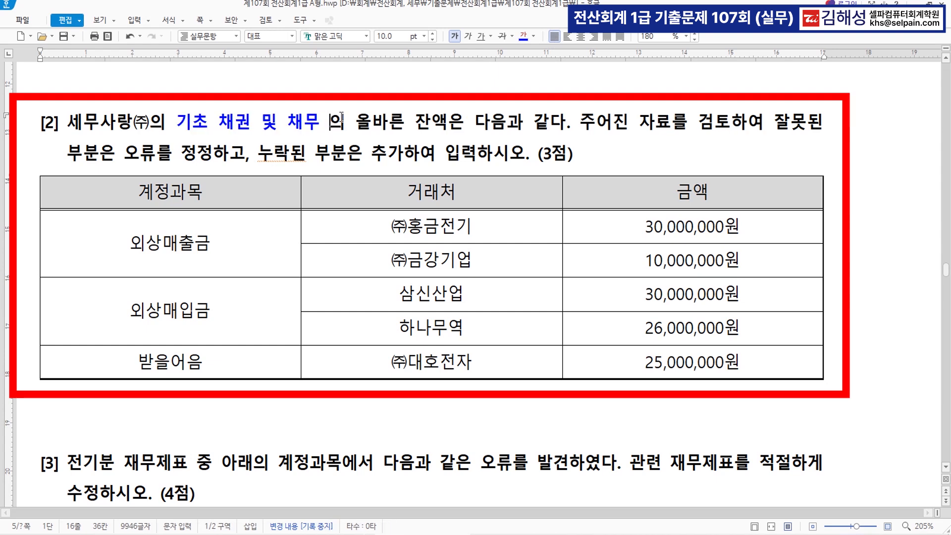
{"action": "type", "text": " 거"}
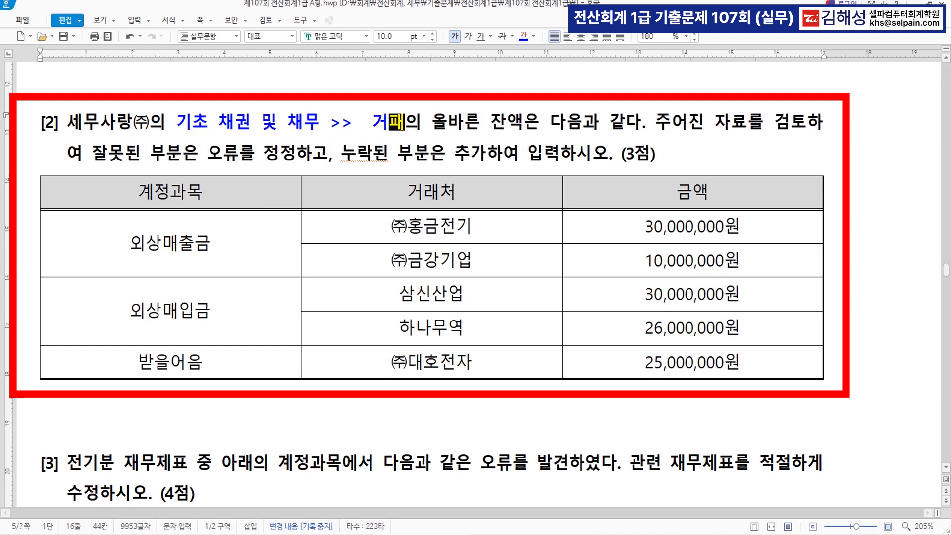
{"action": "type", "text": "래처별 초기"}
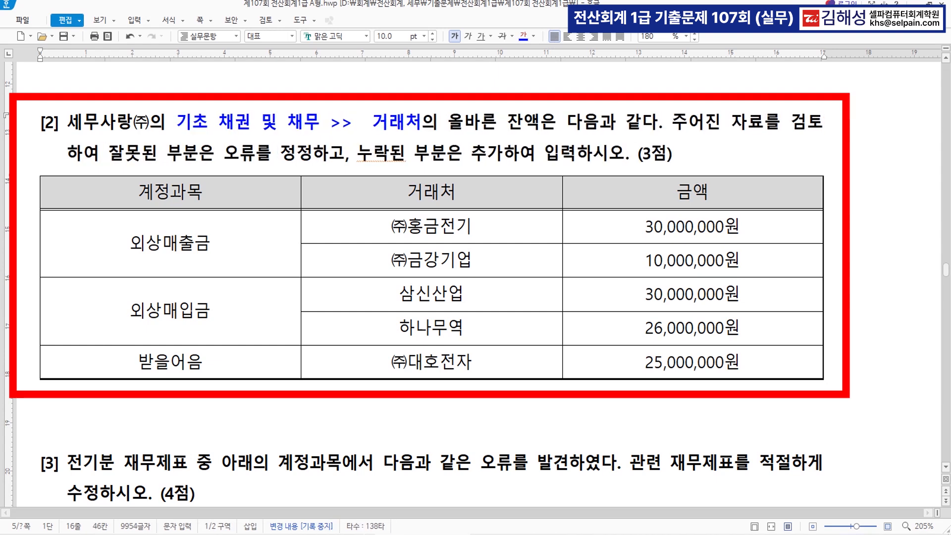
{"action": "type", "text": "이월"}
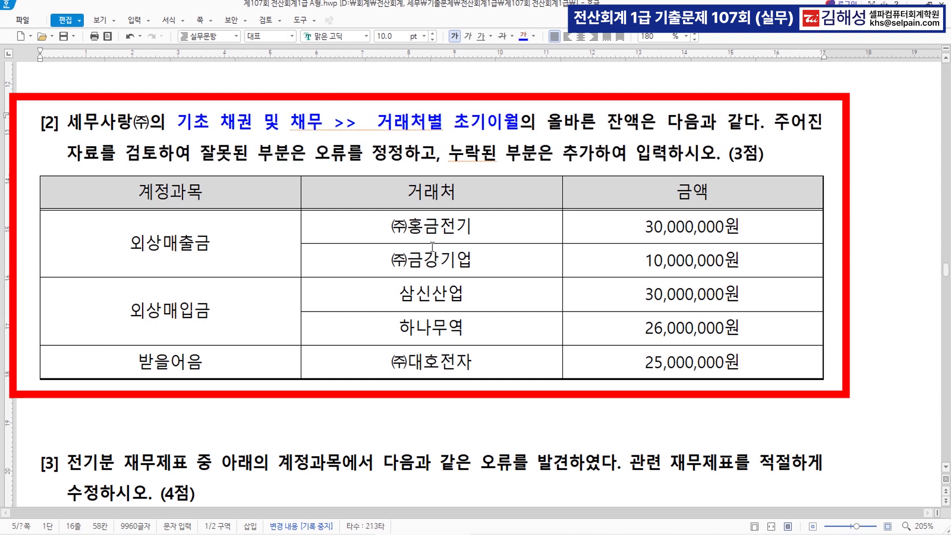
Step: Switch back to KcLep and open 거래처별초기이월 through a menu search for "ㄱㄹㅊ"
{"action": "scroll", "coordinate": [498, 249], "scroll_direction": "down", "scroll_amount": 2}
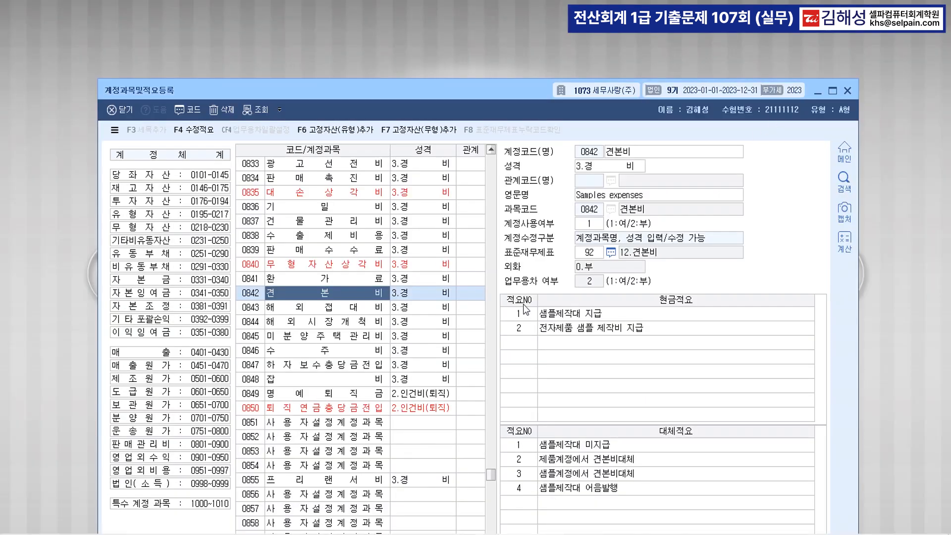
{"action": "type", "text": "ㄱㄹㅊ"}
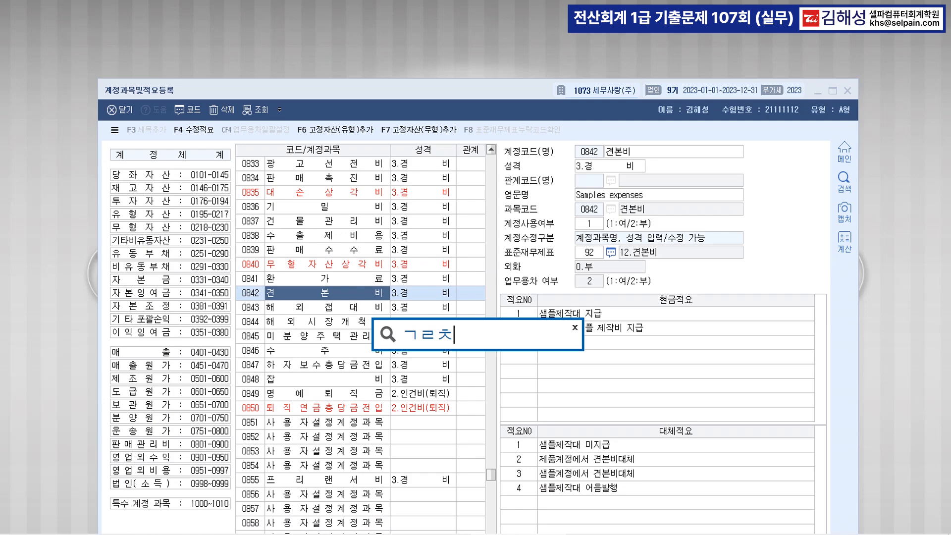
{"action": "key", "text": "Return"}
{"action": "key", "text": "Down"}
{"action": "key", "text": "Return"}
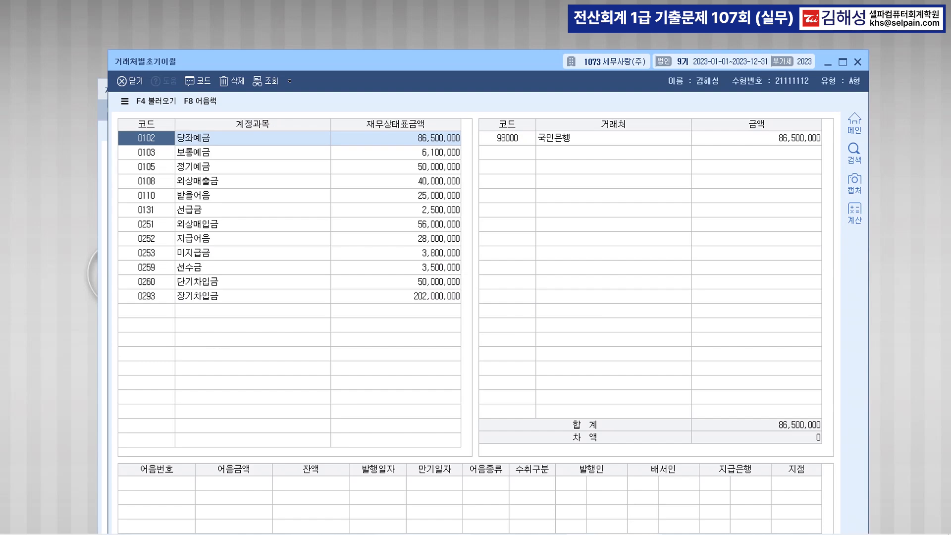
Step: Bring the question document up behind the 거래처별초기이월 window and arrange both so question [2]'s balance table can be read during entry
{"action": "left_click", "coordinate": [438, 533]}
{"action": "left_click", "coordinate": [555, 533]}
{"action": "scroll", "coordinate": [400, 70], "scroll_direction": "up", "scroll_amount": 1}
{"action": "left_click_drag", "start_coordinate": [400, 63], "coordinate": [391, 347]}
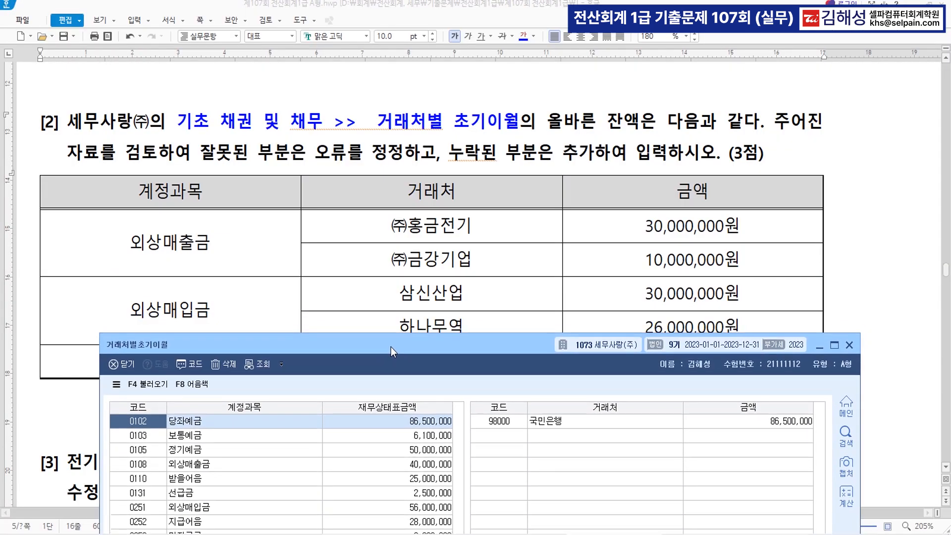
{"action": "scroll", "coordinate": [416, 197], "scroll_direction": "down", "scroll_amount": 3}
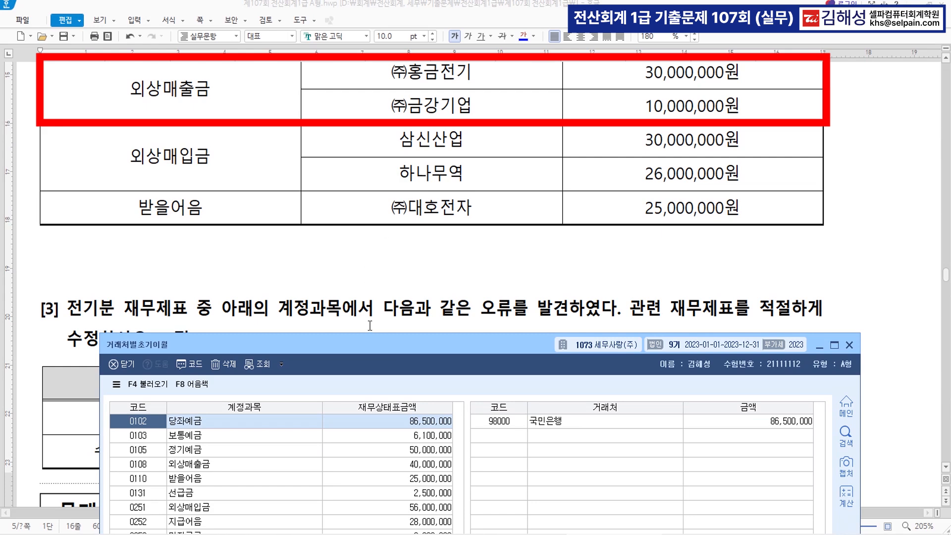
{"action": "left_click_drag", "start_coordinate": [377, 349], "coordinate": [385, 196]}
Step: Set the opening balance of (주)홍금전기 under 외상매출금 to 30,000,000 and check the account's total and difference
{"action": "left_click", "coordinate": [240, 311]}
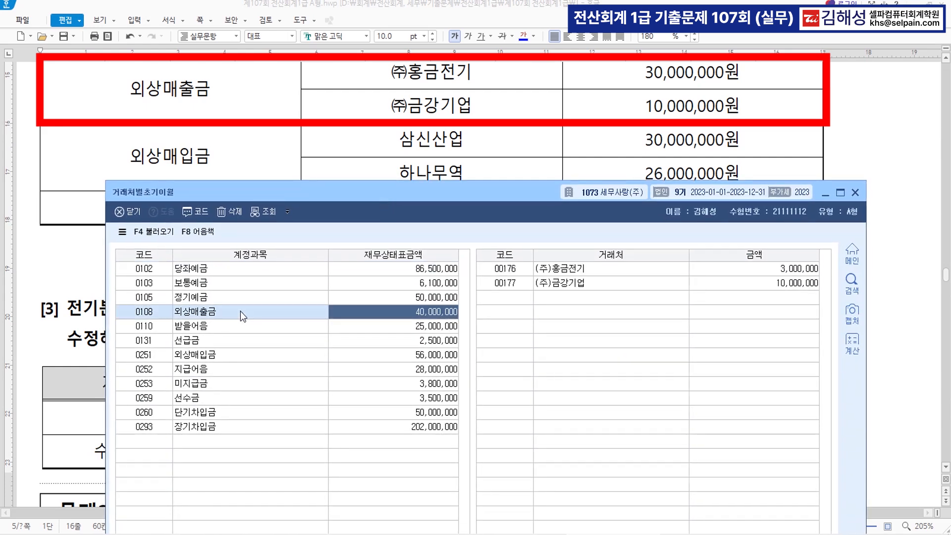
{"action": "left_click", "coordinate": [582, 269]}
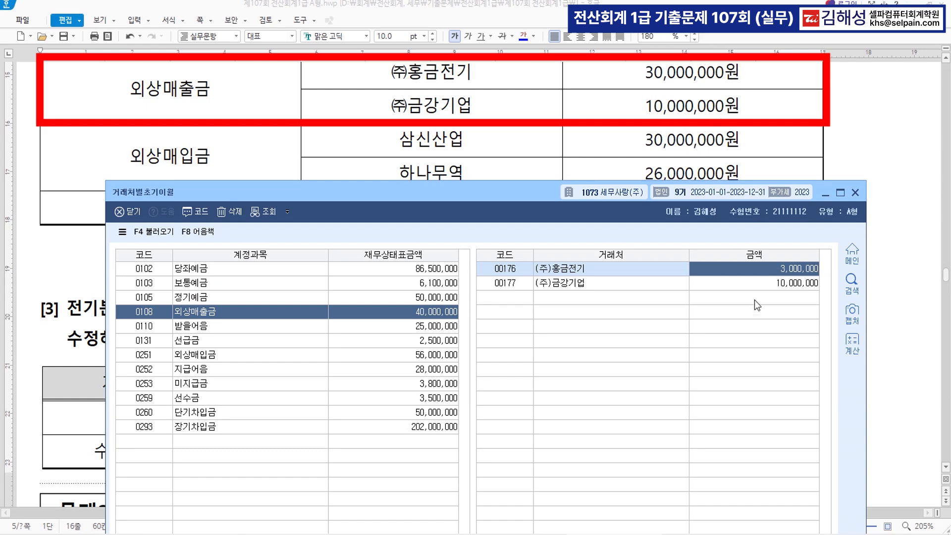
{"action": "type", "text": "30000000"}
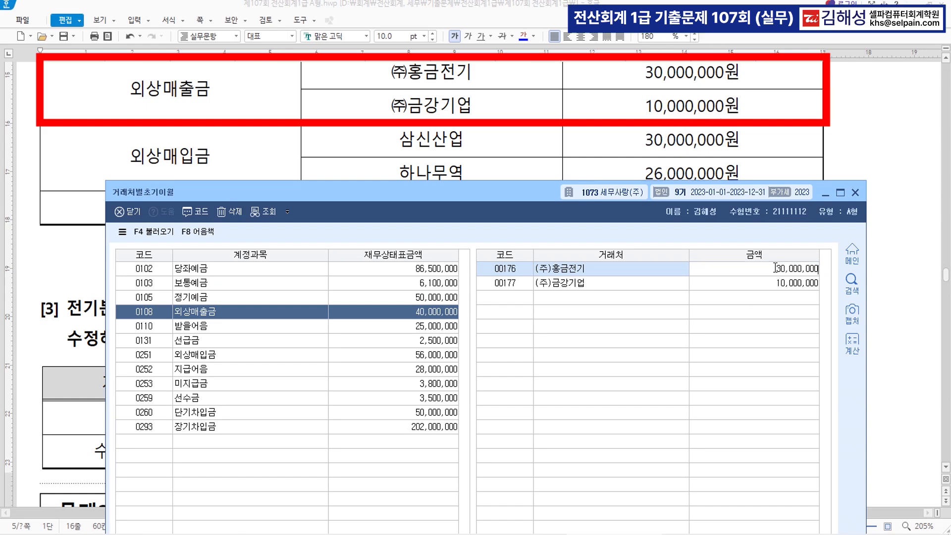
{"action": "key", "text": "Return"}
{"action": "left_click_drag", "start_coordinate": [519, 185], "coordinate": [513, 80]}
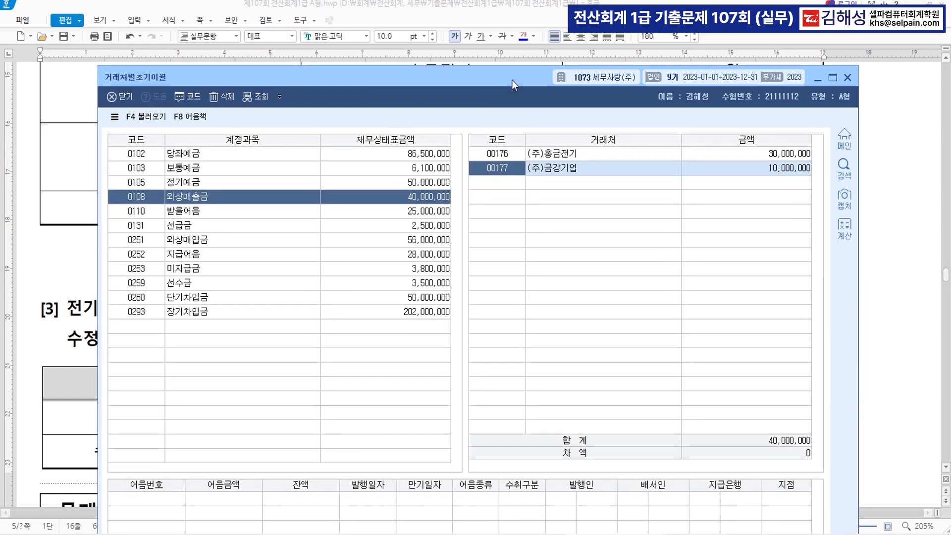
Step: Set the opening balance of 하나무역 under 외상매입금 to 26,000,000 and check the account's total and difference
{"action": "mouse_move", "coordinate": [476, 82]}
{"action": "left_mouse_down"}
{"action": "mouse_move", "coordinate": [471, 218]}
{"action": "mouse_move", "coordinate": [473, 199]}
{"action": "left_mouse_up"}
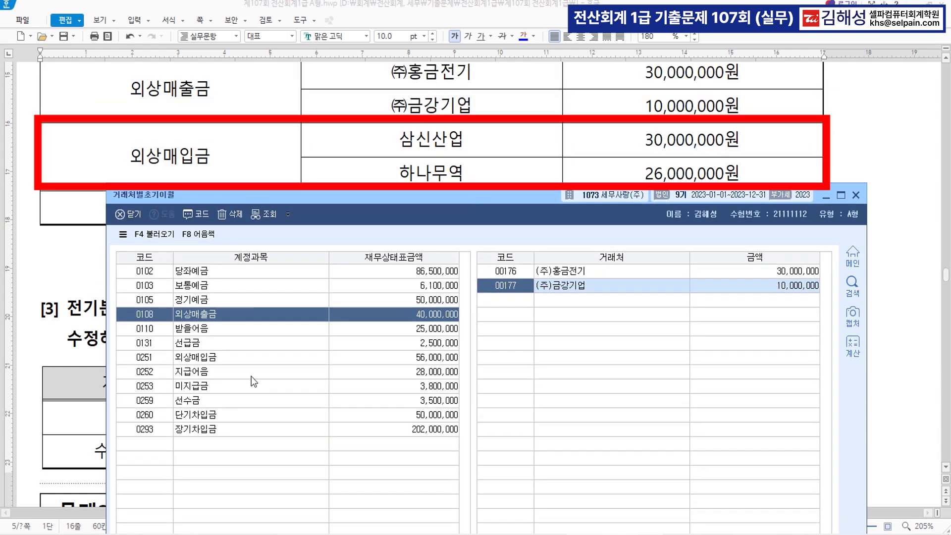
{"action": "left_click", "coordinate": [265, 360]}
{"action": "left_click", "coordinate": [568, 276]}
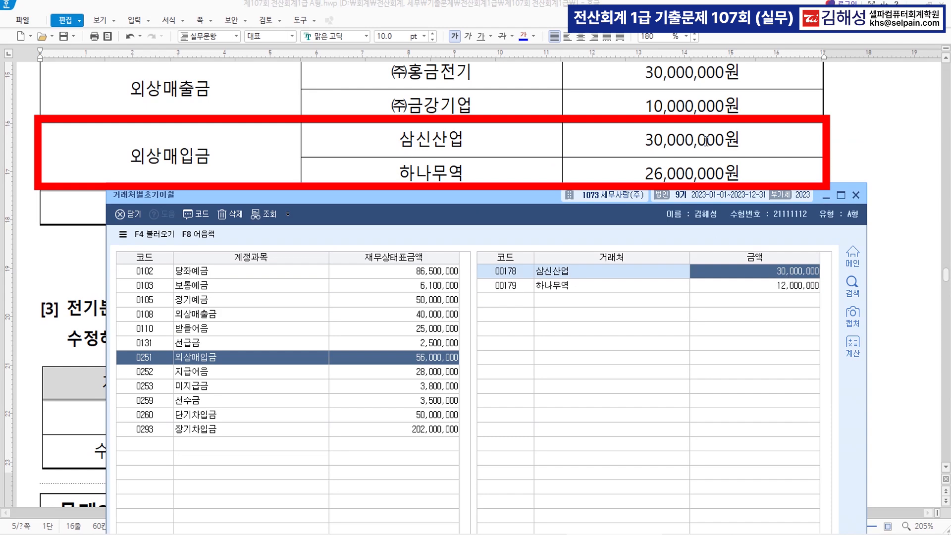
{"action": "left_click", "coordinate": [793, 290]}
{"action": "type", "text": "26000000"}
{"action": "key", "text": "Return"}
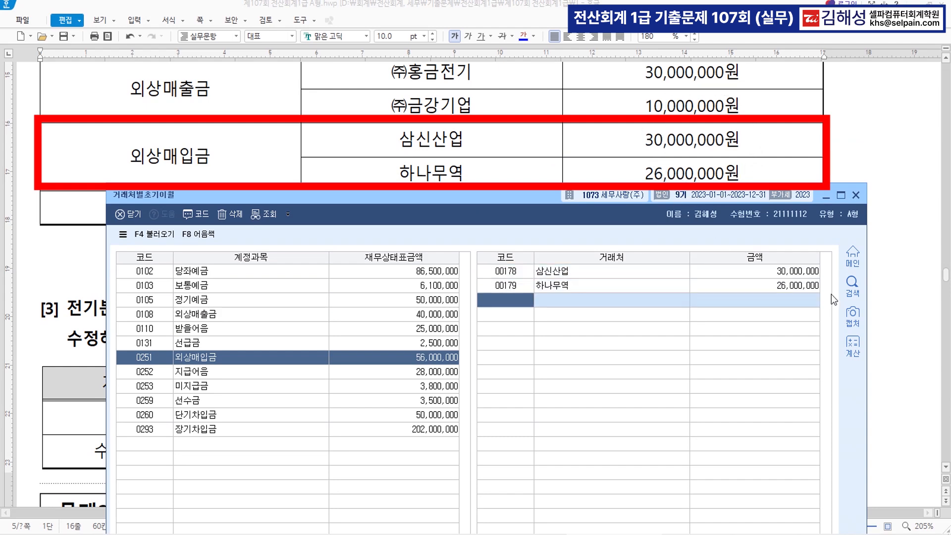
{"action": "left_click_drag", "start_coordinate": [498, 191], "coordinate": [489, 103]}
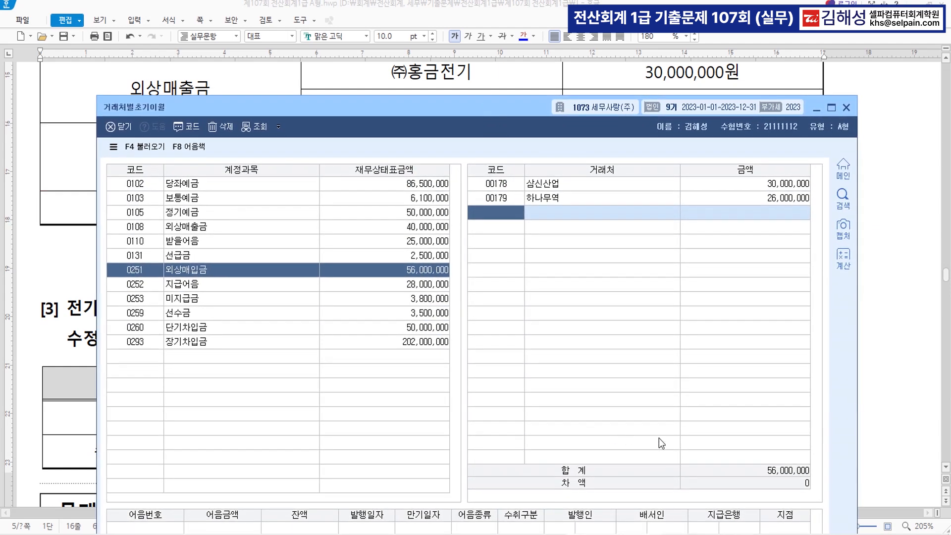
Step: Add customer (주)대호전자 to the 받을어음 account with an opening balance of 25,000,000
{"action": "mouse_move", "coordinate": [385, 112]}
{"action": "left_mouse_down"}
{"action": "mouse_move", "coordinate": [384, 307]}
{"action": "mouse_move", "coordinate": [388, 254]}
{"action": "left_mouse_up"}
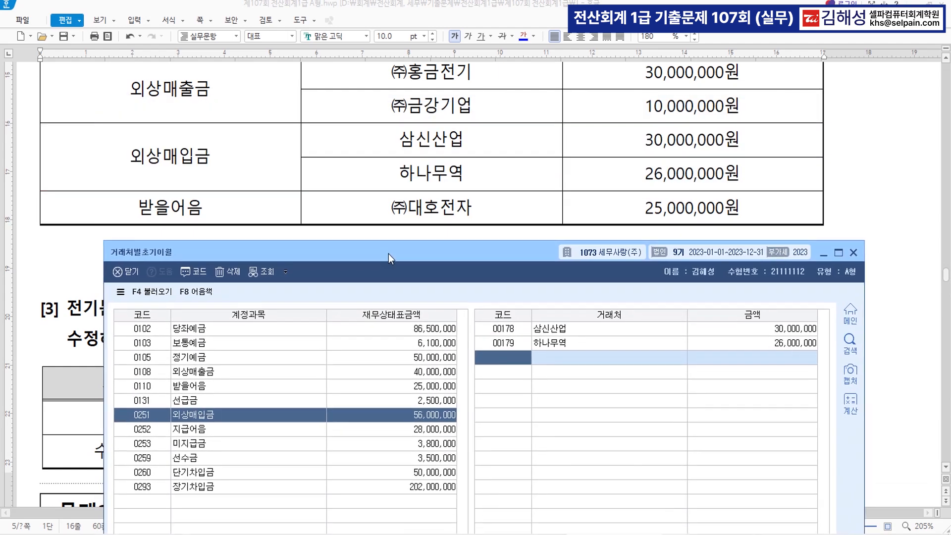
{"action": "left_click", "coordinate": [210, 387]}
{"action": "left_click", "coordinate": [512, 331]}
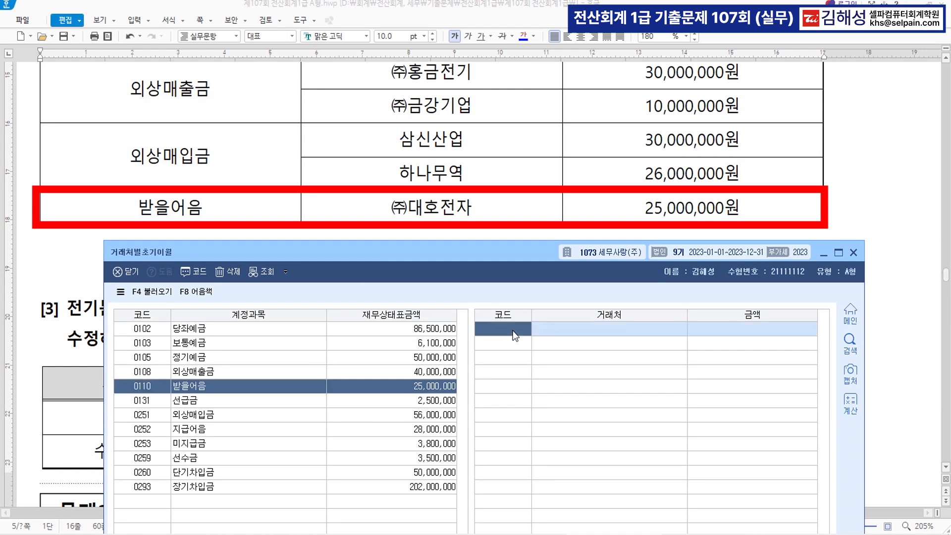
{"action": "type", "text": "대호"}
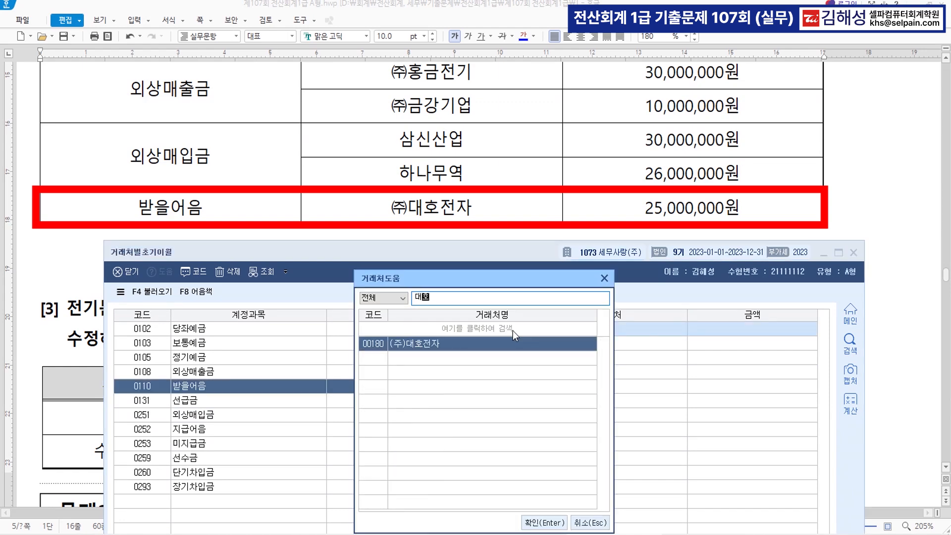
{"action": "key", "text": "Return"}
{"action": "type", "text": "25000000"}
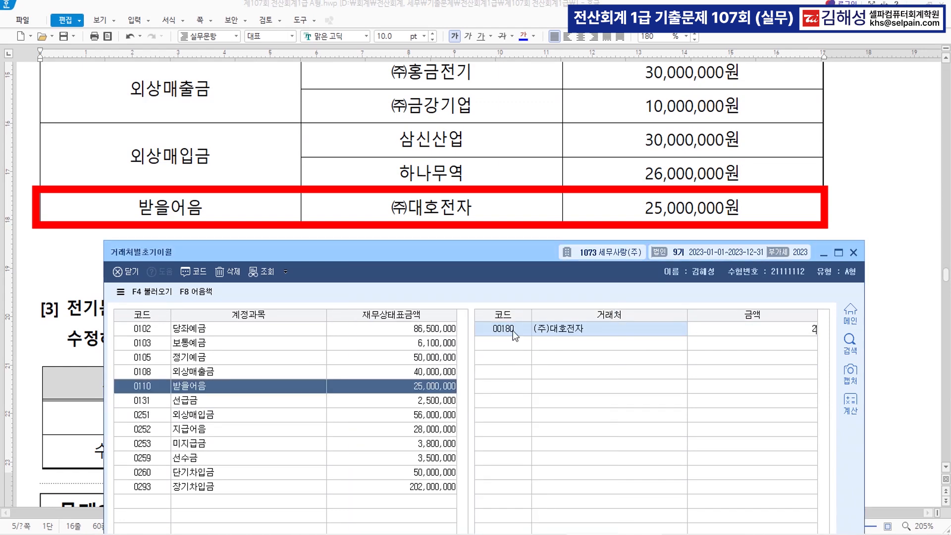
{"action": "key", "text": "Return"}
Step: Review the customer totals of 받을어음 and 외상매입금, and close 거래처별초기이월
{"action": "left_click_drag", "start_coordinate": [500, 270], "coordinate": [483, 66]}
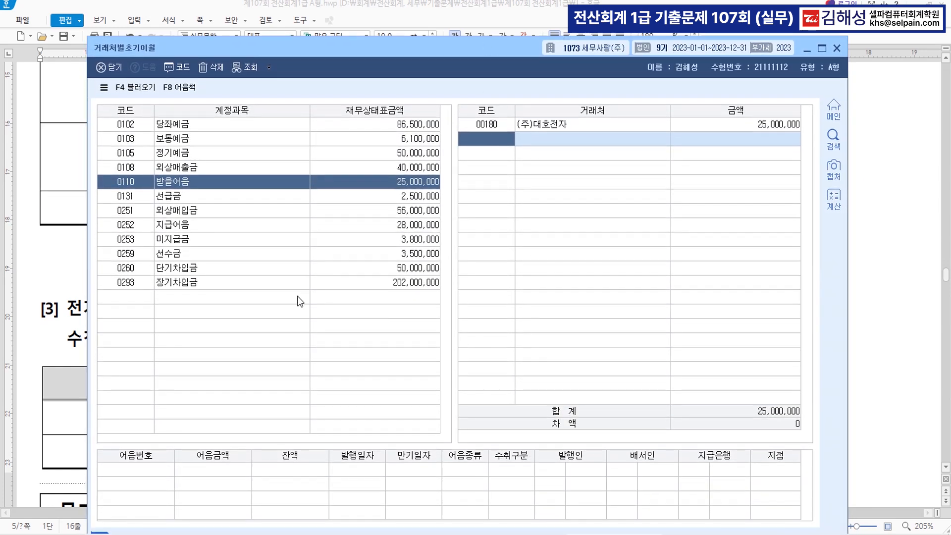
{"action": "left_click", "coordinate": [189, 210]}
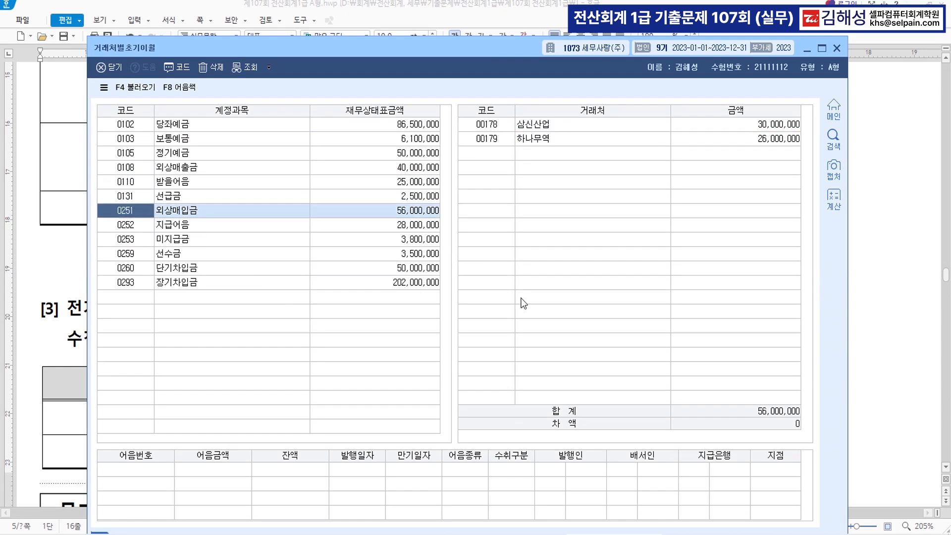
{"action": "left_click", "coordinate": [837, 48]}
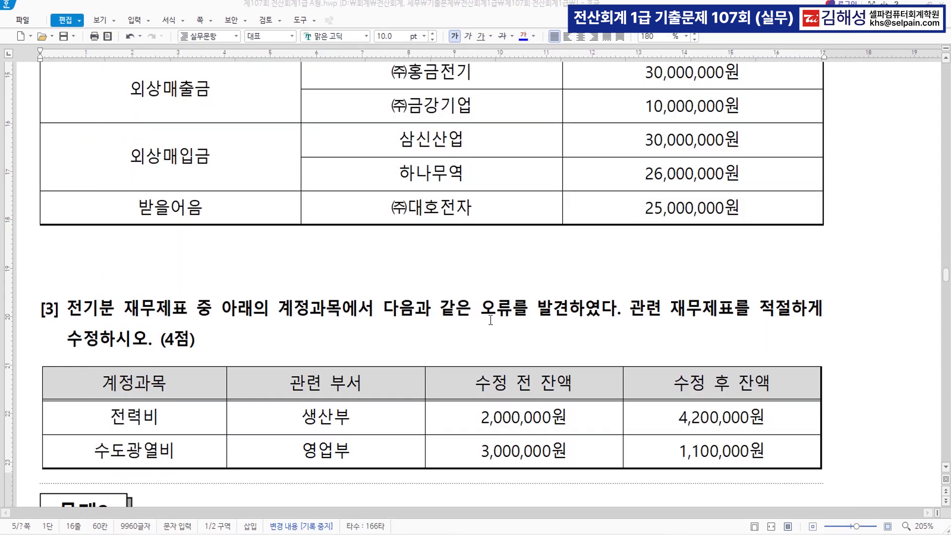
Step: Colour "전기분 재무제표" and "오류를 발견" in the text of question [3] blue
{"action": "scroll", "coordinate": [431, 278], "scroll_direction": "down", "scroll_amount": 3}
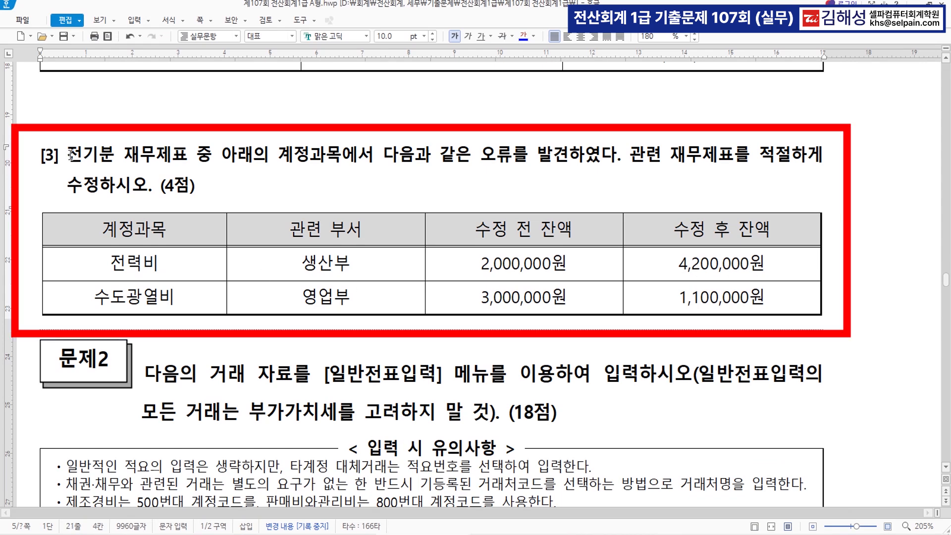
{"action": "left_click_drag", "start_coordinate": [66, 156], "coordinate": [187, 157]}
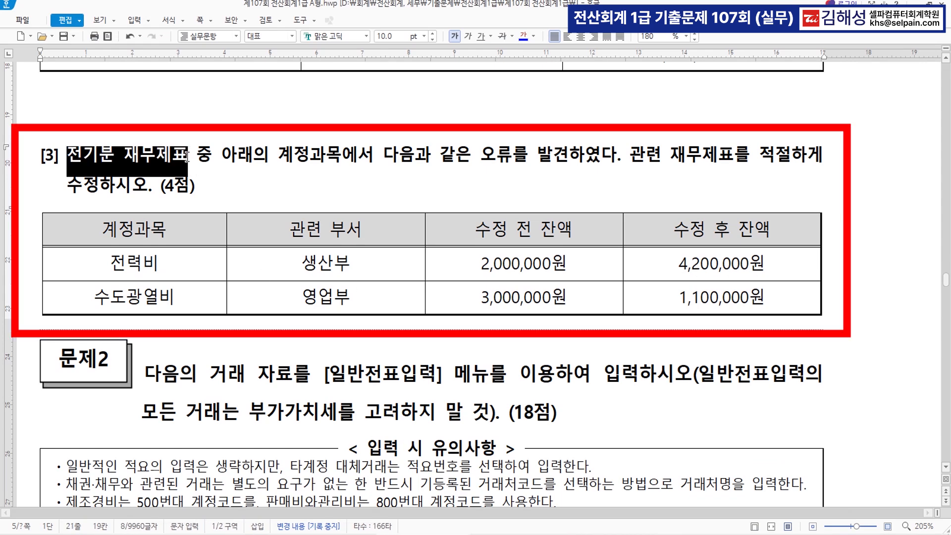
{"action": "left_click", "coordinate": [524, 39]}
{"action": "left_click", "coordinate": [485, 157]}
{"action": "left_click_drag", "start_coordinate": [485, 157], "coordinate": [570, 148]}
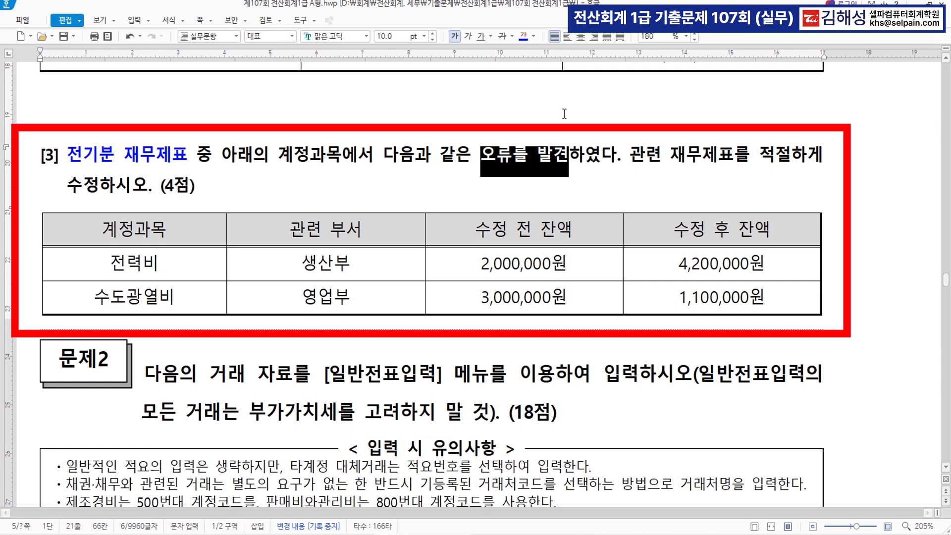
{"action": "left_click", "coordinate": [524, 38]}
Step: Colour "관련 재무제표를 적절하게 수정" and the score "(4점)" in question [3] blue
{"action": "left_click_drag", "start_coordinate": [634, 157], "coordinate": [99, 205]}
{"action": "left_click", "coordinate": [523, 39]}
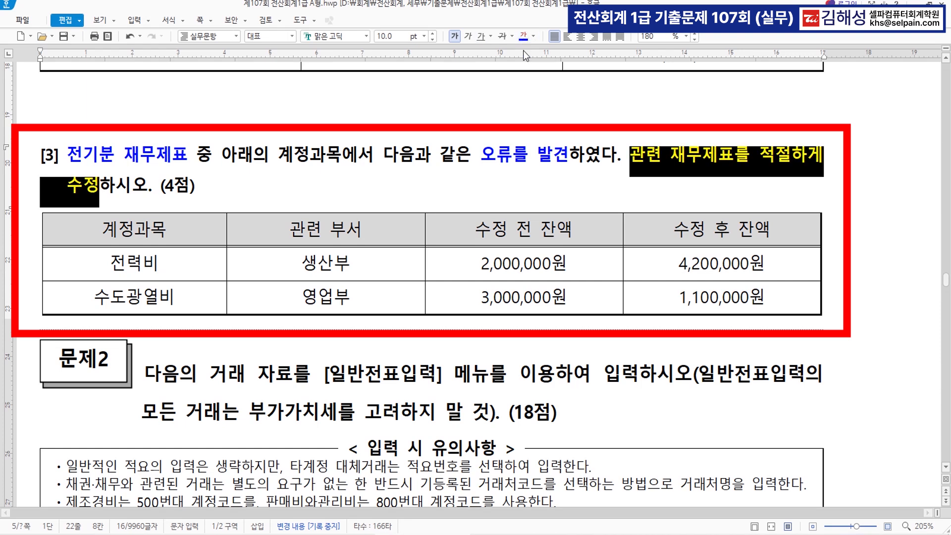
{"action": "left_click", "coordinate": [499, 186]}
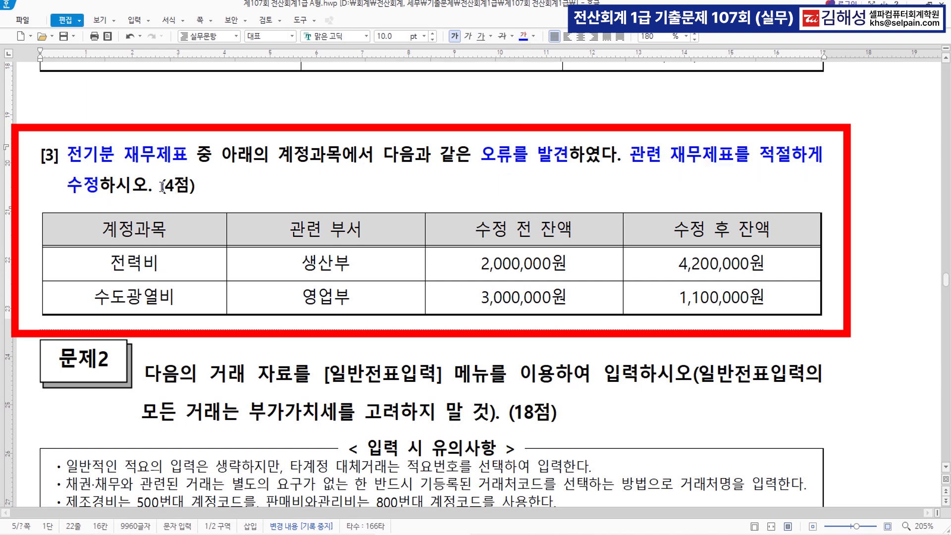
{"action": "left_click_drag", "start_coordinate": [160, 186], "coordinate": [195, 187]}
{"action": "left_click", "coordinate": [522, 38]}
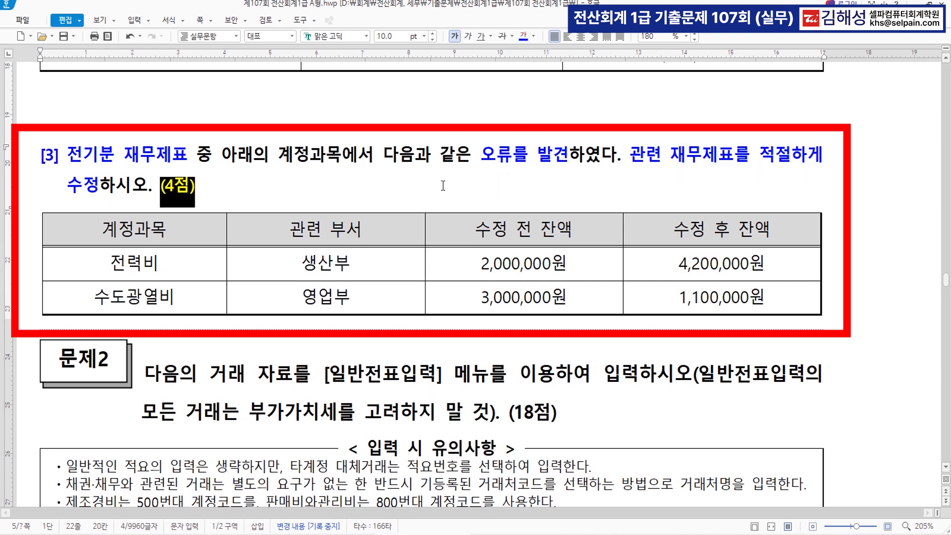
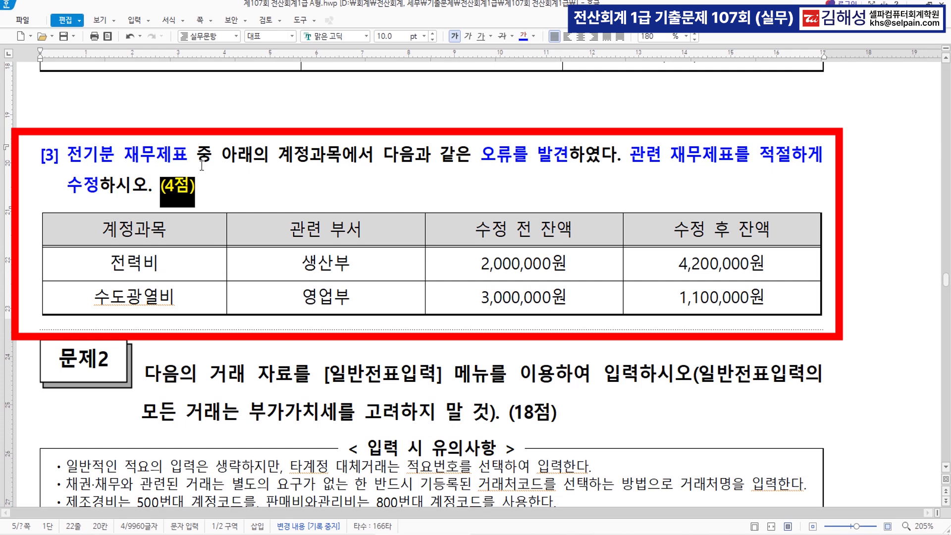
Step: Colour the table entry 전력비 in question [3] red and add ">> 원가" after it
{"action": "key", "text": "ctrl"}
{"action": "left_click_drag", "start_coordinate": [105, 263], "coordinate": [184, 270]}
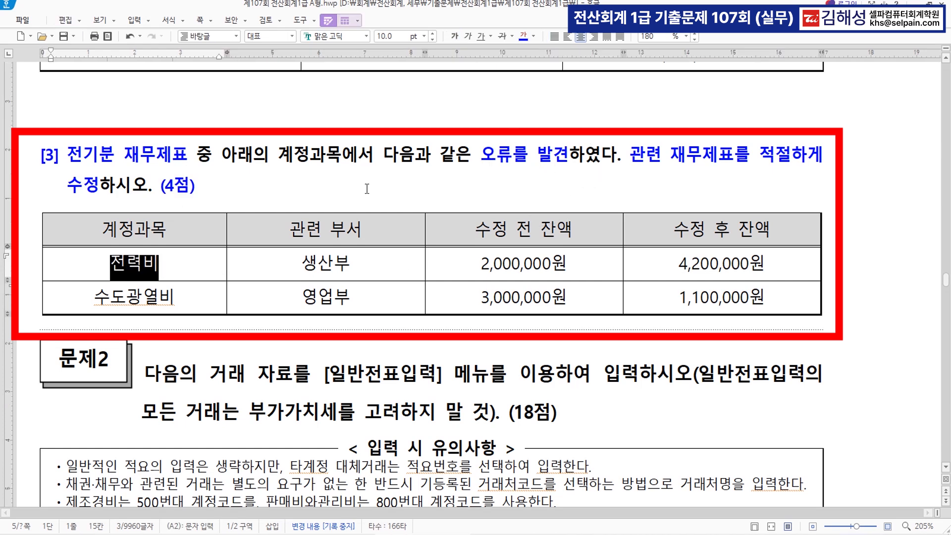
{"action": "left_click", "coordinate": [534, 36]}
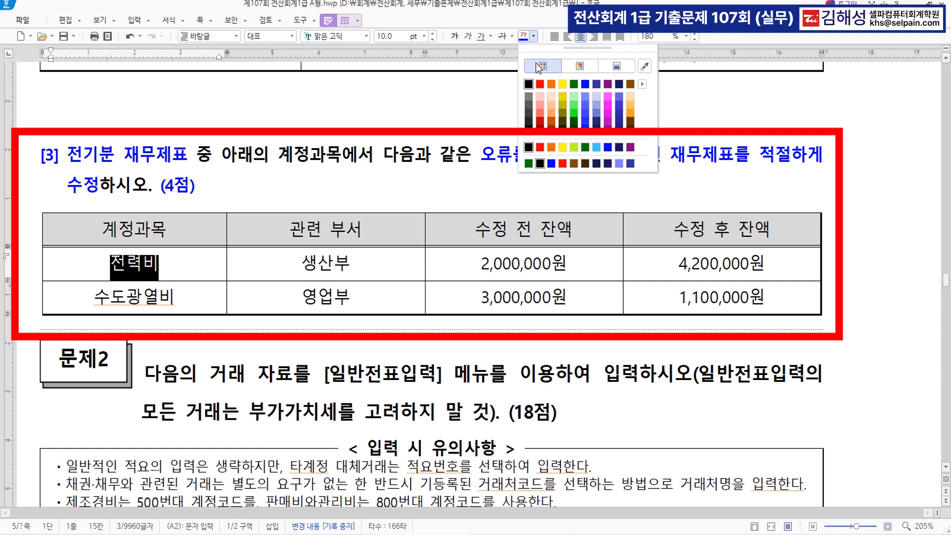
{"action": "left_click", "coordinate": [532, 90]}
{"action": "left_click", "coordinate": [177, 265]}
{"action": "type", "text": ">> "}
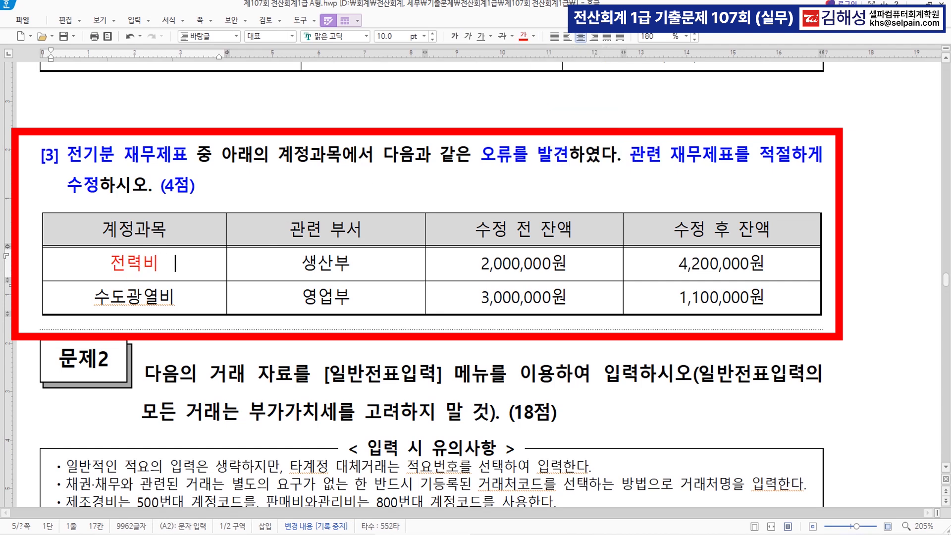
{"action": "type", "text": "원가"}
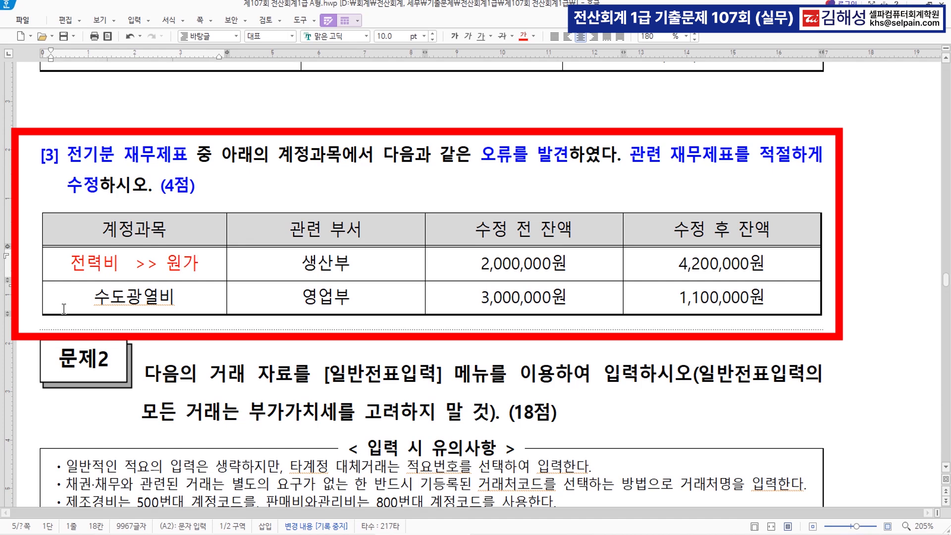
Step: Colour the table entry 수도광열비 in question [3] red and add ">> 손익" after it
{"action": "left_click_drag", "start_coordinate": [92, 301], "coordinate": [189, 303]}
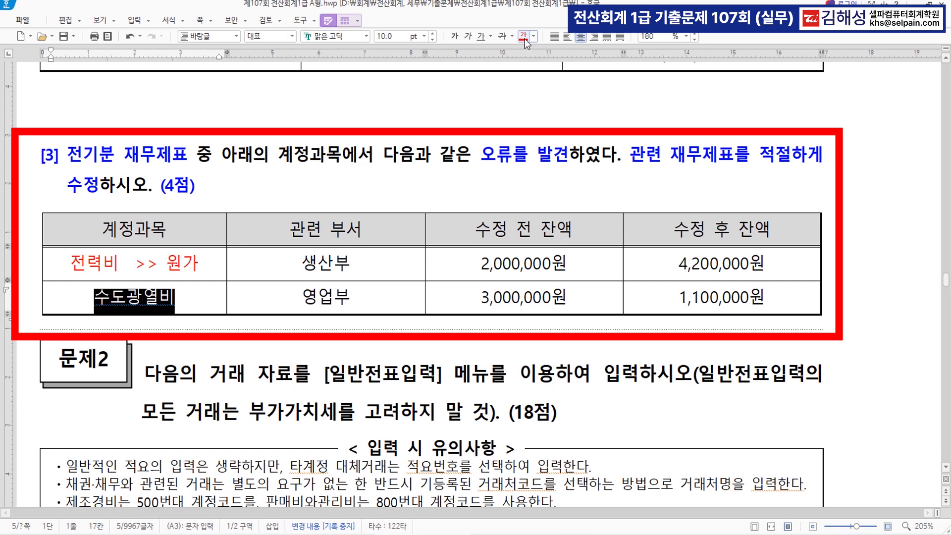
{"action": "key", "text": "End"}
{"action": "type", "text": ">>"}
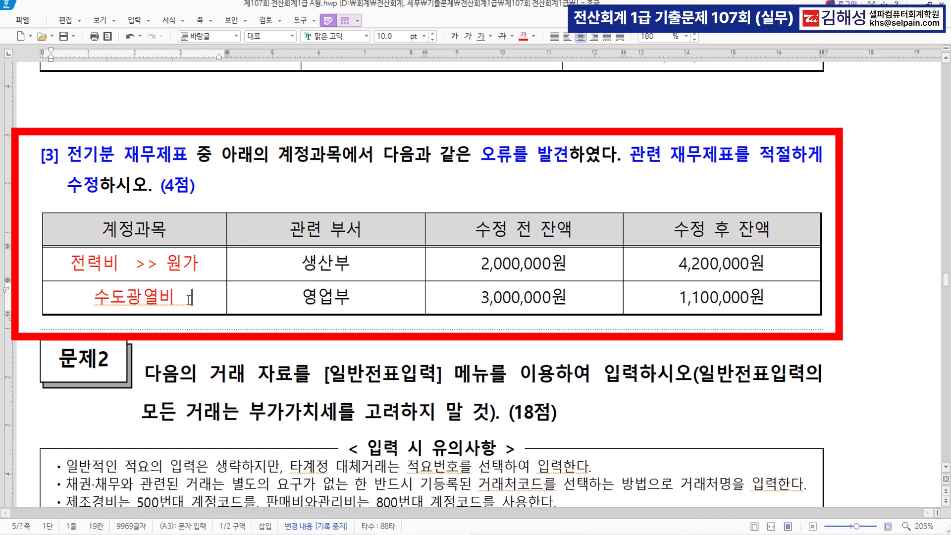
{"action": "type", "text": " 손익"}
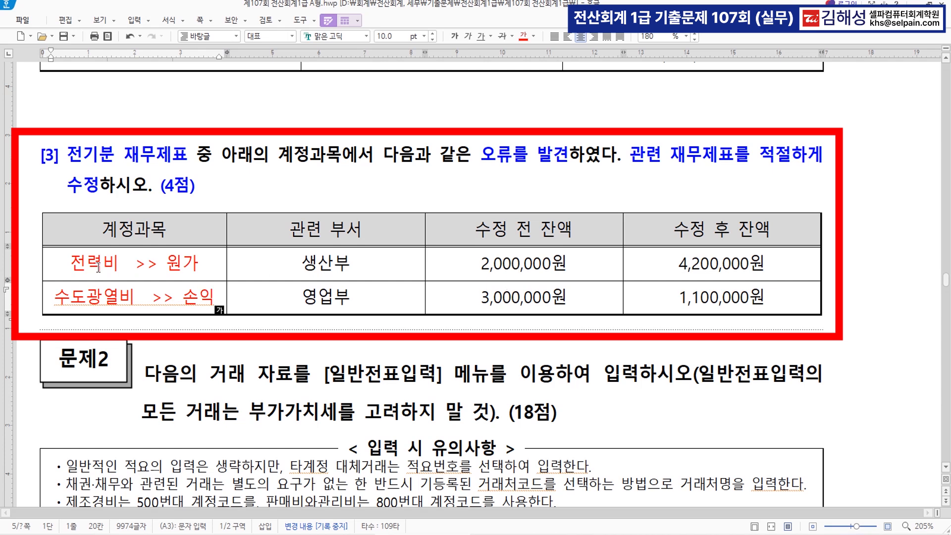
Step: Colour the corrected balances 4,200,000원 and 1,100,000원 in the table of question [3] red
{"action": "left_click_drag", "start_coordinate": [674, 266], "coordinate": [766, 267]}
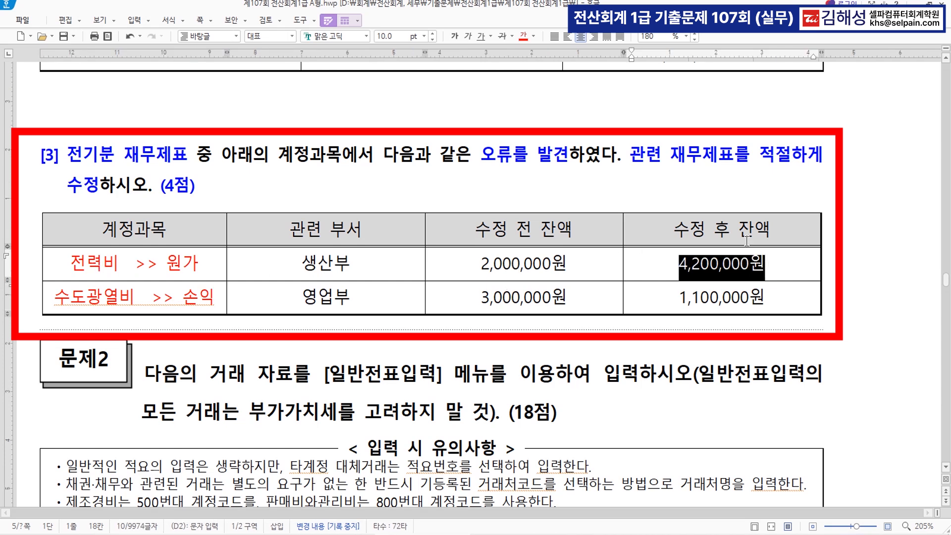
{"action": "left_click", "coordinate": [524, 42]}
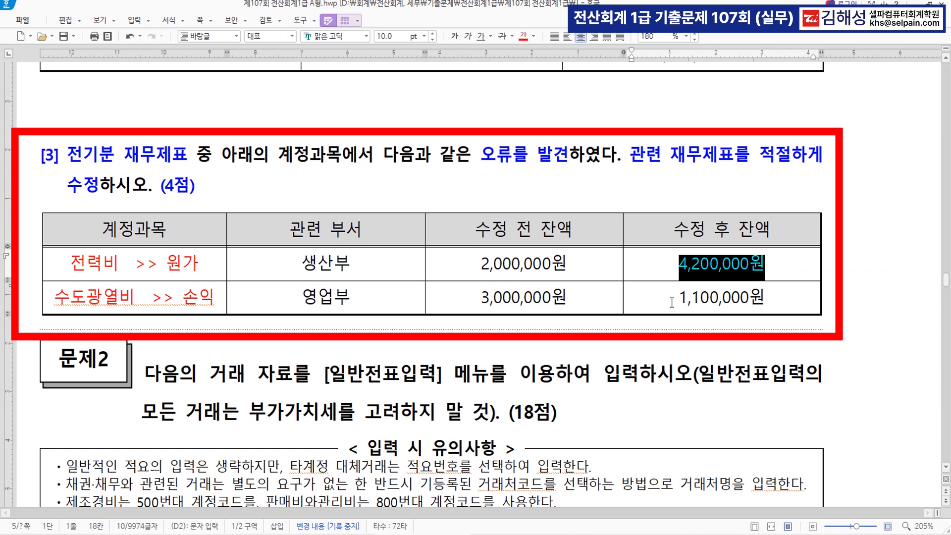
{"action": "scroll", "coordinate": [641, 255], "scroll_direction": "down", "scroll_amount": 1}
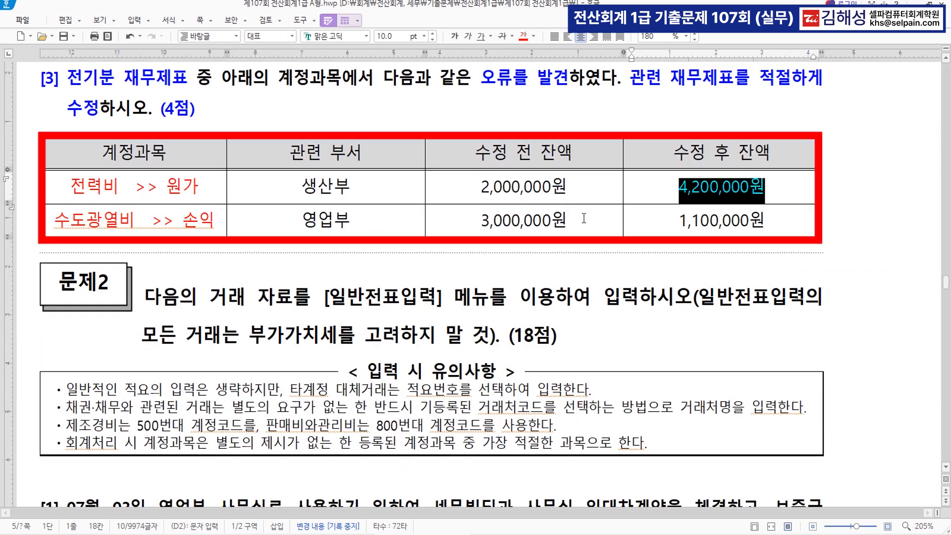
{"action": "left_click", "coordinate": [675, 222]}
{"action": "left_click_drag", "start_coordinate": [675, 221], "coordinate": [767, 222]}
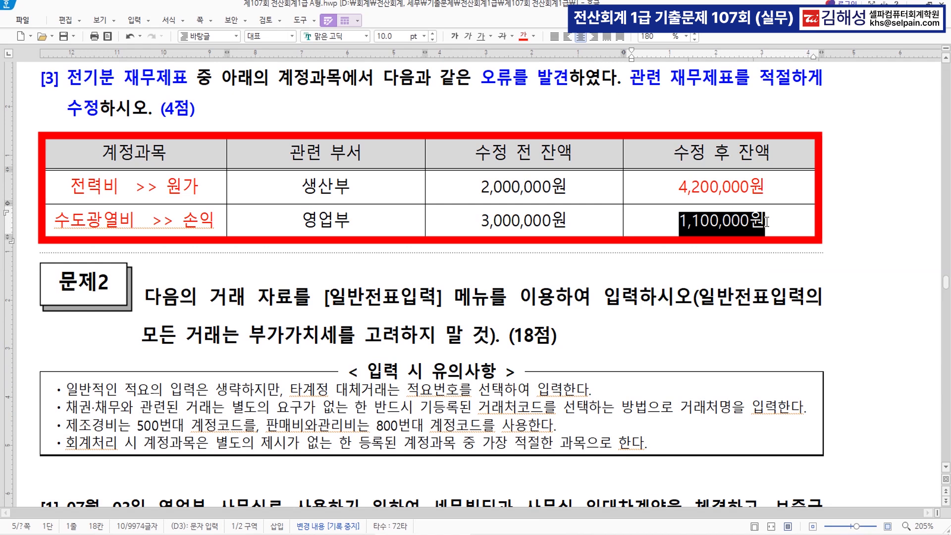
{"action": "left_click", "coordinate": [524, 36]}
{"action": "scroll", "coordinate": [735, 231], "scroll_direction": "down", "scroll_amount": 2}
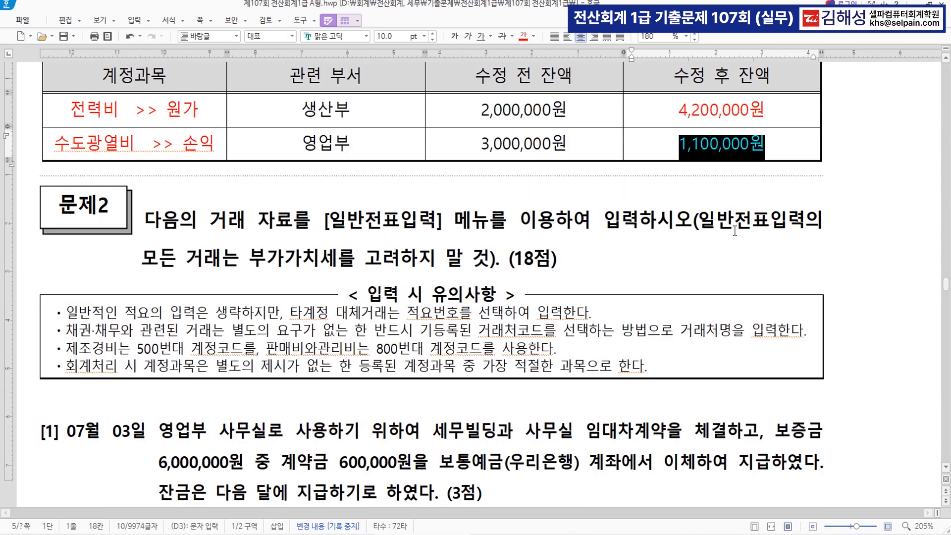
Step: Switch to KcLep and search the menus for "ㅈㄱㅂ" to open 전기분원가명세서
{"action": "key", "text": "ctrl"}
{"action": "key", "text": "alt+Tab"}
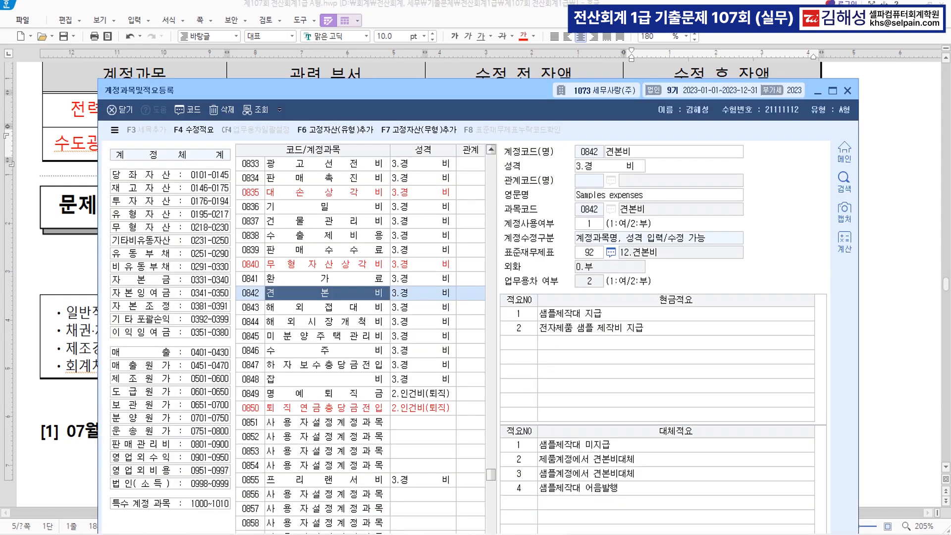
{"action": "type", "text": "ㅈㄱㅂ"}
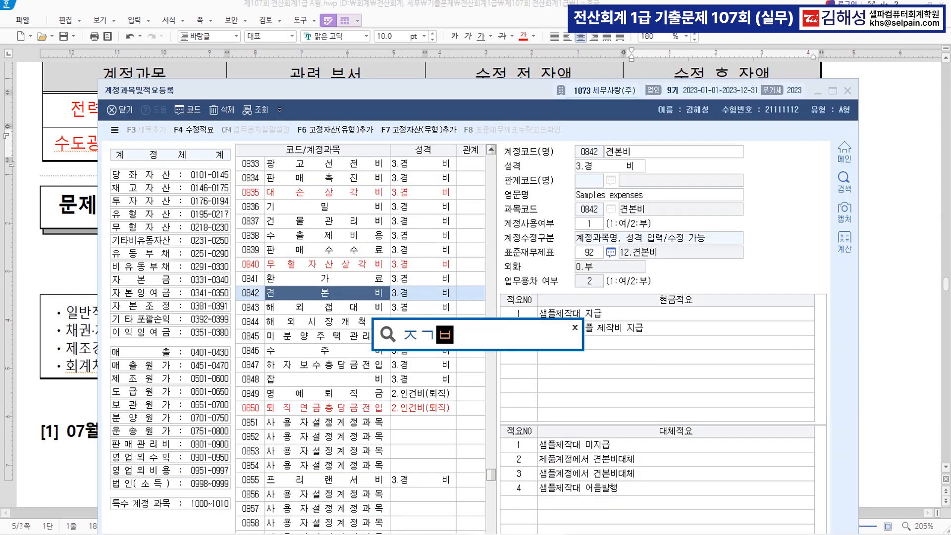
{"action": "key", "text": "Return"}
{"action": "key", "text": "Down"}
{"action": "key", "text": "Down"}
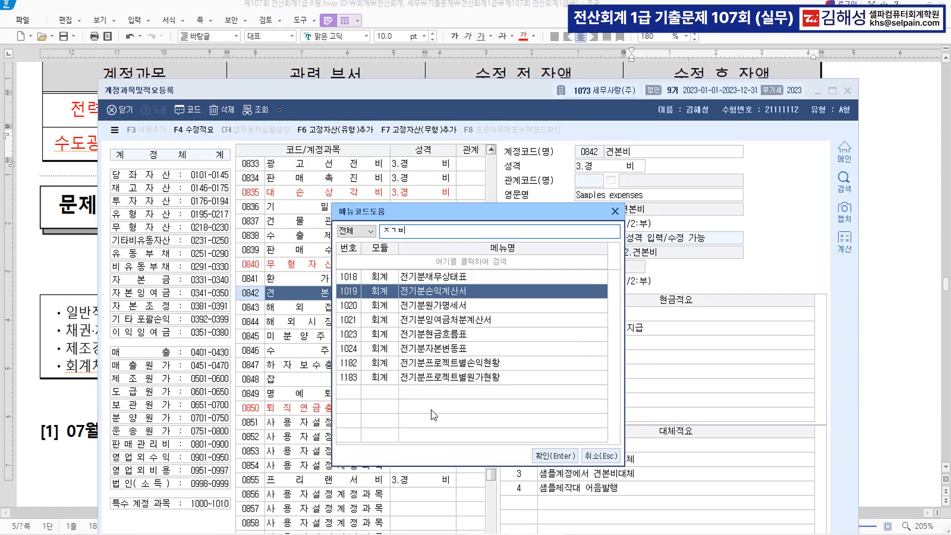
{"action": "key", "text": "Return"}
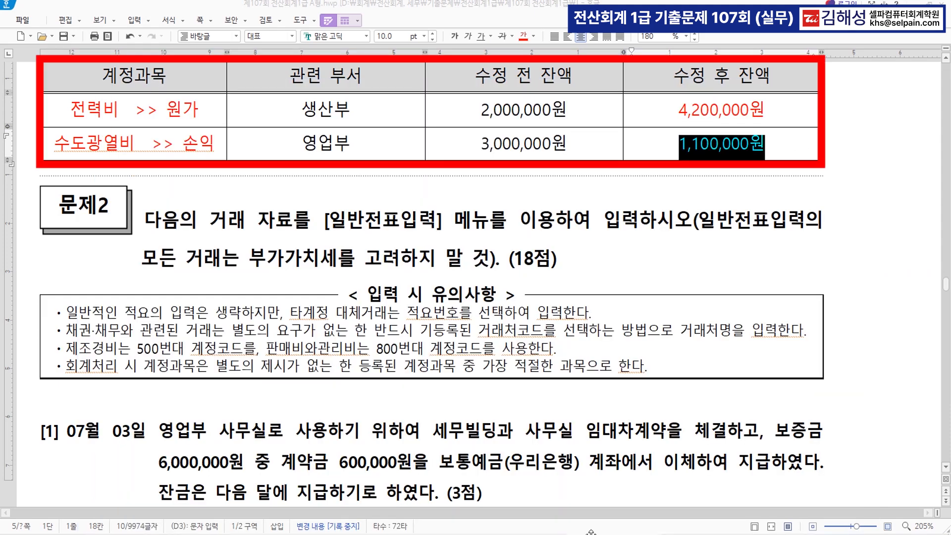
{"action": "key", "text": "shift+Escape"}
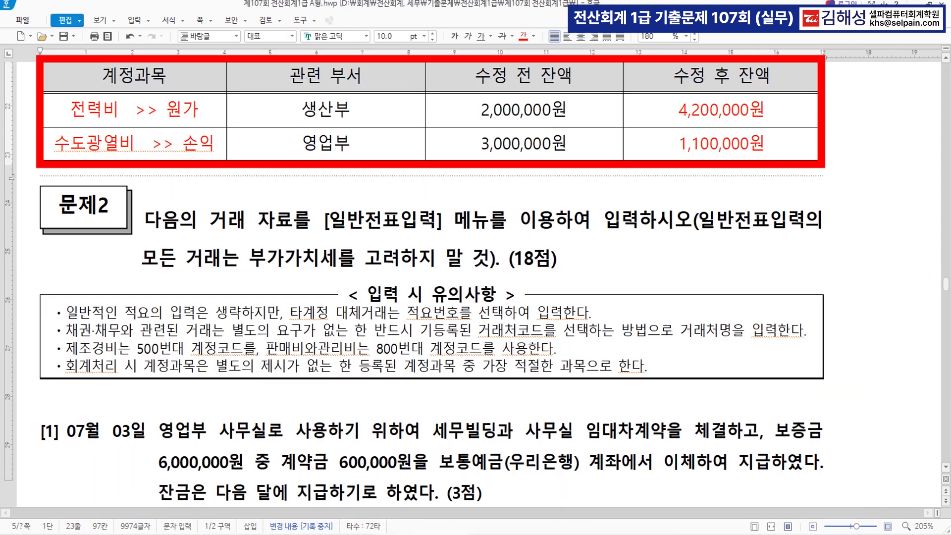
{"action": "key", "text": "alt+Tab"}
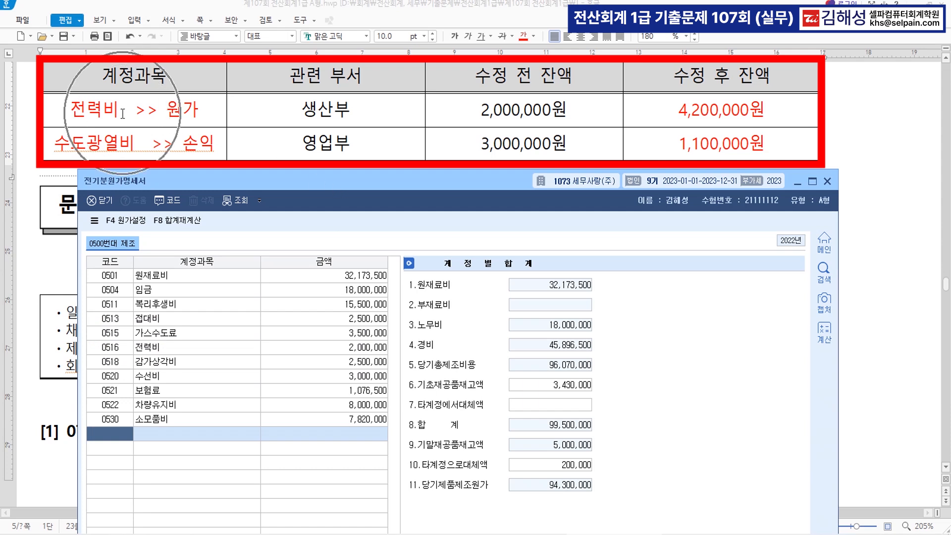
Step: Set the amount of 0516 전력비 in the prior-period cost statement to 4,200,000
{"action": "left_click", "coordinate": [359, 348]}
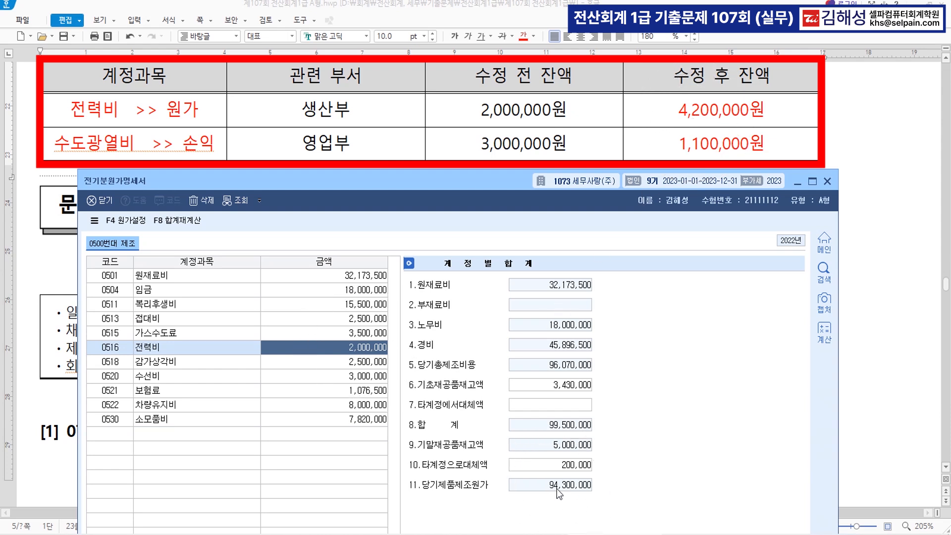
{"action": "type", "text": "4200000"}
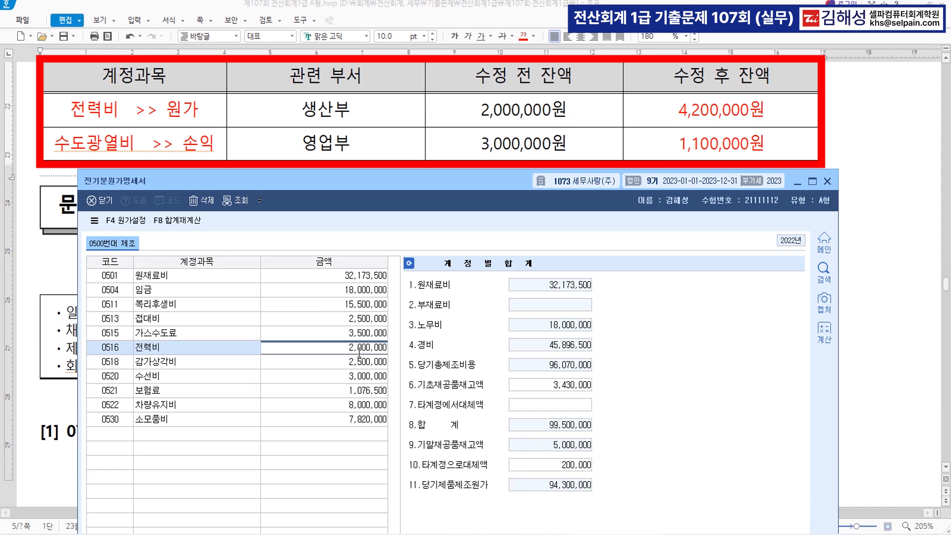
{"action": "key", "text": "Return"}
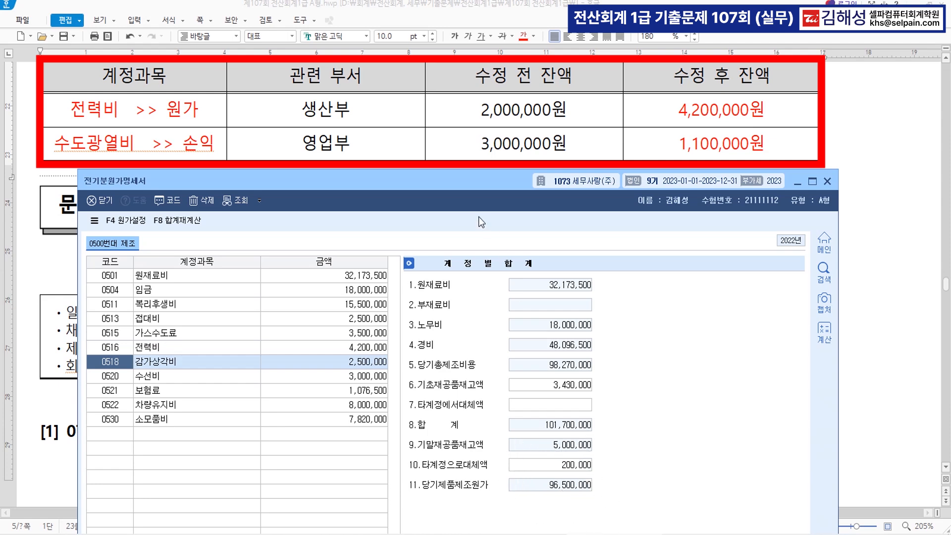
Step: Move the cost statement aside and open 전기분손익계산서 through a menu search for "ㅈㄱㅂ"
{"action": "left_click_drag", "start_coordinate": [463, 184], "coordinate": [806, 172]}
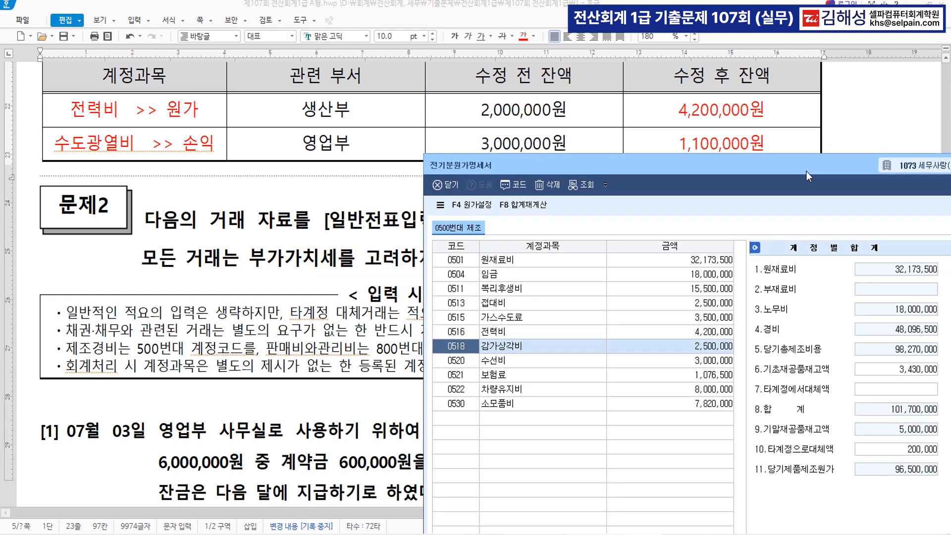
{"action": "key", "text": "ctrl+f"}
{"action": "type", "text": "ㅈㄱㅂ"}
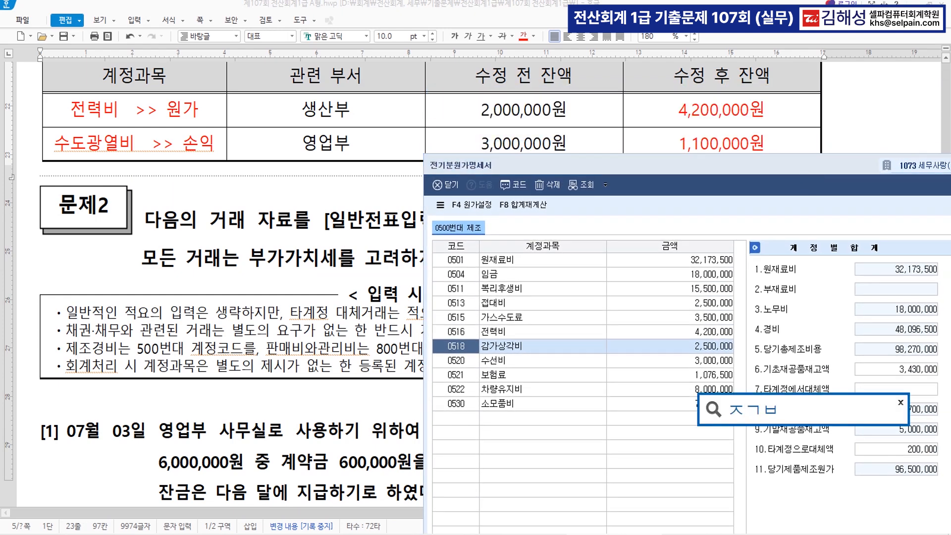
{"action": "key", "text": "Return"}
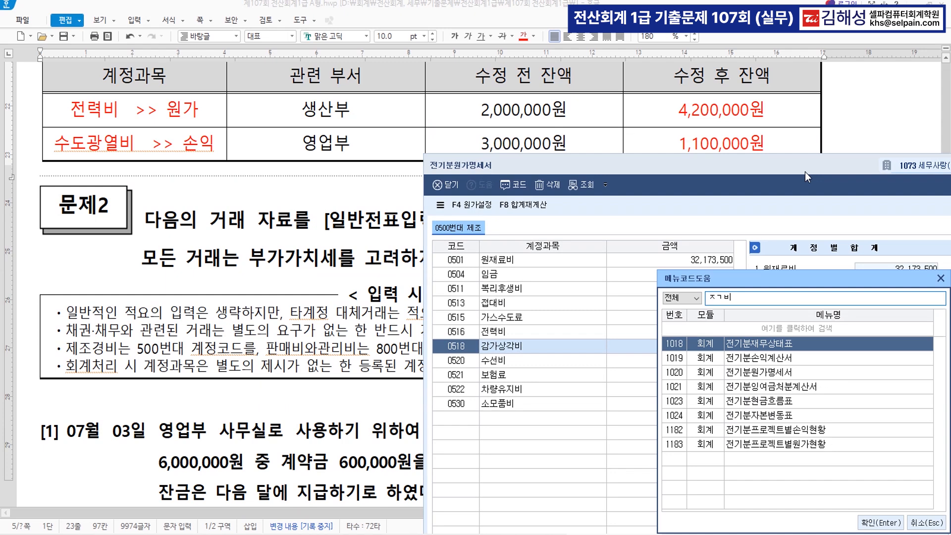
{"action": "key", "text": "Down"}
{"action": "key", "text": "Return"}
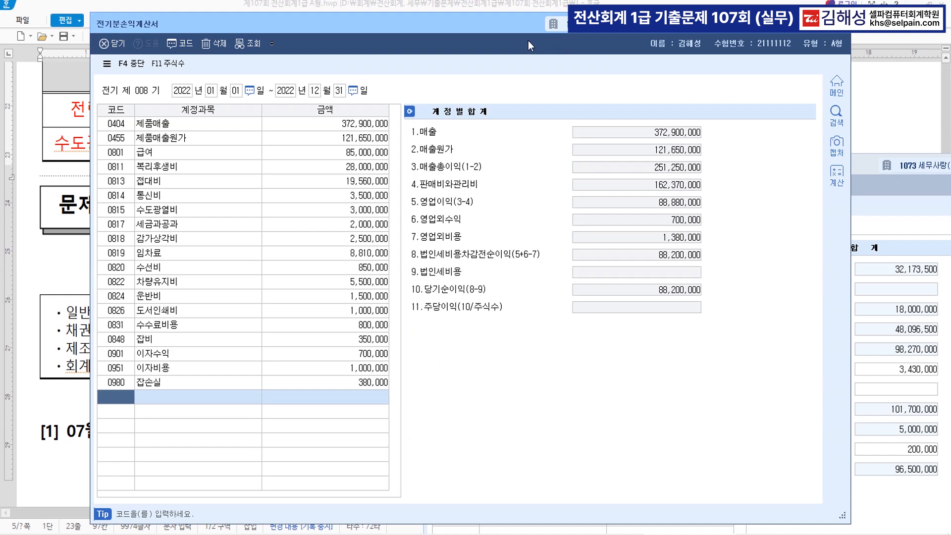
Step: Set 당기제품제조원가 to 96,500,000 in the cost-of-sales details of 0455 제품매출원가 and confirm
{"action": "left_click_drag", "start_coordinate": [485, 22], "coordinate": [458, 87]}
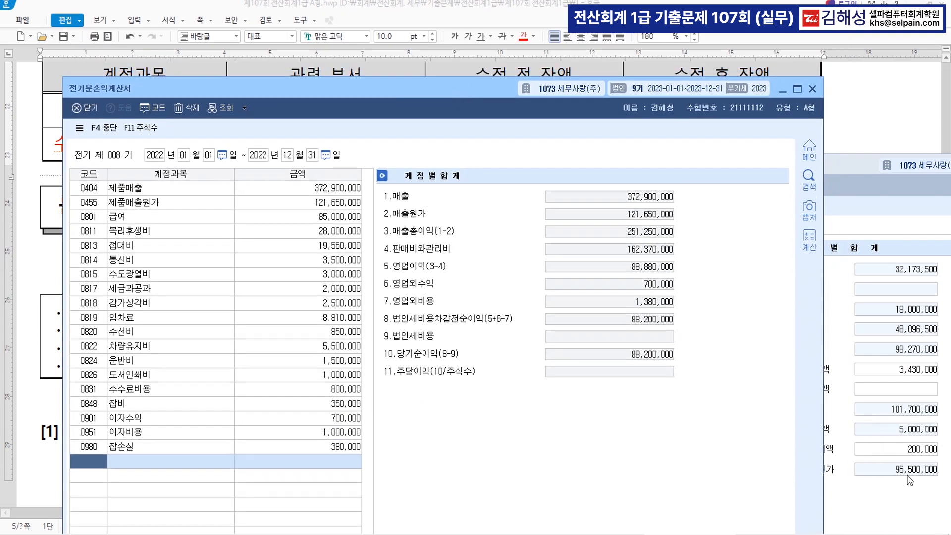
{"action": "left_click", "coordinate": [328, 205]}
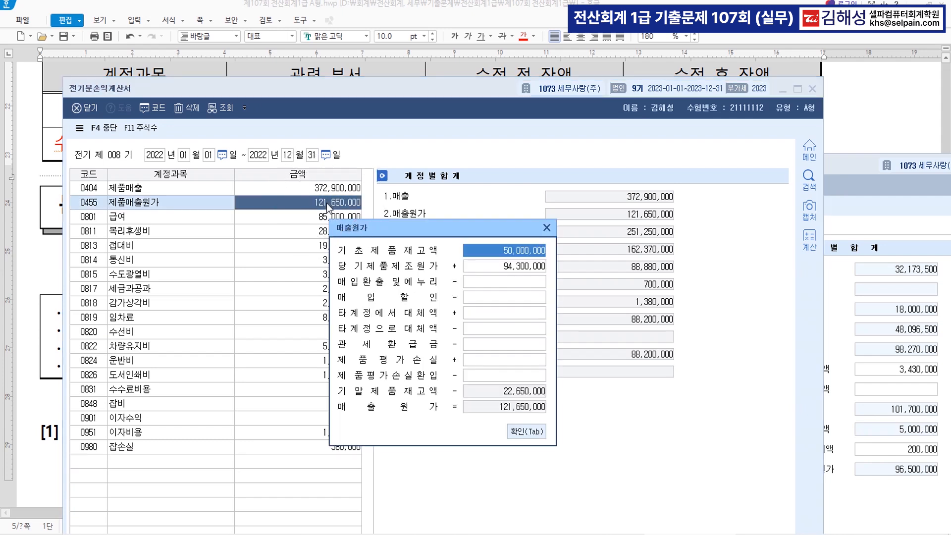
{"action": "left_click", "coordinate": [495, 269]}
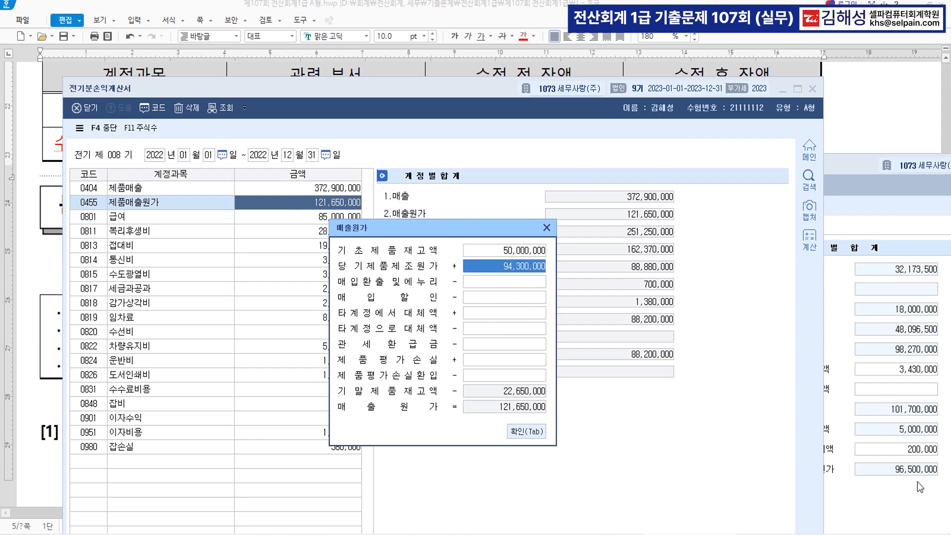
{"action": "type", "text": "96500000"}
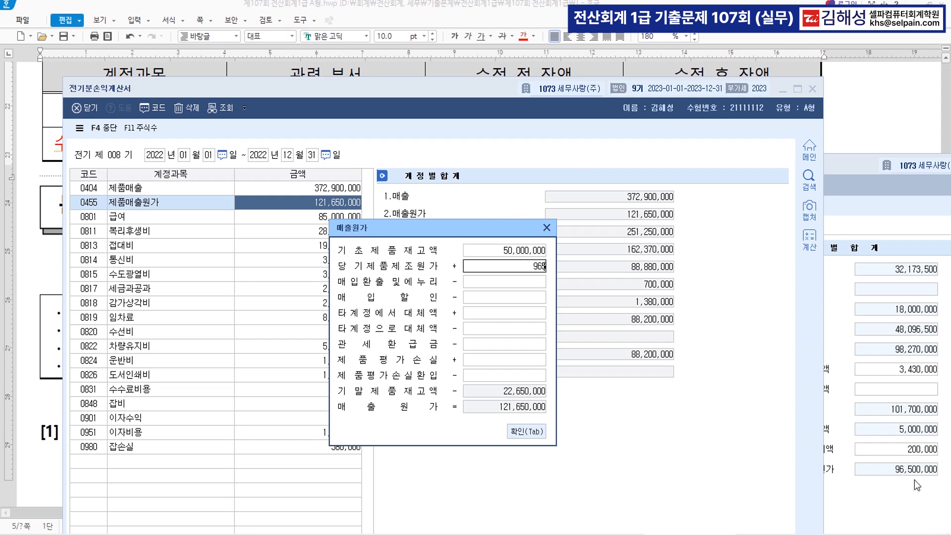
{"action": "key", "text": "Return"}
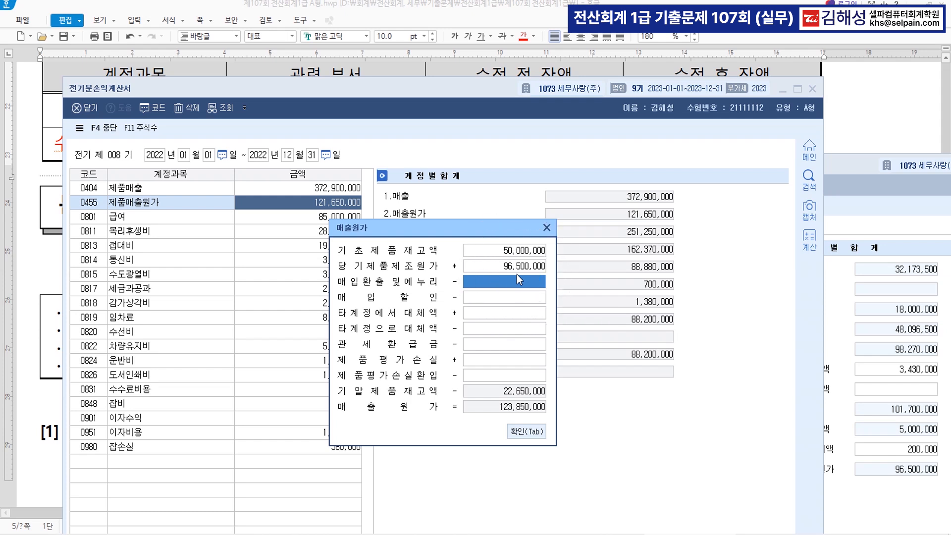
{"action": "left_click", "coordinate": [526, 431]}
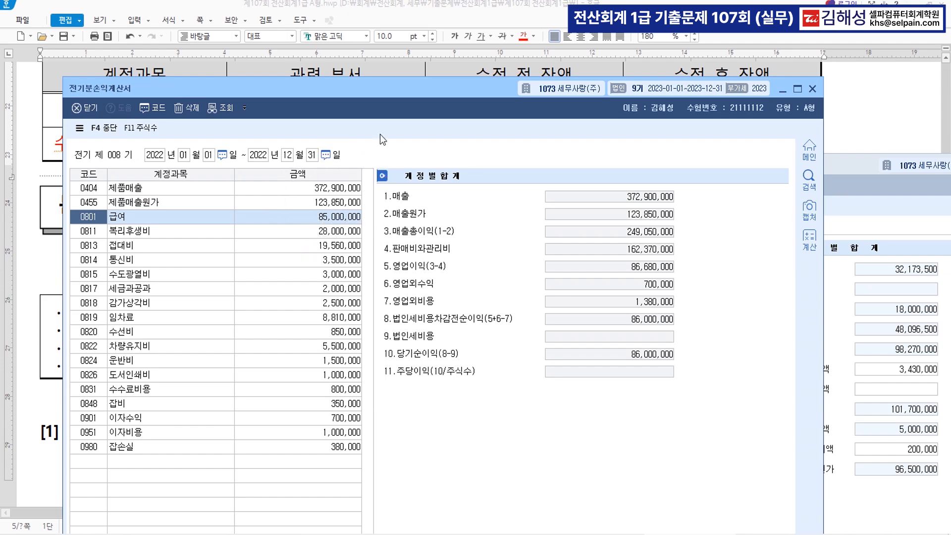
Step: Set the amount of 0815 수도광열비 in the prior-period income statement to 1,100,000
{"action": "left_click_drag", "start_coordinate": [390, 91], "coordinate": [400, 189]}
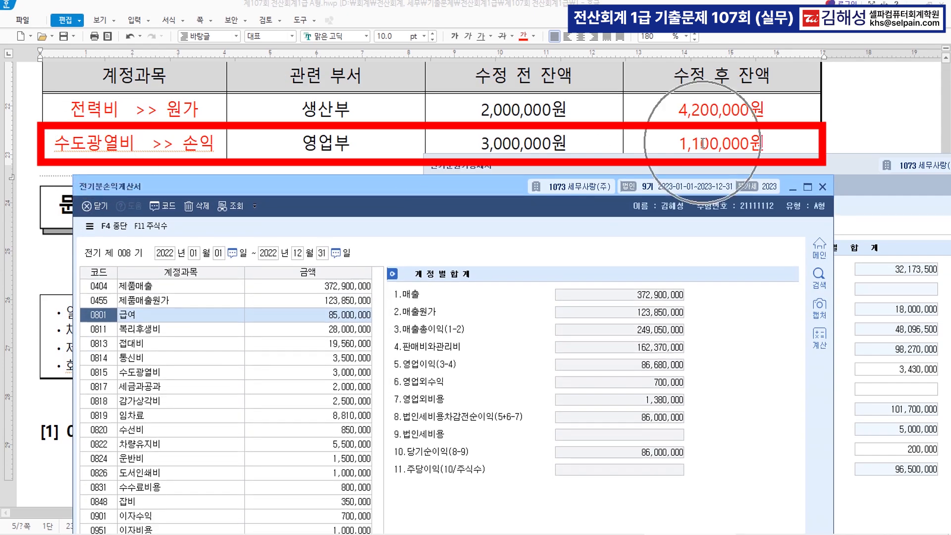
{"action": "left_click_drag", "start_coordinate": [469, 191], "coordinate": [489, 55]}
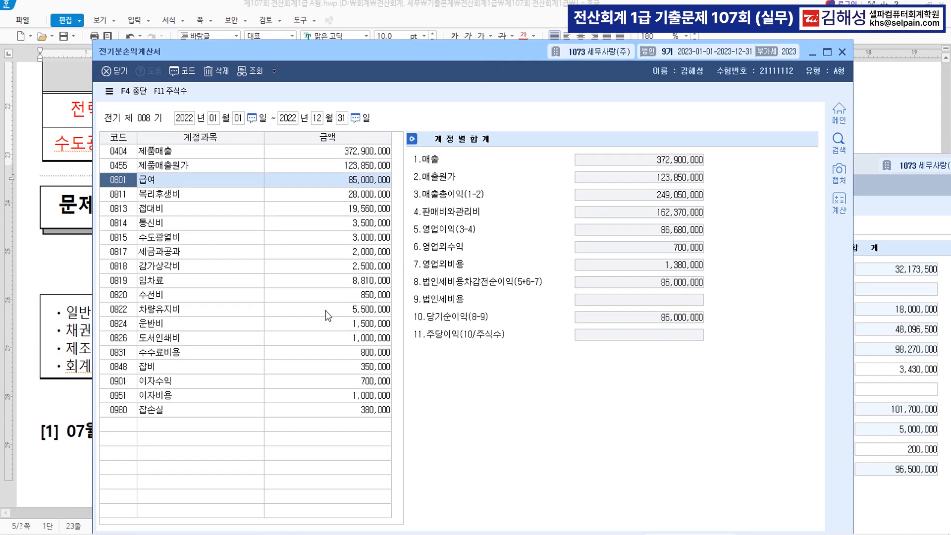
{"action": "left_click", "coordinate": [355, 237]}
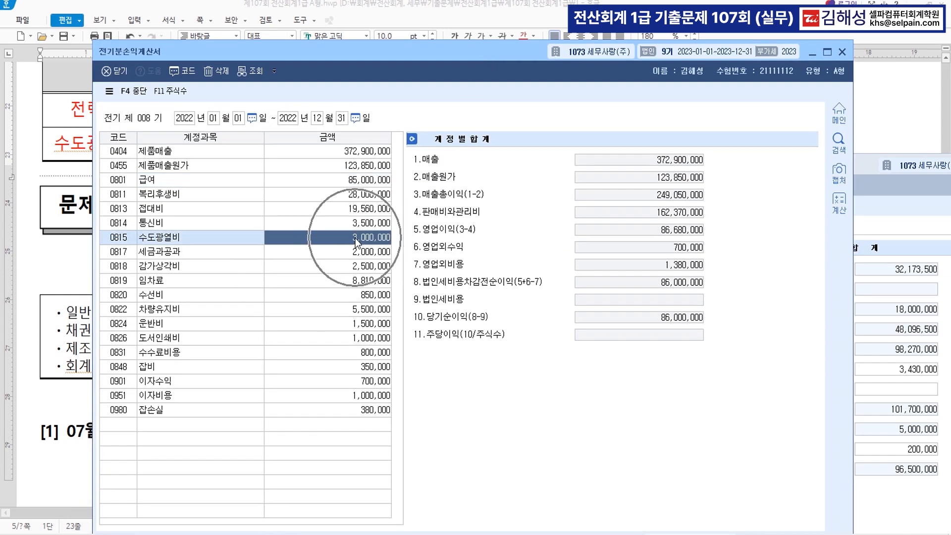
{"action": "type", "text": "1100000"}
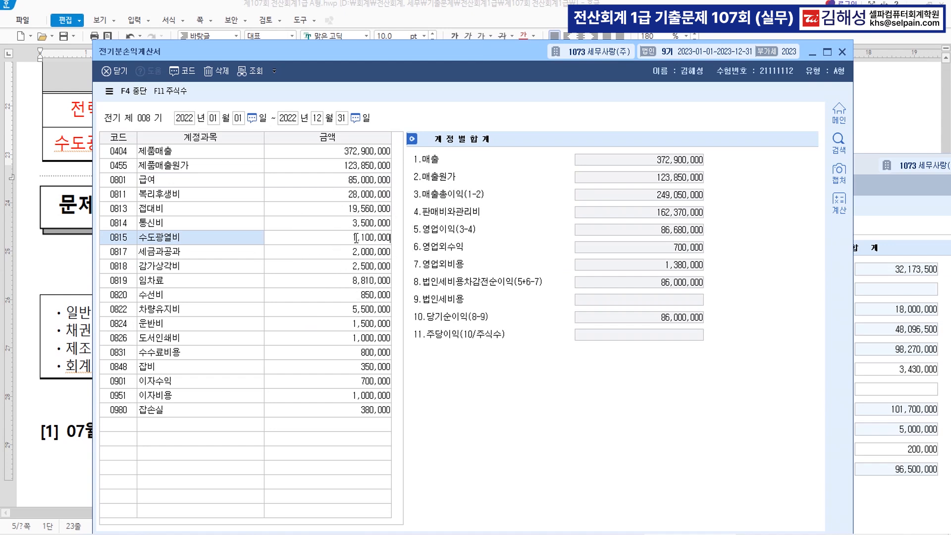
{"action": "key", "text": "Return"}
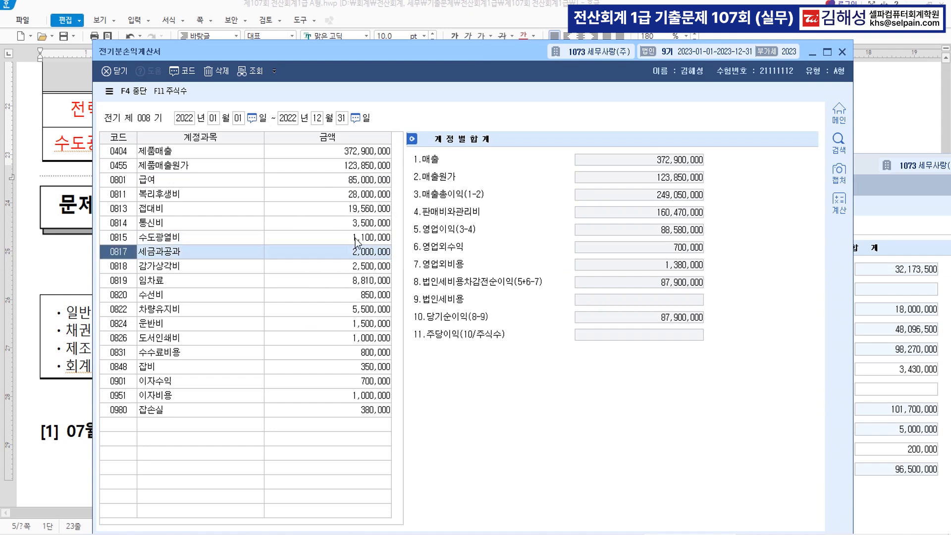
Step: Check 당기순이익, move the income statement aside, and open 전기분잉여금처분계산서 through a menu search for "ㅈㄱㅂ"
{"action": "left_click", "coordinate": [672, 323]}
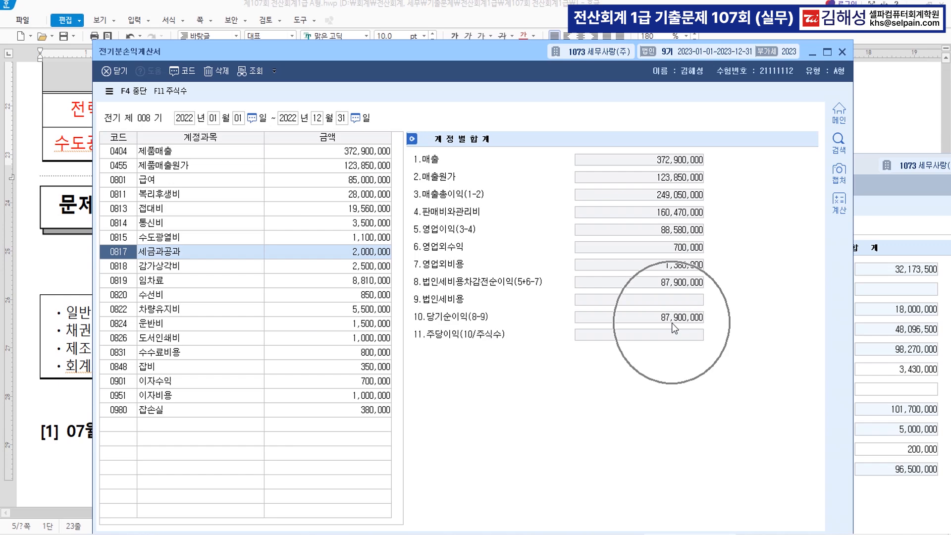
{"action": "left_click", "coordinate": [671, 323]}
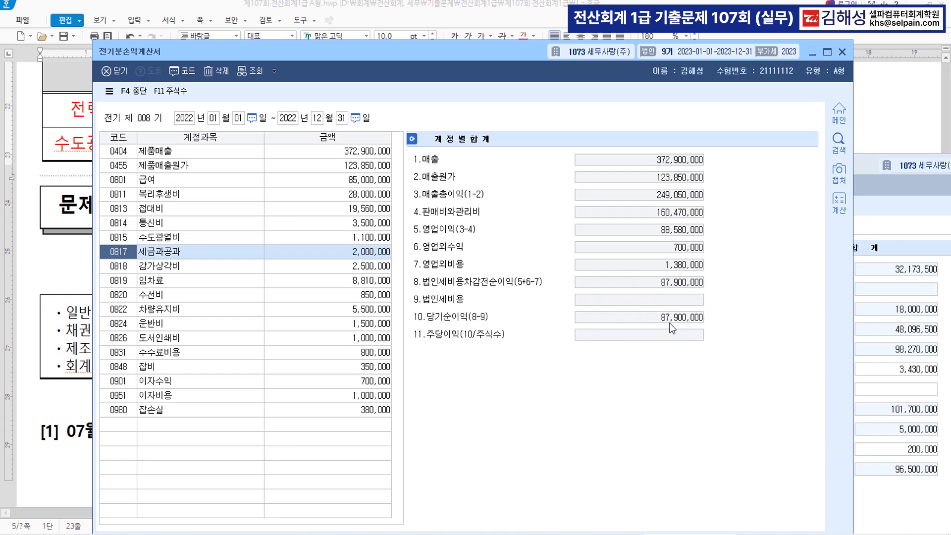
{"action": "left_click_drag", "start_coordinate": [403, 55], "coordinate": [633, 75]}
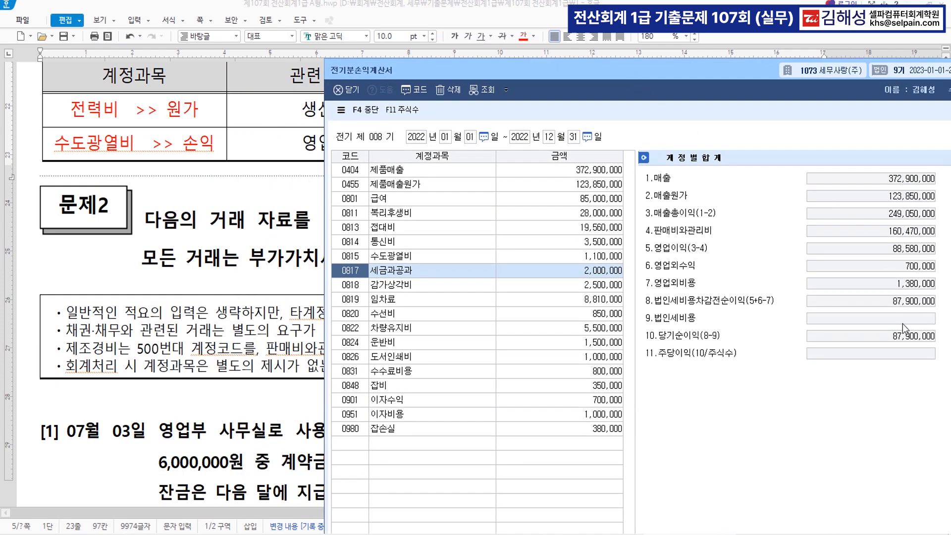
{"action": "key", "text": "ctrl+f"}
{"action": "type", "text": "ㅈㄱㅂ"}
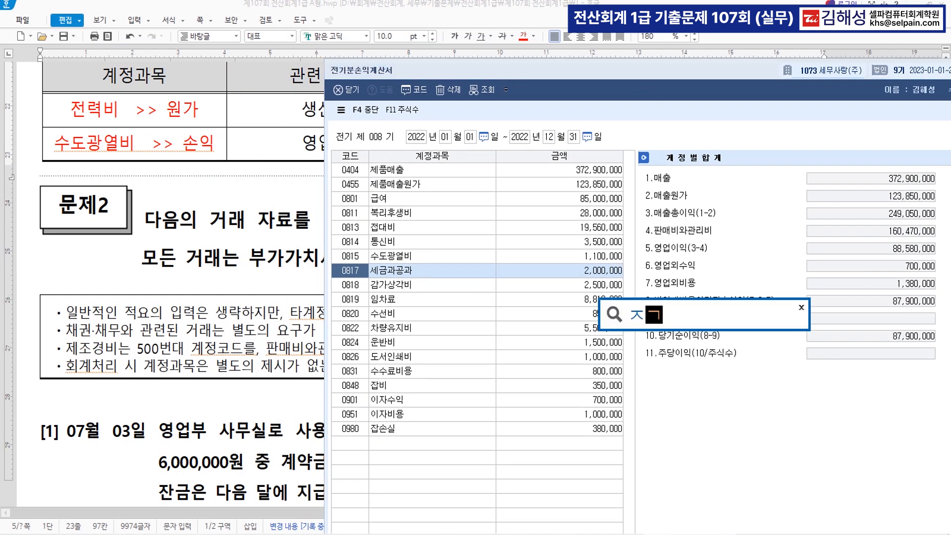
{"action": "key", "text": "Return"}
{"action": "key", "text": "Down"}
{"action": "key", "text": "Down"}
{"action": "key", "text": "Down"}
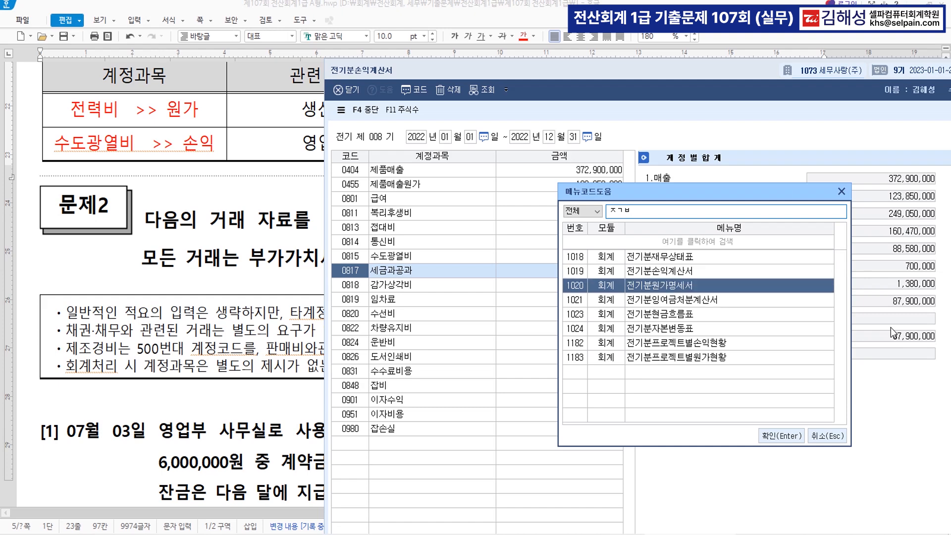
{"action": "key", "text": "Return"}
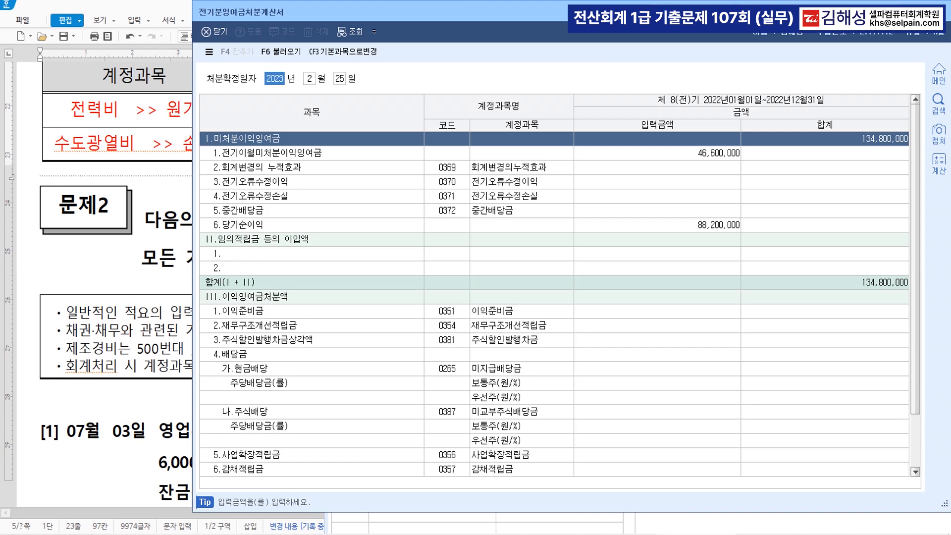
Step: Set 당기순이익 to 87,900,000 in the prior-period surplus appropriation statement and check the 미처분이익잉여금 total
{"action": "left_click_drag", "start_coordinate": [576, 16], "coordinate": [400, 46]}
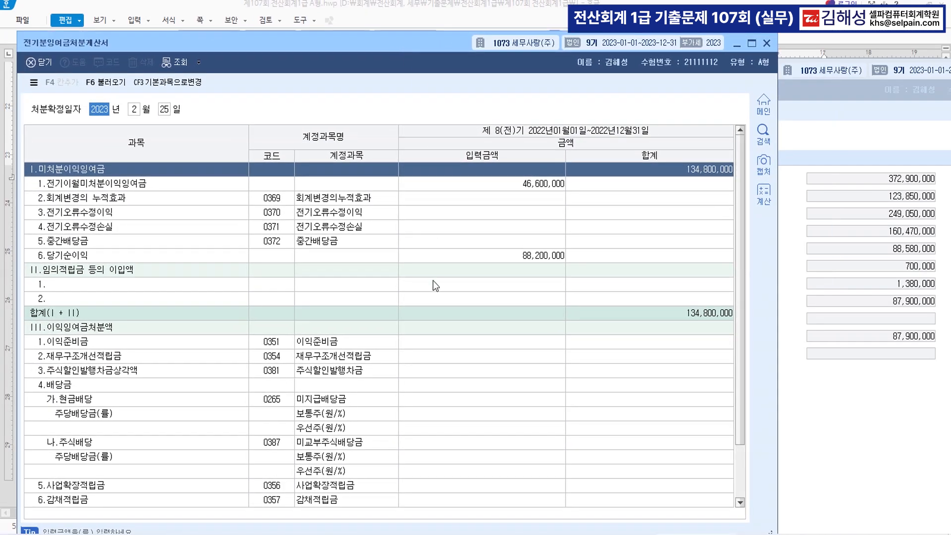
{"action": "left_click", "coordinate": [541, 257]}
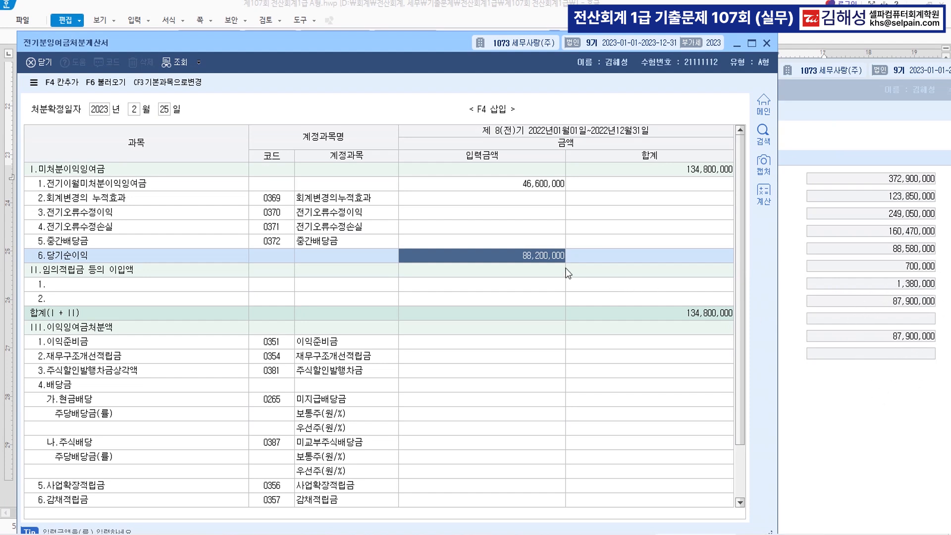
{"action": "type", "text": "87,900,000"}
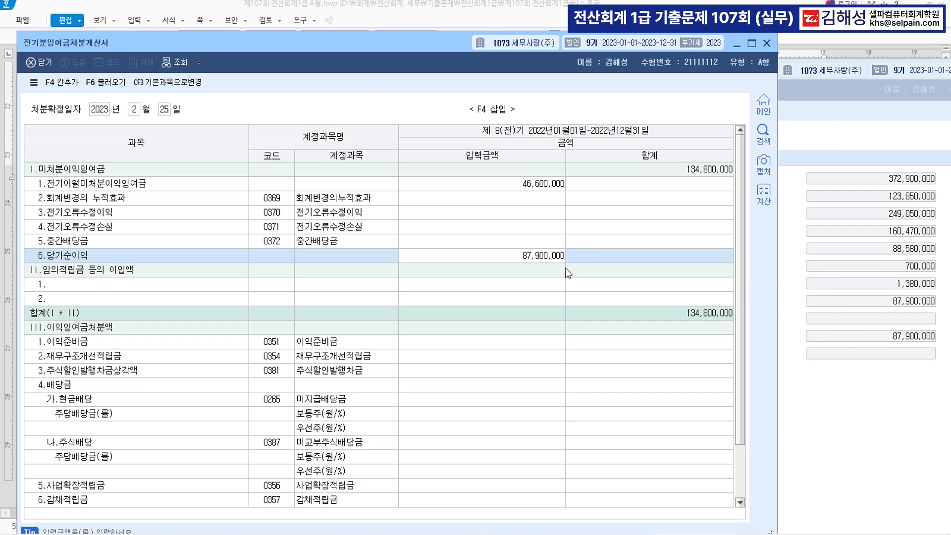
{"action": "key", "text": "Return"}
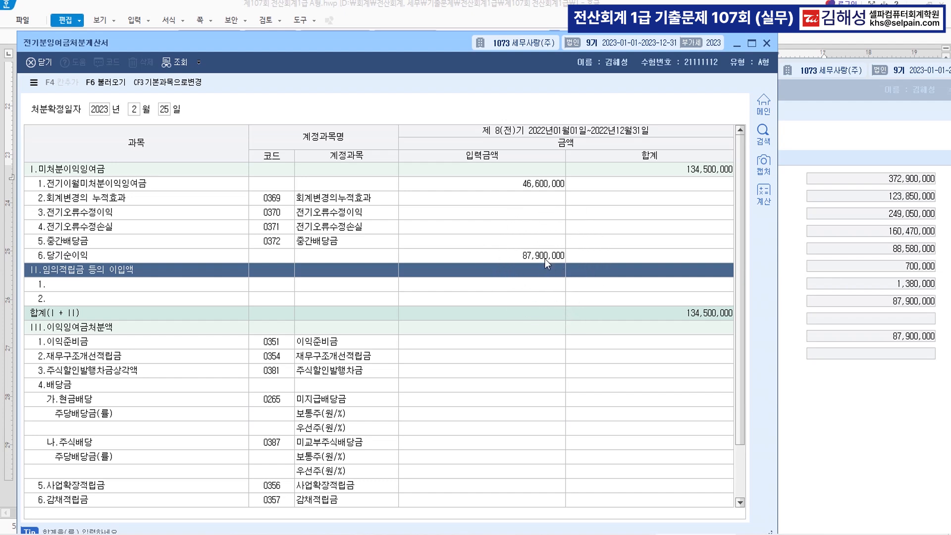
{"action": "left_click", "coordinate": [709, 175]}
Step: Move the appropriation statement aside and open 전기분재무상태표 through a menu search for "ㅈㄱㅂ"
{"action": "left_click_drag", "start_coordinate": [408, 50], "coordinate": [586, 59]}
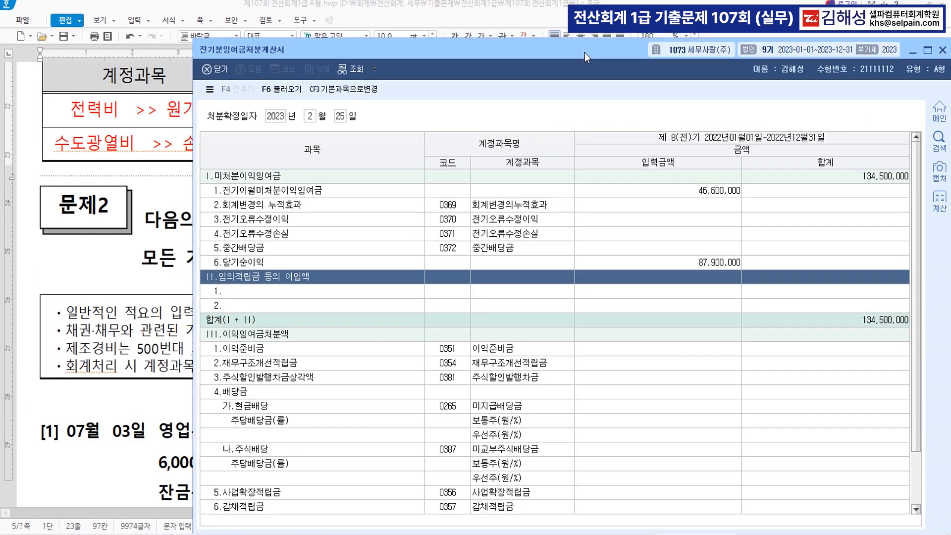
{"action": "key", "text": "ctrl+f"}
{"action": "type", "text": "ㅈㄱㅂ"}
{"action": "key", "text": "Return"}
{"action": "key", "text": "Down"}
{"action": "key", "text": "Up"}
{"action": "key", "text": "Escape"}
{"action": "key", "text": "Return"}
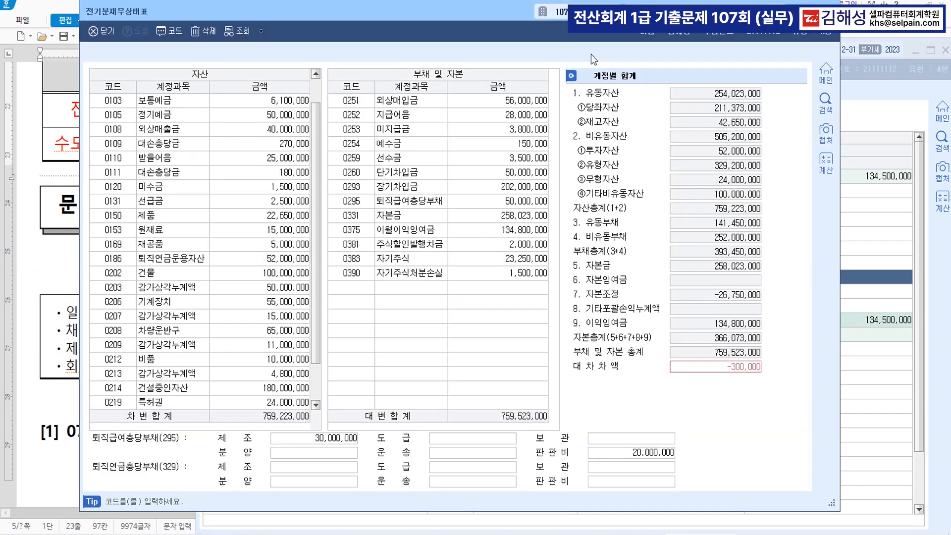
Step: Set 0375 이월이익잉여금 to 134,500,000 in the prior-period balance sheet and close the prior-period statements
{"action": "left_click_drag", "start_coordinate": [515, 11], "coordinate": [429, 44]}
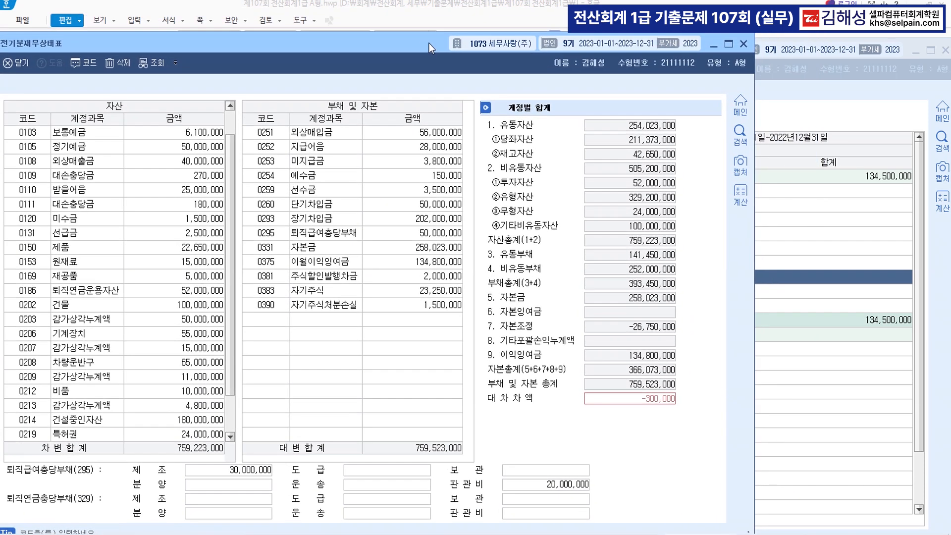
{"action": "left_click", "coordinate": [424, 262]}
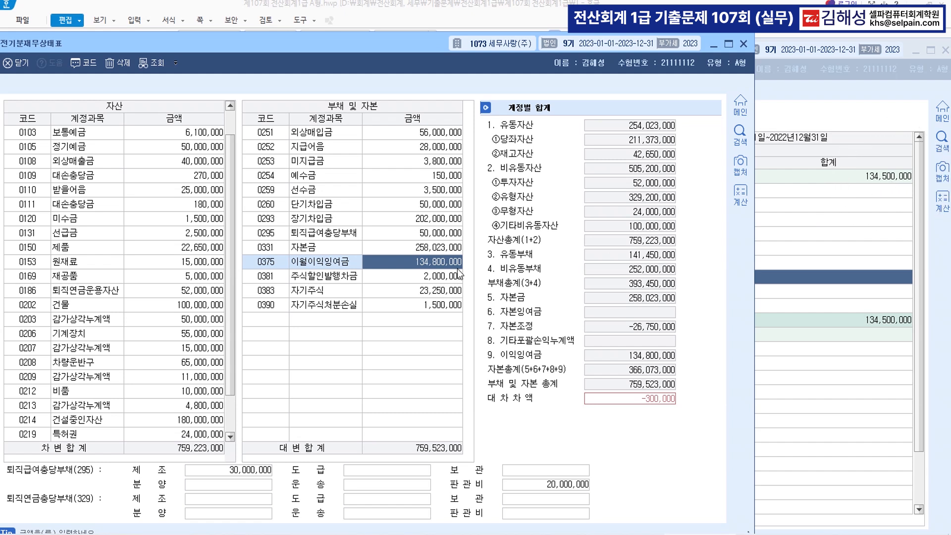
{"action": "type", "text": "134500000"}
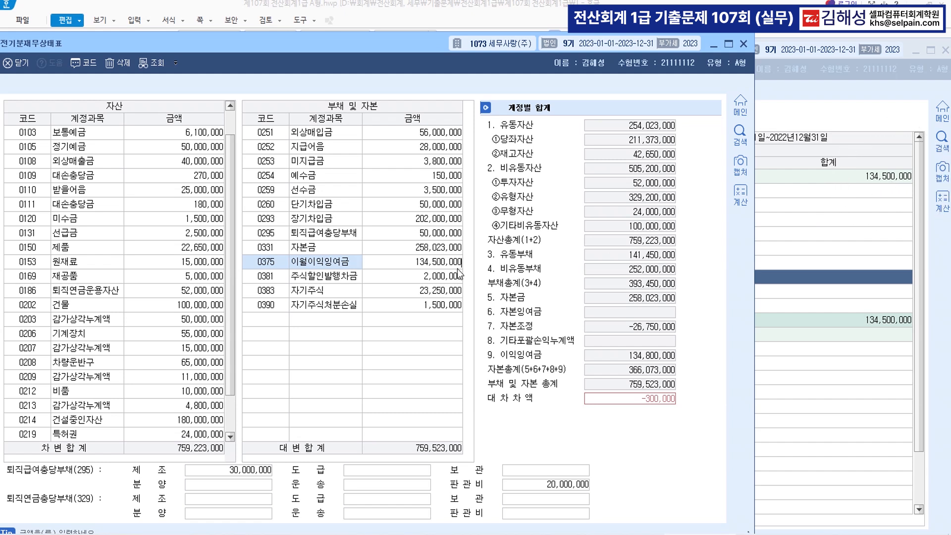
{"action": "key", "text": "Return"}
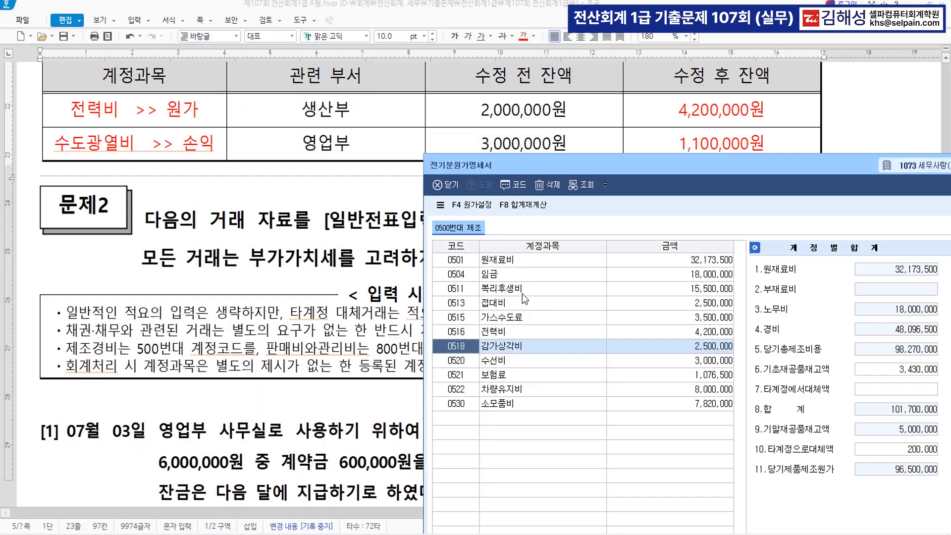
{"action": "key", "text": "Escape"}
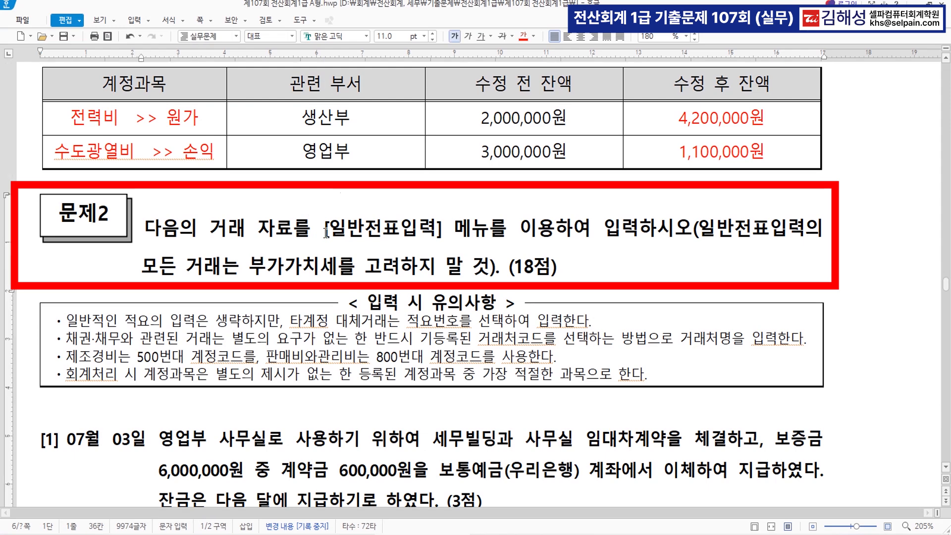
Step: In the exam document, colour [일반전표입력] in the 문제2 instructions and the date 07월 03일 in question [1] red
{"action": "left_click_drag", "start_coordinate": [325, 231], "coordinate": [448, 233]}
{"action": "left_click", "coordinate": [524, 36]}
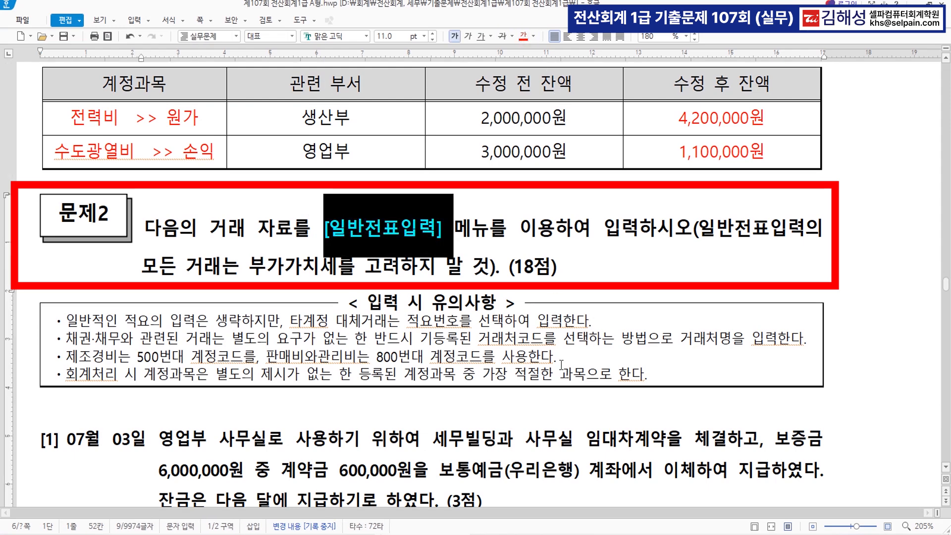
{"action": "scroll", "coordinate": [511, 366], "scroll_direction": "down", "scroll_amount": 2}
{"action": "scroll", "coordinate": [511, 366], "scroll_direction": "down", "scroll_amount": 6}
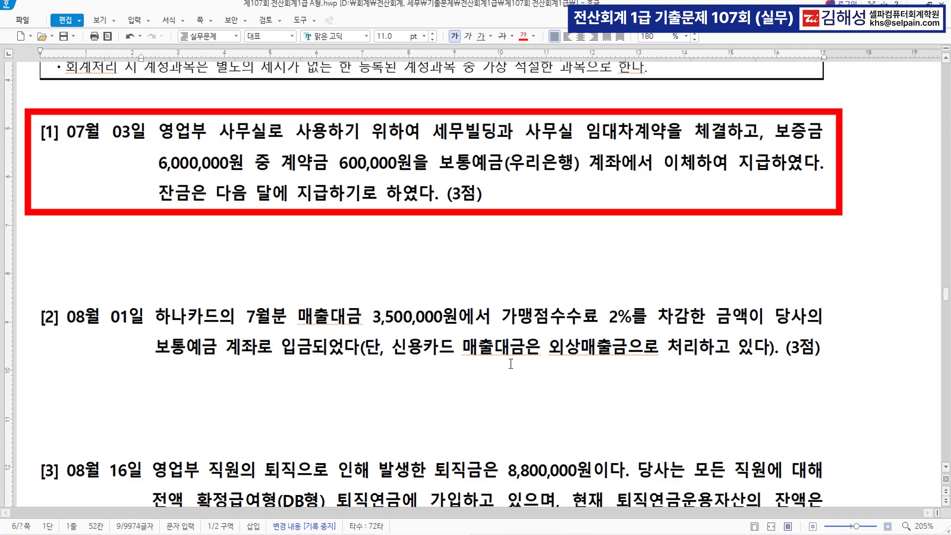
{"action": "left_click_drag", "start_coordinate": [66, 131], "coordinate": [142, 132]}
{"action": "left_click", "coordinate": [524, 35]}
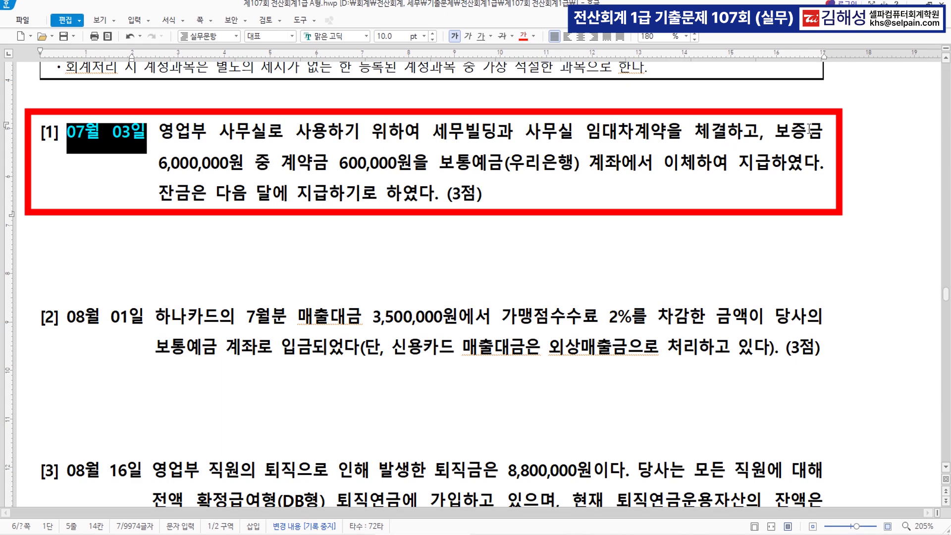
Step: Colour 보증금 6,000,000원 and 계약금 600,000원을 보통예금 red in question [1]
{"action": "left_click_drag", "start_coordinate": [775, 132], "coordinate": [244, 165]}
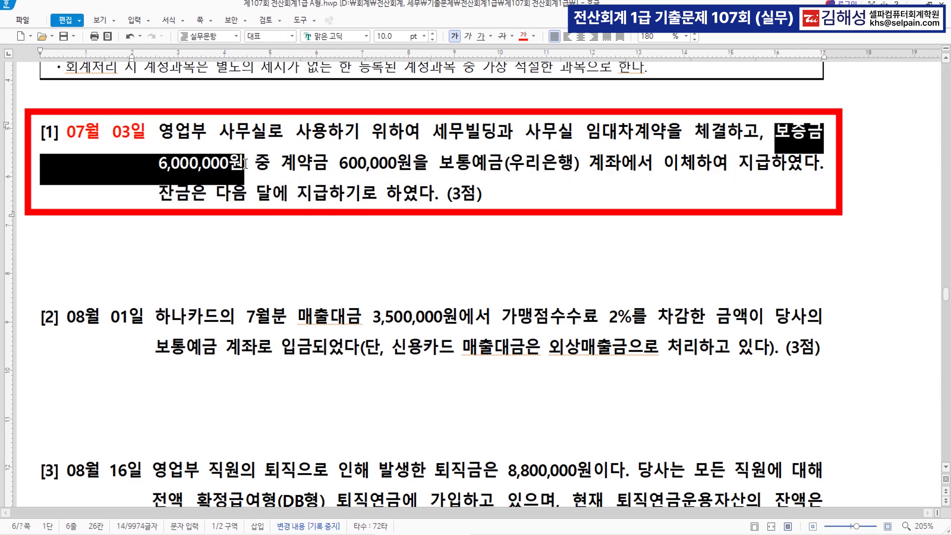
{"action": "left_click", "coordinate": [522, 39]}
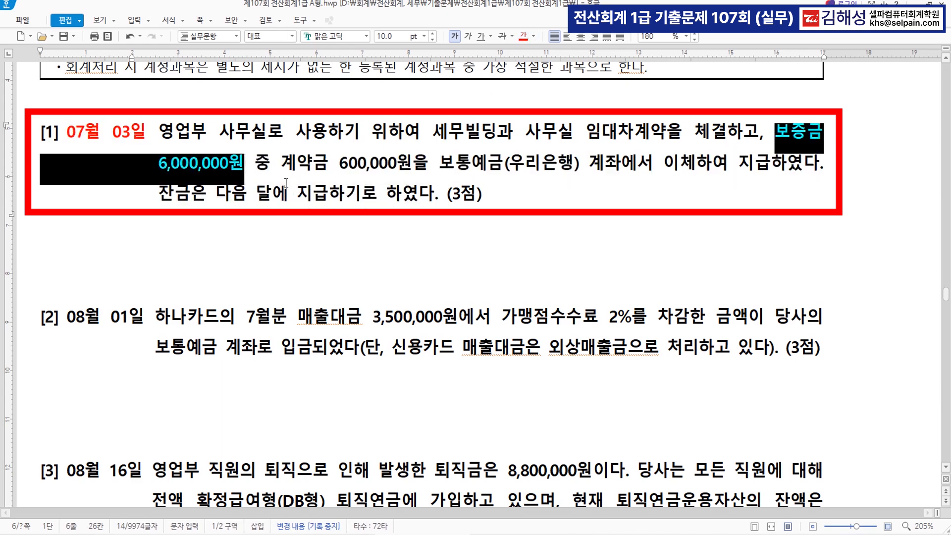
{"action": "left_click_drag", "start_coordinate": [282, 168], "coordinate": [413, 174]}
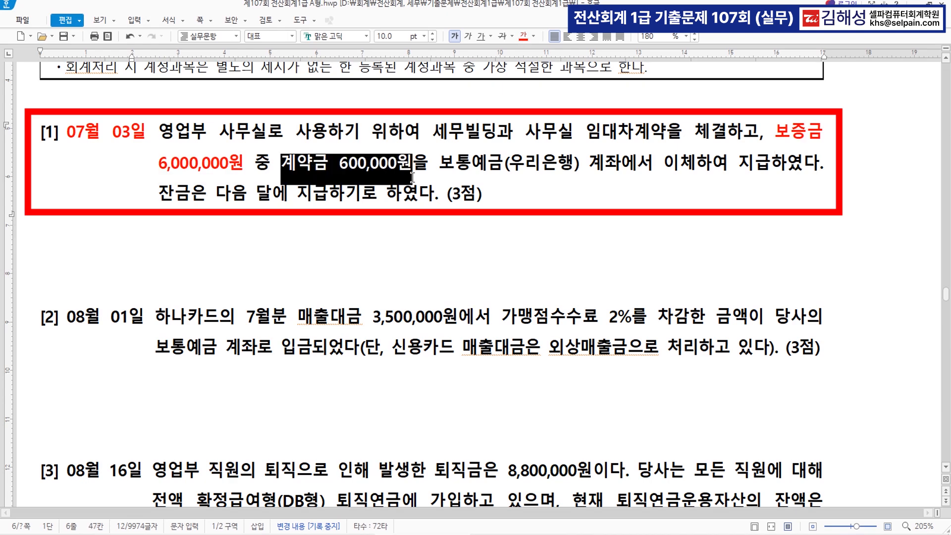
{"action": "left_click", "coordinate": [522, 38]}
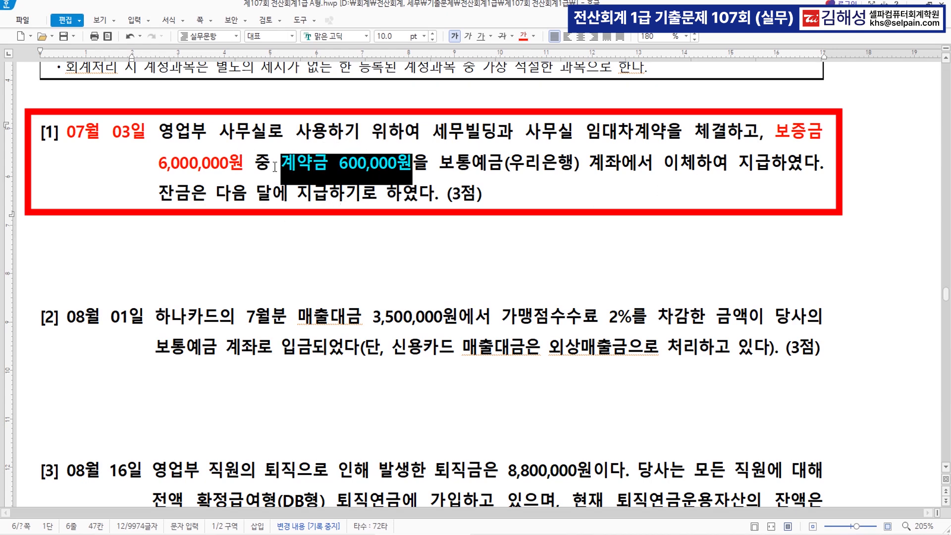
{"action": "left_click", "coordinate": [317, 177]}
{"action": "left_click_drag", "start_coordinate": [281, 166], "coordinate": [504, 173]}
{"action": "left_click", "coordinate": [523, 36]}
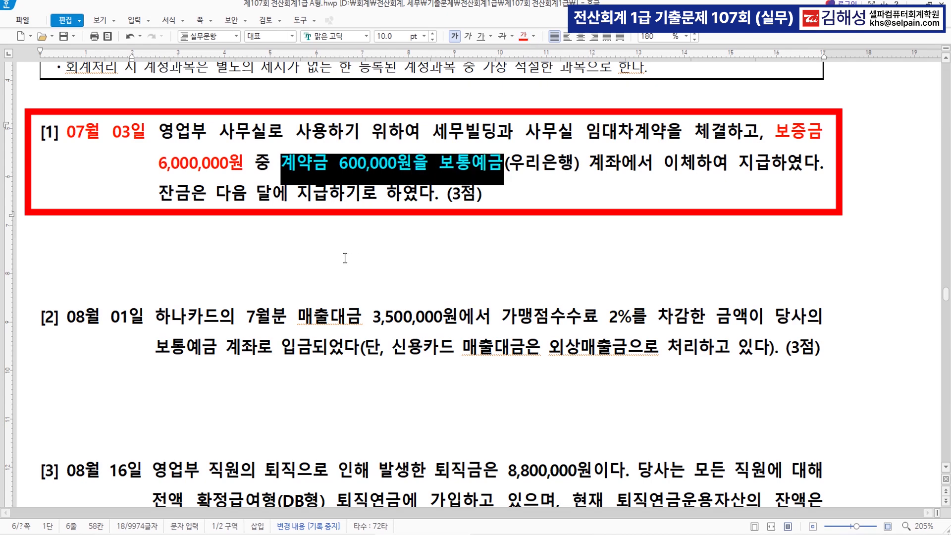
Step: Switch to 일반전표입력 in KcLep, set the date to July 3, and enter a 600,000 credit line for 0103 보통예금
{"action": "key", "text": "alt+Tab"}
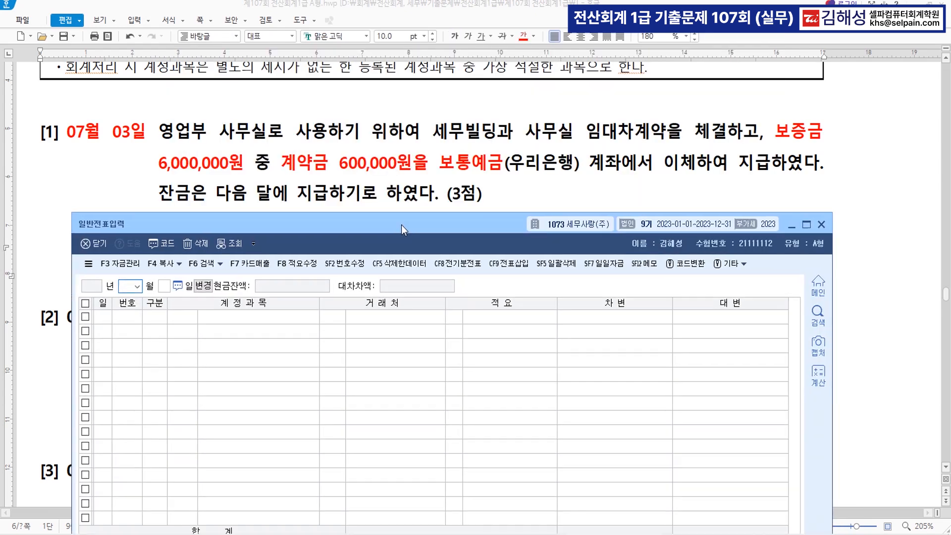
{"action": "type", "text": "073"}
{"action": "key", "text": "Return"}
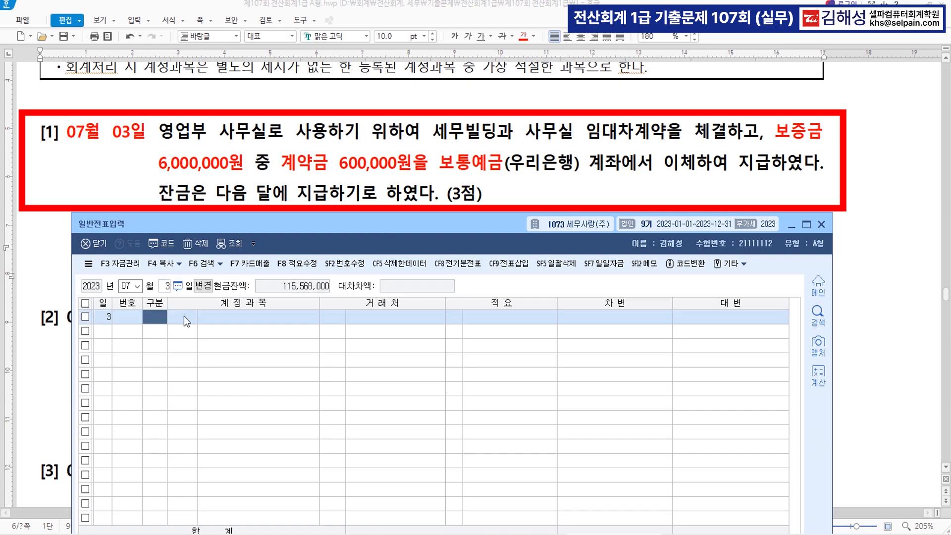
{"action": "type", "text": "4"}
{"action": "key", "text": "Return"}
{"action": "type", "text": "103"}
{"action": "key", "text": "Return"}
{"action": "key", "text": "Return"}
{"action": "key", "text": "Return"}
{"action": "type", "text": "6000000"}
{"action": "key", "text": "Return"}
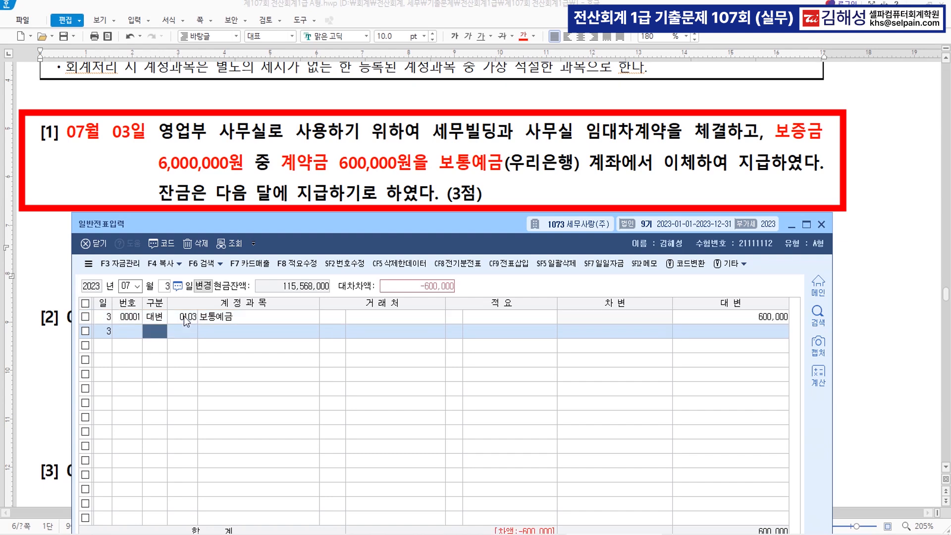
Step: Add a 600,000 debit line for 0131 선급금 with 세무빌딩 as its 거래처, found by searching "세무"
{"action": "type", "text": "3"}
{"action": "key", "text": "Return"}
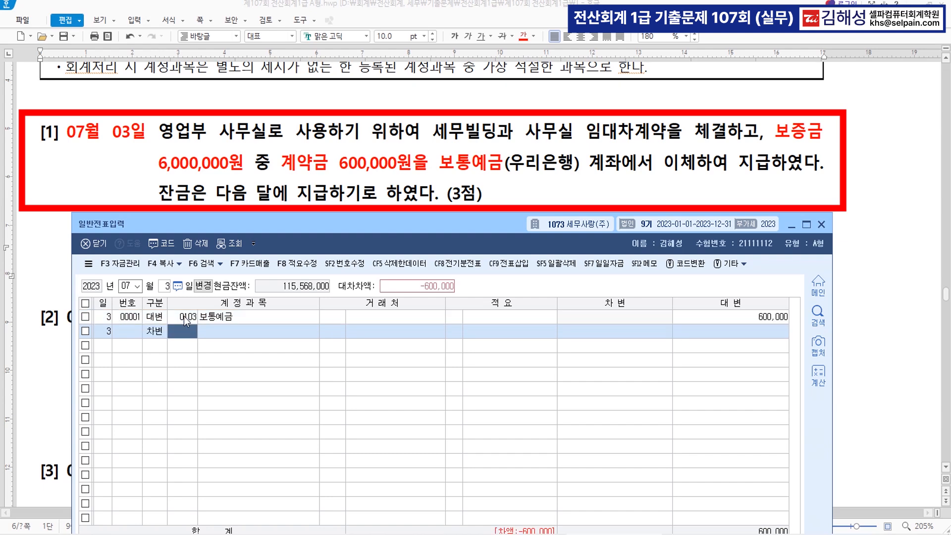
{"action": "type", "text": "131"}
{"action": "key", "text": "Return"}
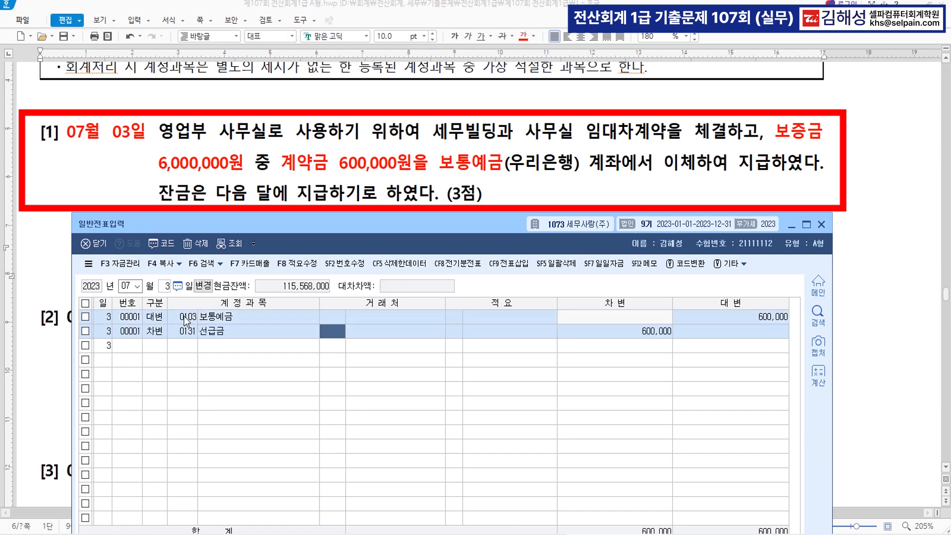
{"action": "type", "text": "세무"}
{"action": "key", "text": "Down"}
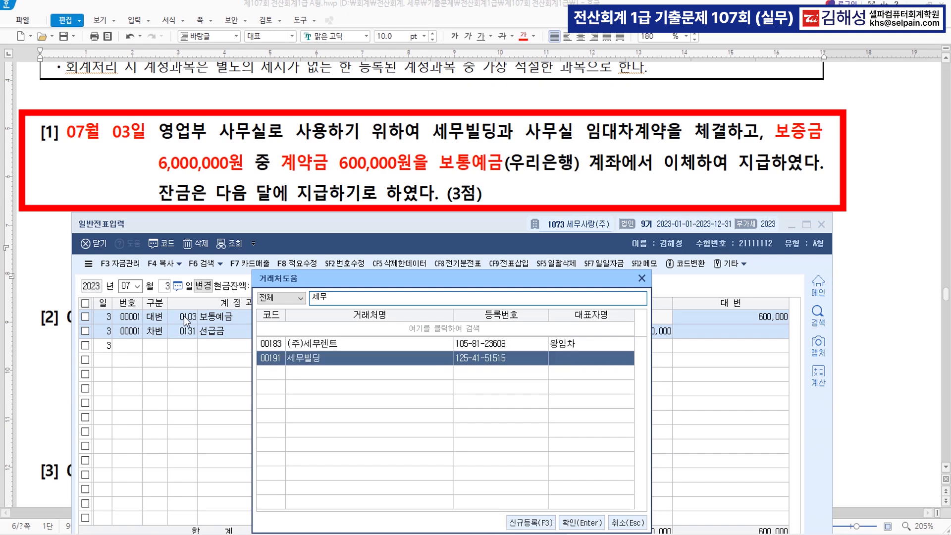
{"action": "key", "text": "Return"}
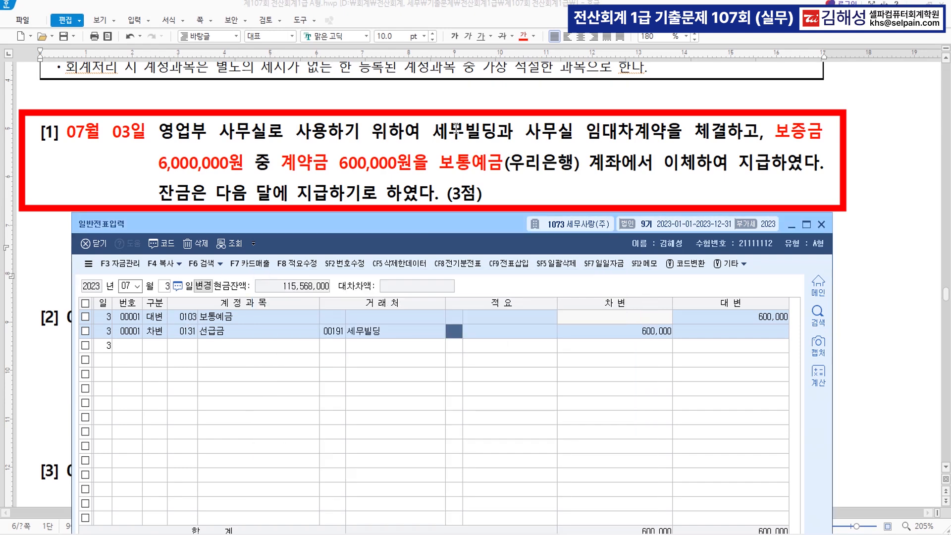
Step: Return to the exam document and colour 세무빌딩 red in question [1]
{"action": "left_click", "coordinate": [488, 131]}
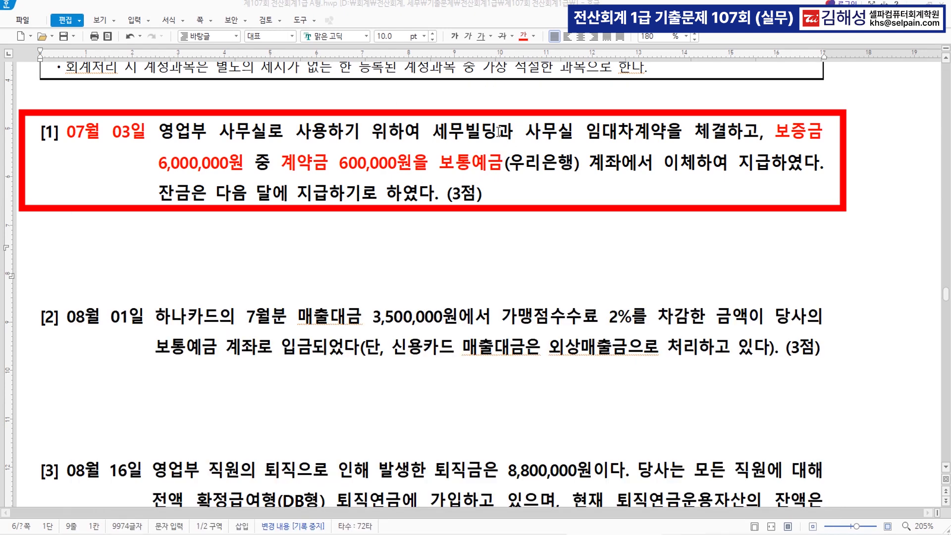
{"action": "double_click", "coordinate": [495, 131]}
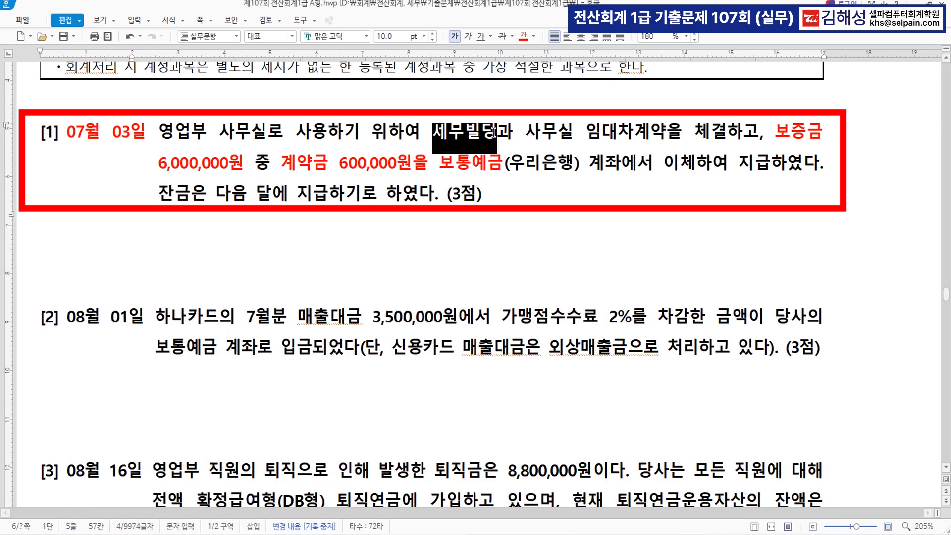
{"action": "left_click", "coordinate": [522, 40]}
{"action": "left_click", "coordinate": [473, 219]}
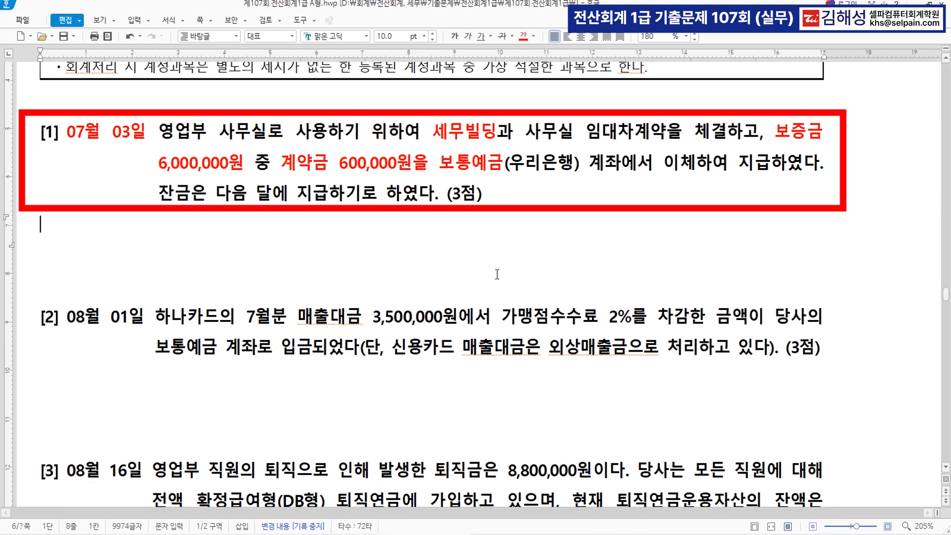
Step: Colour the date 08월 01일 and 매출대금 3,500,000원 red in question [2]
{"action": "scroll", "coordinate": [498, 271], "scroll_direction": "down", "scroll_amount": 3}
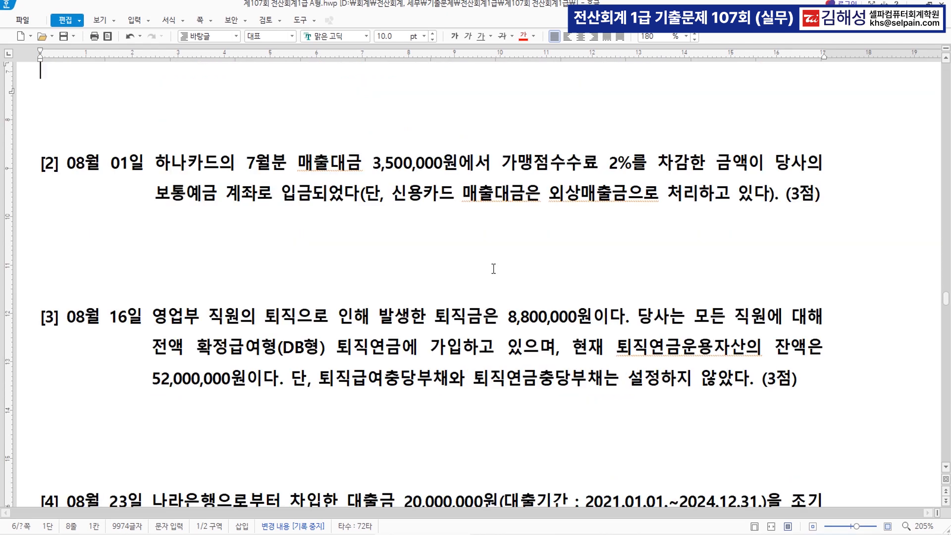
{"action": "scroll", "coordinate": [493, 269], "scroll_direction": "down", "scroll_amount": 1}
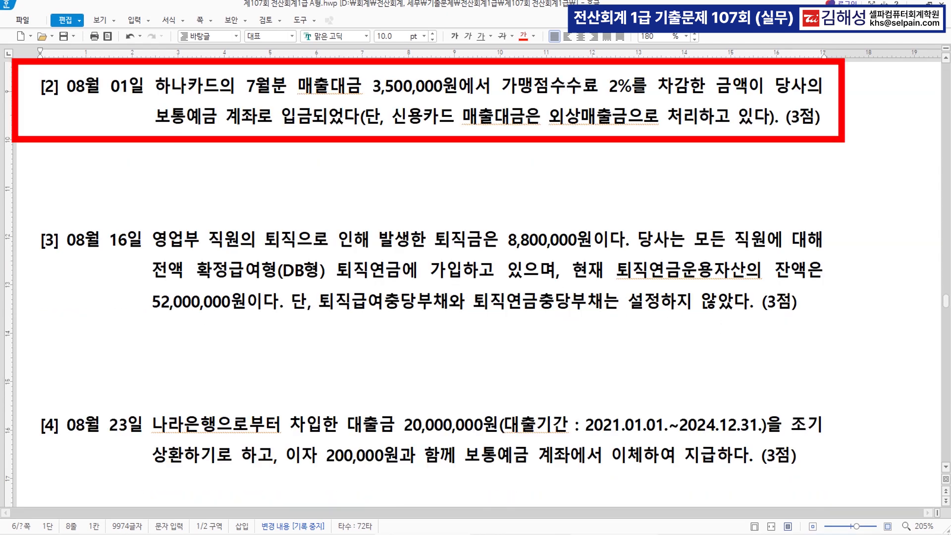
{"action": "left_click", "coordinate": [634, 534]}
{"action": "left_click", "coordinate": [67, 86]}
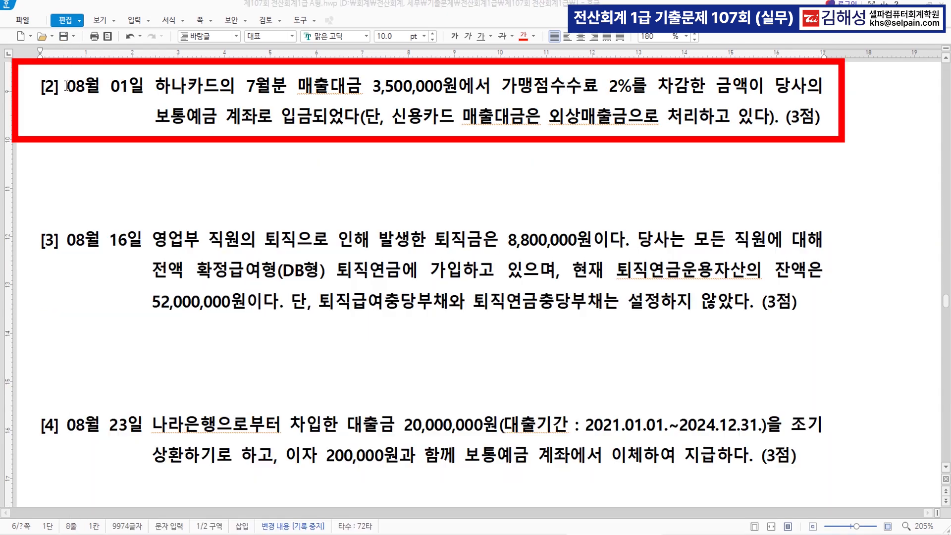
{"action": "left_click", "coordinate": [144, 87], "text": "shift"}
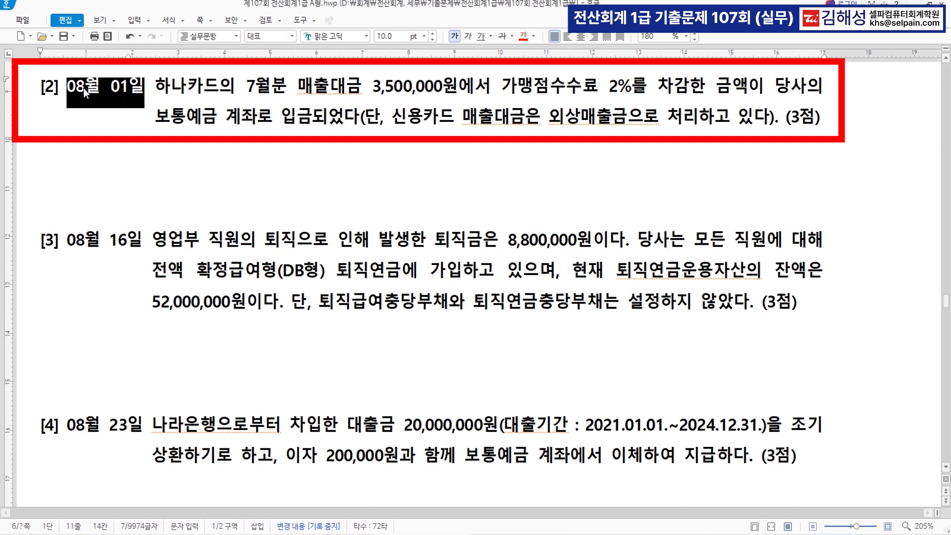
{"action": "left_click", "coordinate": [523, 36]}
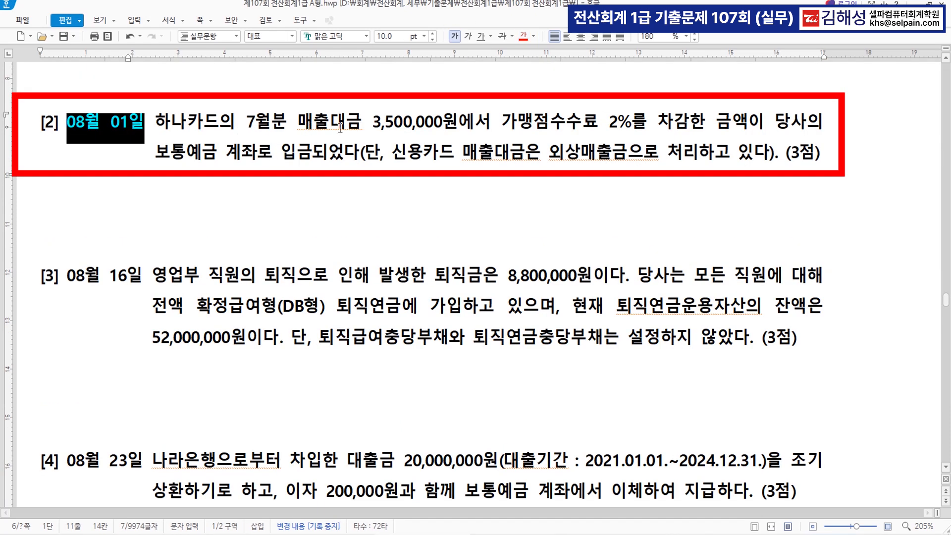
{"action": "left_click_drag", "start_coordinate": [298, 123], "coordinate": [457, 123]}
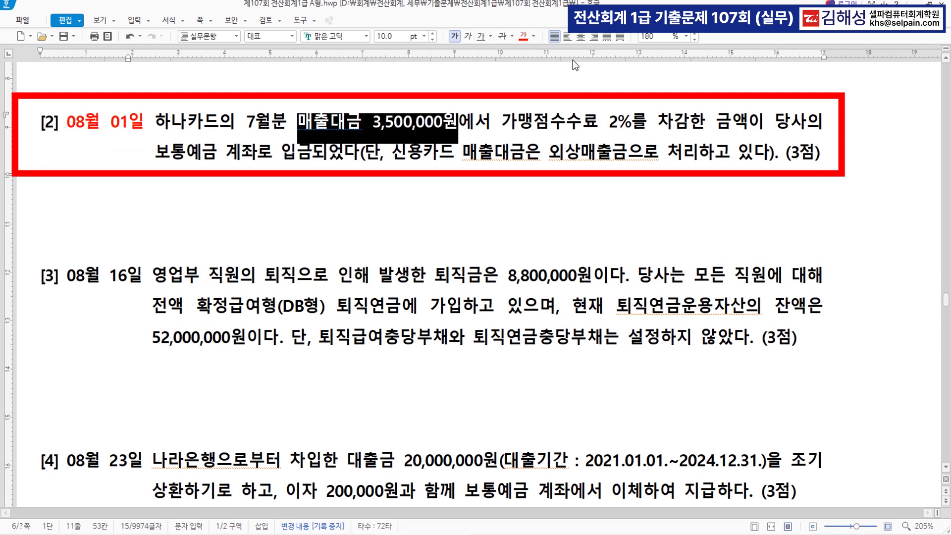
{"action": "left_click", "coordinate": [524, 39]}
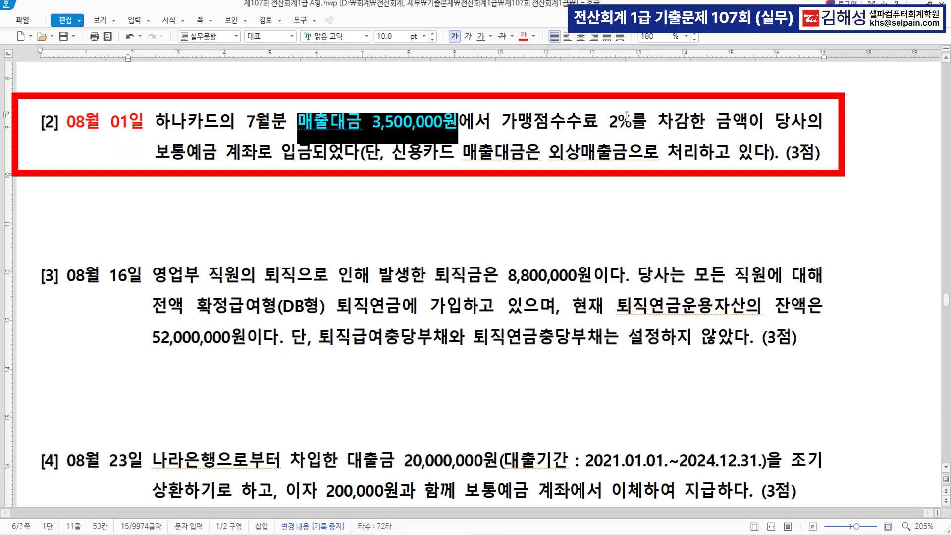
Step: Colour 2%, 보통예금 계좌로 입금 and 외상매출금 red in question [2]
{"action": "left_click_drag", "start_coordinate": [609, 122], "coordinate": [634, 123]}
{"action": "left_click", "coordinate": [523, 38]}
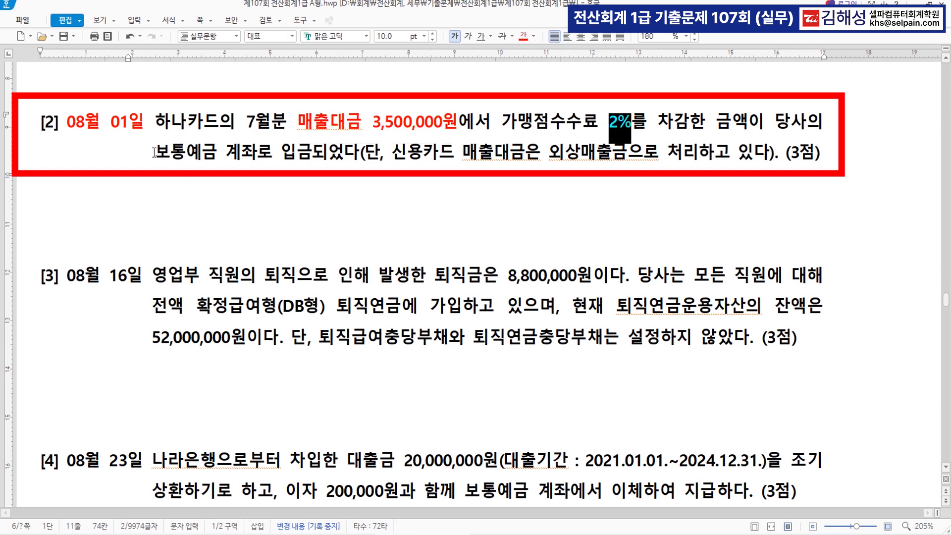
{"action": "left_click_drag", "start_coordinate": [155, 153], "coordinate": [311, 158]}
{"action": "left_click", "coordinate": [524, 38]}
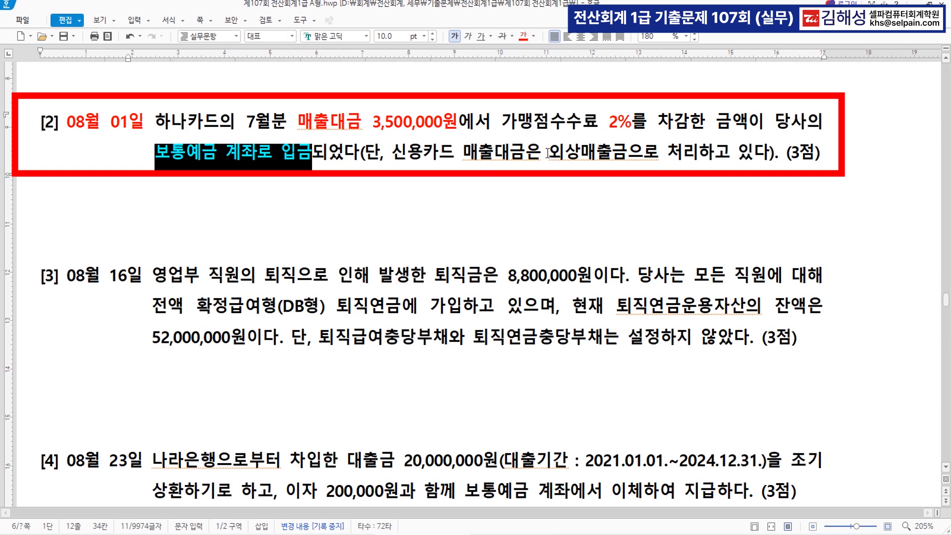
{"action": "left_click_drag", "start_coordinate": [549, 152], "coordinate": [624, 148]}
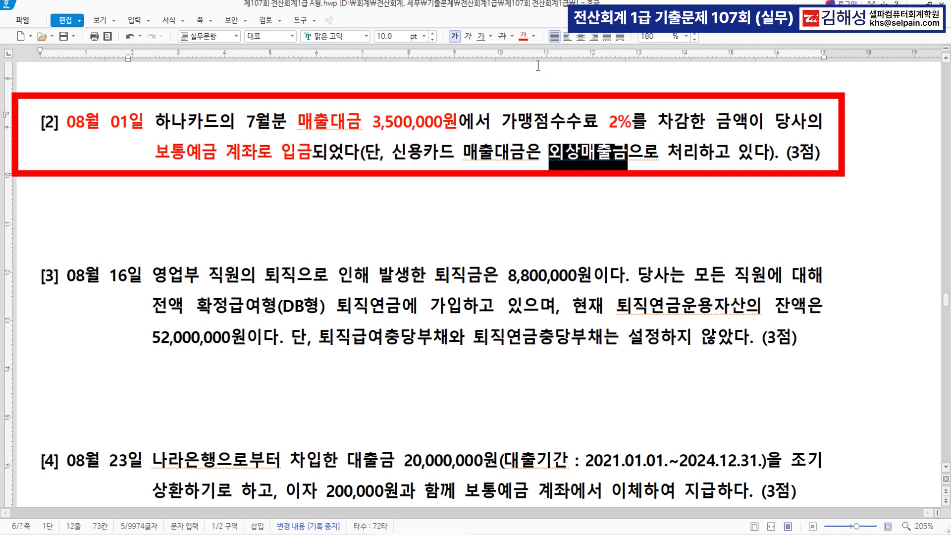
{"action": "left_click", "coordinate": [524, 36]}
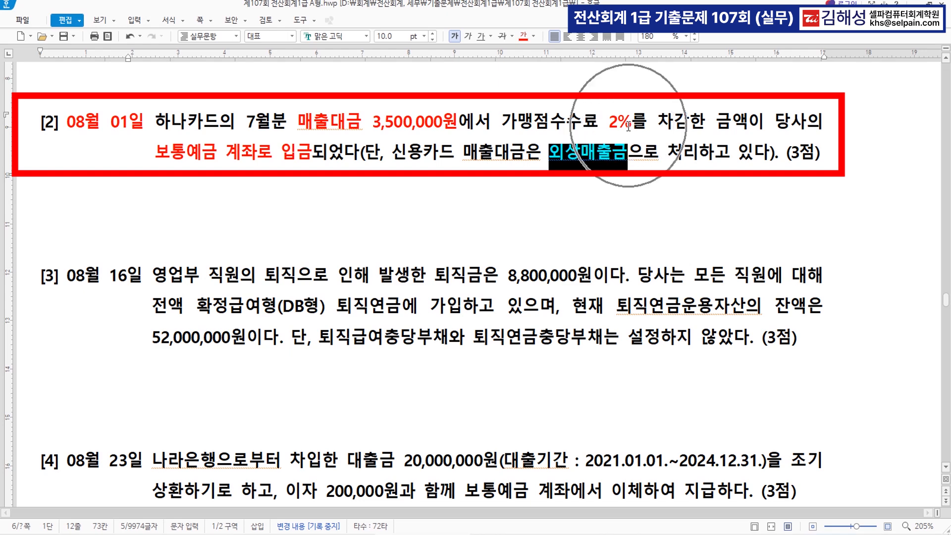
Step: Switch to 일반전표입력 in KcLep, set the date to August 1, and start a credit line for 0108 외상매출금
{"action": "key", "text": "alt+Tab"}
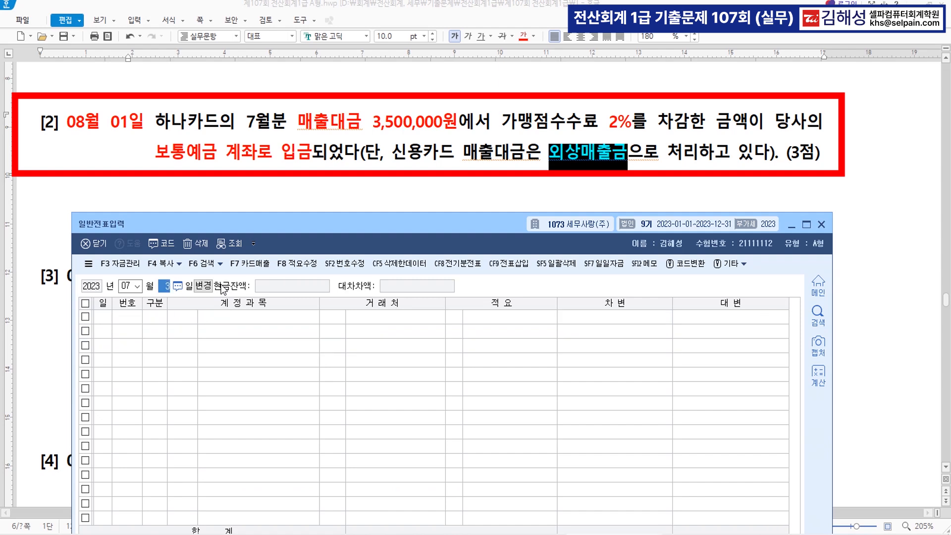
{"action": "type", "text": "08"}
{"action": "key", "text": "Return"}
{"action": "type", "text": "1"}
{"action": "key", "text": "Return"}
{"action": "type", "text": "4"}
{"action": "key", "text": "Return"}
{"action": "type", "text": "108"}
{"action": "key", "text": "Return"}
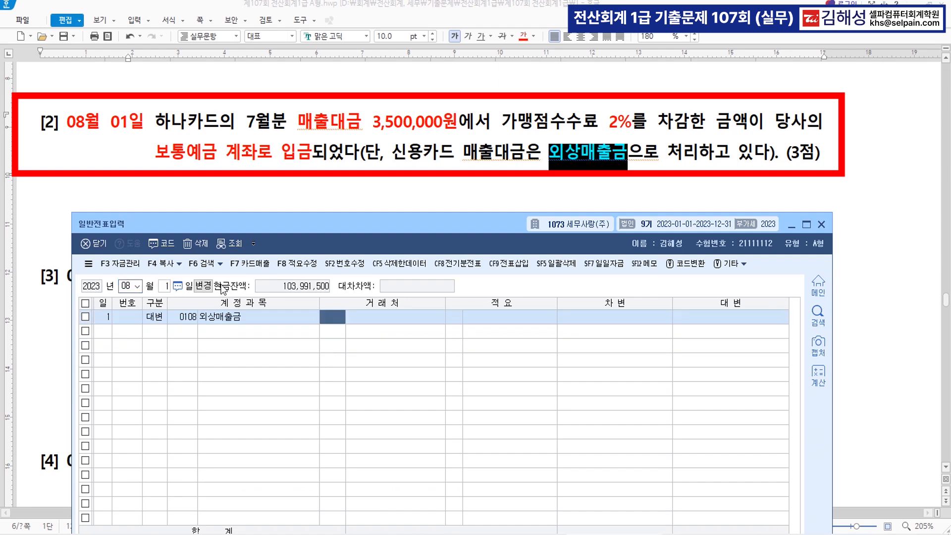
Step: Assign 하나카드 as the 외상매출금 line's 거래처, found by searching "하나", and enter a credit of 3,500,000
{"action": "type", "text": "하나"}
{"action": "key", "text": "Return"}
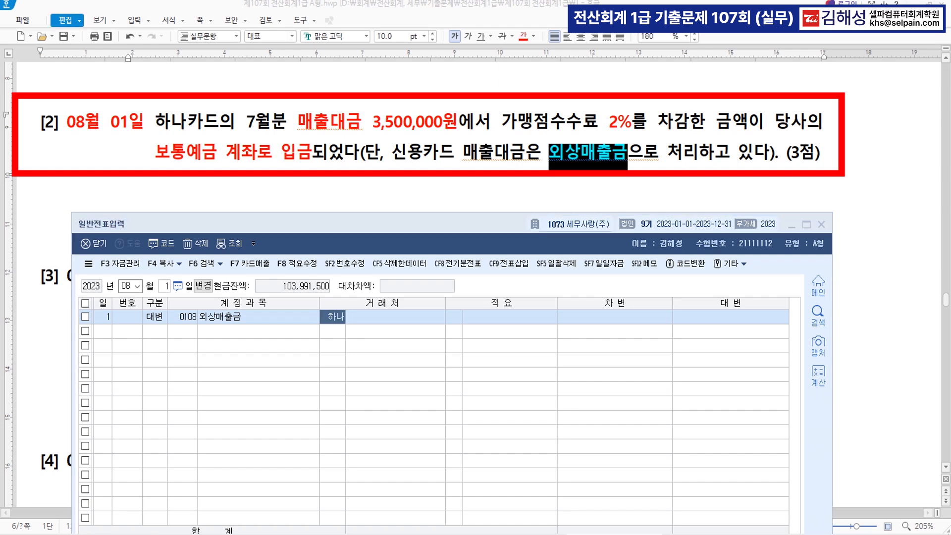
{"action": "key", "text": "Down"}
{"action": "key", "text": "Down"}
{"action": "key", "text": "Down"}
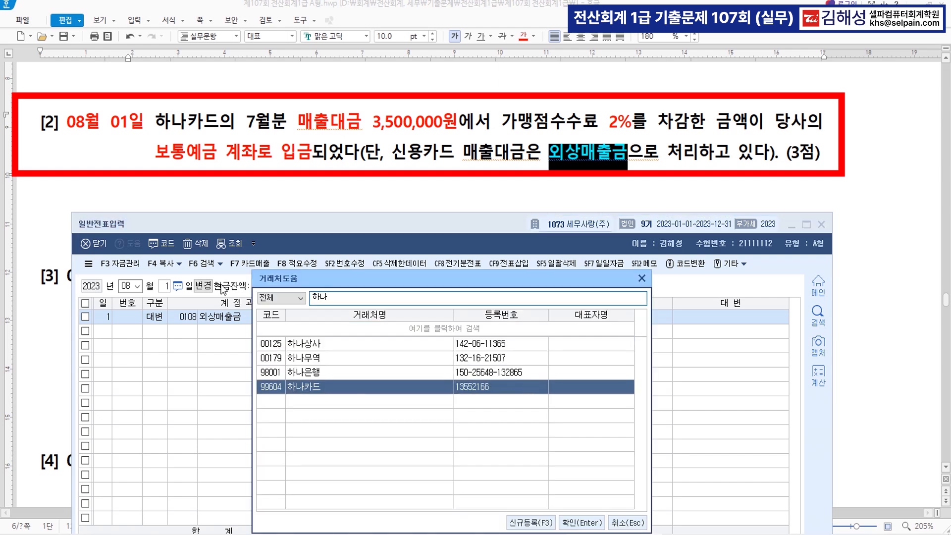
{"action": "key", "text": "Return"}
{"action": "key", "text": "Return"}
{"action": "key", "text": "Return"}
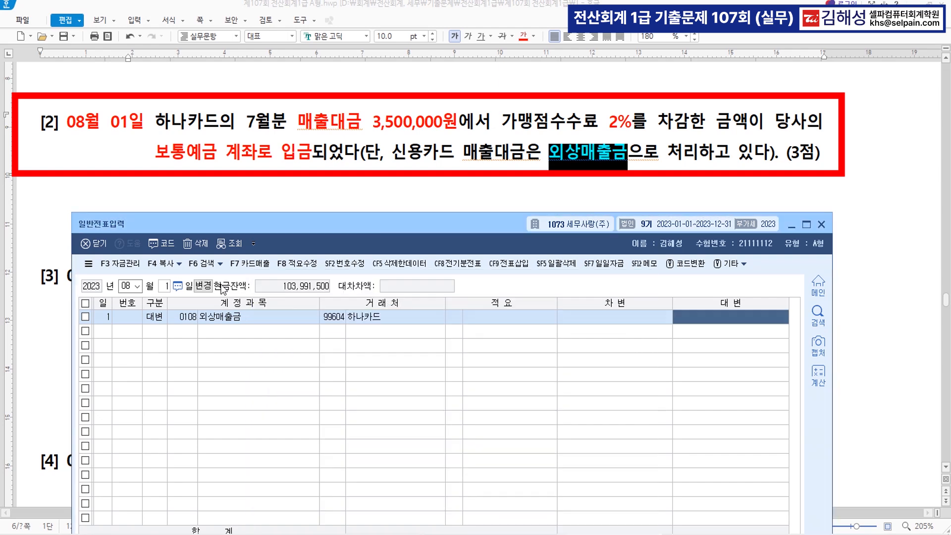
{"action": "type", "text": "3500000"}
{"action": "key", "text": "Return"}
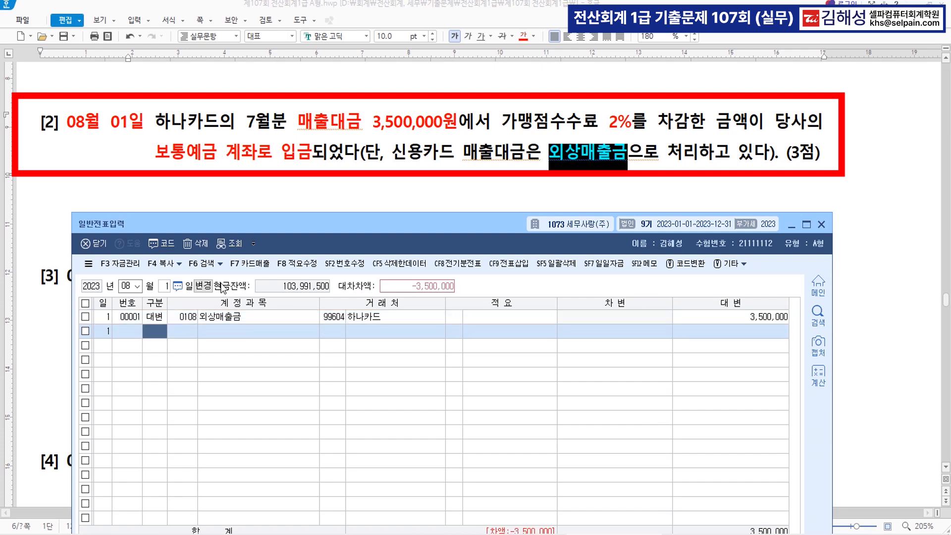
Step: Add debit lines of 70,000 for 0831 수수료비용 (판매관리비), found by searching "수수", and 3,430,000 for 0103 보통예금
{"action": "type", "text": "3"}
{"action": "key", "text": "Return"}
{"action": "type", "text": "수수"}
{"action": "key", "text": "Return"}
{"action": "key", "text": "Down"}
{"action": "key", "text": "Down"}
{"action": "key", "text": "Down"}
{"action": "key", "text": "Down"}
{"action": "key", "text": "Down"}
{"action": "key", "text": "Down"}
{"action": "key", "text": "Down"}
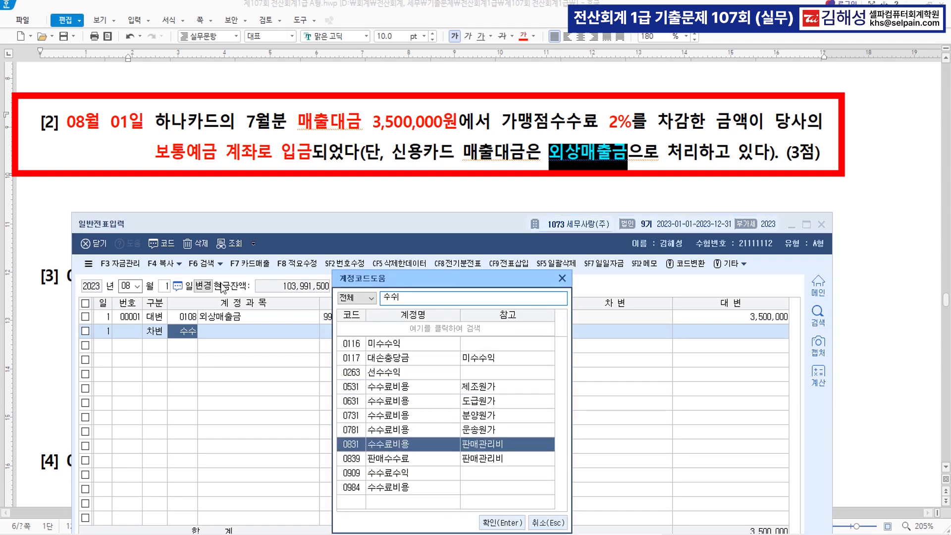
{"action": "key", "text": "Return"}
{"action": "key", "text": "Return"}
{"action": "key", "text": "Return"}
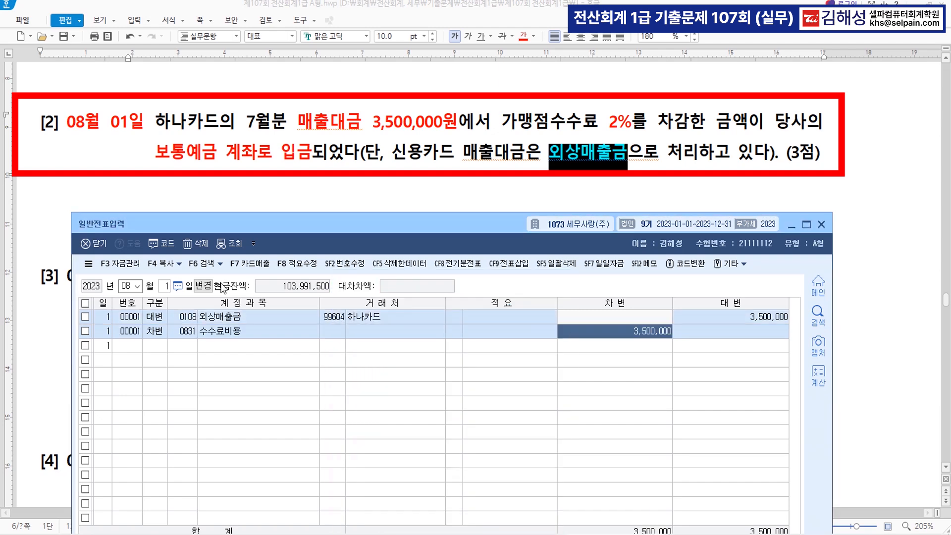
{"action": "type", "text": "70000"}
{"action": "key", "text": "Return"}
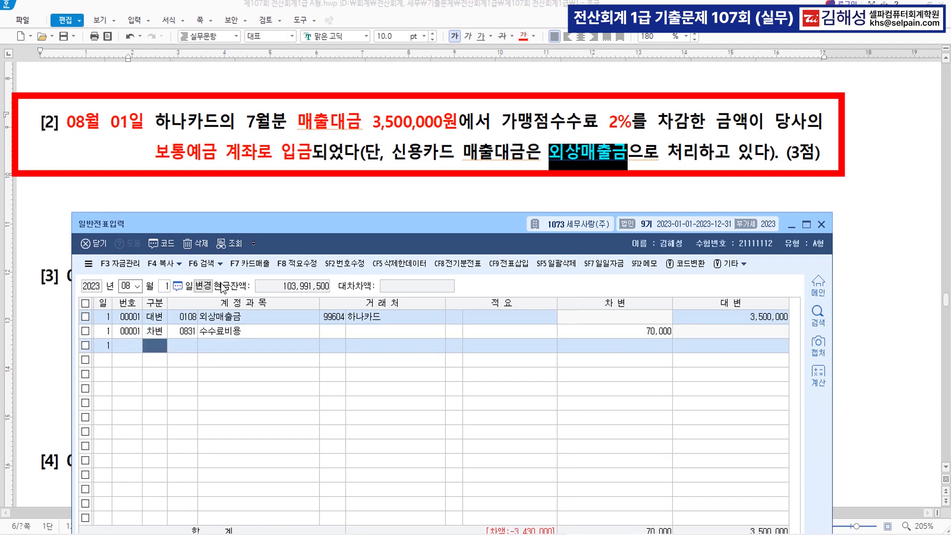
{"action": "type", "text": "3103"}
{"action": "key", "text": "Return"}
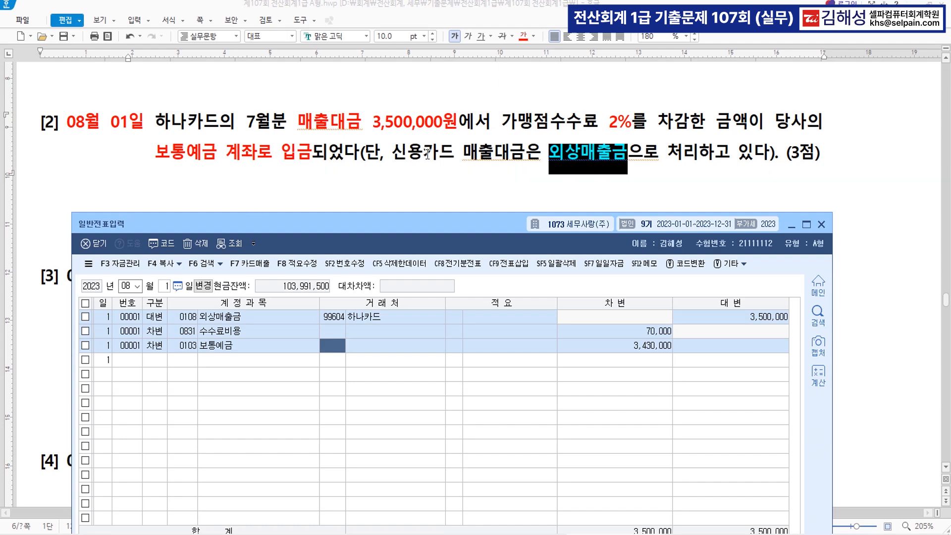
Step: Return to the exam document and colour 08월 16일, 퇴직금은 8,800,000원 and 확정급여형(DB형) 퇴직연금 red in question [3]
{"action": "scroll", "coordinate": [427, 154], "scroll_direction": "down", "scroll_amount": 3}
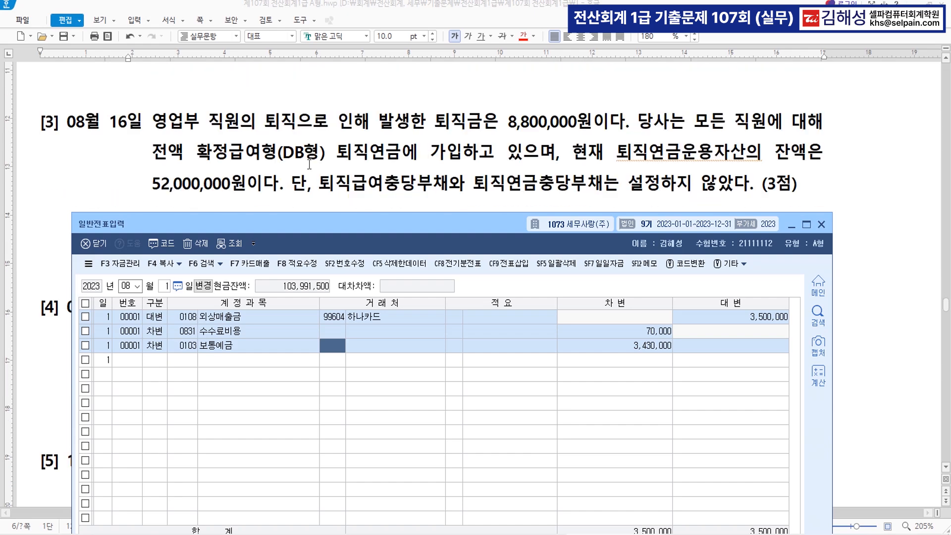
{"action": "left_click_drag", "start_coordinate": [67, 121], "coordinate": [145, 132]}
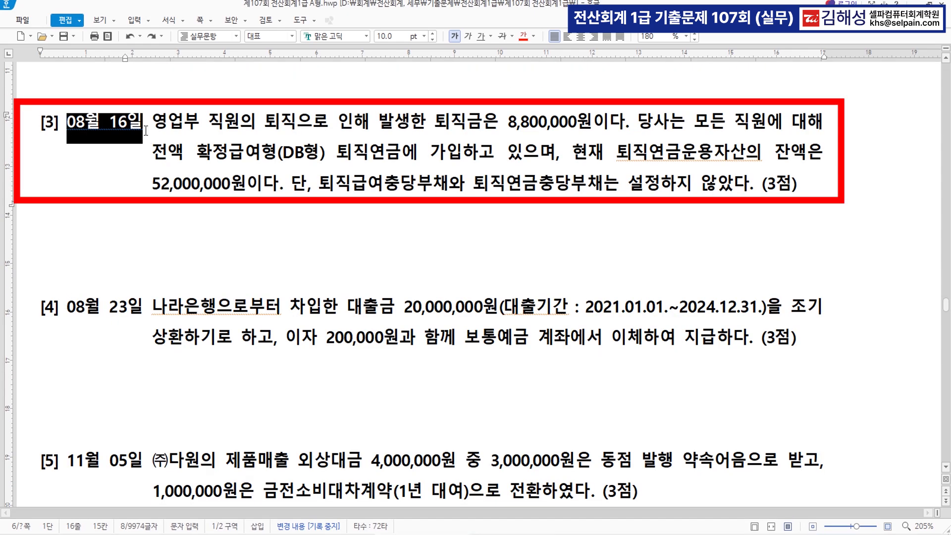
{"action": "left_click", "coordinate": [523, 36]}
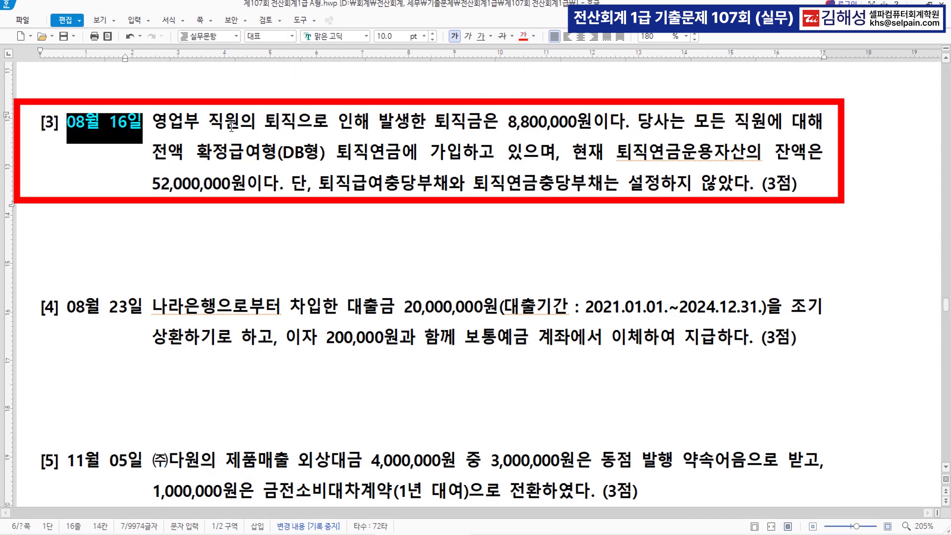
{"action": "left_click_drag", "start_coordinate": [435, 122], "coordinate": [592, 122]}
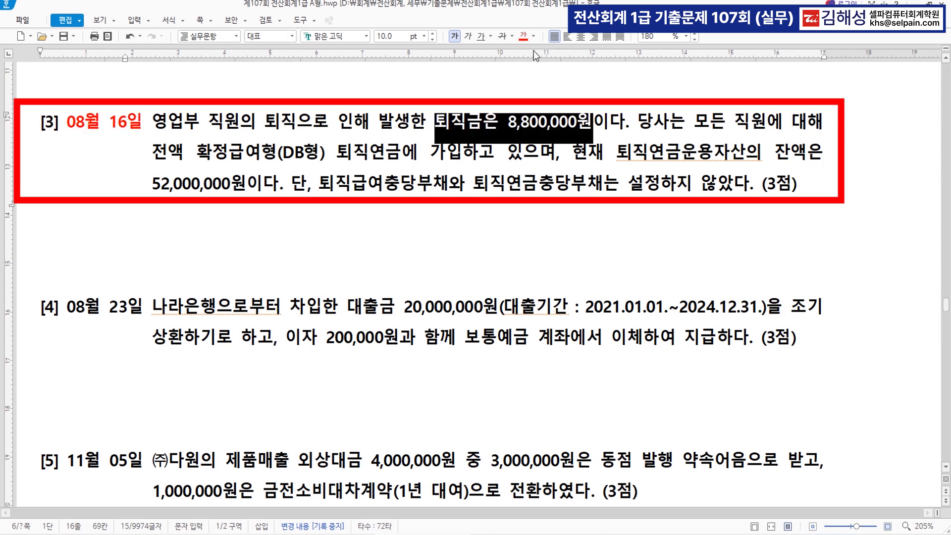
{"action": "left_click", "coordinate": [523, 36]}
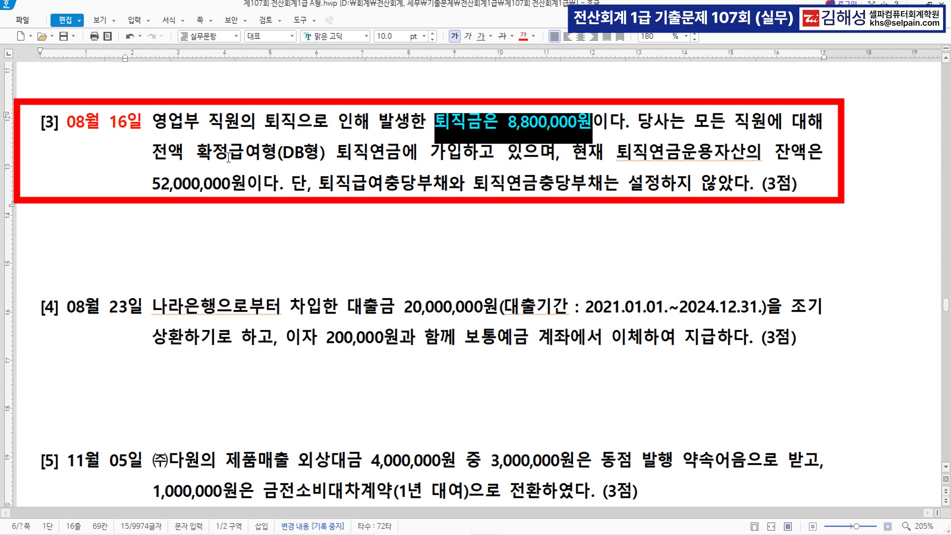
{"action": "left_click_drag", "start_coordinate": [198, 154], "coordinate": [402, 162]}
{"action": "left_click", "coordinate": [523, 37]}
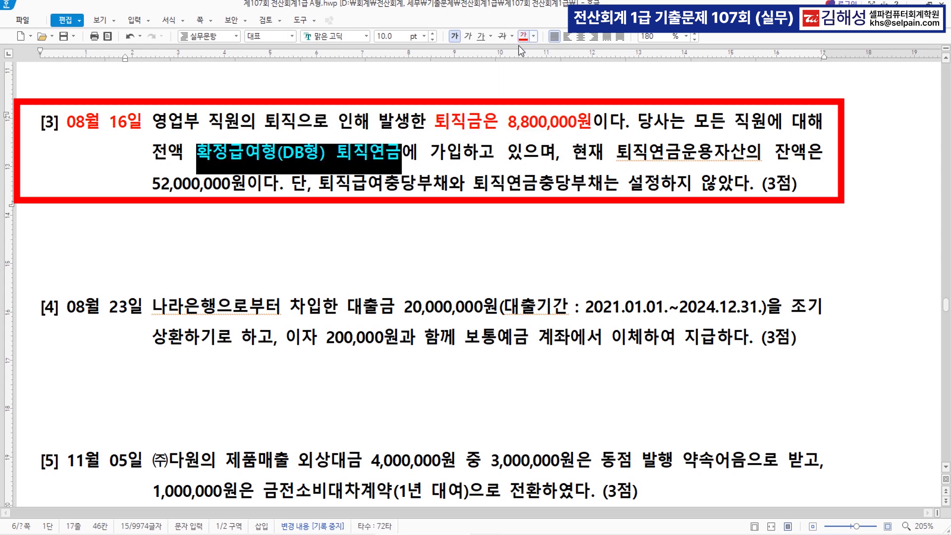
Step: Insert the note ">> 퇴직연금운용자산" after 확정급여형(DB형) in question [3]
{"action": "left_click", "coordinate": [342, 155]}
{"action": "type", "text": ">> "}
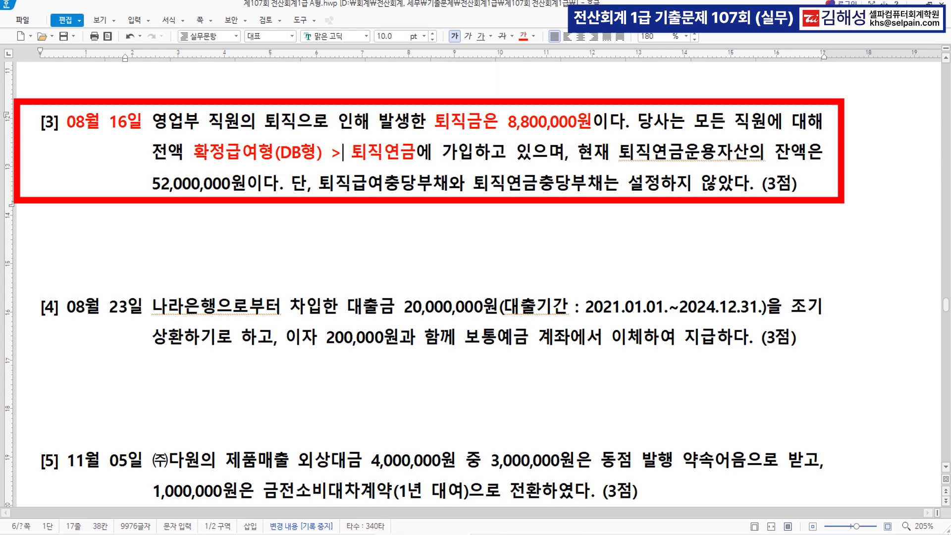
{"action": "type", "text": "퇴직연금운요"}
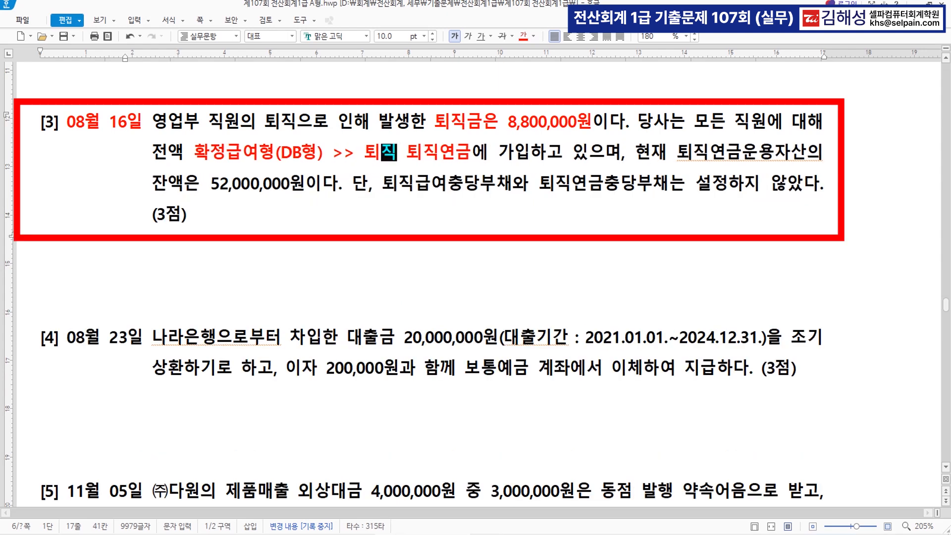
{"action": "type", "text": "용자산"}
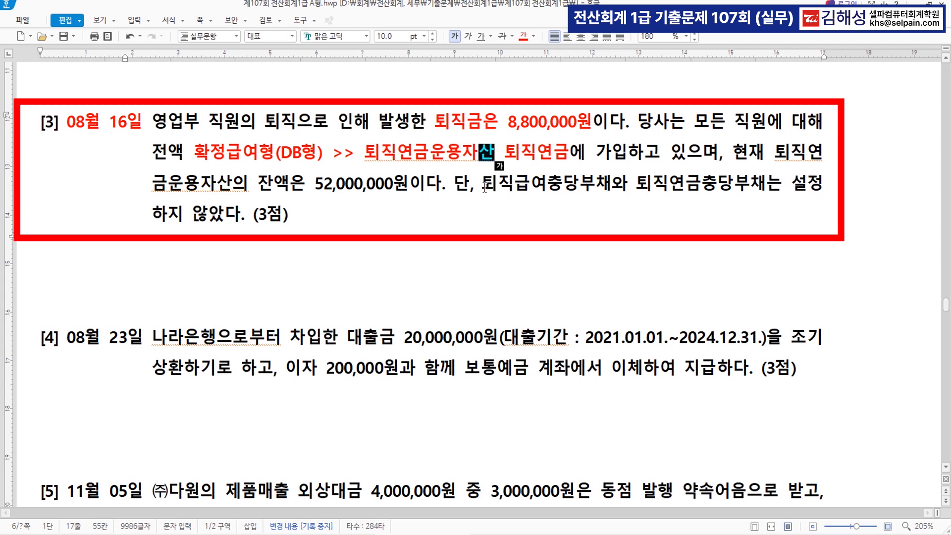
Step: Colour 퇴직급여충당부채와 퇴직연금충당부채는 설정하지 않았다 and the inserted 퇴직연금운용자산 blue in question [3]
{"action": "left_click_drag", "start_coordinate": [485, 188], "coordinate": [241, 221]}
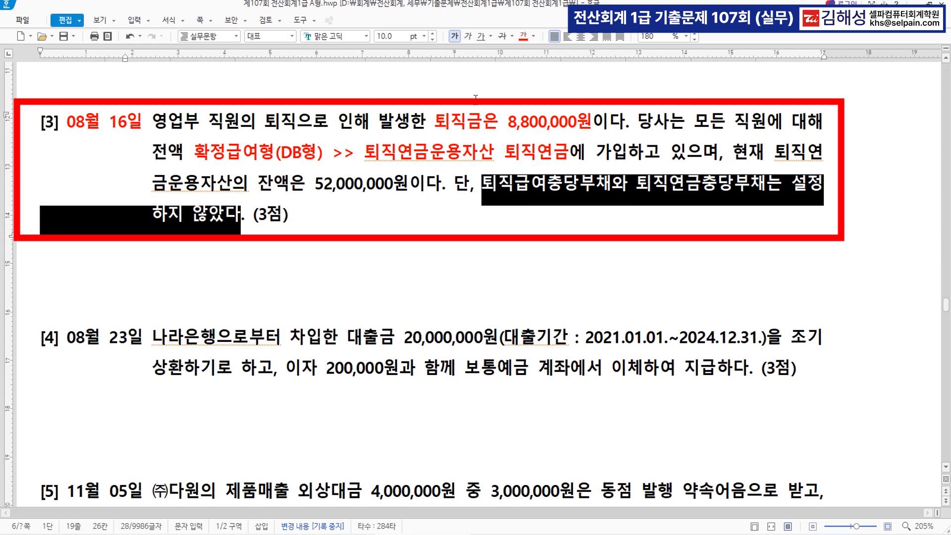
{"action": "left_click", "coordinate": [533, 36]}
{"action": "left_click", "coordinate": [584, 87]}
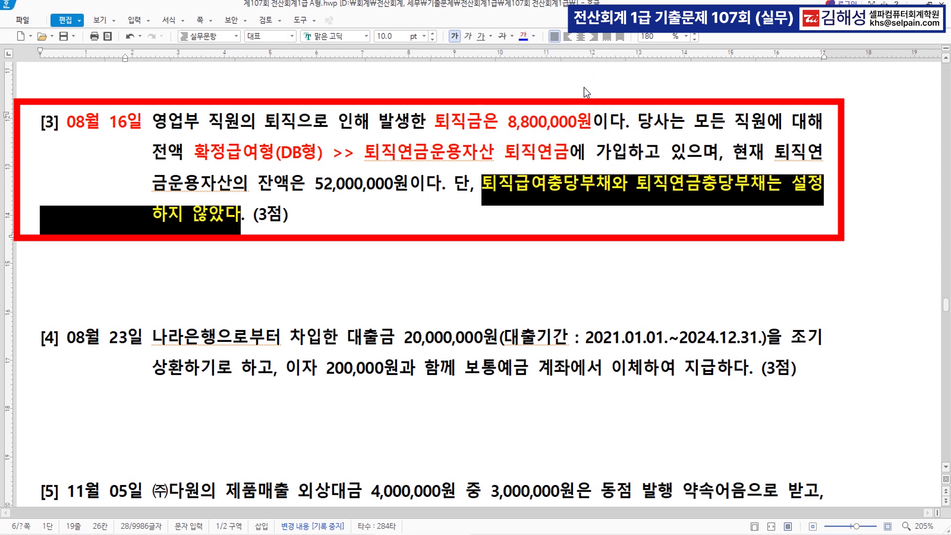
{"action": "left_click", "coordinate": [526, 132]}
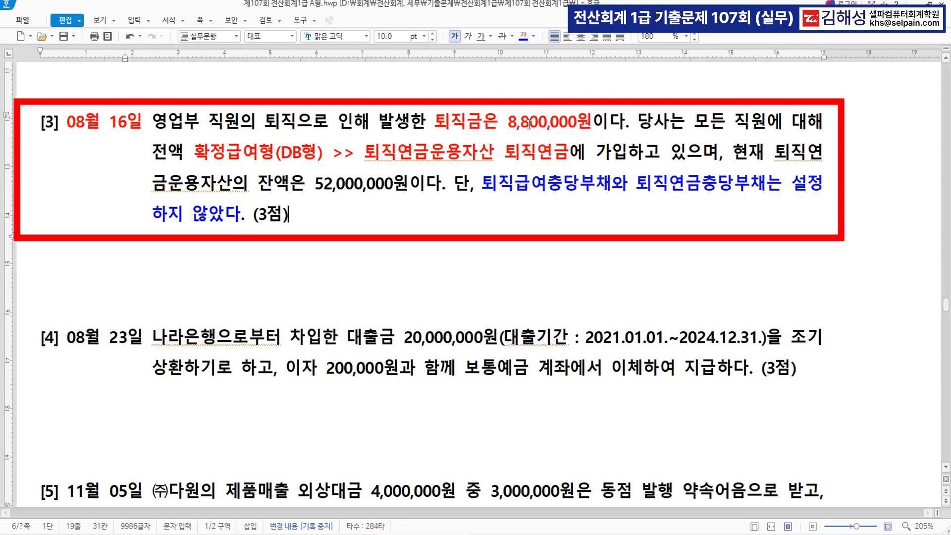
{"action": "left_click_drag", "start_coordinate": [360, 153], "coordinate": [495, 154]}
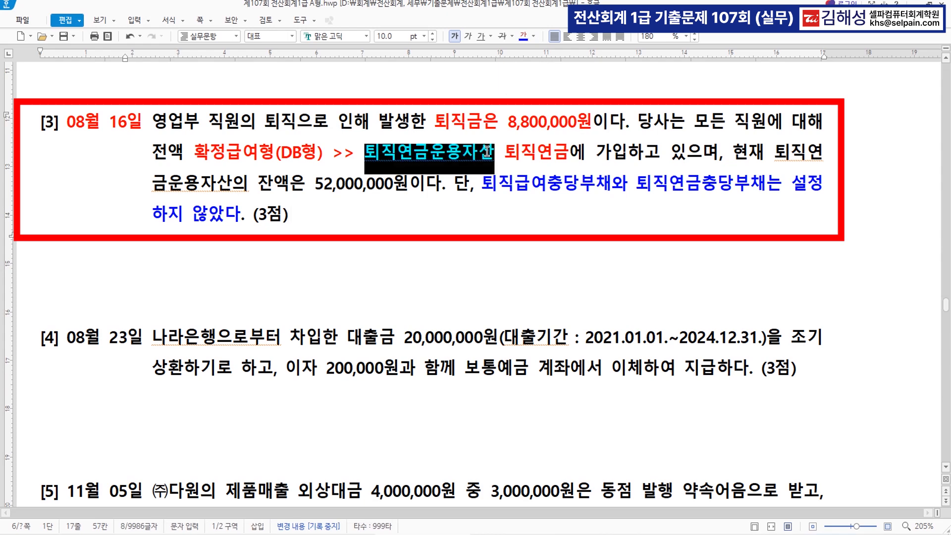
{"action": "left_click", "coordinate": [521, 37]}
{"action": "left_click", "coordinate": [450, 258]}
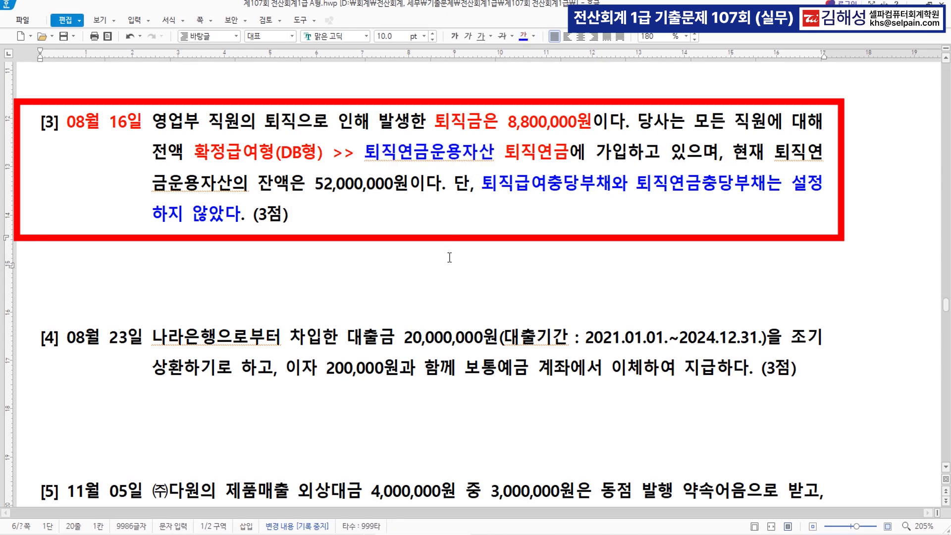
Step: Switch back to KcLep's 일반전표입력 and add an August 16 credit line of 8,800,000 for 0186 퇴직연금운용자산, found by searching "퇴직연"
{"action": "key", "text": "alt+Tab"}
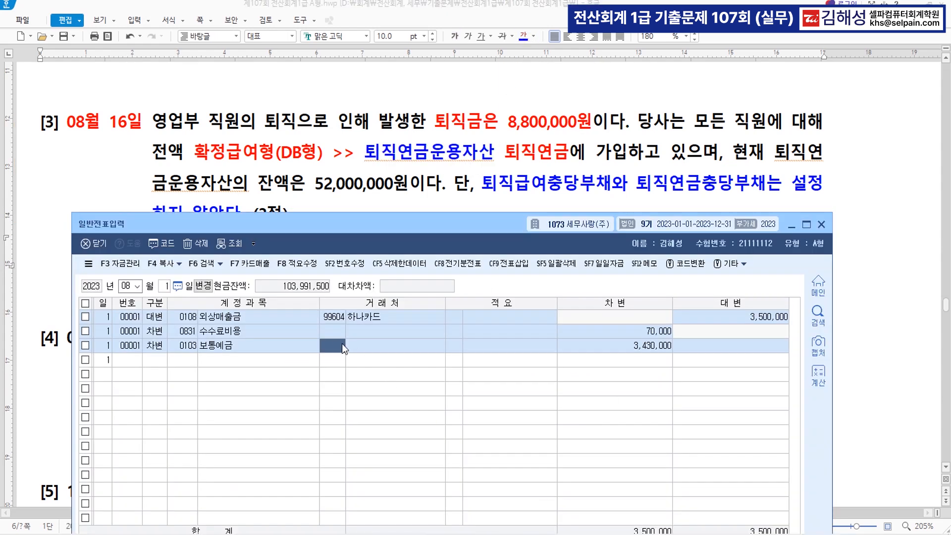
{"action": "key", "text": "Escape"}
{"action": "type", "text": "16"}
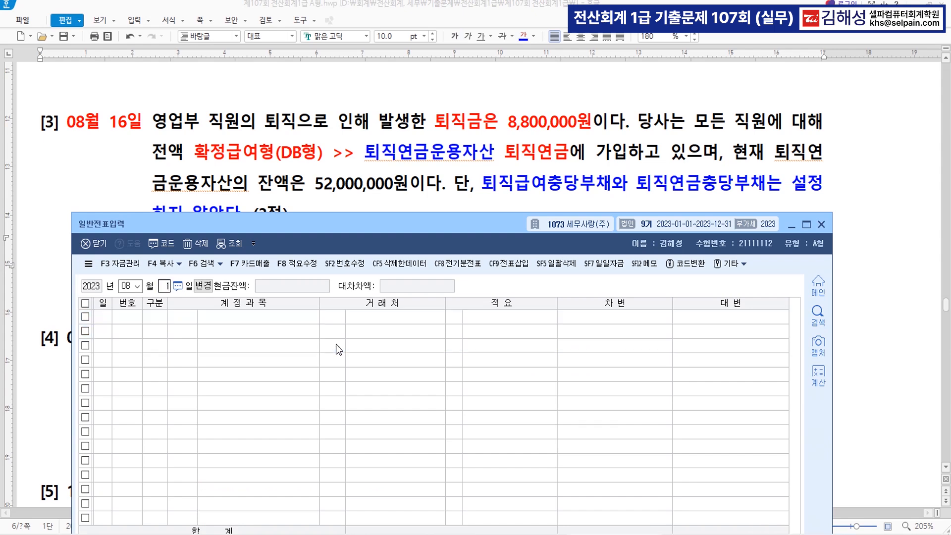
{"action": "key", "text": "Return"}
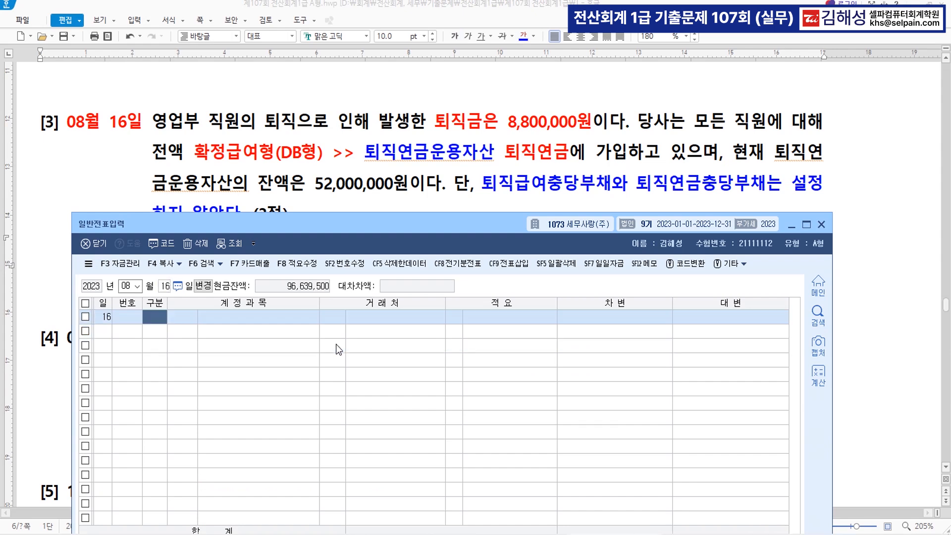
{"action": "type", "text": "4"}
{"action": "key", "text": "Return"}
{"action": "type", "text": "퇴직연"}
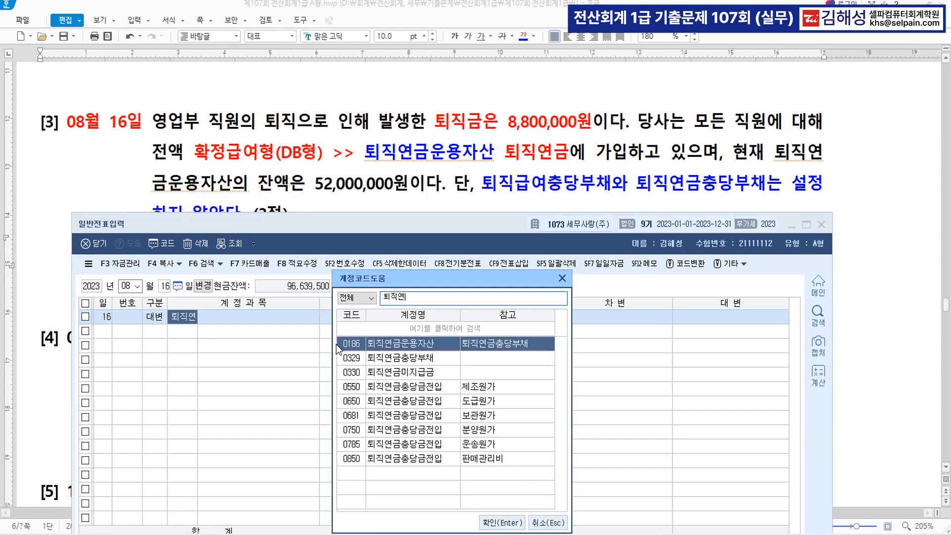
{"action": "key", "text": "Return"}
{"action": "key", "text": "Return"}
{"action": "key", "text": "Return"}
{"action": "key", "text": "Return"}
{"action": "type", "text": "8,800,000"}
{"action": "key", "text": "Return"}
Step: Add the matching debit line of 8,800,000 for 0806 퇴직급여 (판매관리비), found by searching "퇴직급"
{"action": "type", "text": "3"}
{"action": "key", "text": "Return"}
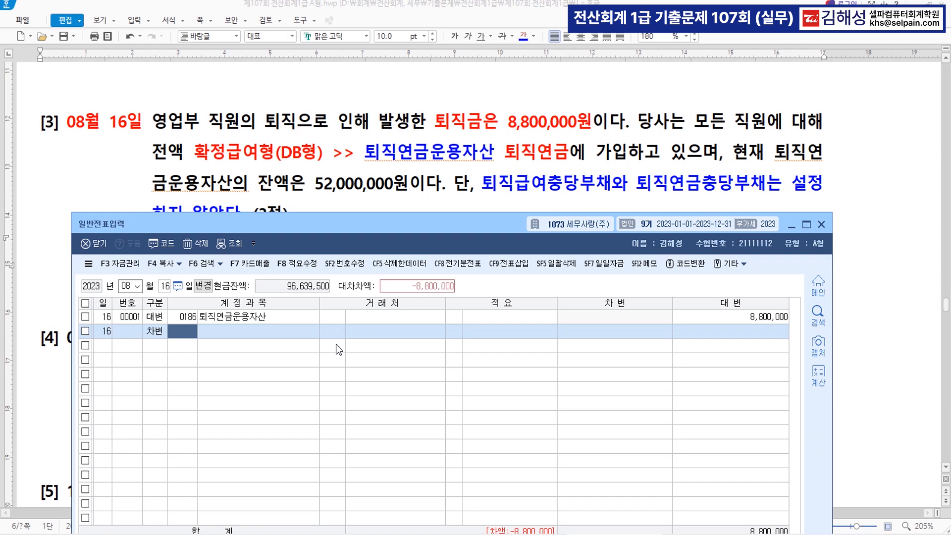
{"action": "type", "text": "퇴직급"}
{"action": "key", "text": "Return"}
{"action": "key", "text": "Down"}
{"action": "key", "text": "Down"}
{"action": "key", "text": "Down"}
{"action": "key", "text": "Down"}
{"action": "key", "text": "Down"}
{"action": "key", "text": "Down"}
{"action": "key", "text": "Down"}
{"action": "key", "text": "Down"}
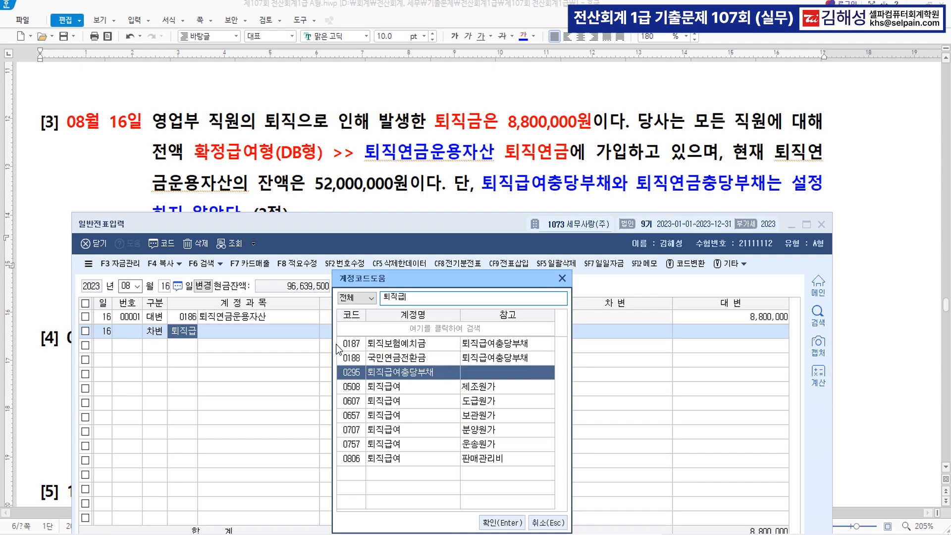
{"action": "key", "text": "Return"}
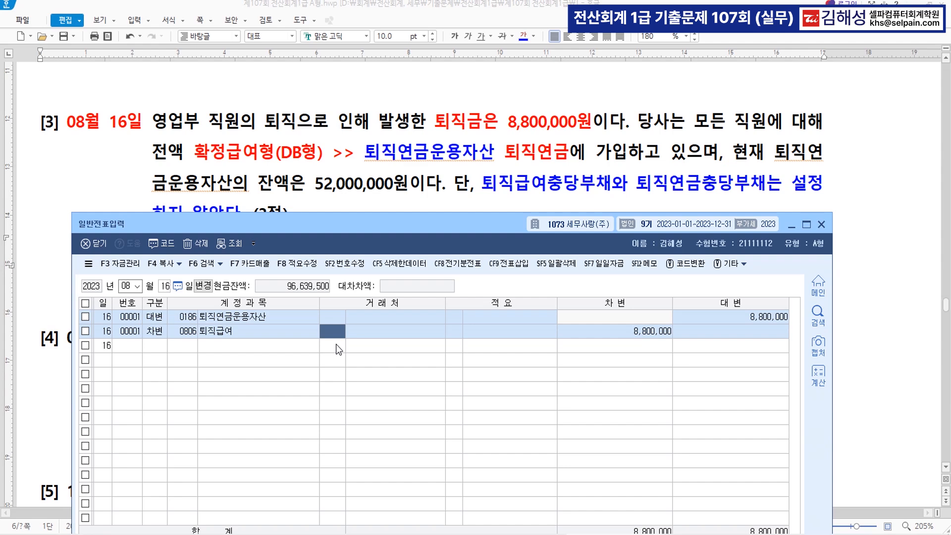
{"action": "key", "text": "Return"}
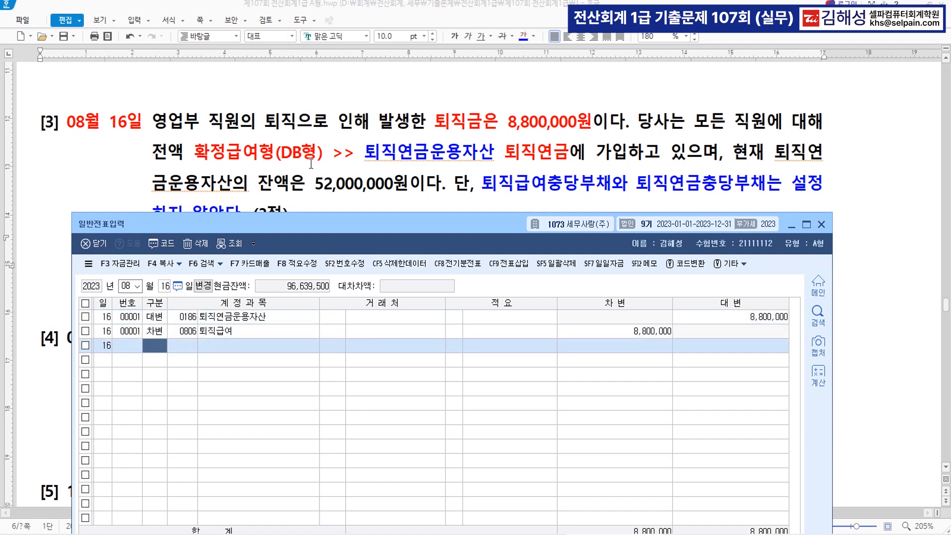
Step: Return to the exam document and colour 08월 23일, 상환 and 이자 200,000원과 함께 보통예금 계좌에서 이체하여 지급 blue in question [4]
{"action": "scroll", "coordinate": [309, 129], "scroll_direction": "down", "scroll_amount": 2}
{"action": "scroll", "coordinate": [309, 129], "scroll_direction": "down", "scroll_amount": 4}
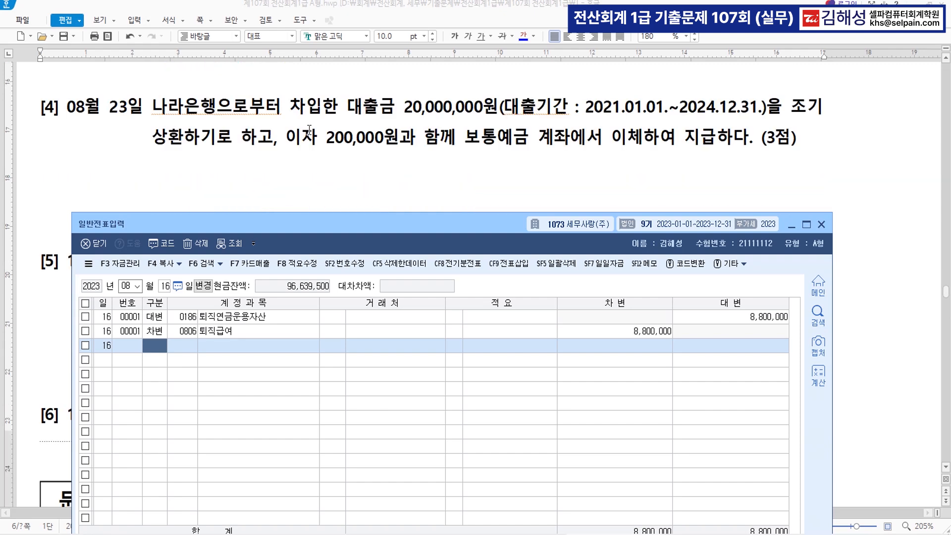
{"action": "left_click", "coordinate": [229, 152]}
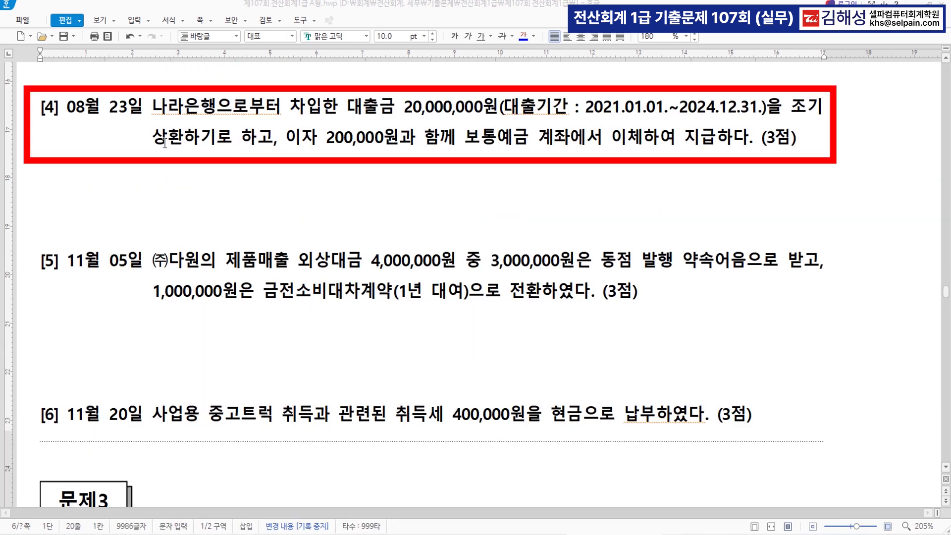
{"action": "left_click_drag", "start_coordinate": [66, 107], "coordinate": [143, 113]}
{"action": "left_click", "coordinate": [523, 36]}
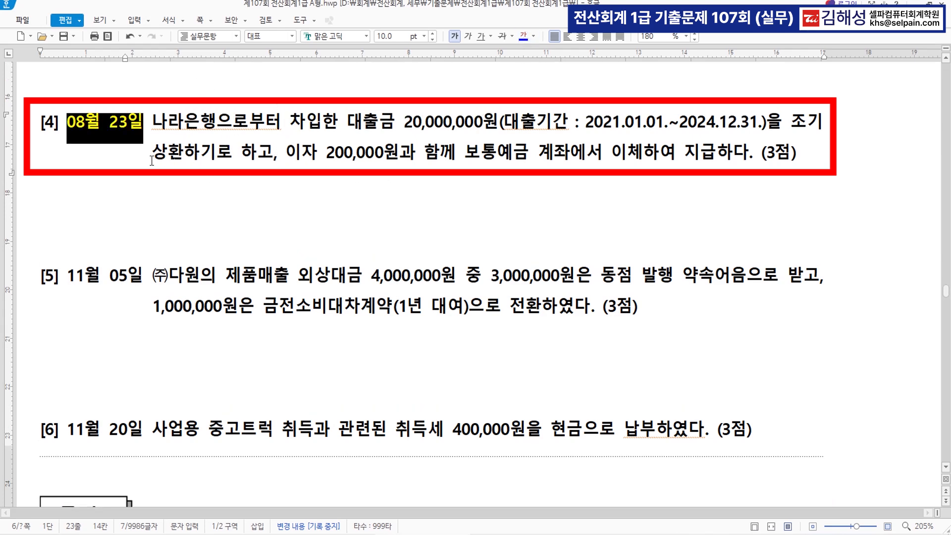
{"action": "left_click_drag", "start_coordinate": [153, 157], "coordinate": [183, 157]}
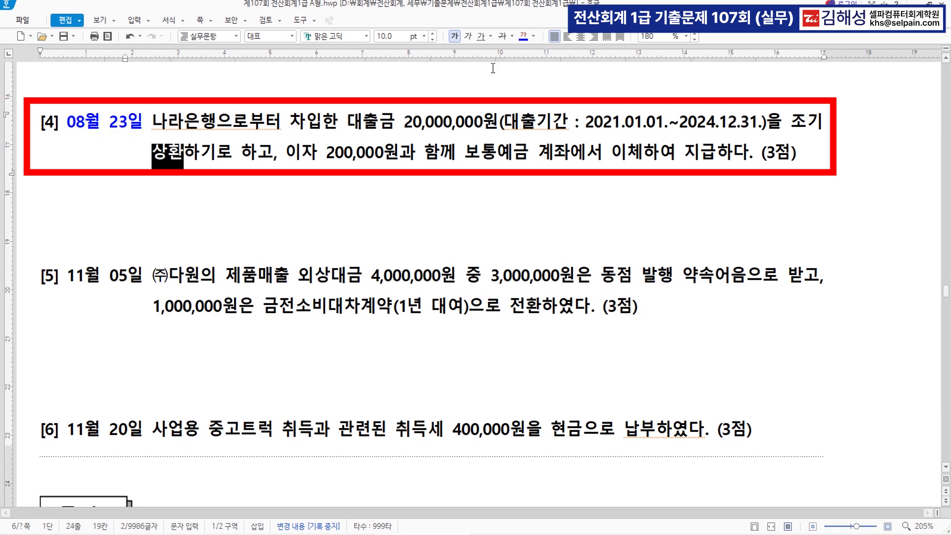
{"action": "left_click", "coordinate": [524, 37]}
{"action": "left_click_drag", "start_coordinate": [286, 153], "coordinate": [717, 153]}
{"action": "left_click", "coordinate": [524, 38]}
{"action": "left_click", "coordinate": [464, 196]}
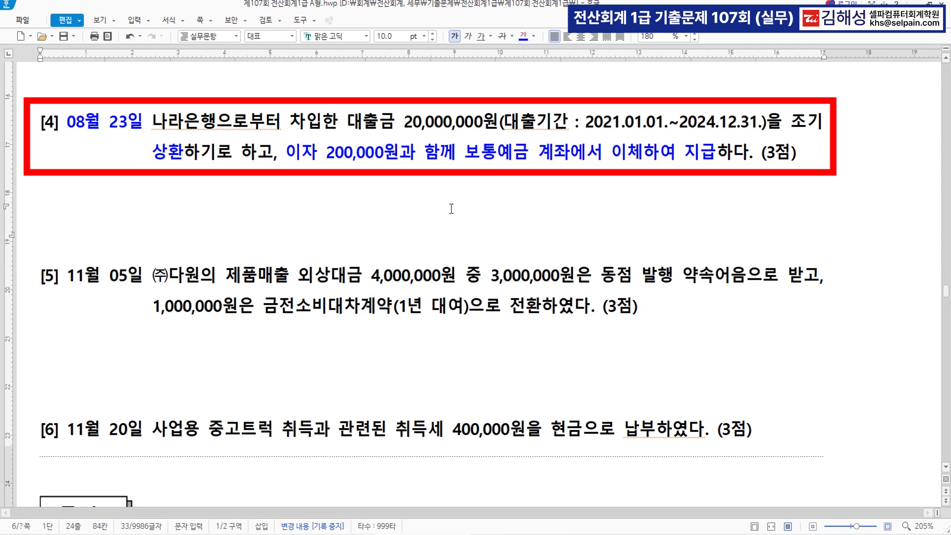
Step: Switch back to 일반전표입력, add an August 23 credit line of 20,200,000 for 0103 보통예금, and start a debit line
{"action": "left_click", "coordinate": [607, 534]}
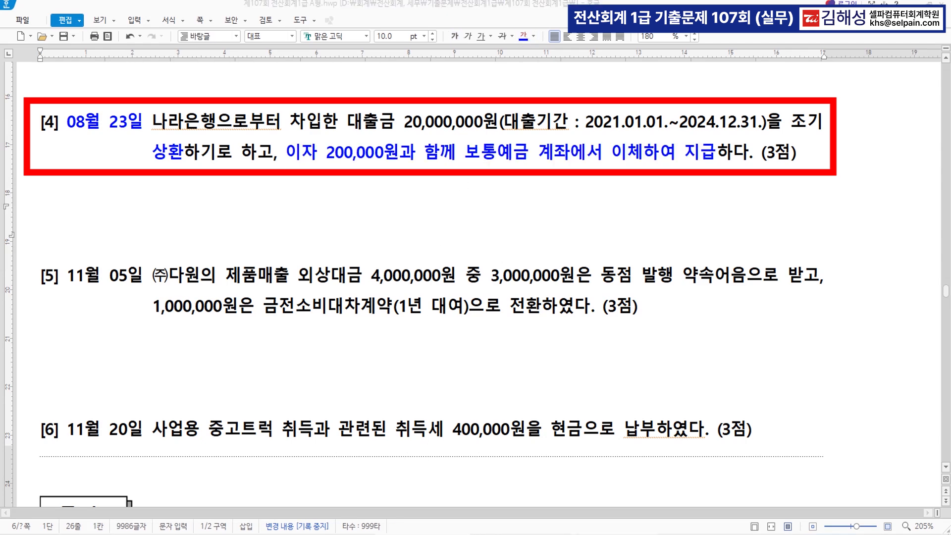
{"action": "key", "text": "Escape"}
{"action": "type", "text": "23"}
{"action": "key", "text": "Return"}
{"action": "key", "text": "Return"}
{"action": "type", "text": "4"}
{"action": "key", "text": "Return"}
{"action": "type", "text": "103"}
{"action": "key", "text": "Return"}
{"action": "key", "text": "Return"}
{"action": "key", "text": "Return"}
{"action": "type", "text": "20,200,000"}
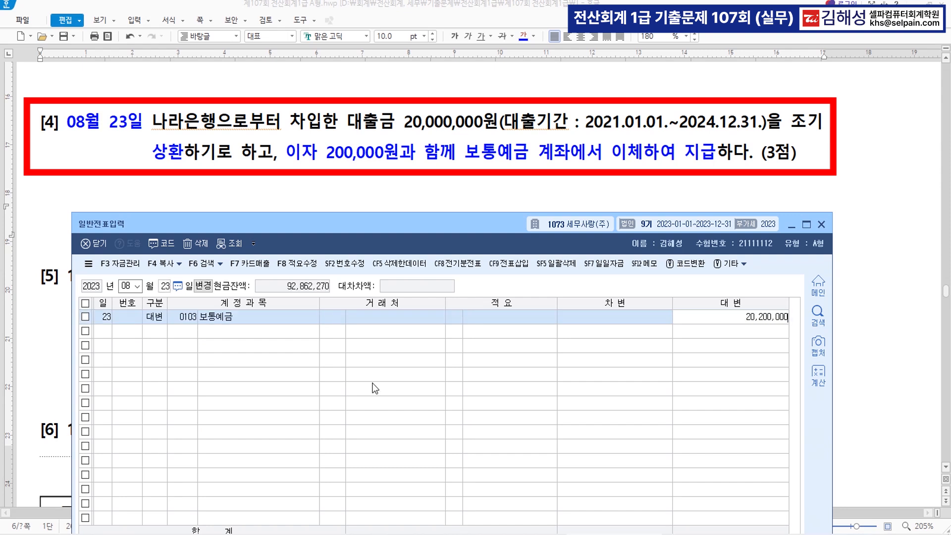
{"action": "key", "text": "Return"}
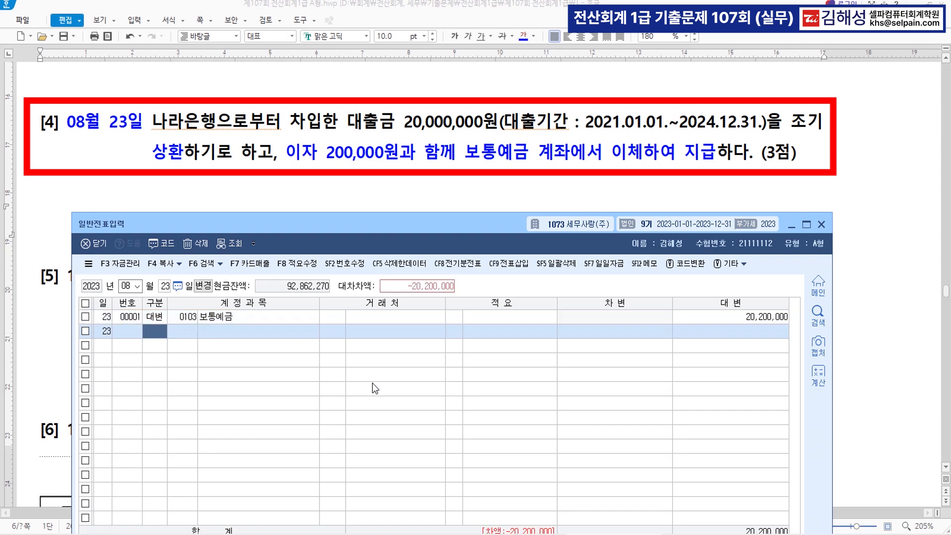
{"action": "type", "text": "3"}
{"action": "key", "text": "Return"}
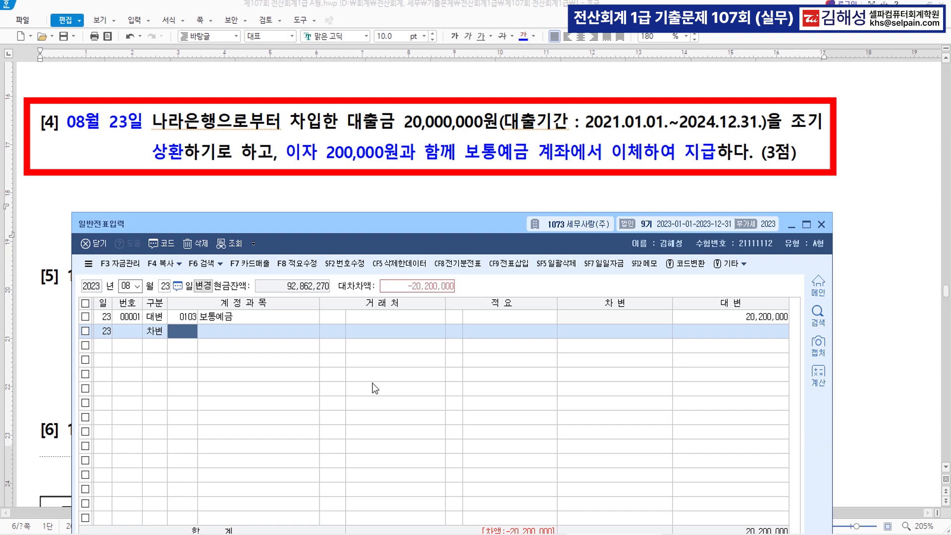
Step: Open the 합계잔액시산표, found by searching "ㅎㄱㅈ", as of August 23, 2023, without showing the difference details
{"action": "type", "text": "ㅎㄱㅈ"}
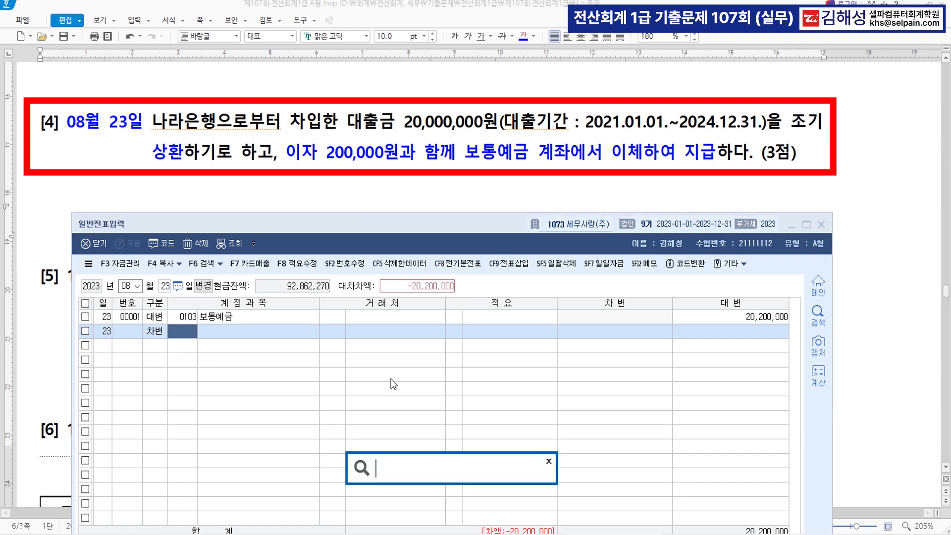
{"action": "key", "text": "Return"}
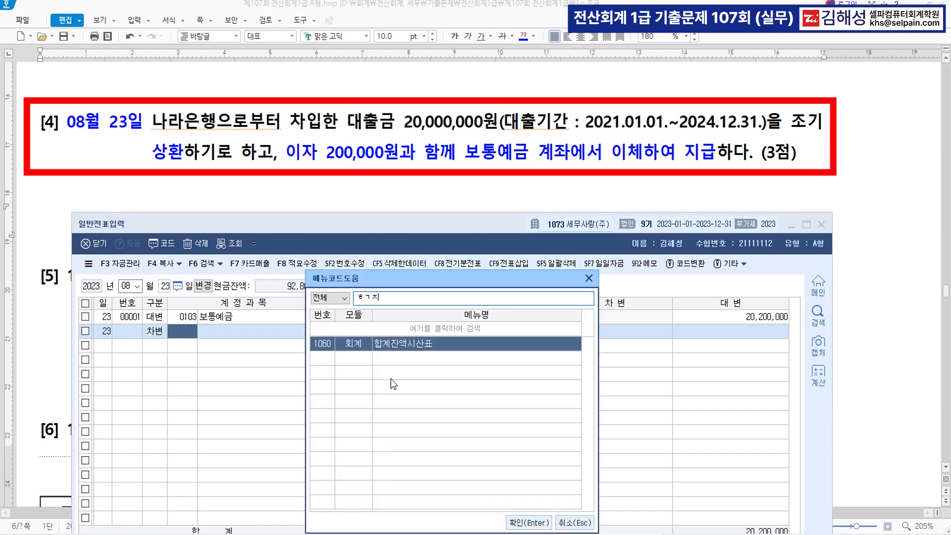
{"action": "key", "text": "Return"}
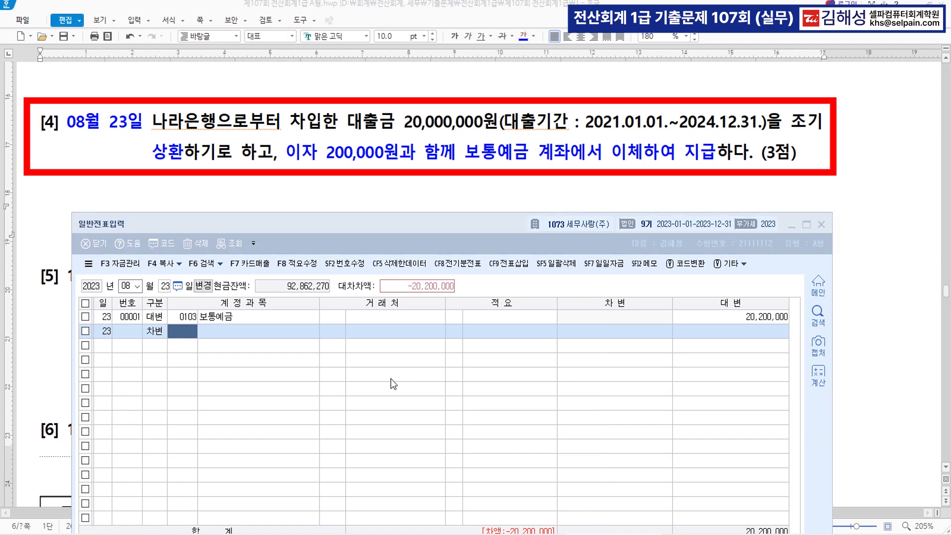
{"action": "type", "text": "8"}
{"action": "key", "text": "Return"}
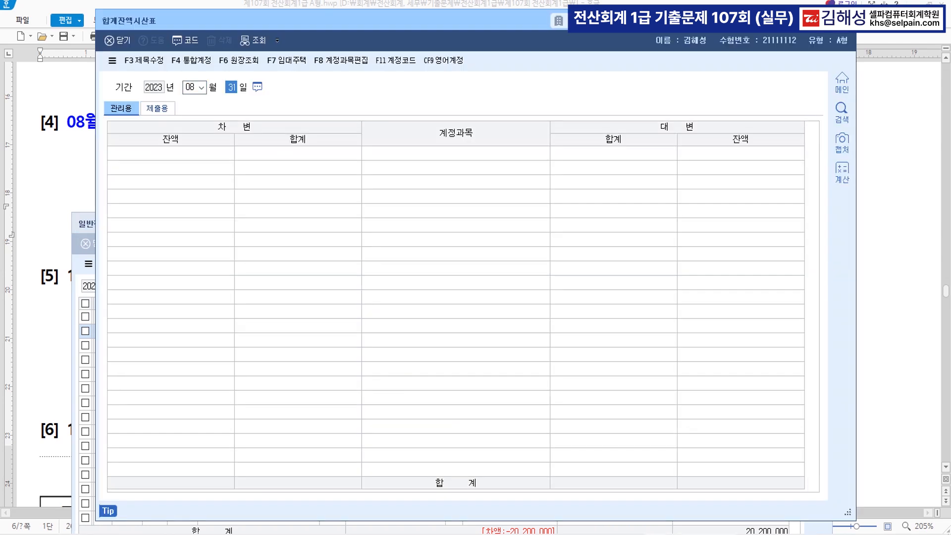
{"action": "type", "text": "23"}
{"action": "key", "text": "Return"}
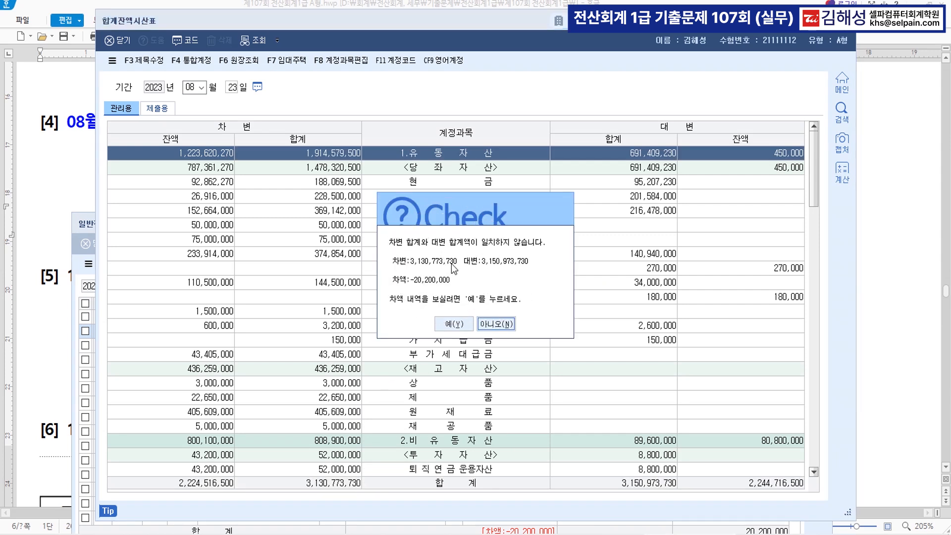
{"action": "key", "text": "Return"}
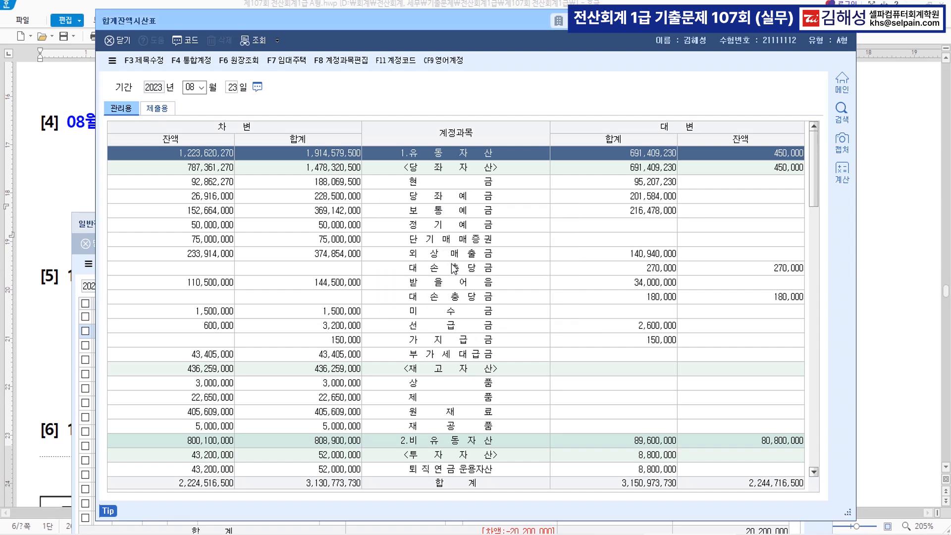
Step: Examine the 단기차입금 and 장기차입금 balances under 유동부채 and 비유동부채 in the trial balance
{"action": "scroll", "coordinate": [496, 314], "scroll_direction": "down", "scroll_amount": 9}
{"action": "scroll", "coordinate": [495, 314], "scroll_direction": "down", "scroll_amount": 3}
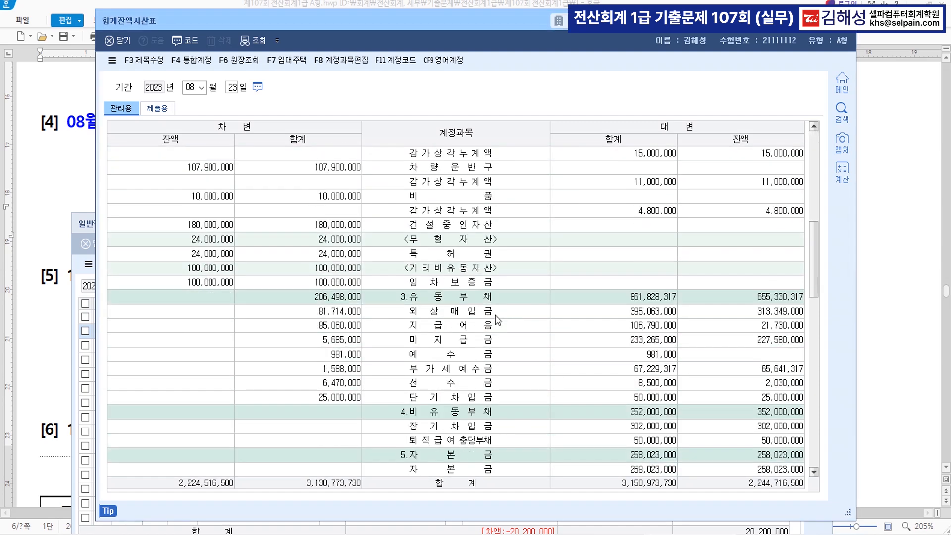
{"action": "left_click", "coordinate": [466, 209]}
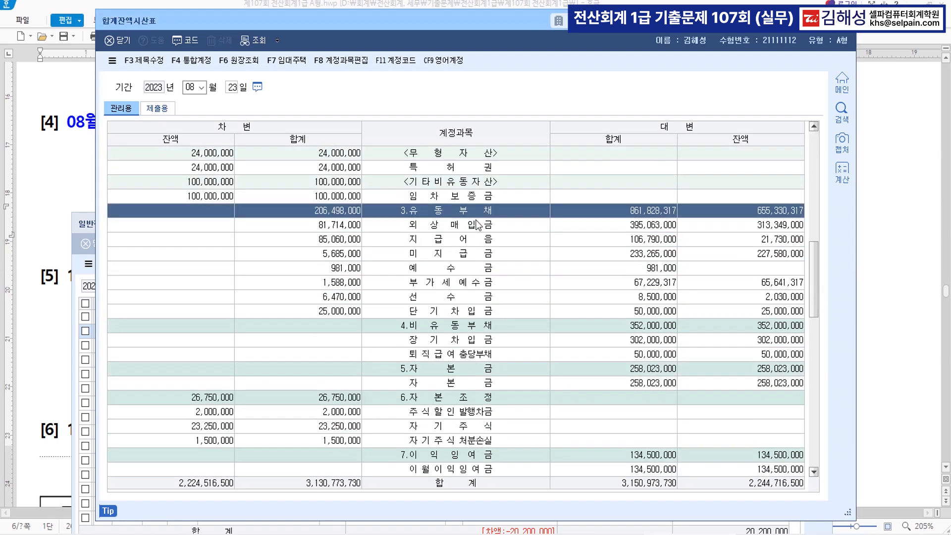
{"action": "left_click", "coordinate": [474, 313]}
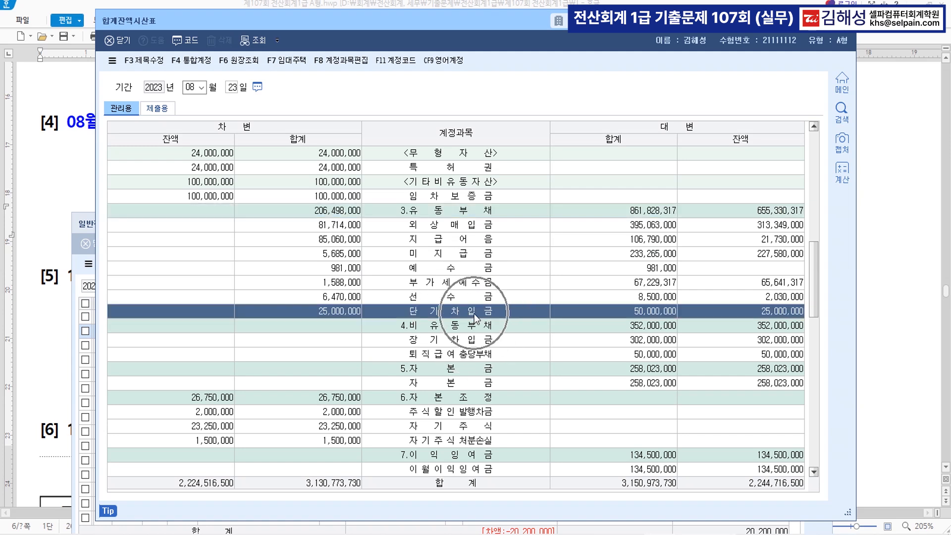
{"action": "left_click", "coordinate": [479, 331]}
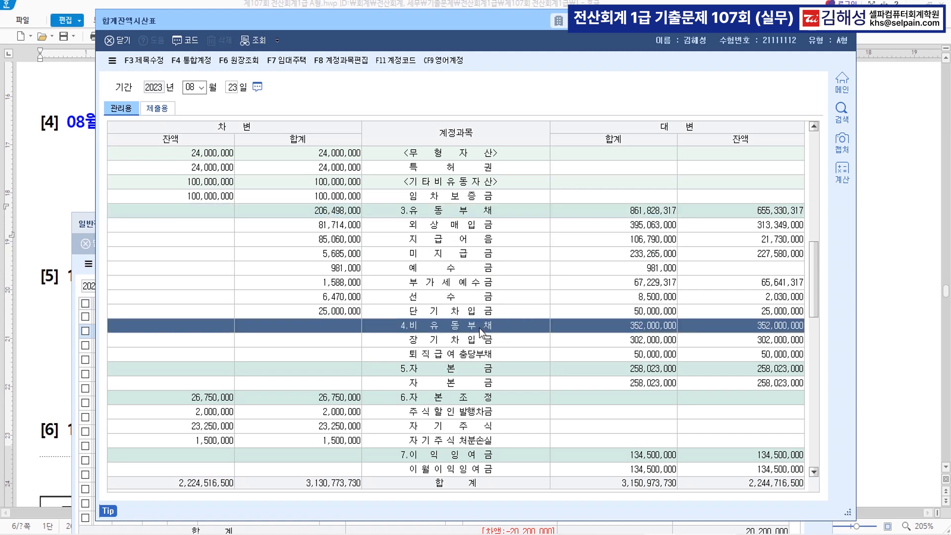
{"action": "left_click", "coordinate": [473, 344]}
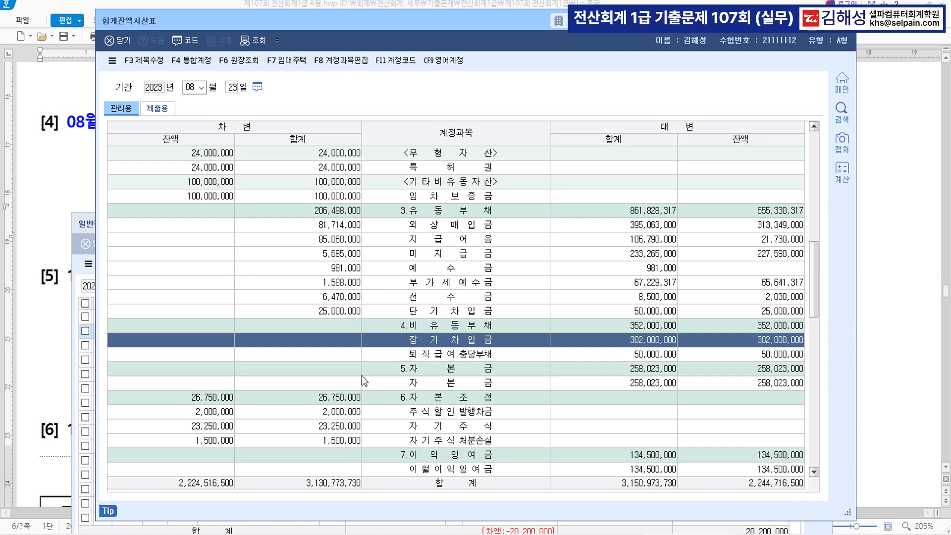
Step: Return to the exam document and reread the loan period 2021.01.01.~2024.12.31. in question [4]
{"action": "left_click", "coordinate": [54, 181]}
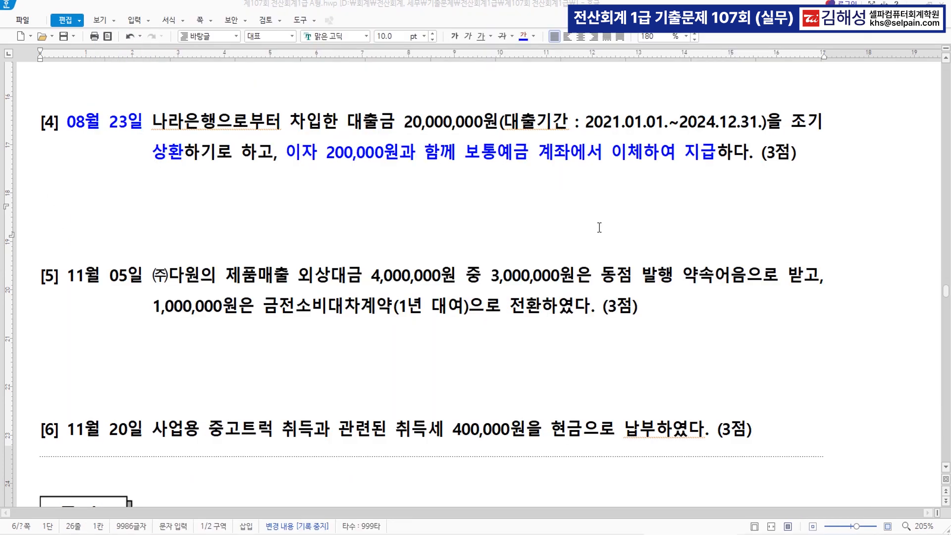
{"action": "left_click", "coordinate": [612, 185]}
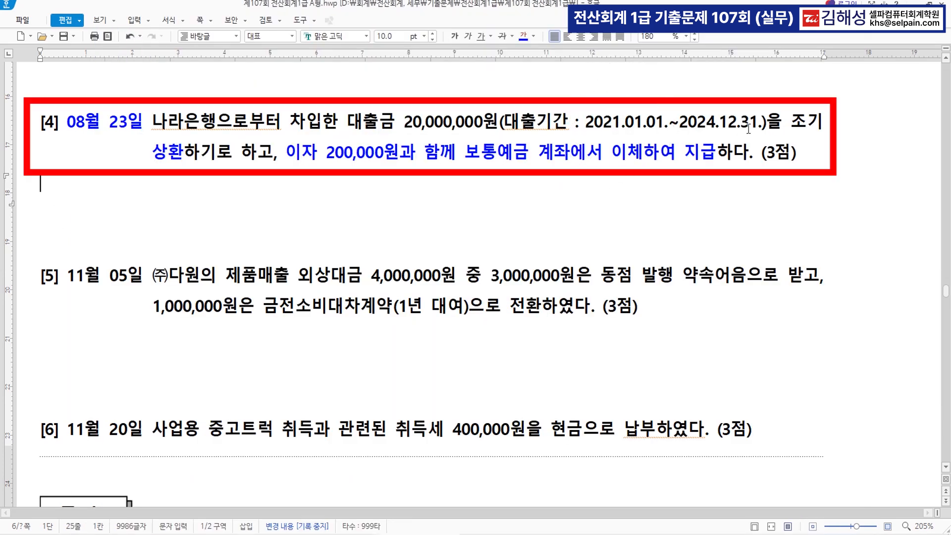
{"action": "key", "text": "ctrl"}
{"action": "key", "text": "ctrl"}
{"action": "key", "text": "Hangul"}
Step: Switch back to 일반전표입력 and set the August 23 debit line's account to 0293 장기차입금, found by searching "장기"
{"action": "key", "text": "alt+Tab"}
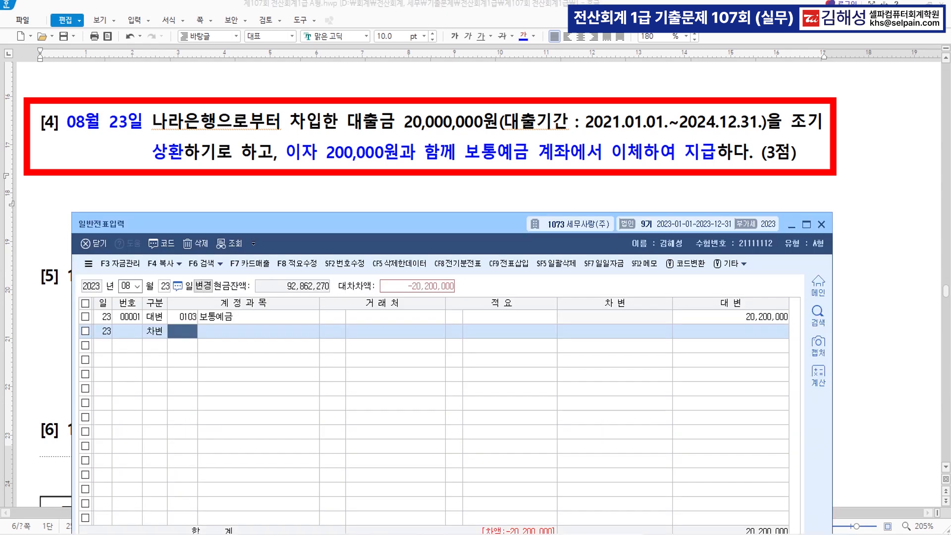
{"action": "type", "text": "장기"}
{"action": "key", "text": "Return"}
{"action": "key", "text": "Down"}
{"action": "key", "text": "Down"}
{"action": "key", "text": "Down"}
{"action": "key", "text": "Down"}
{"action": "key", "text": "Down"}
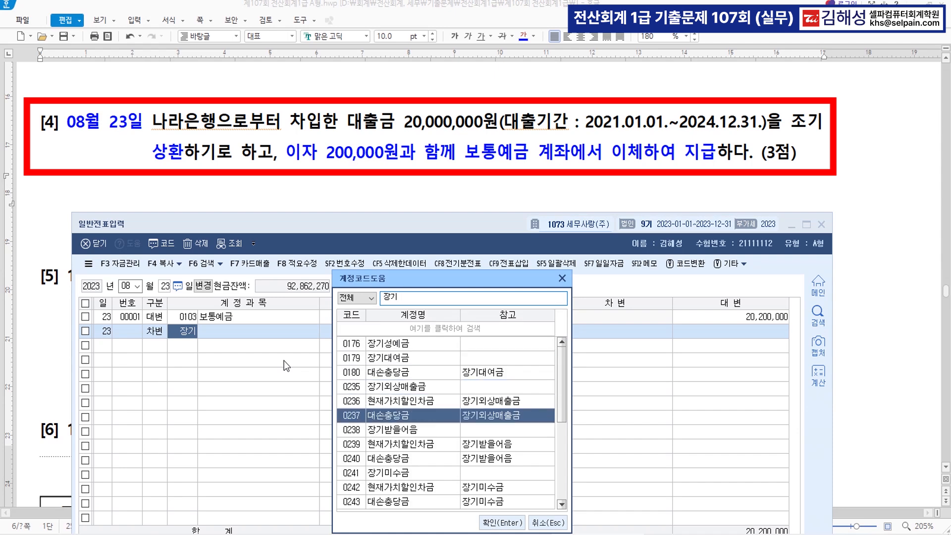
{"action": "key", "text": "Down"}
{"action": "key", "text": "Down"}
{"action": "key", "text": "Down"}
{"action": "key", "text": "Down"}
{"action": "key", "text": "Down"}
{"action": "key", "text": "Down"}
{"action": "key", "text": "Down"}
{"action": "key", "text": "Down"}
{"action": "key", "text": "Down"}
{"action": "key", "text": "Down"}
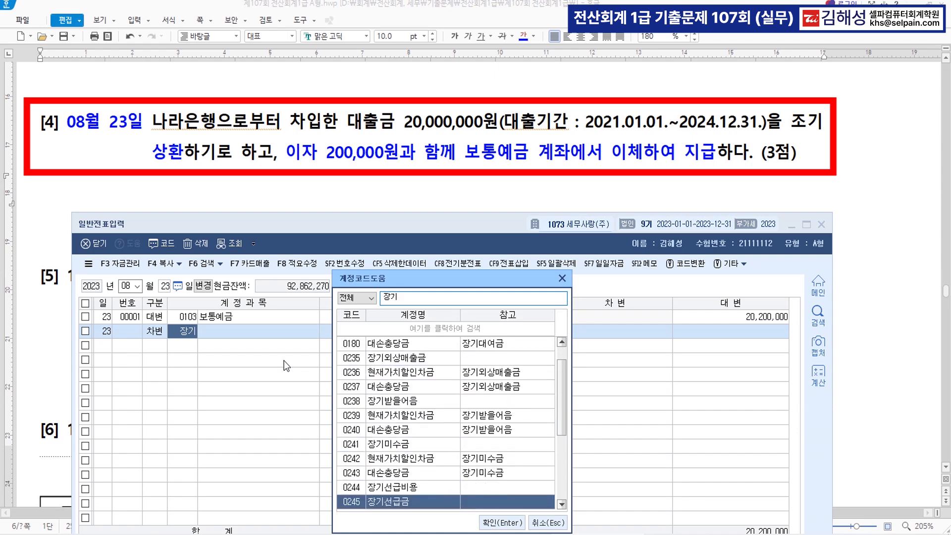
{"action": "key", "text": "Return"}
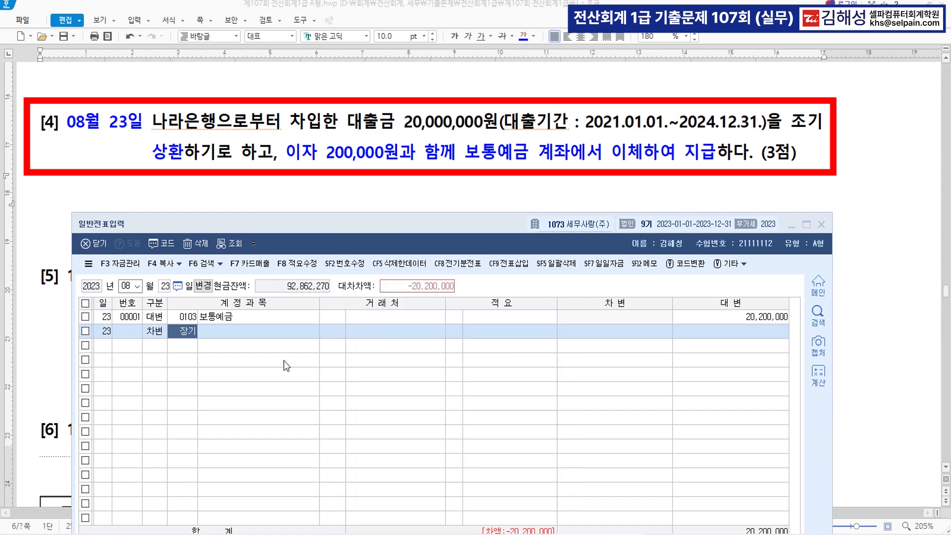
Step: Assign 나라은행 as the 장기차입금 line's 거래처 and set its debit amount to 20,000,000
{"action": "type", "text": "나래"}
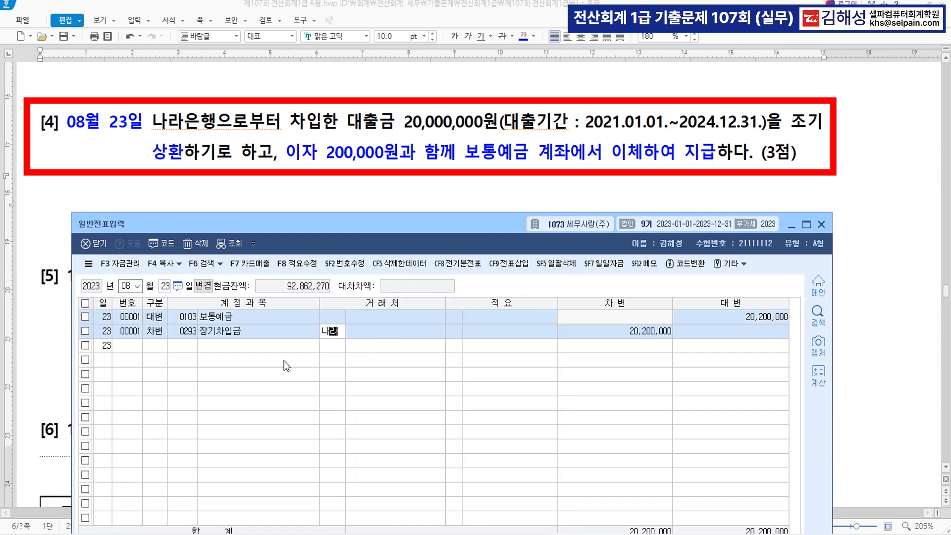
{"action": "key", "text": "Return"}
{"action": "key", "text": "Return"}
{"action": "key", "text": "Return"}
{"action": "type", "text": "20000000"}
{"action": "key", "text": "Return"}
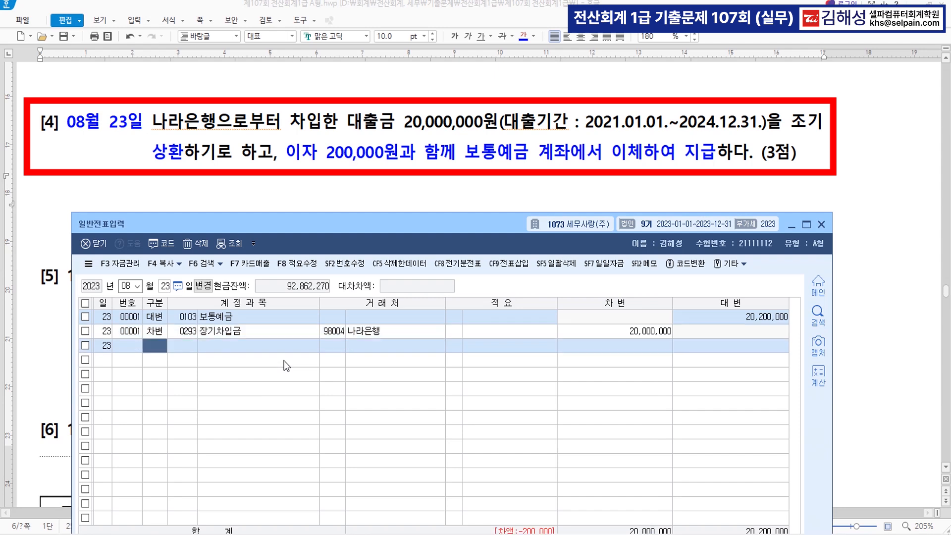
Step: Add a debit line of 200,000 for 0951 이자비용 to the August 23 voucher, without a 거래처
{"action": "type", "text": "3951"}
{"action": "key", "text": "Return"}
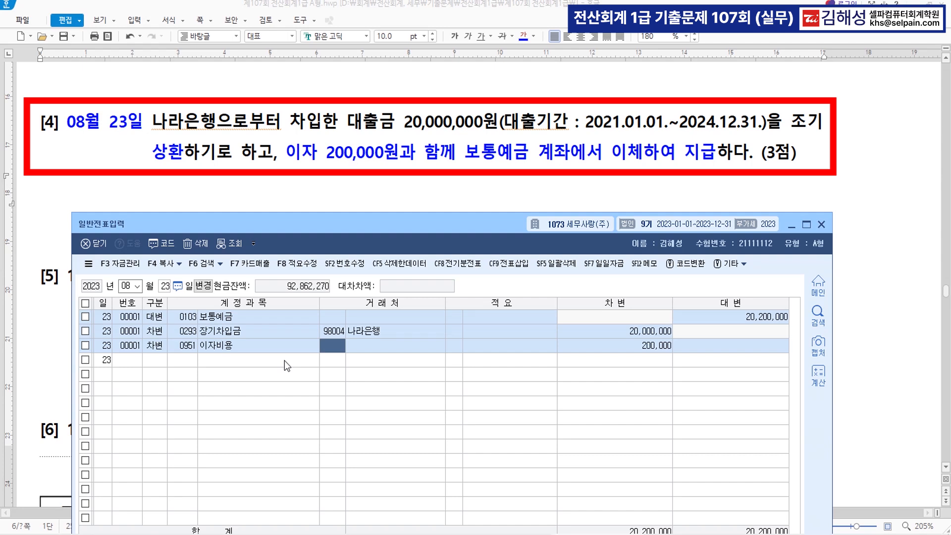
{"action": "key", "text": "Return"}
{"action": "key", "text": "Return"}
{"action": "key", "text": "Return"}
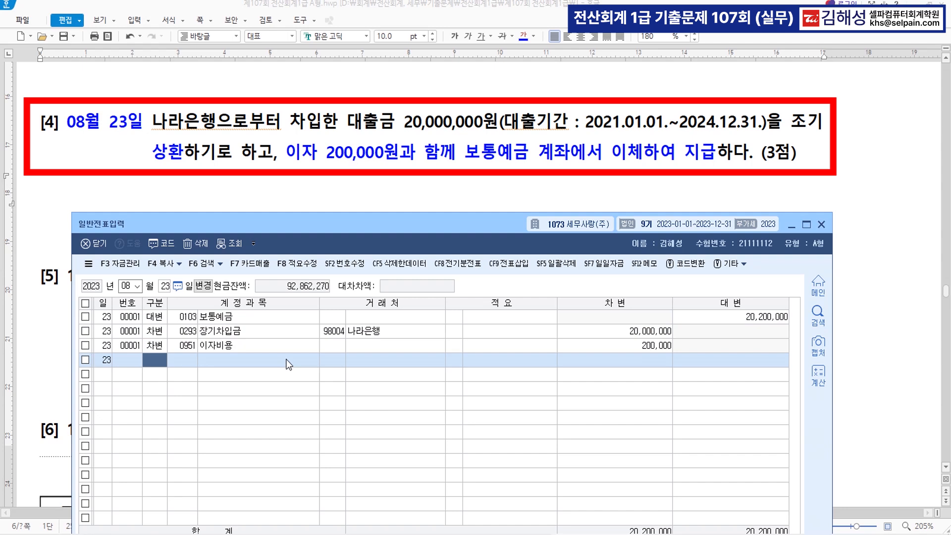
Step: In the exam document's question [5], colour "11월 05" and "동점 발행 약속어음으로 받고" blue
{"action": "scroll", "coordinate": [330, 180], "scroll_direction": "down", "scroll_amount": 3}
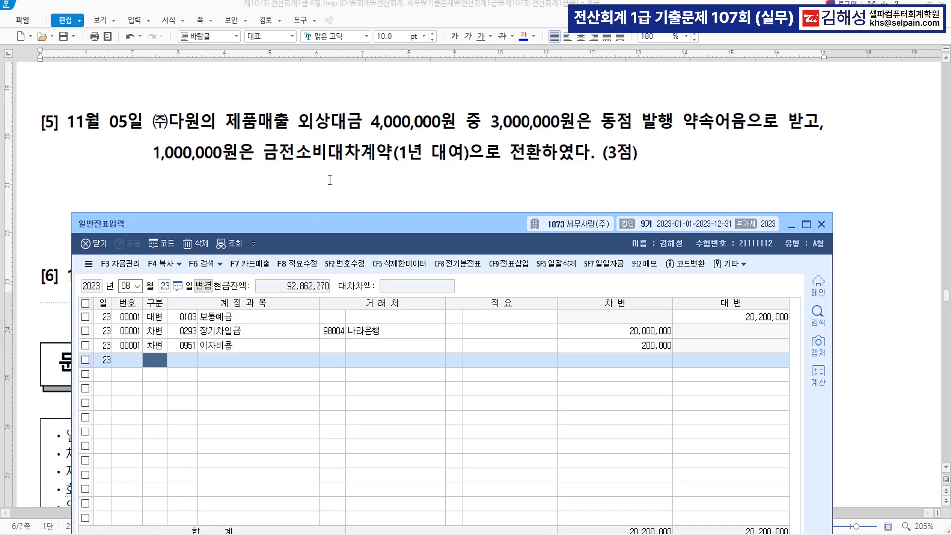
{"action": "left_click", "coordinate": [70, 138]}
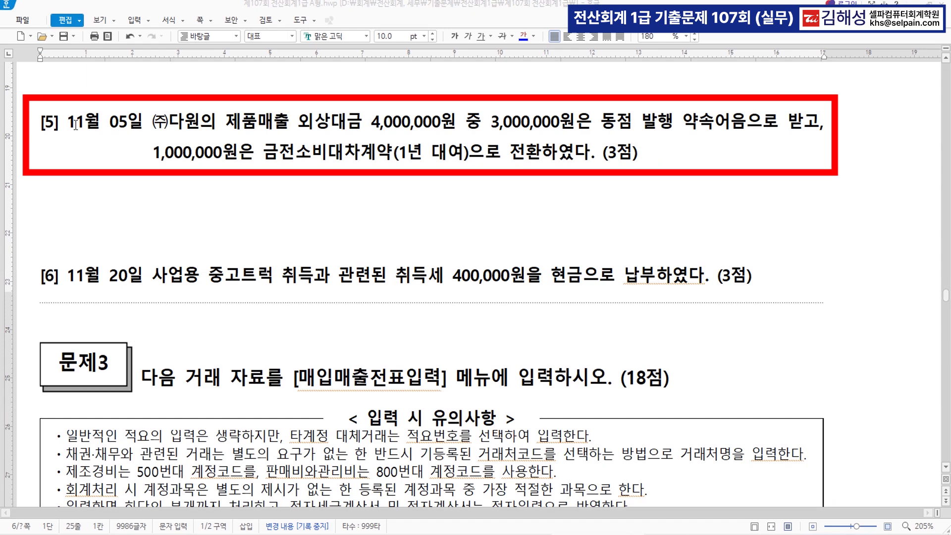
{"action": "left_click_drag", "start_coordinate": [68, 124], "coordinate": [128, 125]}
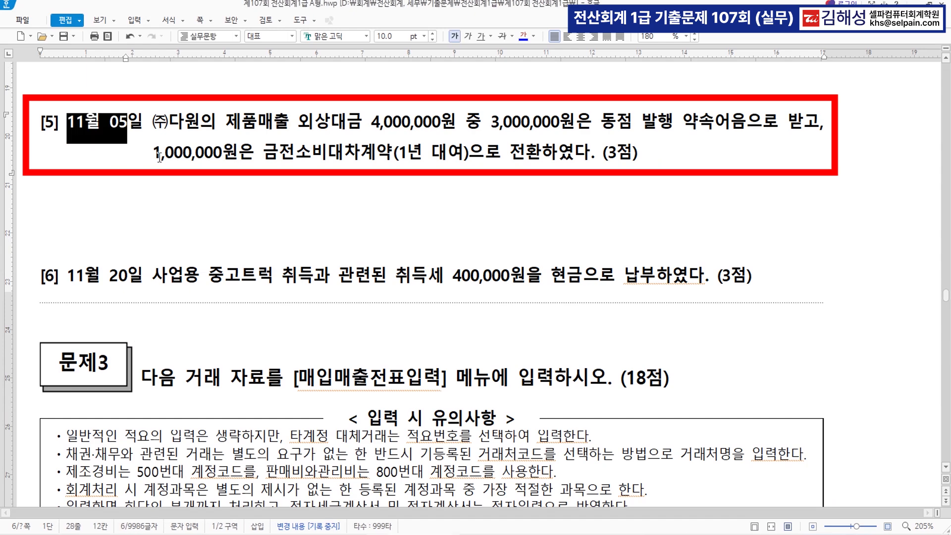
{"action": "left_click", "coordinate": [525, 41]}
{"action": "left_click_drag", "start_coordinate": [601, 120], "coordinate": [820, 122]}
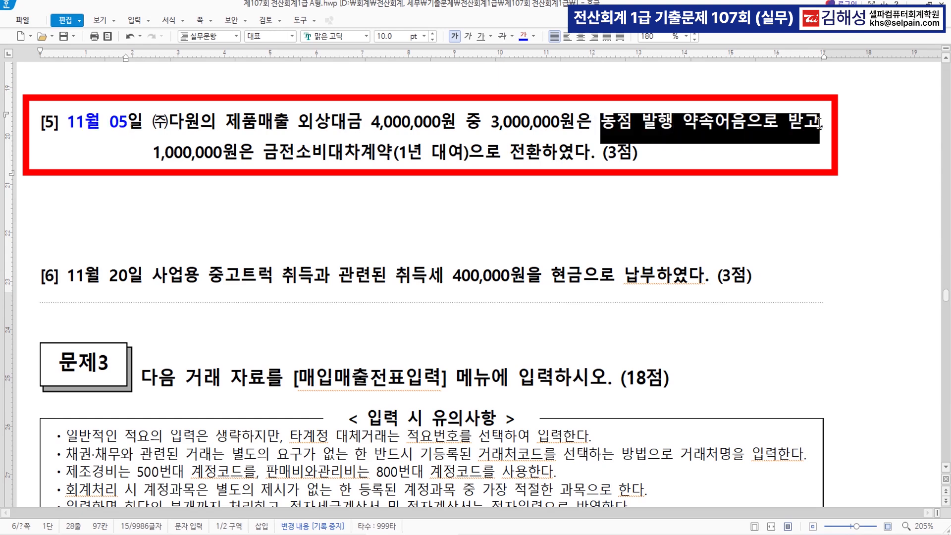
{"action": "left_click", "coordinate": [523, 37]}
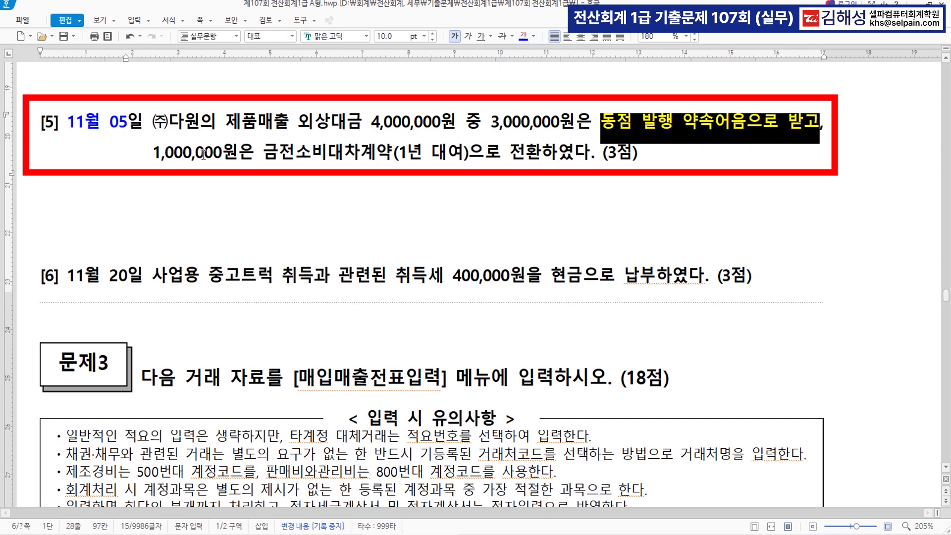
Step: Colour "금전소비대차계약(1년 대여)으로 전환" blue in question [5] and insert ">> 단기대여금" after "(1년 대여)"
{"action": "left_click_drag", "start_coordinate": [263, 152], "coordinate": [542, 160]}
{"action": "left_click", "coordinate": [523, 37]}
{"action": "left_click", "coordinate": [463, 204]}
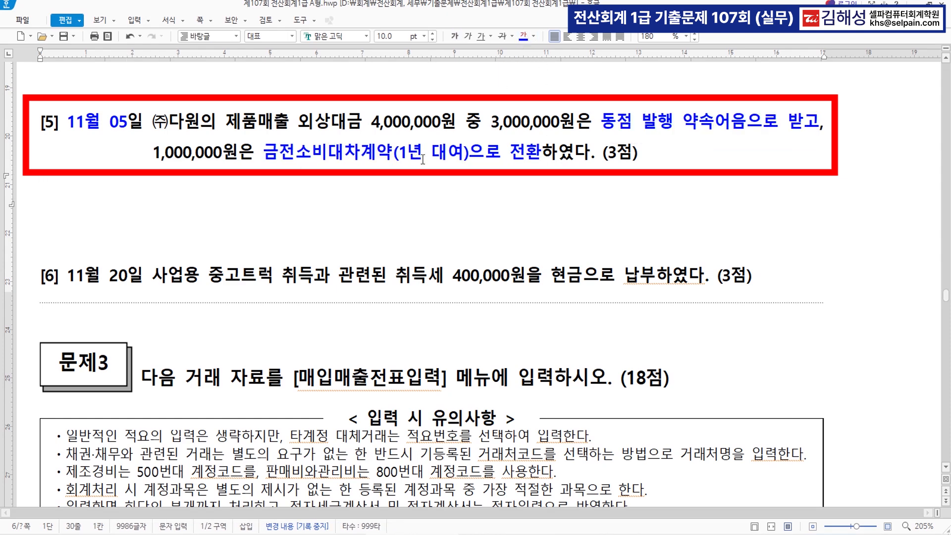
{"action": "left_click", "coordinate": [472, 159]}
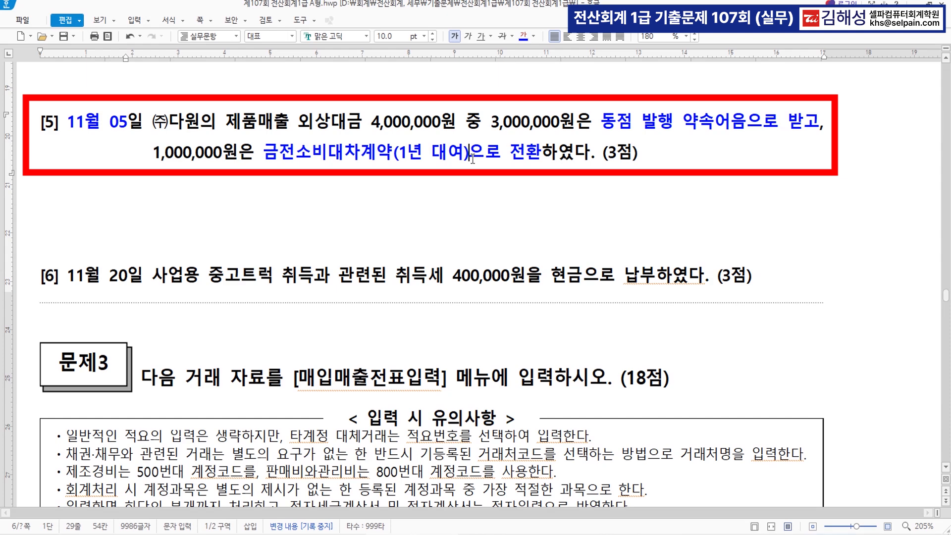
{"action": "type", "text": ">> 단ㄱ기대여금"}
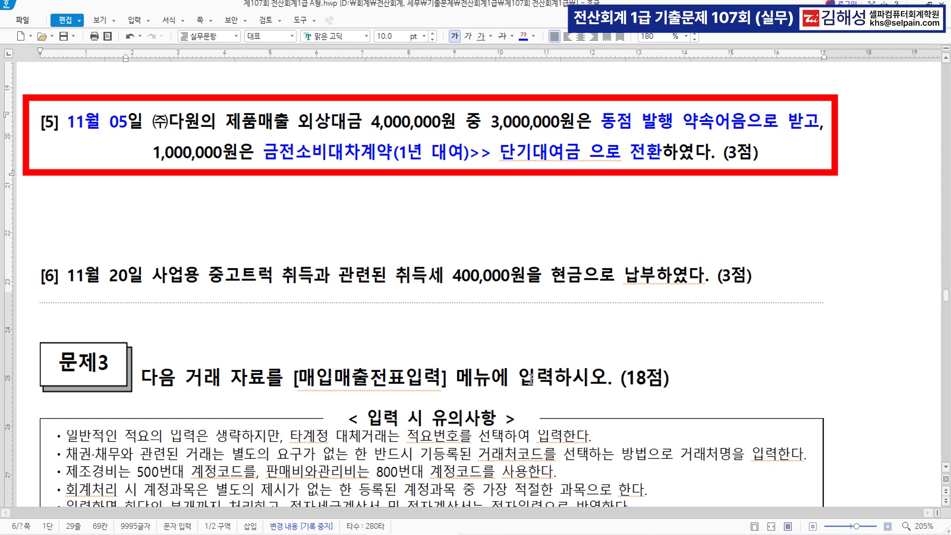
Step: Switch to 일반전표입력, set the date to November 5, and add a 4,000,000 credit line for 0108 외상매출금 with (주)다원
{"action": "key", "text": "alt+Tab"}
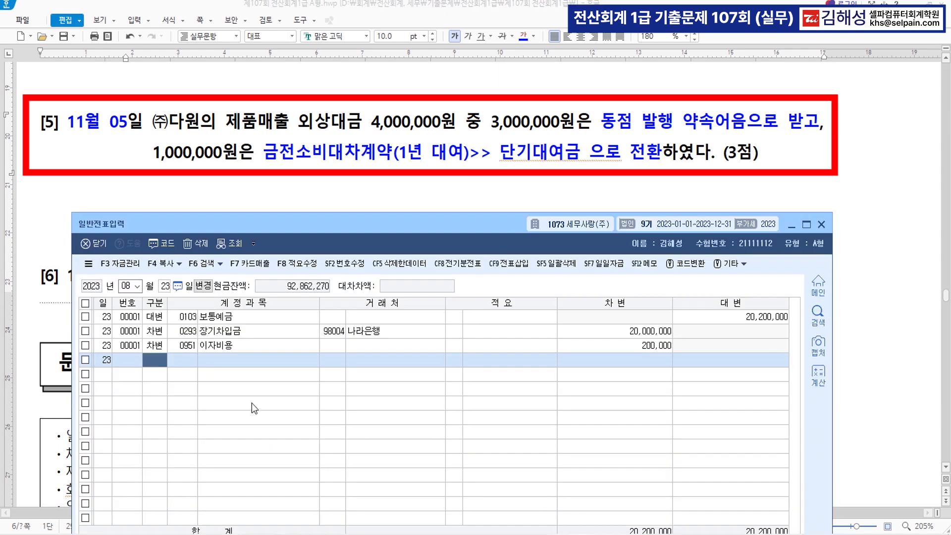
{"action": "key", "text": "Escape"}
{"action": "key", "text": "Escape"}
{"action": "type", "text": "115"}
{"action": "key", "text": "Return"}
{"action": "type", "text": "4"}
{"action": "key", "text": "Return"}
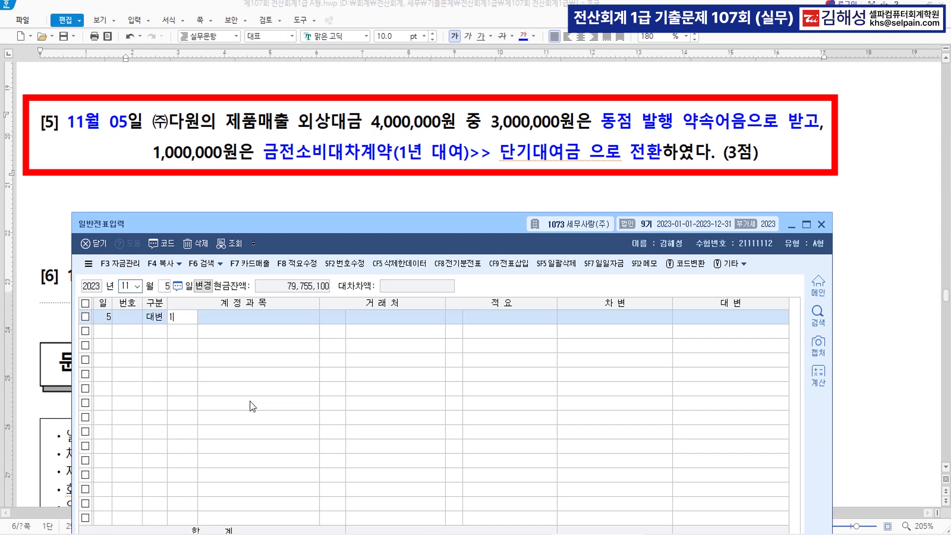
{"action": "type", "text": "108"}
{"action": "key", "text": "Return"}
{"action": "type", "text": "다원"}
{"action": "key", "text": "Return"}
{"action": "key", "text": "Return"}
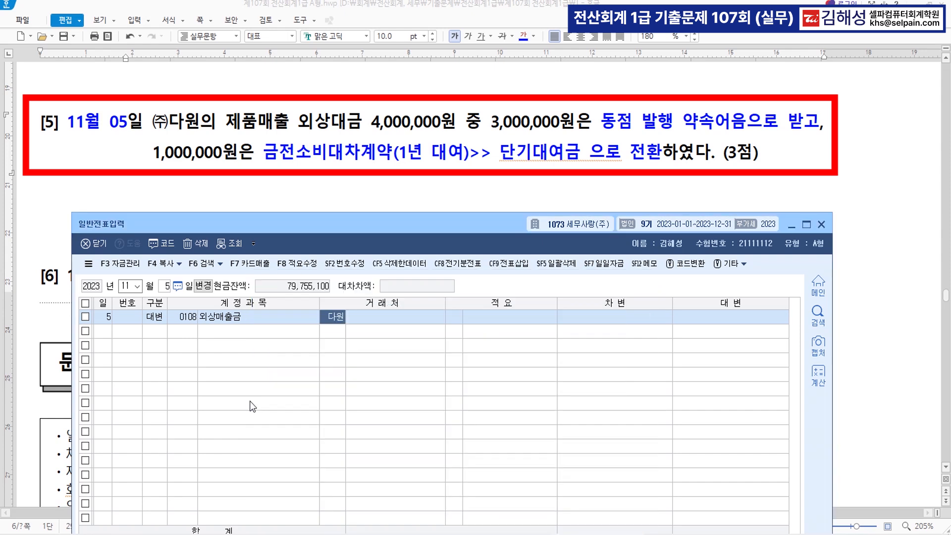
{"action": "key", "text": "Return"}
{"action": "type", "text": "4000000"}
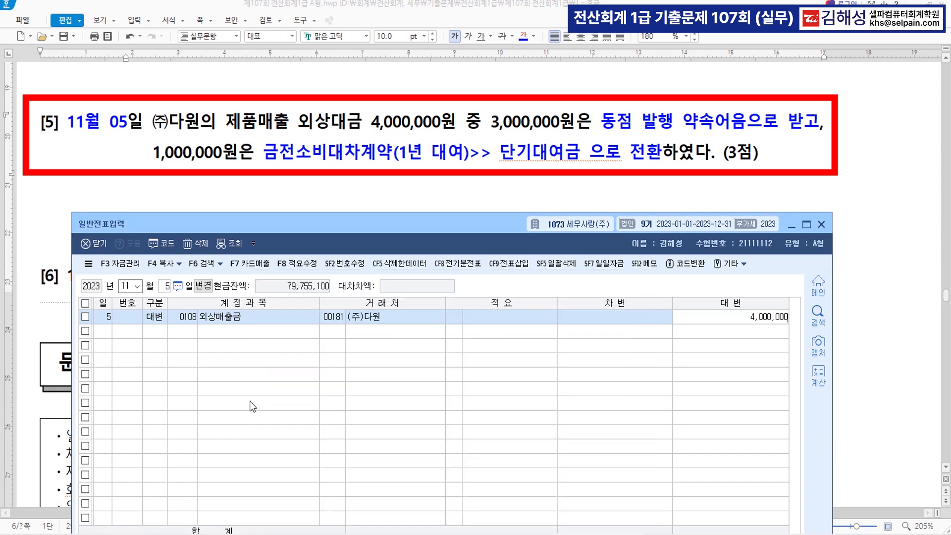
{"action": "key", "text": "Return"}
Step: Add a 3,000,000 debit line for 0110 받을어음 with (주)다원 to the November 5 voucher
{"action": "type", "text": "3"}
{"action": "key", "text": "Return"}
{"action": "type", "text": "110"}
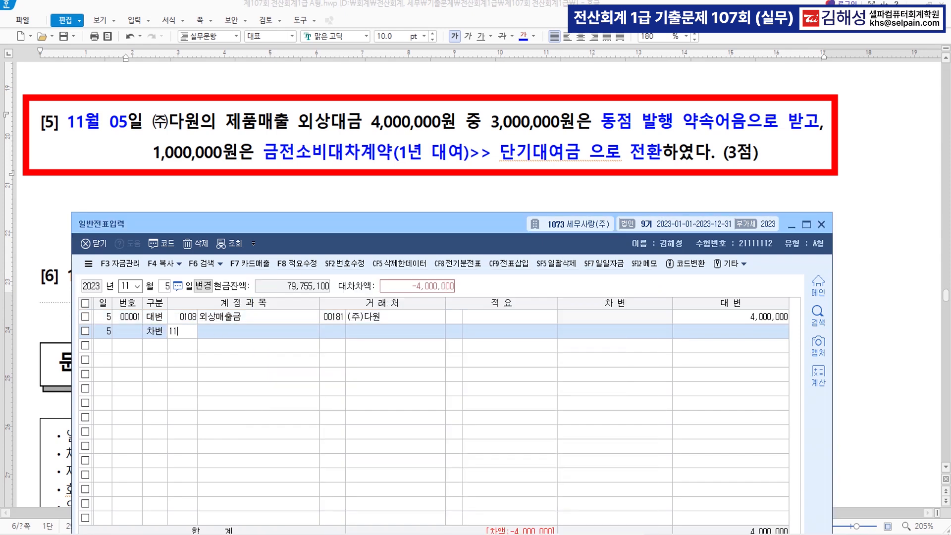
{"action": "key", "text": "Return"}
{"action": "type", "text": "다ㅇ"}
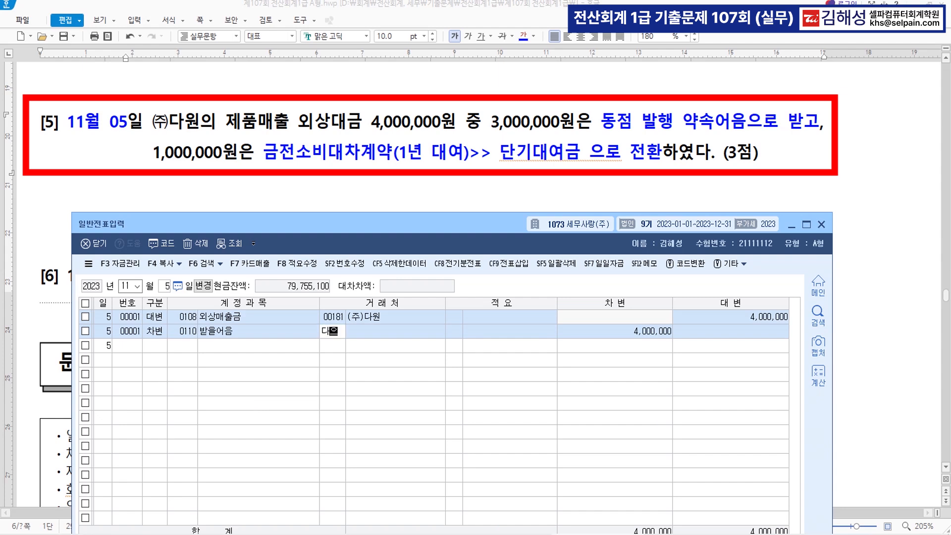
{"action": "type", "text": "원"}
{"action": "key", "text": "Return"}
{"action": "key", "text": "Return"}
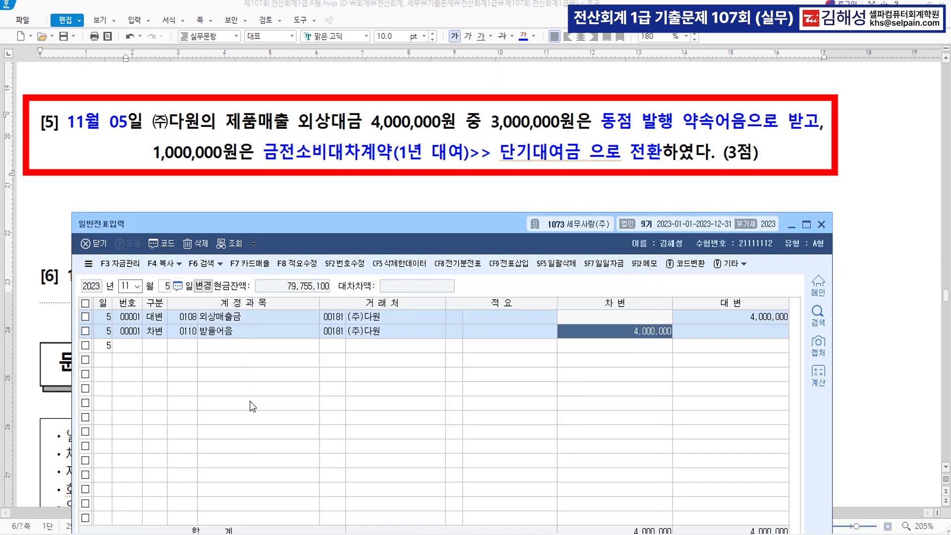
{"action": "type", "text": "3000000"}
{"action": "key", "text": "Return"}
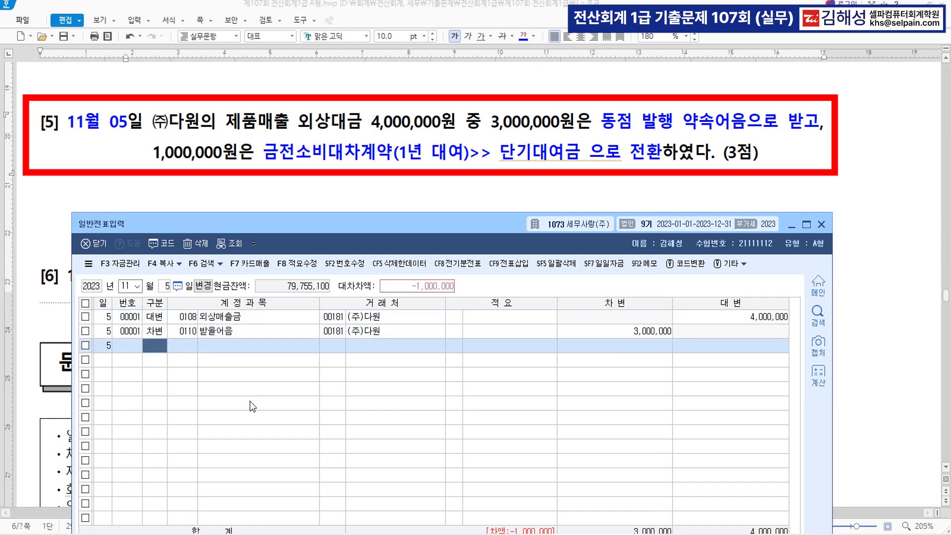
Step: Add a 1,000,000 debit line for 0114 단기대여금 with (주)다원 to the November 5 voucher
{"action": "type", "text": "3"}
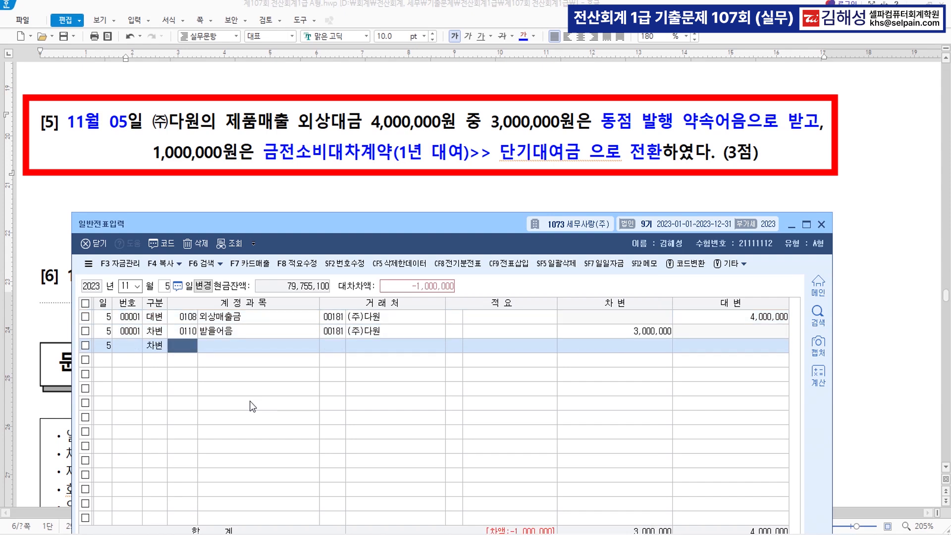
{"action": "type", "text": "단기대"}
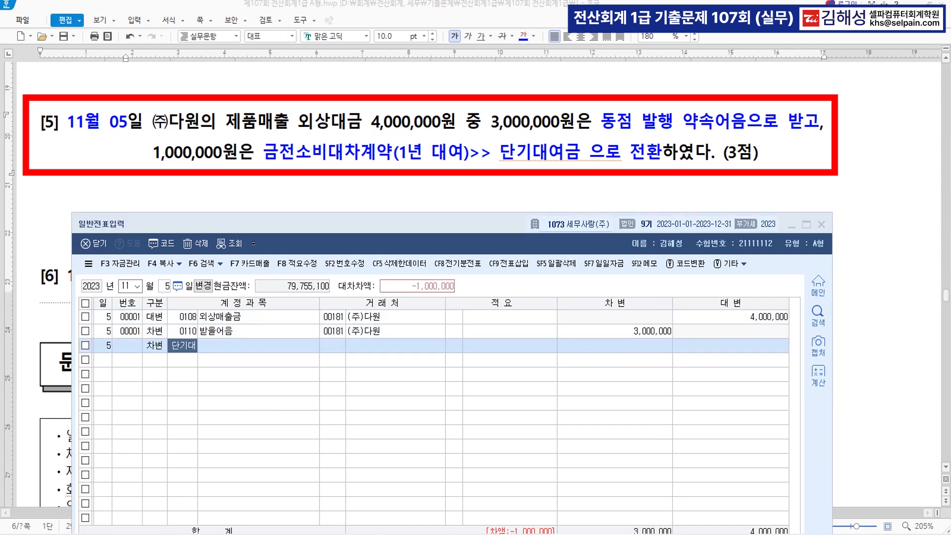
{"action": "key", "text": "Return"}
{"action": "type", "text": "181"}
{"action": "key", "text": "Return"}
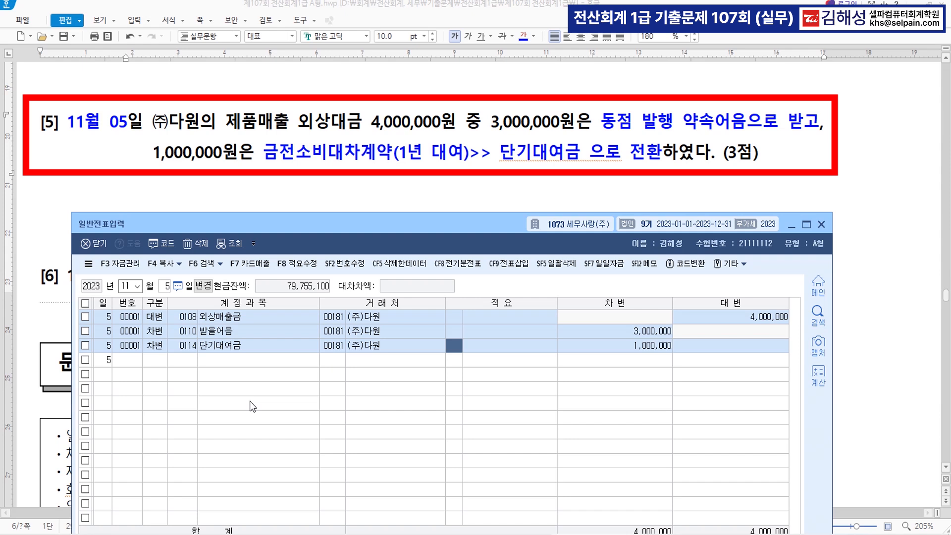
{"action": "key", "text": "Return"}
{"action": "key", "text": "Return"}
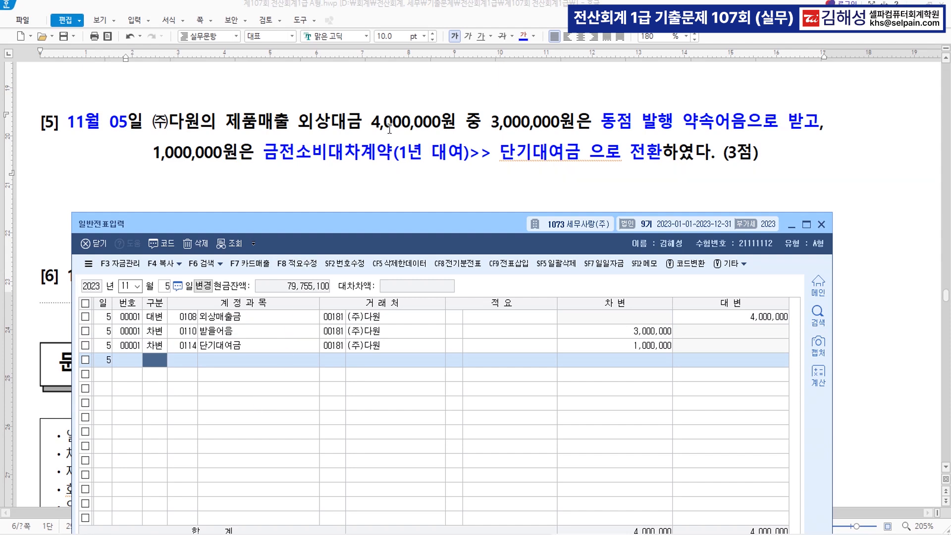
Step: In the exam document's question [6], colour "11월 20일", "취득세 400,000원" and "중고트럭 취득" blue
{"action": "scroll", "coordinate": [389, 132], "scroll_direction": "down", "scroll_amount": 2}
{"action": "scroll", "coordinate": [294, 141], "scroll_direction": "down", "scroll_amount": 2}
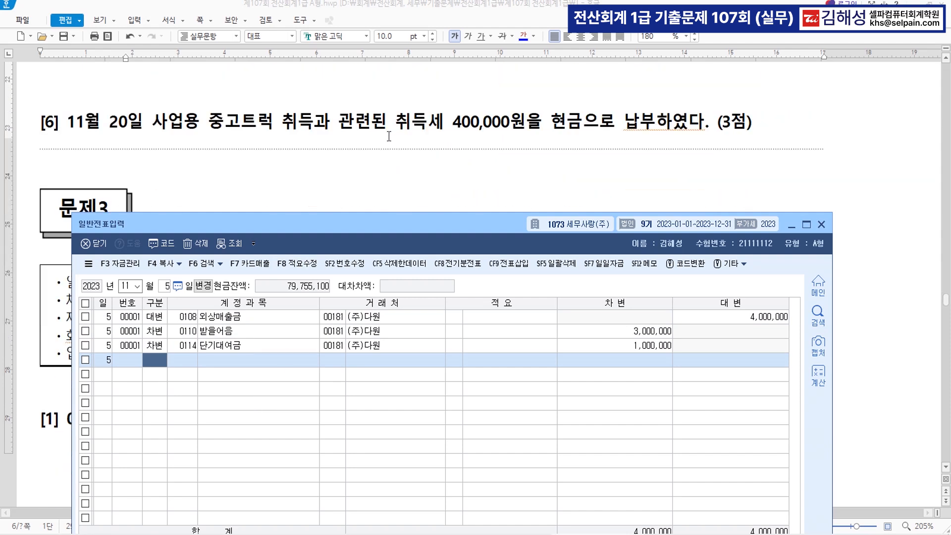
{"action": "left_click", "coordinate": [74, 123]}
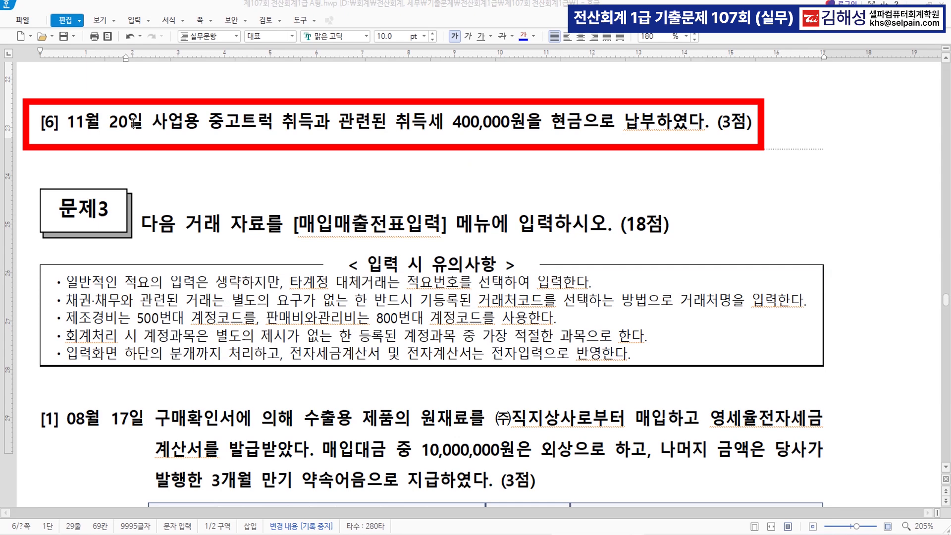
{"action": "left_click_drag", "start_coordinate": [67, 123], "coordinate": [140, 124]}
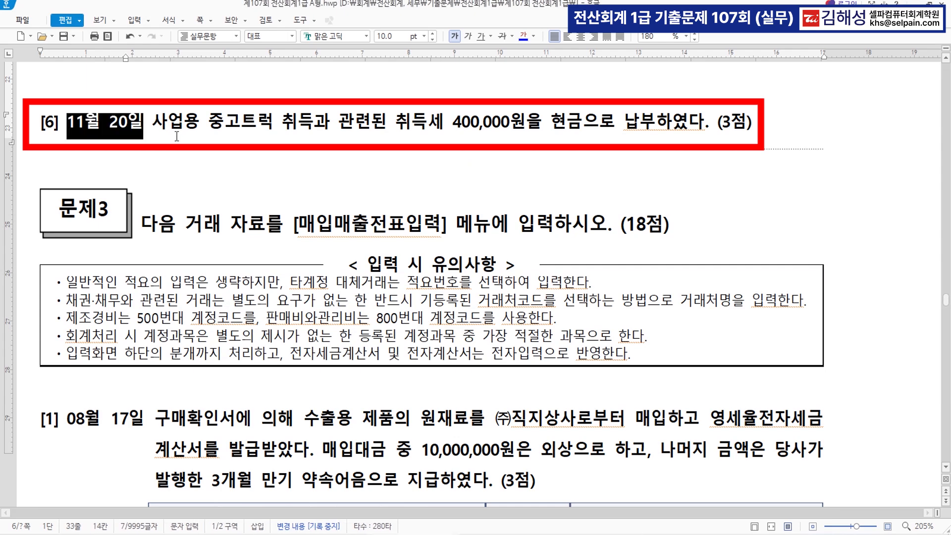
{"action": "left_click", "coordinate": [525, 41]}
{"action": "left_click_drag", "start_coordinate": [395, 124], "coordinate": [523, 117]}
{"action": "left_click", "coordinate": [523, 37]}
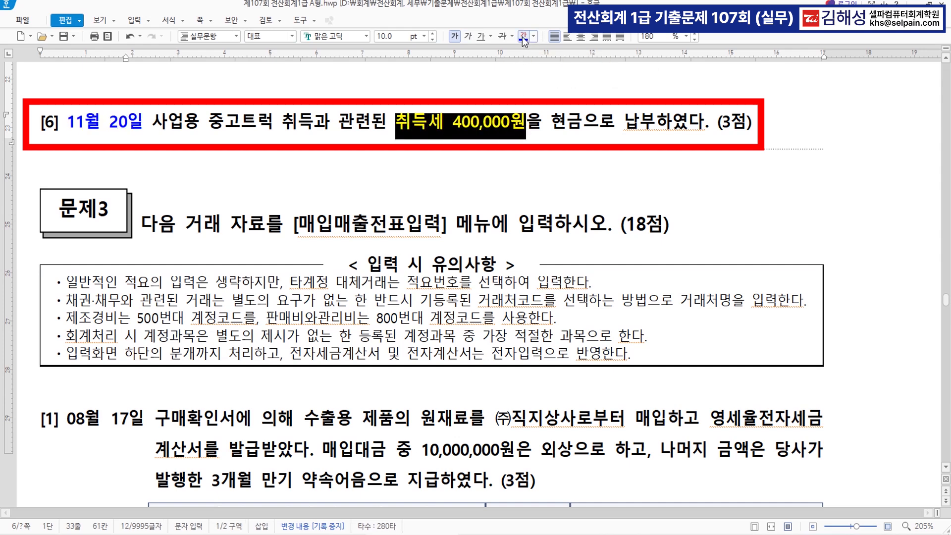
{"action": "left_click_drag", "start_coordinate": [213, 123], "coordinate": [313, 126]}
{"action": "left_click", "coordinate": [521, 37]}
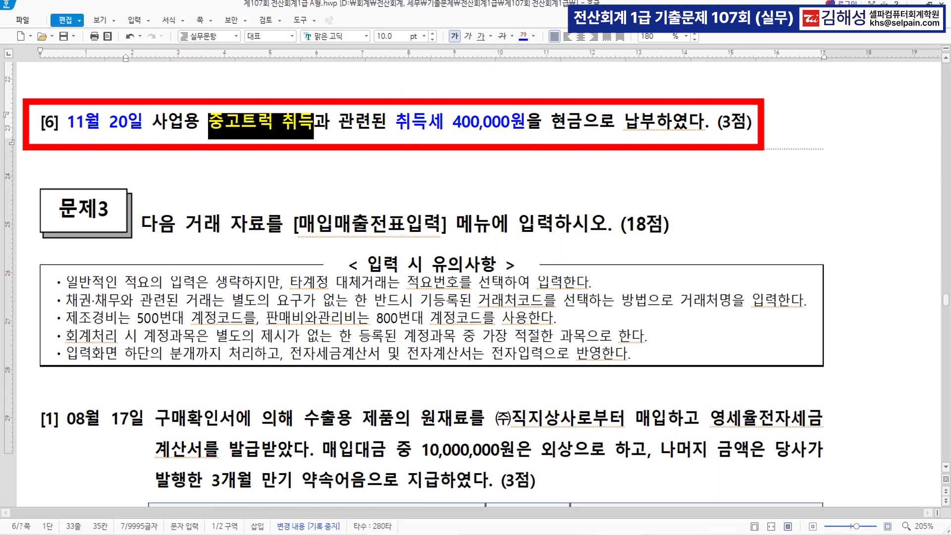
Step: Switch to 일반전표입력, set the date to November 20, and add a 400,000 credit line for 0101 현금
{"action": "left_click", "coordinate": [560, 534]}
{"action": "key", "text": "Escape"}
{"action": "type", "text": "20"}
{"action": "key", "text": "Return"}
{"action": "type", "text": "4"}
{"action": "key", "text": "Return"}
{"action": "type", "text": "101"}
{"action": "key", "text": "Return"}
{"action": "key", "text": "Return"}
{"action": "key", "text": "Return"}
{"action": "type", "text": "400,000"}
{"action": "key", "text": "Return"}
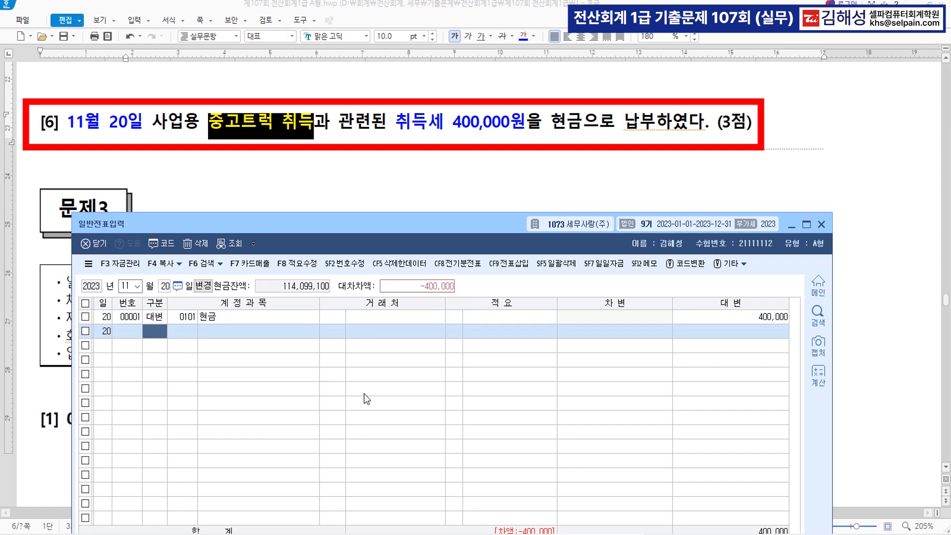
Step: Add a 400,000 debit line for 0208 차량운반구 to the November 20 voucher
{"action": "type", "text": "3"}
{"action": "key", "text": "Return"}
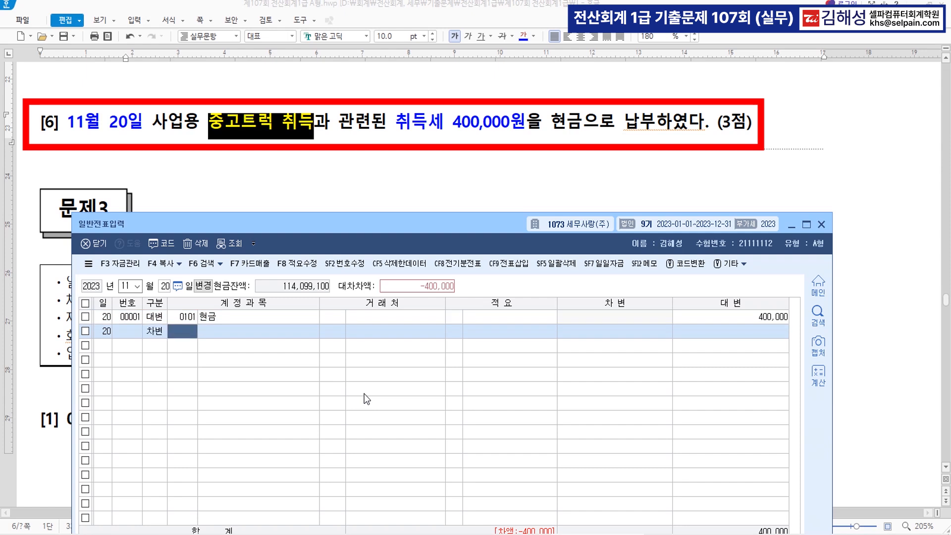
{"action": "type", "text": "208"}
{"action": "key", "text": "Return"}
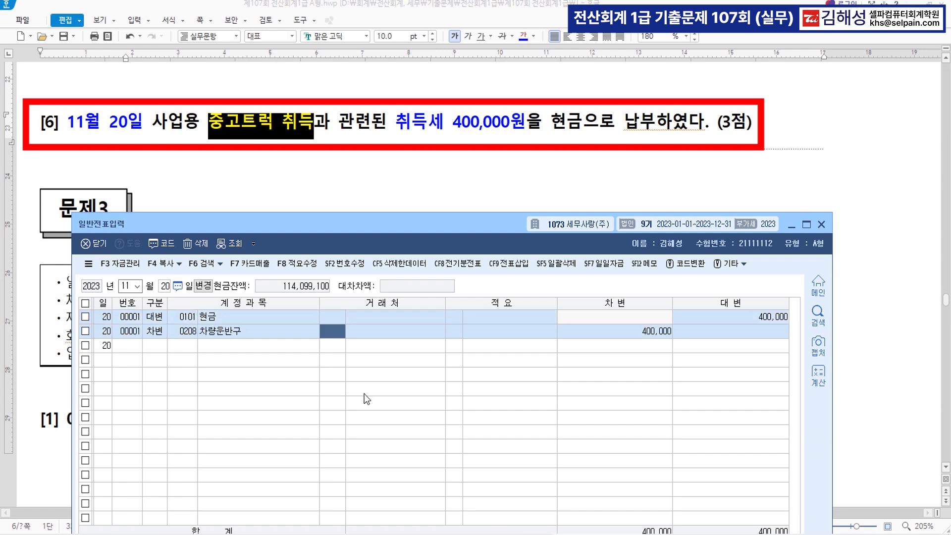
{"action": "key", "text": "Return"}
{"action": "key", "text": "Return"}
{"action": "key", "text": "Return"}
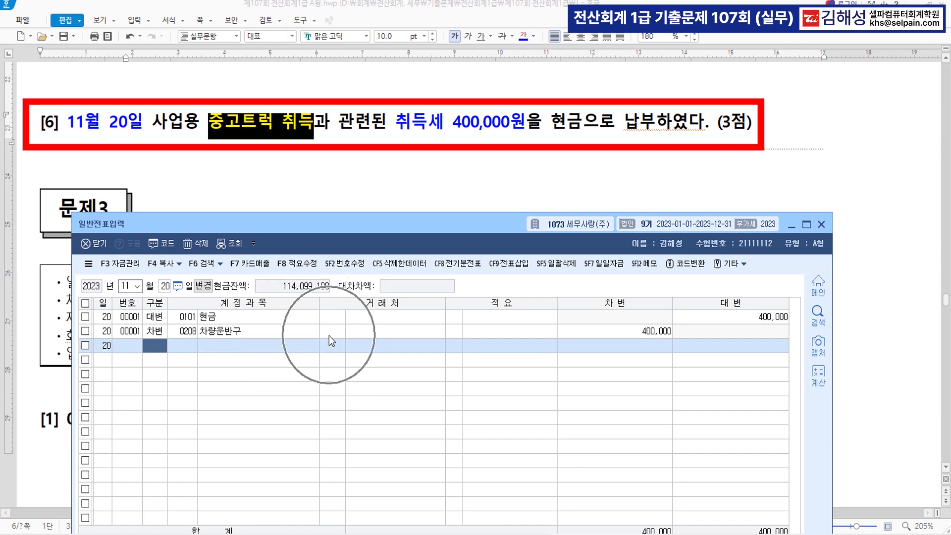
Step: Return to the exam document and colour "[매입매출전표입력]" blue in the 문제3 instruction
{"action": "left_click", "coordinate": [791, 225]}
{"action": "left_click_drag", "start_coordinate": [293, 229], "coordinate": [446, 232]}
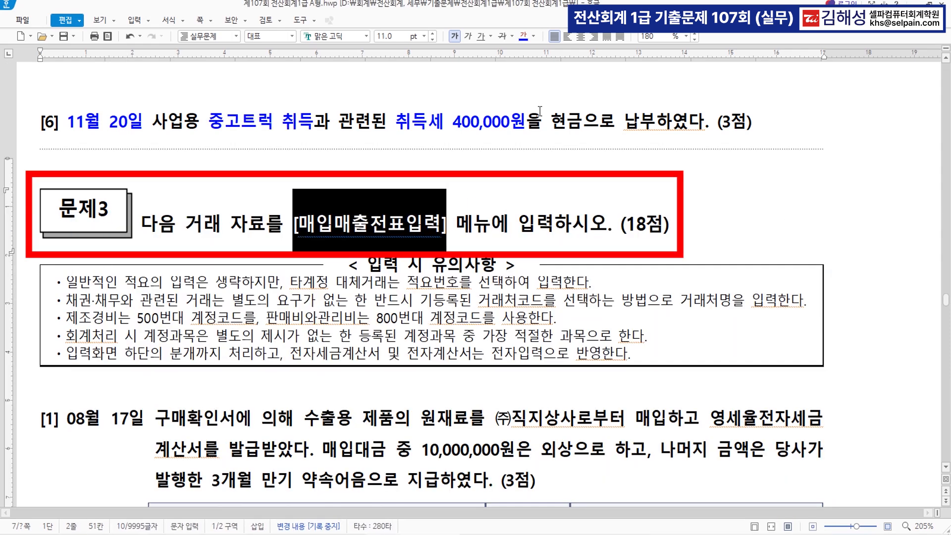
{"action": "left_click", "coordinate": [528, 39]}
Step: Switch to KcLep, open 매입매출전표입력, and return to the exam document
{"action": "key", "text": "alt+Tab"}
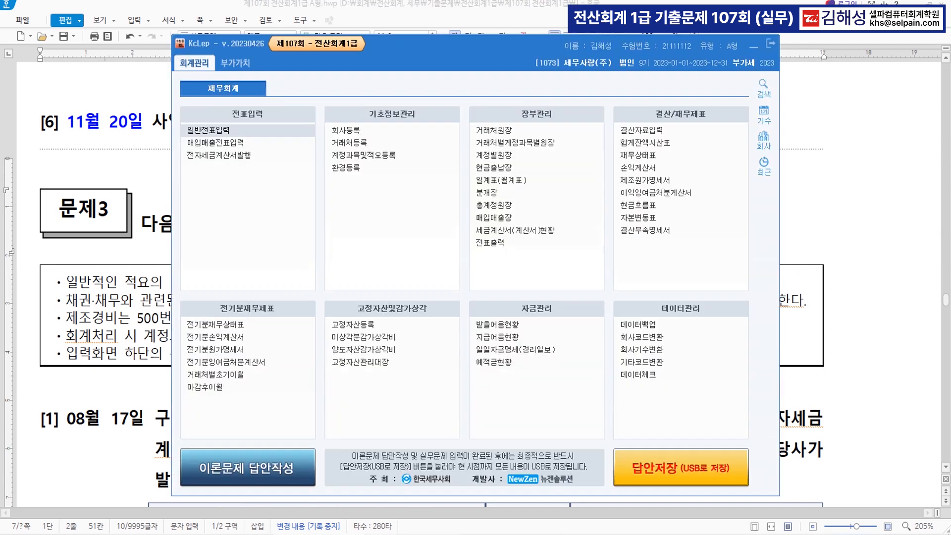
{"action": "left_click", "coordinate": [215, 142]}
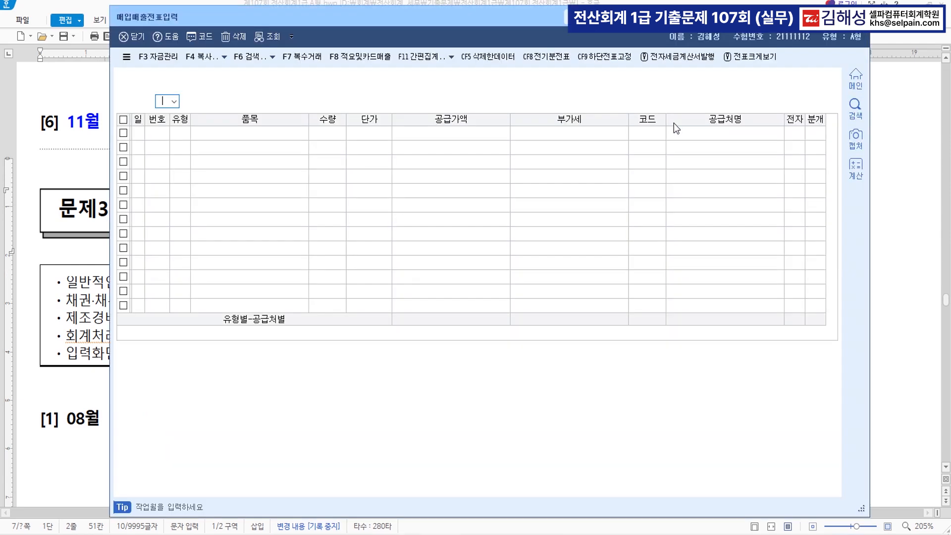
{"action": "key", "text": "Escape"}
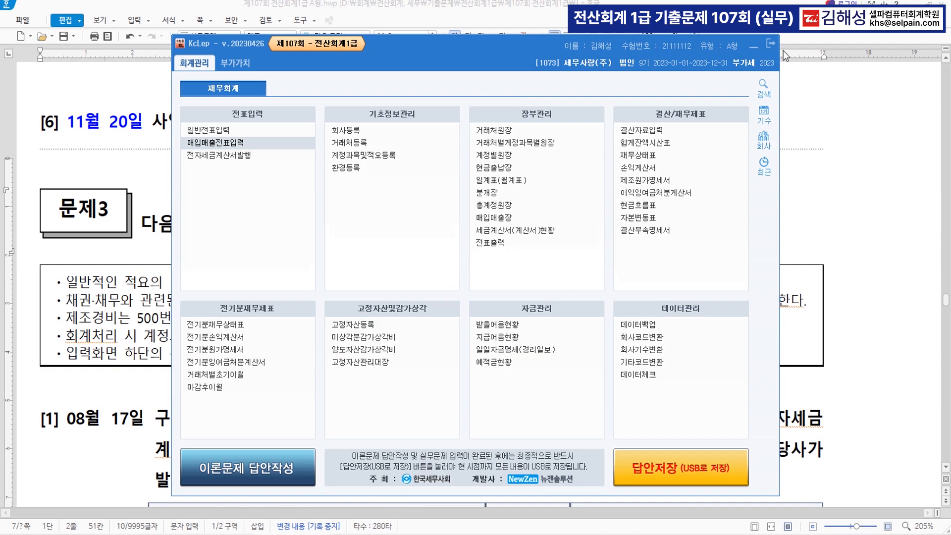
{"action": "left_click", "coordinate": [756, 46]}
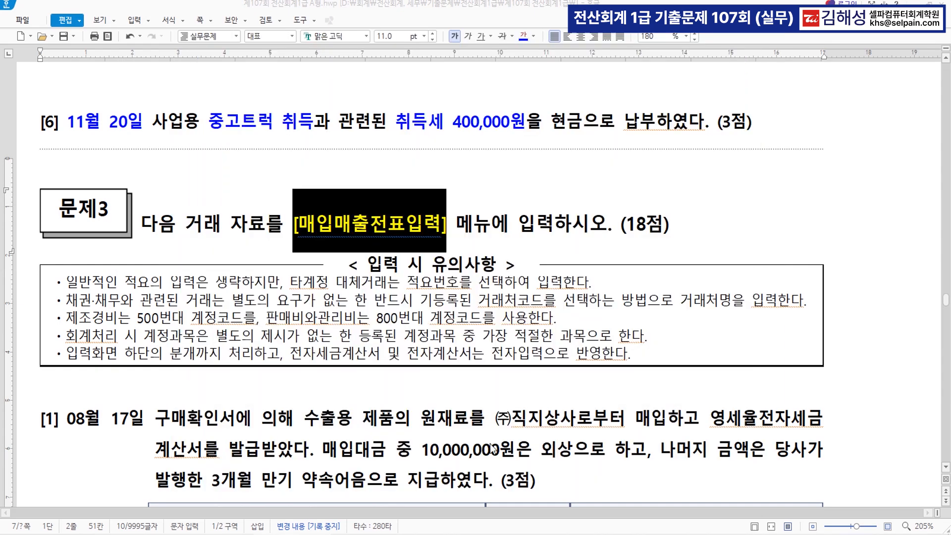
Step: In question [1] of 문제3, colour "08월 17일", "매입" and "원재료" blue
{"action": "left_click", "coordinate": [461, 426]}
{"action": "scroll", "coordinate": [378, 416], "scroll_direction": "down", "scroll_amount": 6}
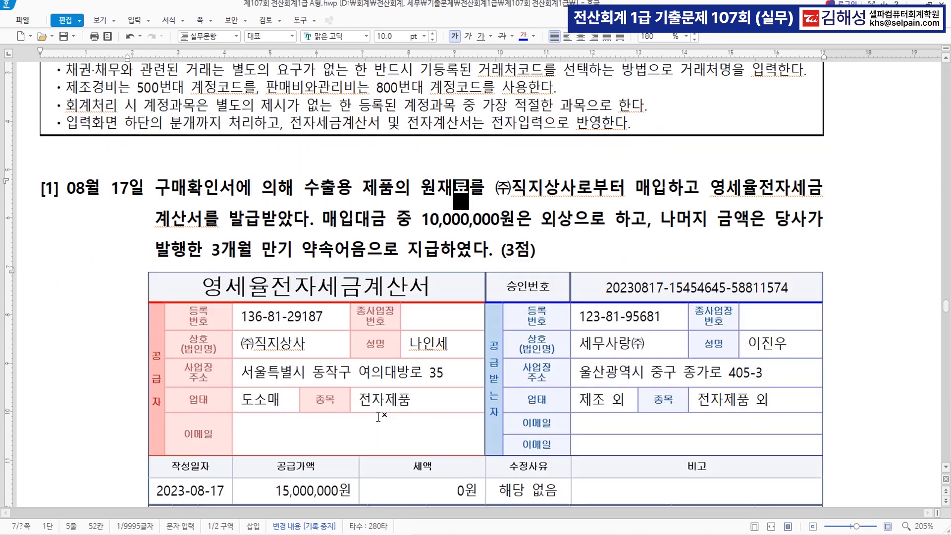
{"action": "left_click_drag", "start_coordinate": [67, 112], "coordinate": [143, 113]}
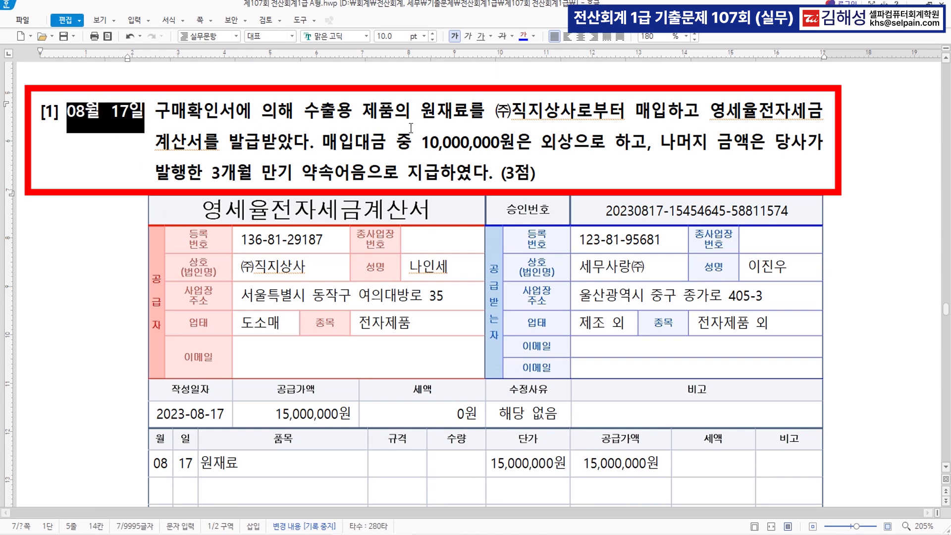
{"action": "left_click", "coordinate": [524, 37]}
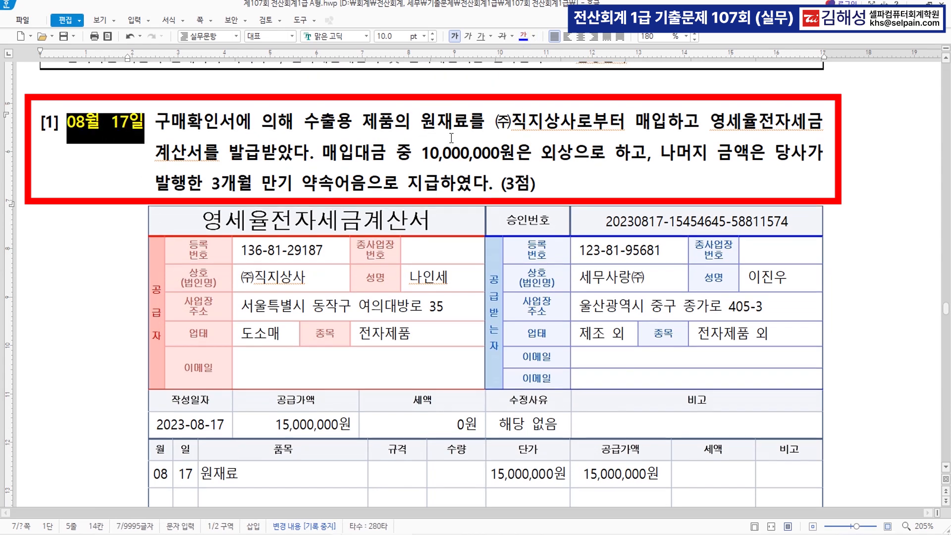
{"action": "left_click_drag", "start_coordinate": [420, 125], "coordinate": [456, 125]}
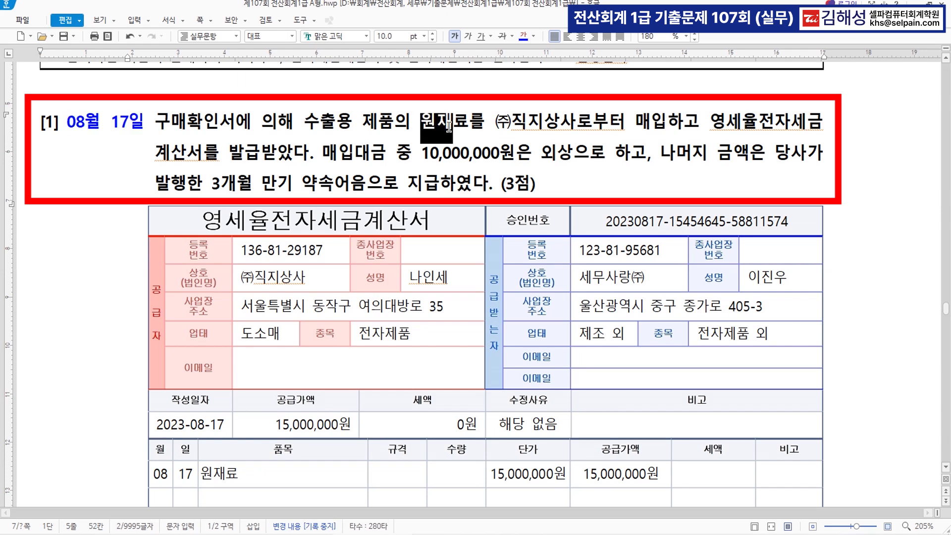
{"action": "left_click", "coordinate": [643, 124]}
{"action": "left_click_drag", "start_coordinate": [643, 123], "coordinate": [661, 121]}
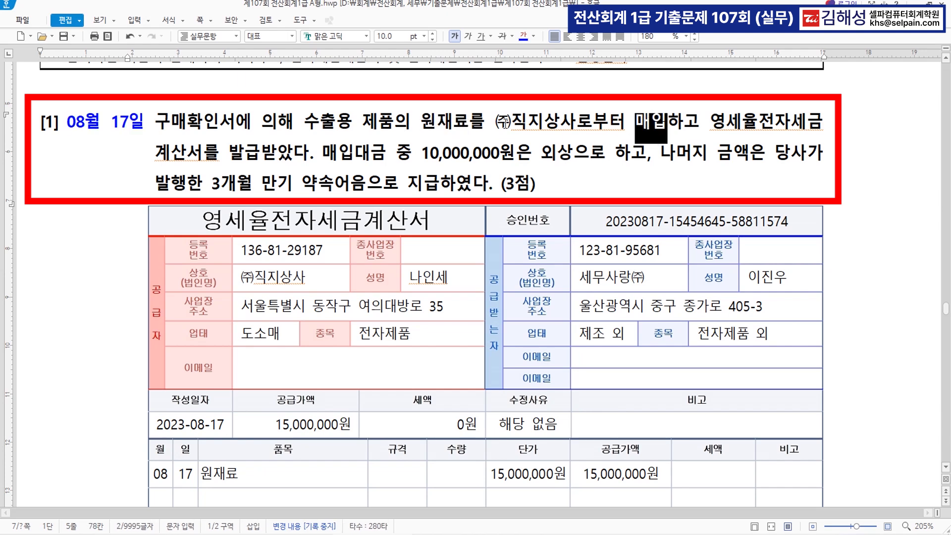
{"action": "left_click", "coordinate": [520, 36]}
{"action": "left_click_drag", "start_coordinate": [421, 122], "coordinate": [491, 108]}
{"action": "left_click", "coordinate": [523, 37]}
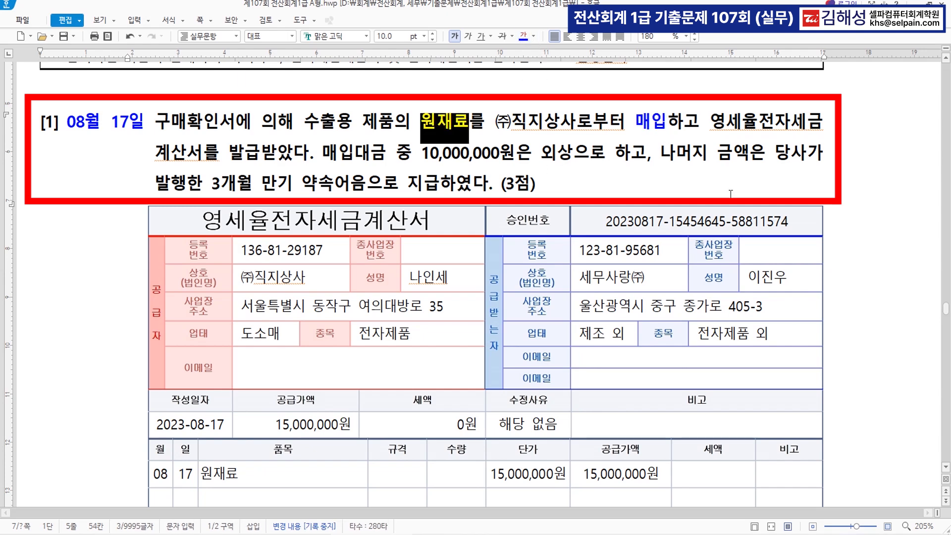
Step: In question [1], colour "영세율전자세금계산서를 발급" blue, with the word "영세율" in red
{"action": "left_click_drag", "start_coordinate": [712, 121], "coordinate": [261, 154]}
{"action": "left_click", "coordinate": [523, 37]}
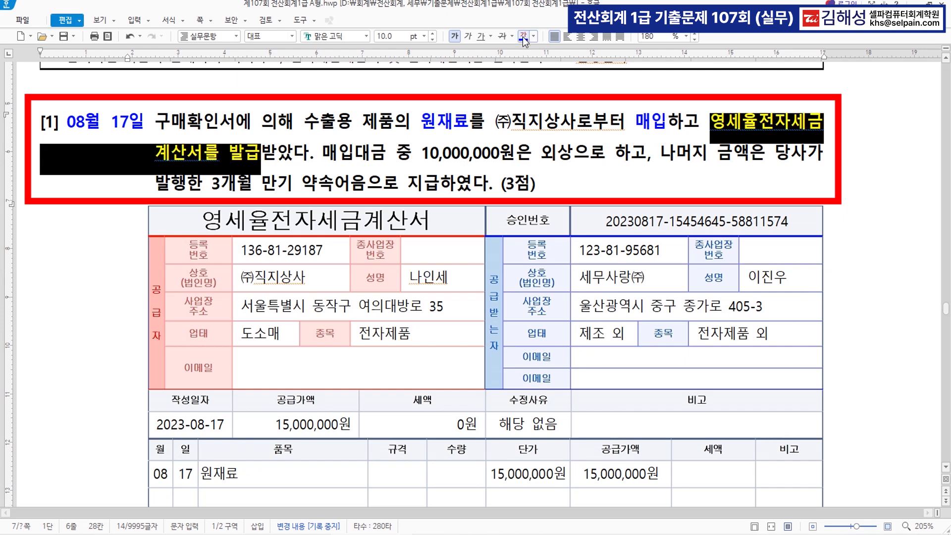
{"action": "left_click", "coordinate": [712, 122]}
{"action": "left_click_drag", "start_coordinate": [712, 123], "coordinate": [759, 124]}
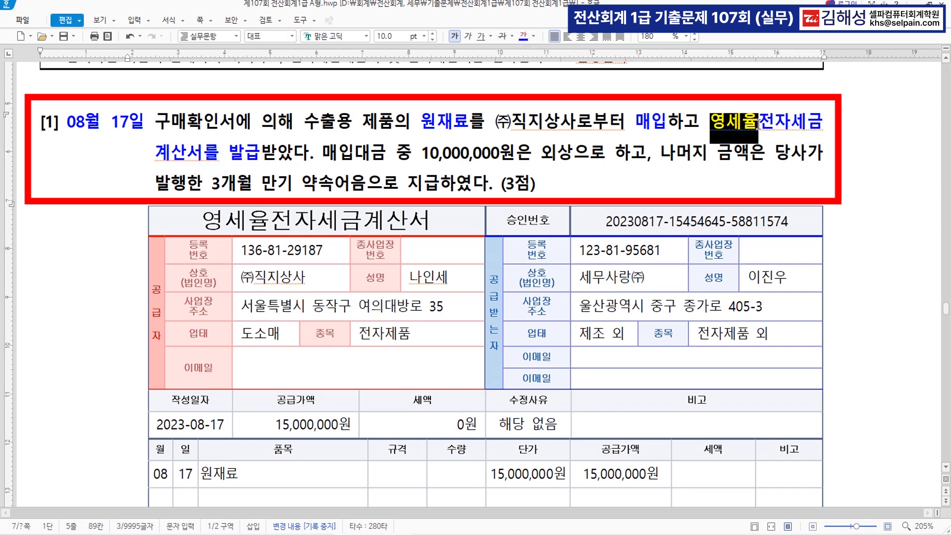
{"action": "left_click", "coordinate": [534, 37]}
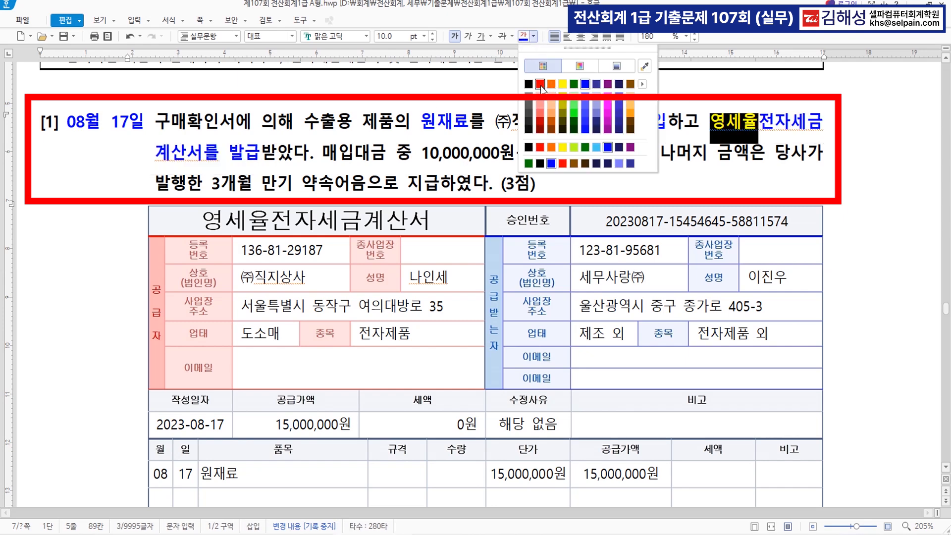
{"action": "left_click", "coordinate": [540, 84]}
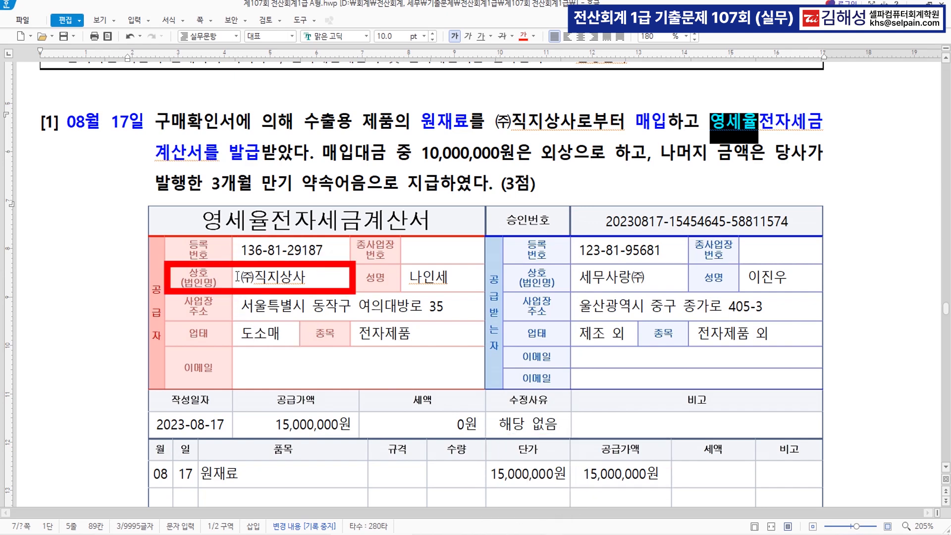
Step: In the question [1] tax invoice, colour the supplier name ㈜직지상사 and the item row's 공급가액 15,000,000원 red
{"action": "left_click_drag", "start_coordinate": [240, 276], "coordinate": [306, 277]}
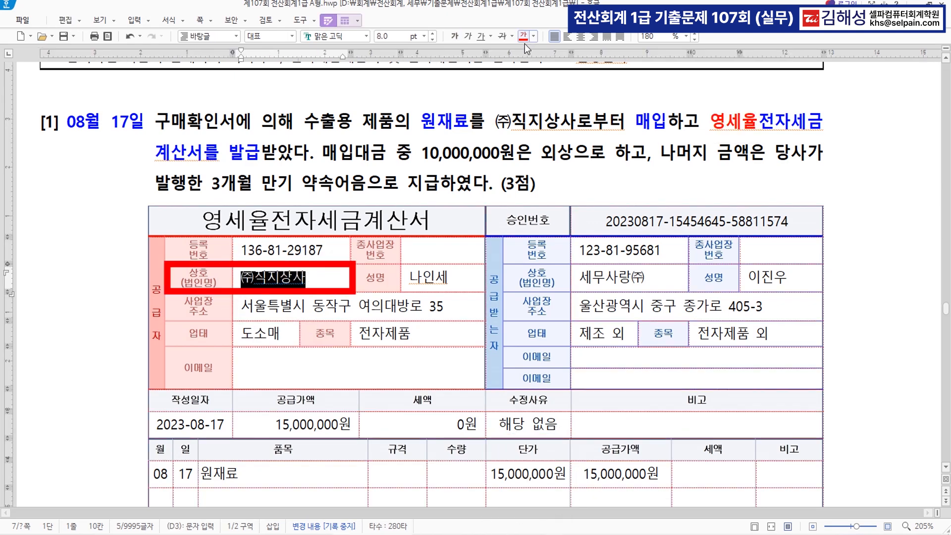
{"action": "left_click_drag", "start_coordinate": [583, 474], "coordinate": [659, 474]}
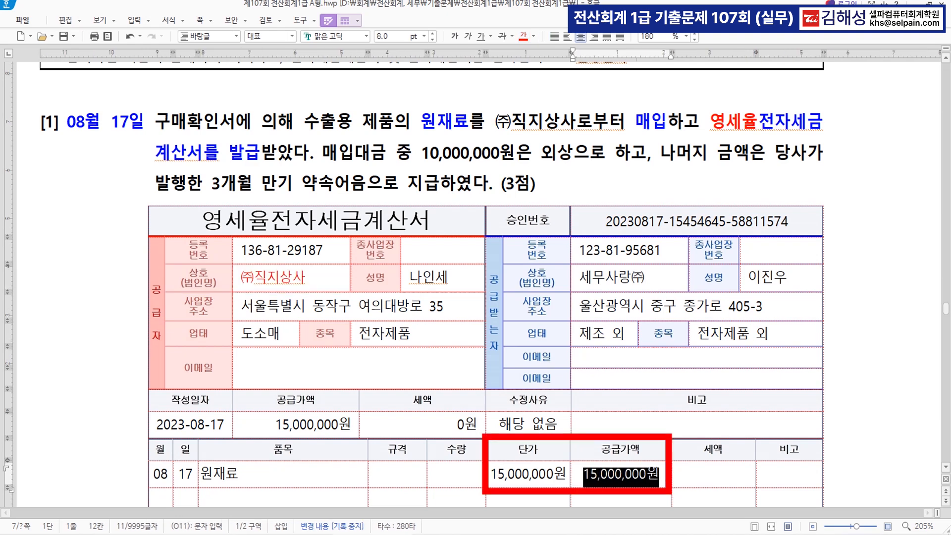
{"action": "left_click", "coordinate": [523, 35]}
{"action": "scroll", "coordinate": [532, 103], "scroll_direction": "down", "scroll_amount": 1}
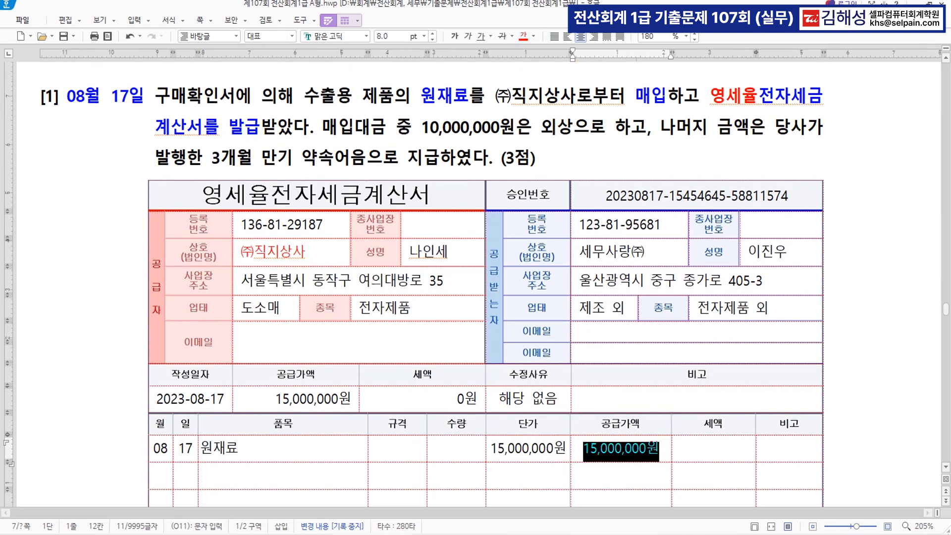
Step: Switch to 매입매출전표입력 in KcLep, set the date to August 17, and start an entry with type 52 영세
{"action": "key", "text": "alt+Tab"}
{"action": "left_click_drag", "start_coordinate": [454, 21], "coordinate": [432, 207]}
{"action": "type", "text": "081"}
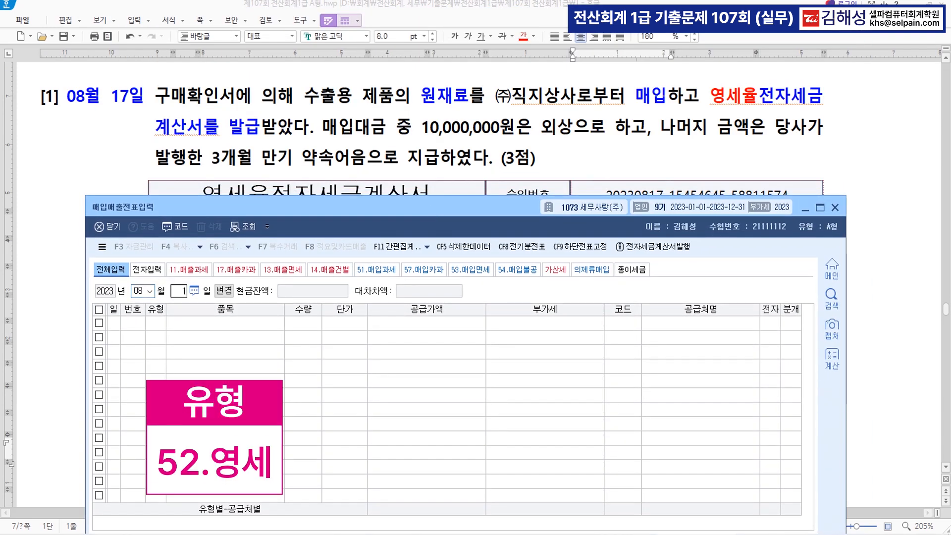
{"action": "type", "text": "7"}
{"action": "key", "text": "Return"}
{"action": "type", "text": "52"}
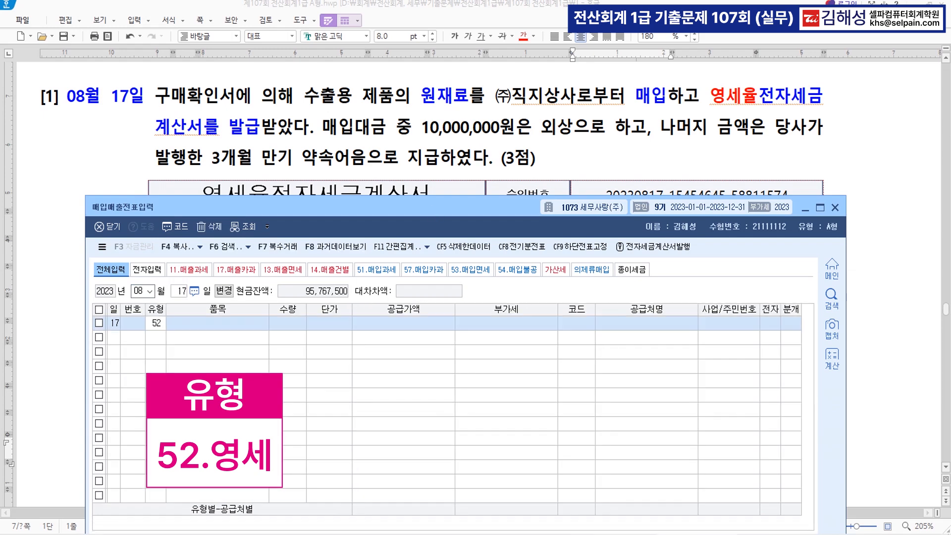
{"action": "key", "text": "Return"}
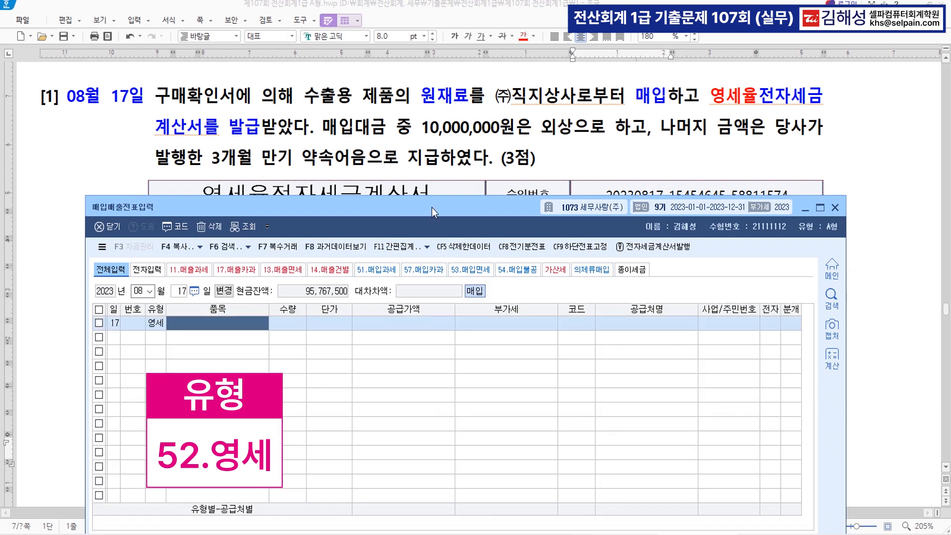
Step: Enter 원재료 as the item, 15,000,000 as the 공급가액, and (주)직지상사 as the supplier
{"action": "type", "text": "원재료"}
{"action": "key", "text": "Return"}
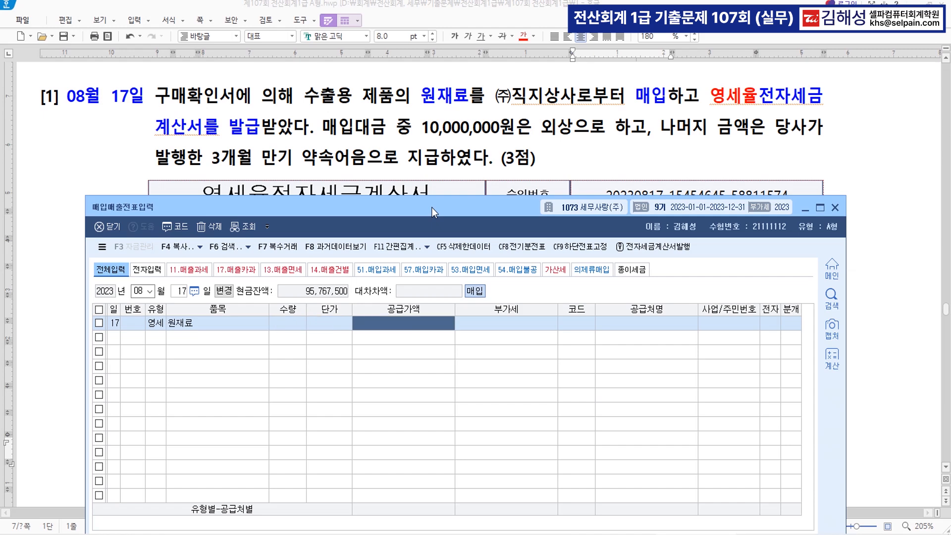
{"action": "type", "text": "15000000"}
{"action": "key", "text": "Return"}
{"action": "type", "text": "직지"}
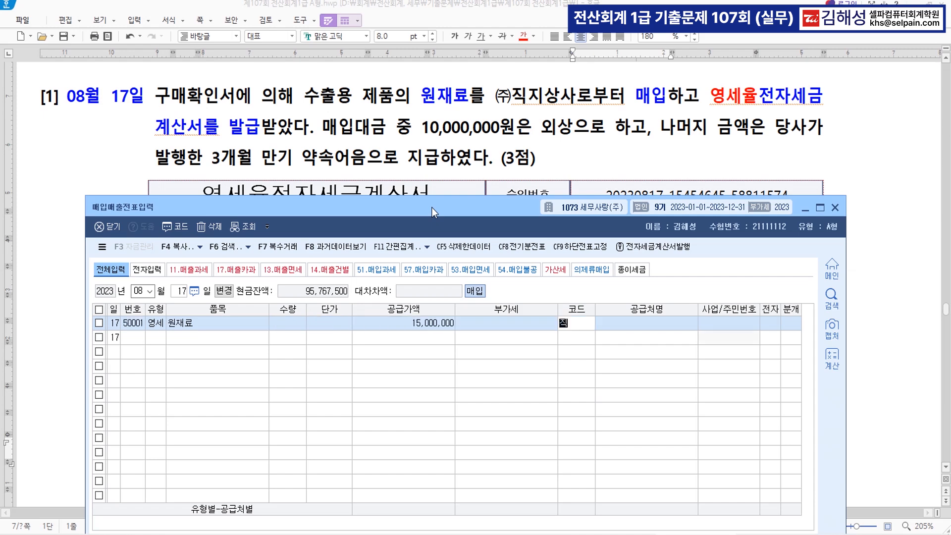
{"action": "key", "text": "Return"}
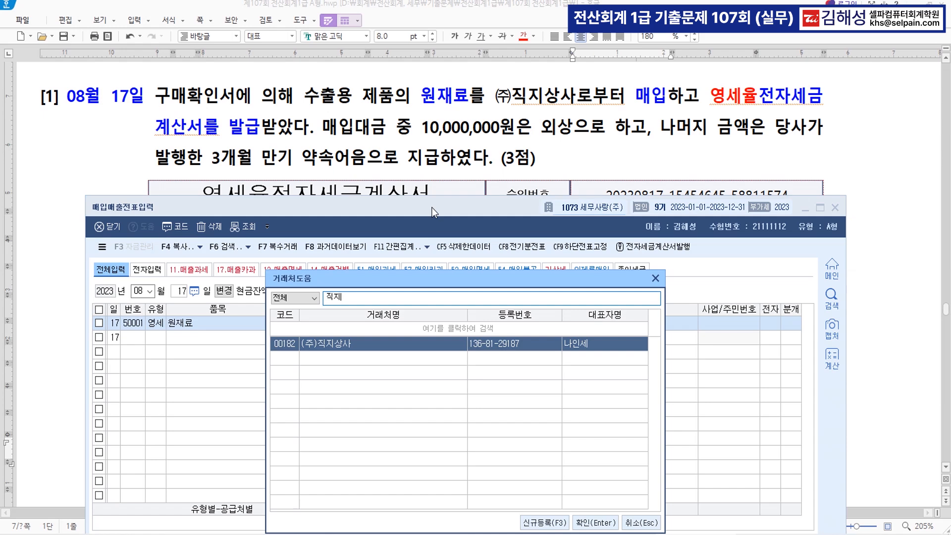
{"action": "key", "text": "Return"}
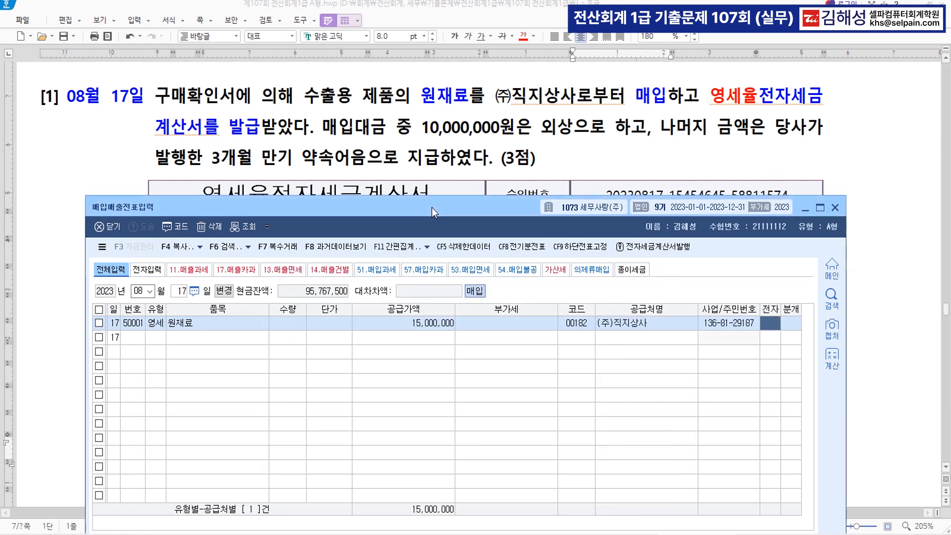
Step: Set 전자 to 여 and 분개 to 혼합, and accept the 0153 원재료 debit line in the lower journal
{"action": "type", "text": "1"}
{"action": "key", "text": "Return"}
{"action": "type", "text": "3"}
{"action": "key", "text": "Return"}
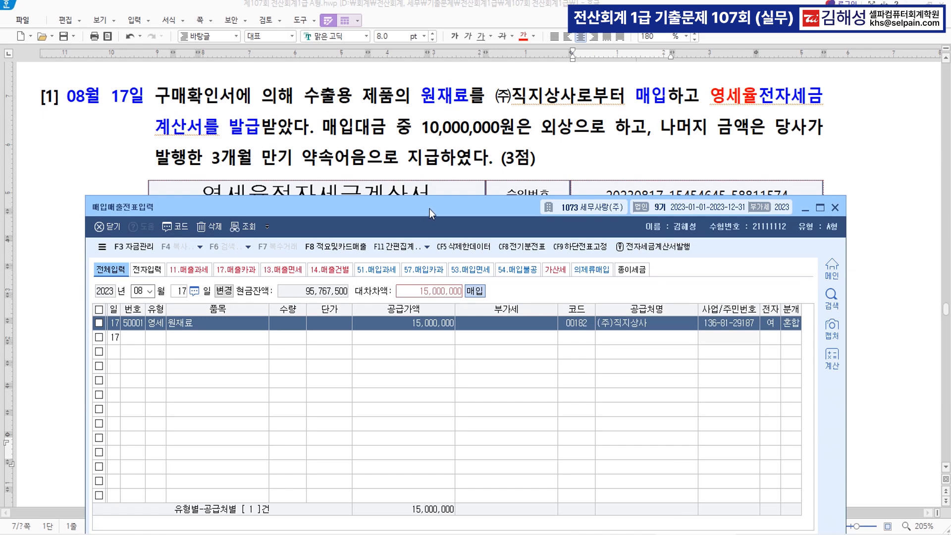
{"action": "left_click_drag", "start_coordinate": [430, 210], "coordinate": [433, 70]}
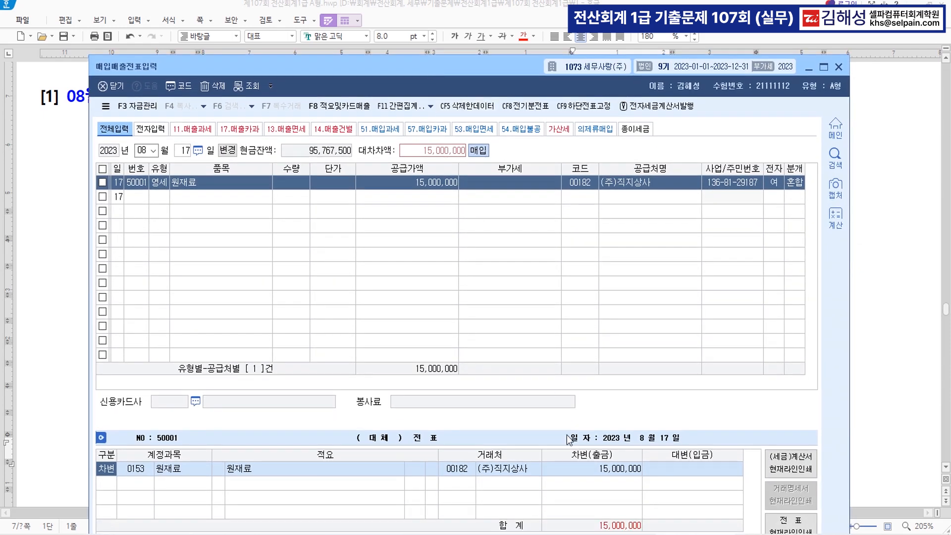
{"action": "key", "text": "Return"}
{"action": "key", "text": "Return"}
{"action": "key", "text": "Return"}
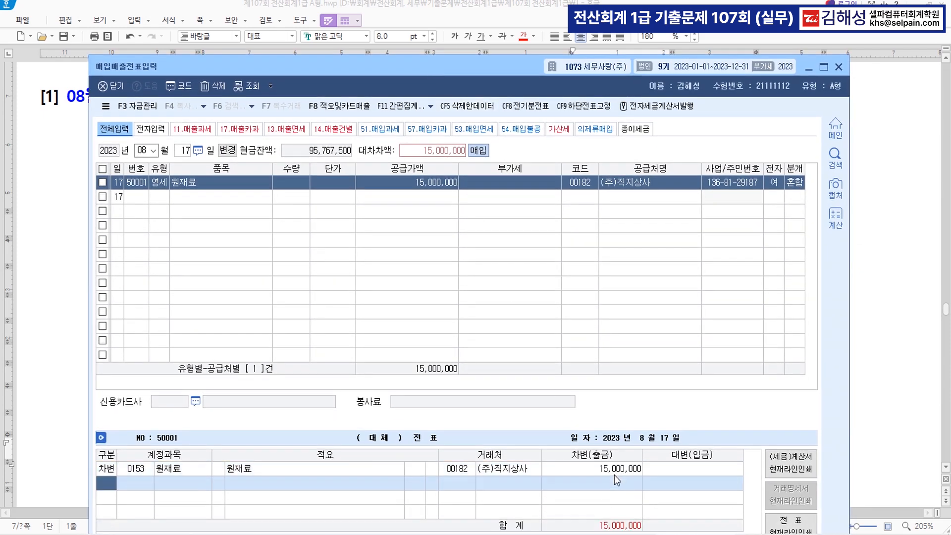
Step: Add a 10,000,000 credit line for 0251 외상매입금 to the August 17 journal
{"action": "type", "text": "4"}
{"action": "key", "text": "Return"}
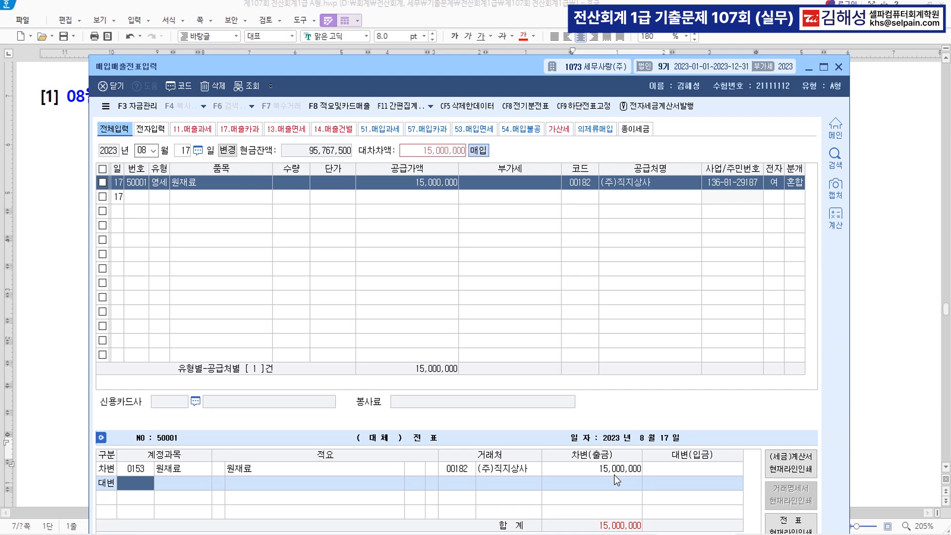
{"action": "type", "text": "251"}
{"action": "key", "text": "Return"}
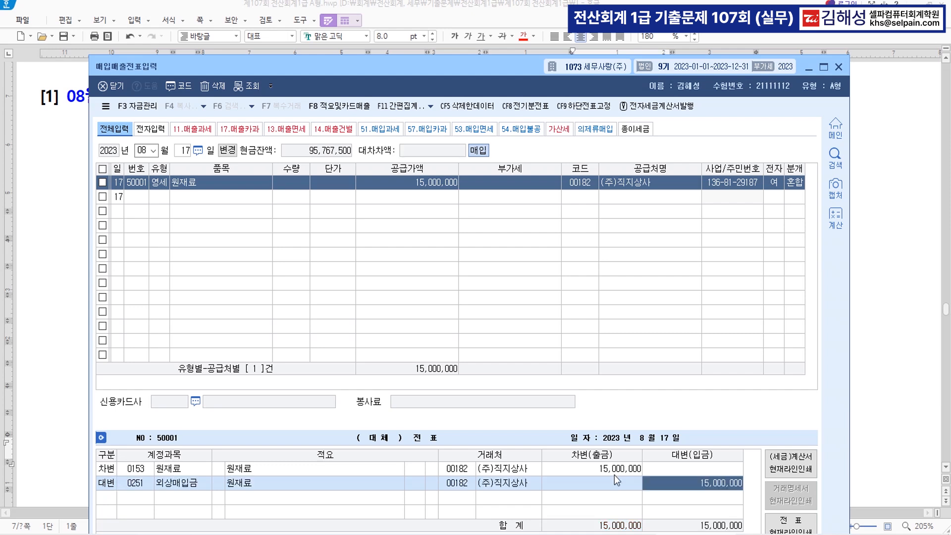
{"action": "type", "text": "10000000"}
{"action": "key", "text": "Return"}
Step: Add a 5,000,000 credit line for 0252 지급어음 and complete the August 17 entry
{"action": "type", "text": "4252"}
{"action": "key", "text": "Return"}
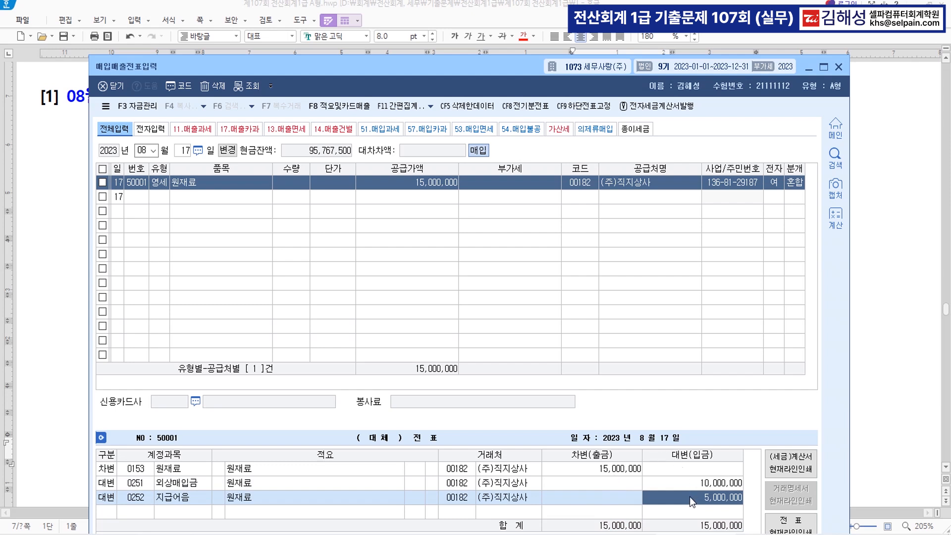
{"action": "key", "text": "Return"}
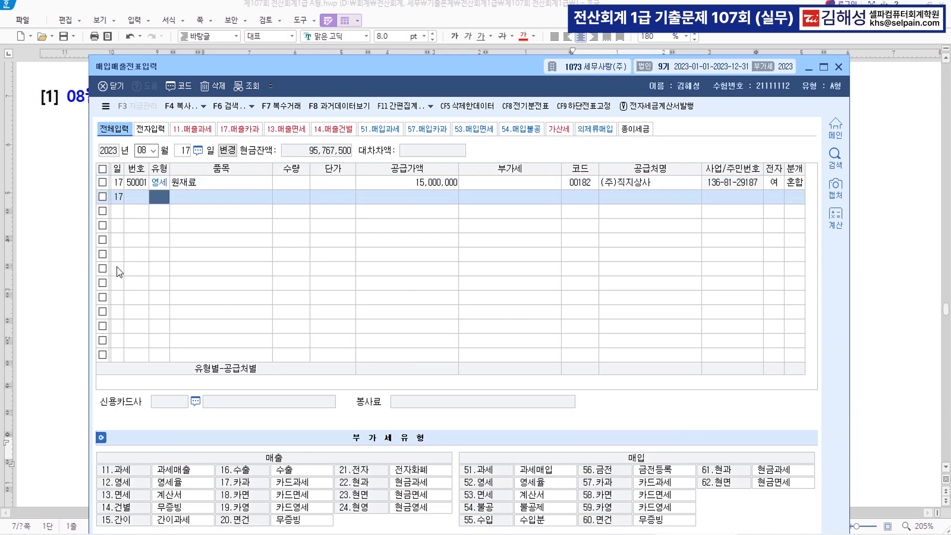
Step: Switch to the Hangul exam document, bring question [2] into view and colour its date 08월 28일 red
{"action": "left_click_drag", "start_coordinate": [380, 67], "coordinate": [371, 357]}
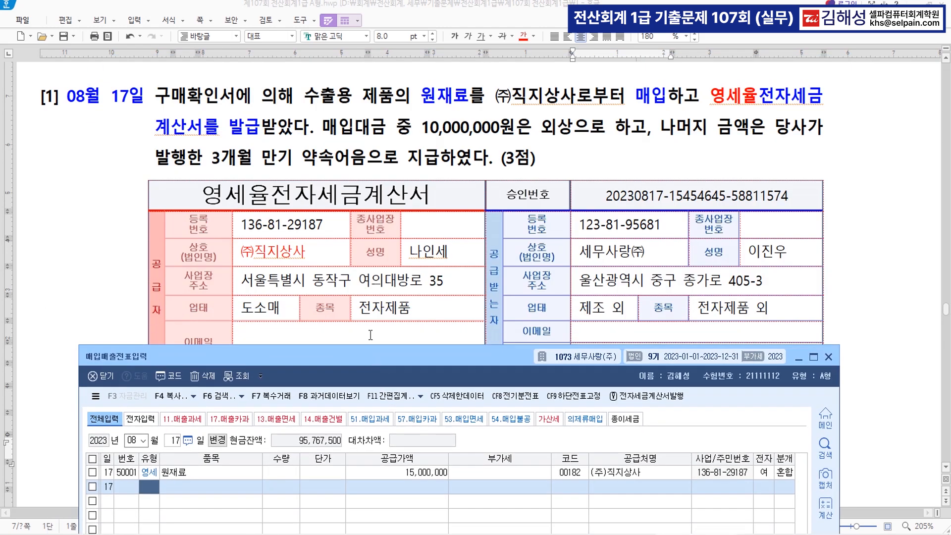
{"action": "scroll", "coordinate": [340, 251], "scroll_direction": "down", "scroll_amount": 10}
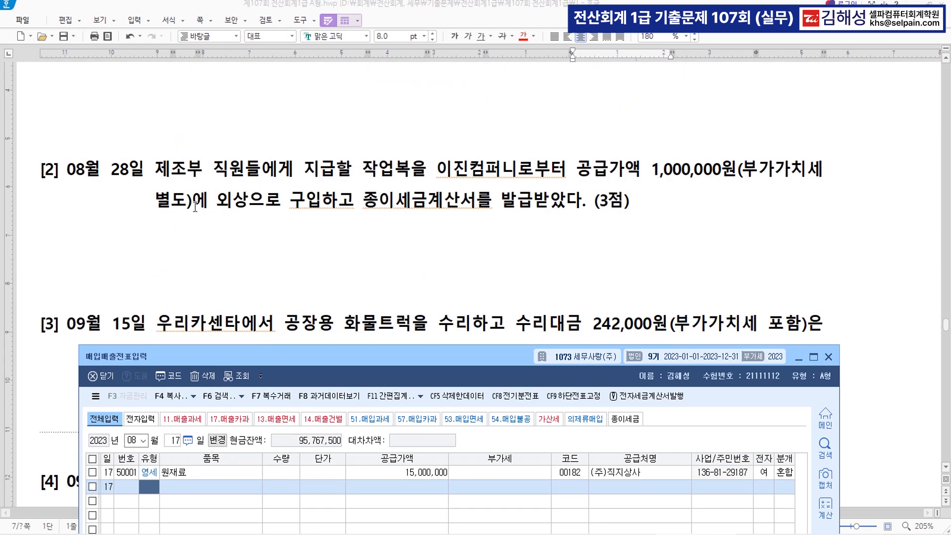
{"action": "left_click", "coordinate": [74, 168]}
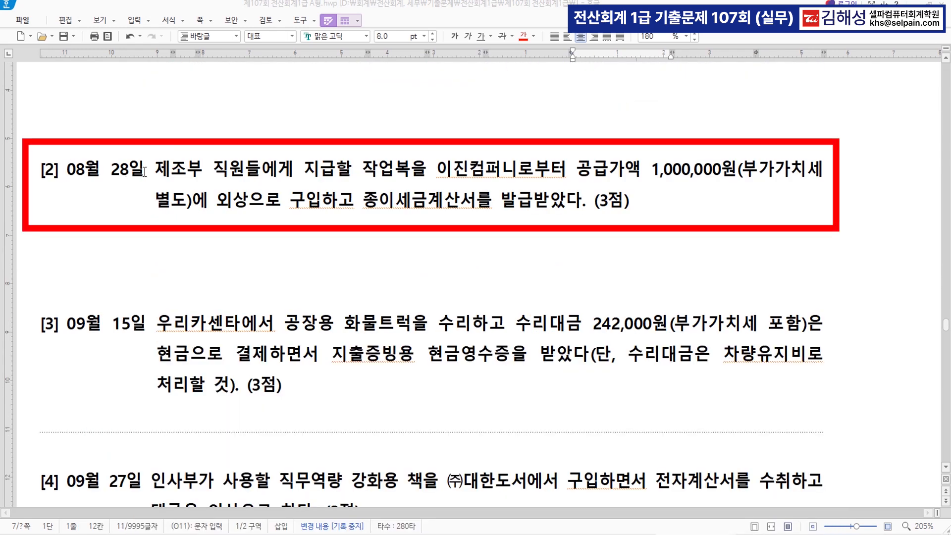
{"action": "left_click_drag", "start_coordinate": [68, 171], "coordinate": [143, 171]}
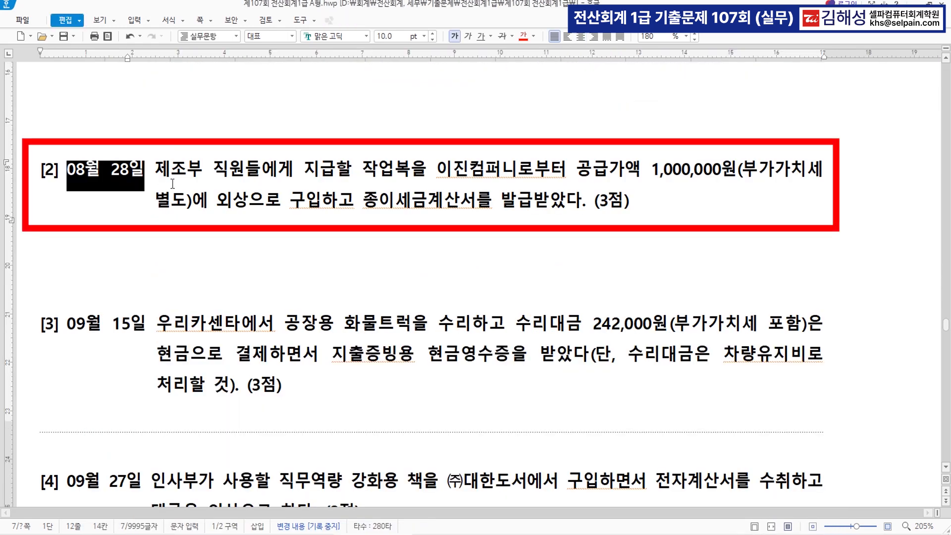
{"action": "left_click", "coordinate": [523, 36]}
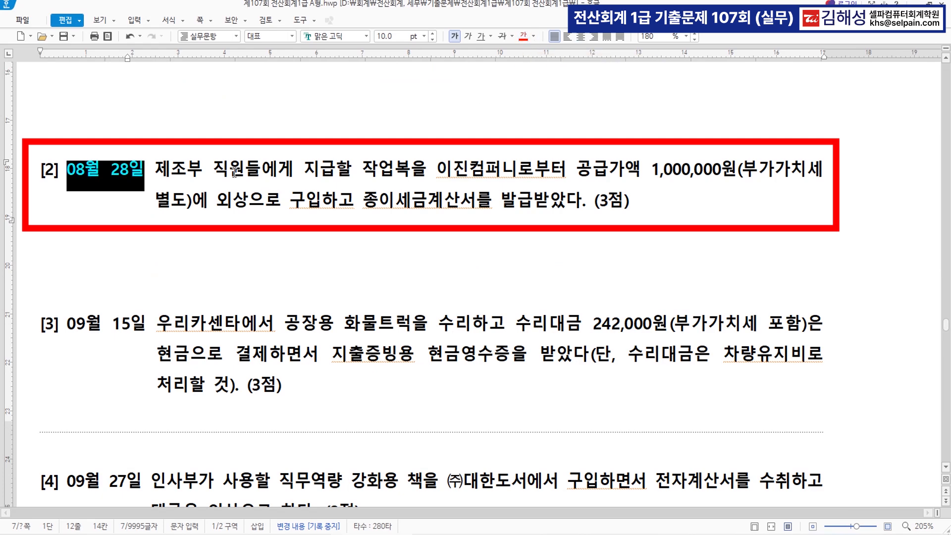
Step: Colour the key words 제조부, 작업복 and 종이세금계산서를 발급 red in question [2]
{"action": "left_click_drag", "start_coordinate": [155, 168], "coordinate": [196, 167]}
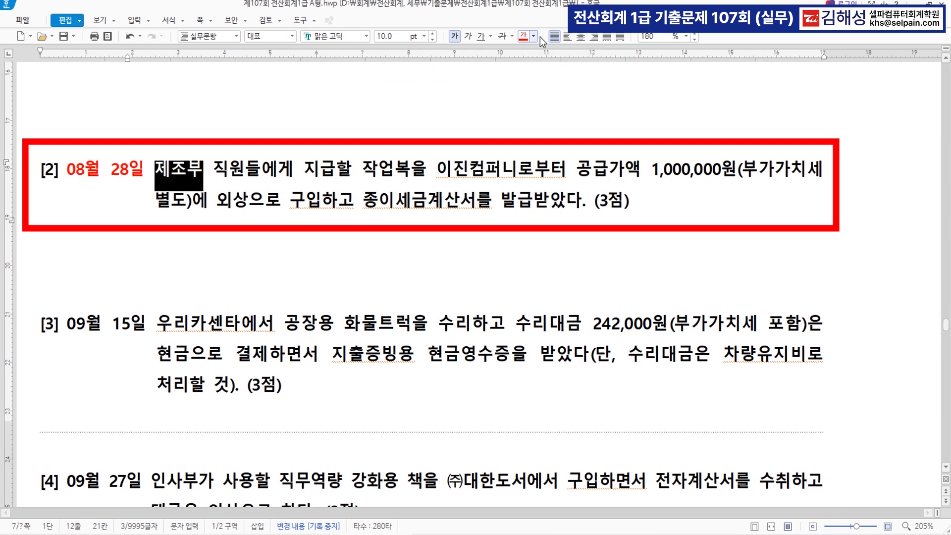
{"action": "left_click", "coordinate": [523, 36]}
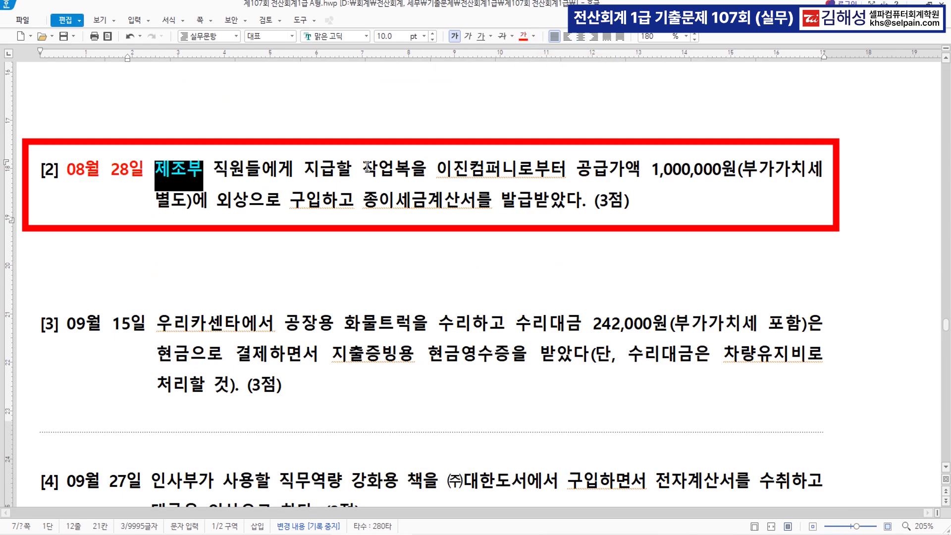
{"action": "left_click_drag", "start_coordinate": [364, 169], "coordinate": [410, 168]}
{"action": "left_click", "coordinate": [526, 38]}
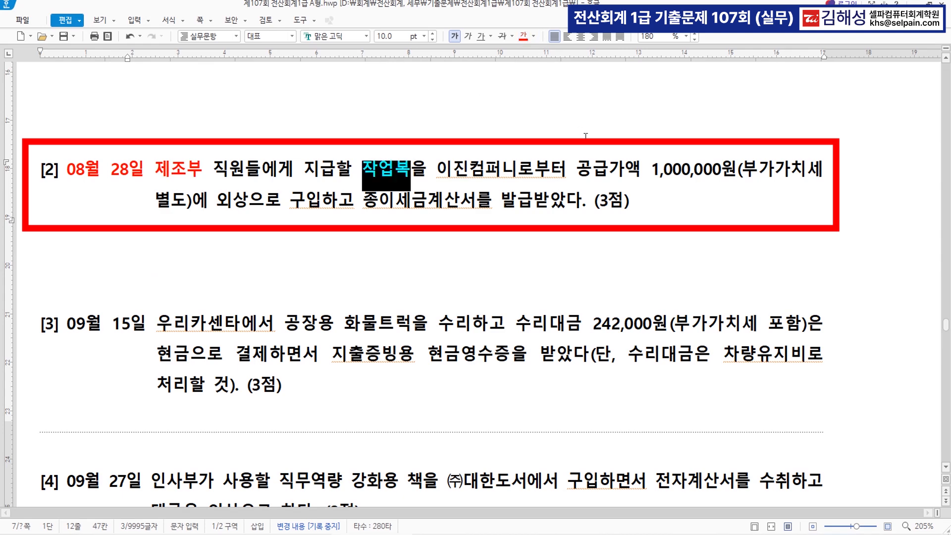
{"action": "left_click_drag", "start_coordinate": [363, 202], "coordinate": [532, 203]}
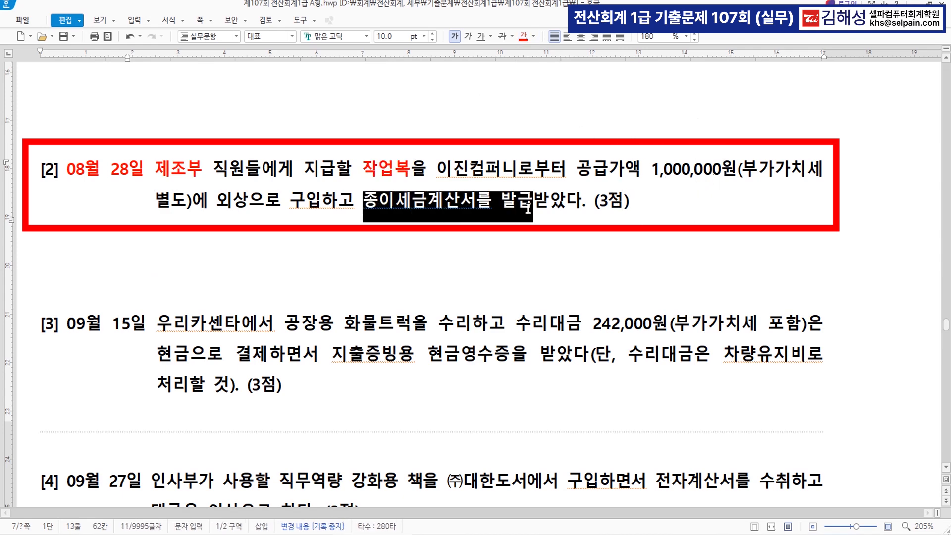
{"action": "left_click", "coordinate": [523, 37]}
Step: Switch to the KcLep 매입매출전표입력 window, set the voucher day to August 28 and choose type 51.과세
{"action": "key", "text": "alt+Tab"}
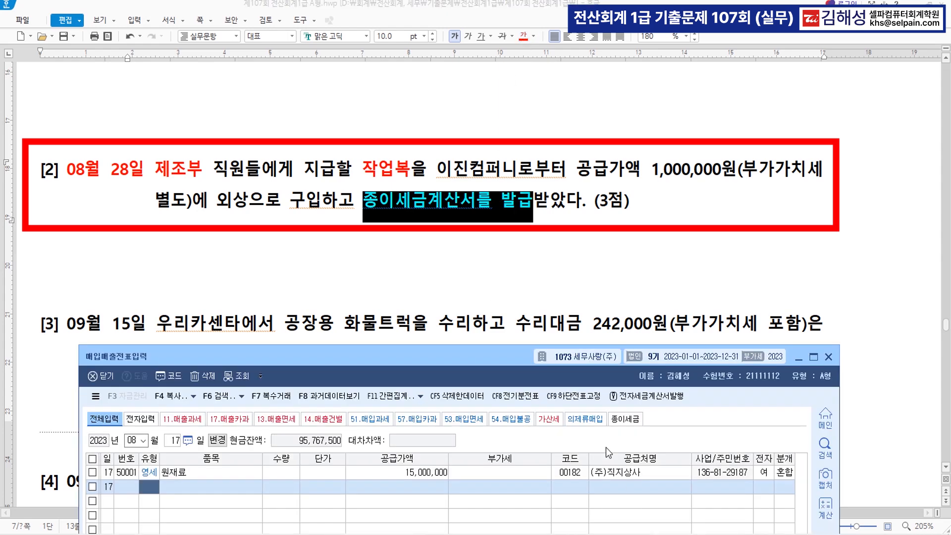
{"action": "left_click_drag", "start_coordinate": [483, 356], "coordinate": [489, 271]}
{"action": "key", "text": "ctrl"}
{"action": "key", "text": "Escape"}
{"action": "type", "text": "28"}
{"action": "key", "text": "Return"}
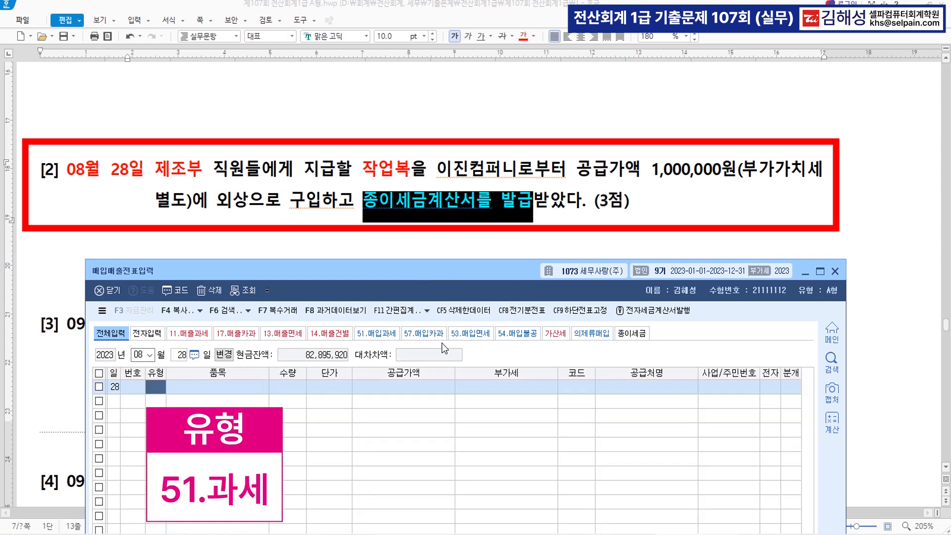
{"action": "type", "text": "51"}
{"action": "key", "text": "Return"}
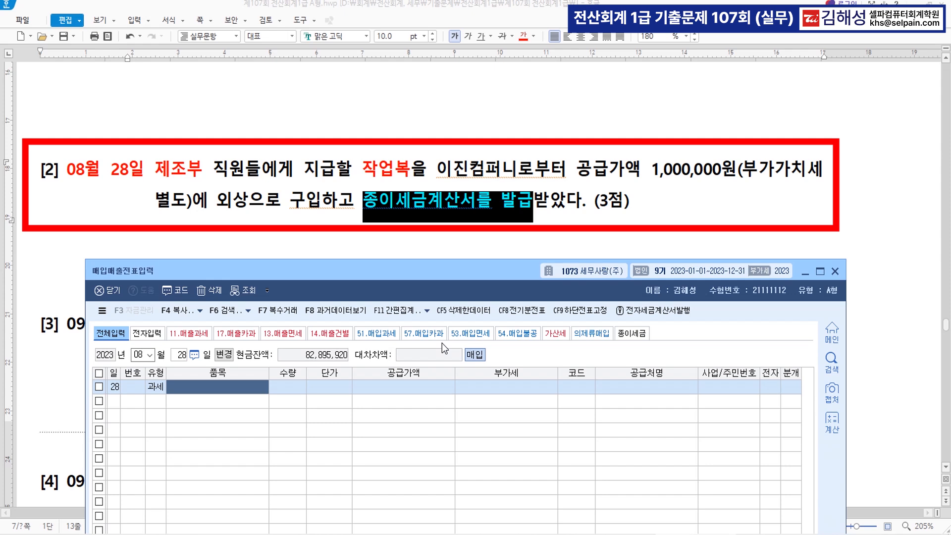
Step: Enter 작업복 as the item and 1,000,000 as the 공급가액, accepting the calculated 부가세
{"action": "type", "text": "작업복"}
{"action": "key", "text": "Return"}
{"action": "key", "text": "Return"}
{"action": "key", "text": "Return"}
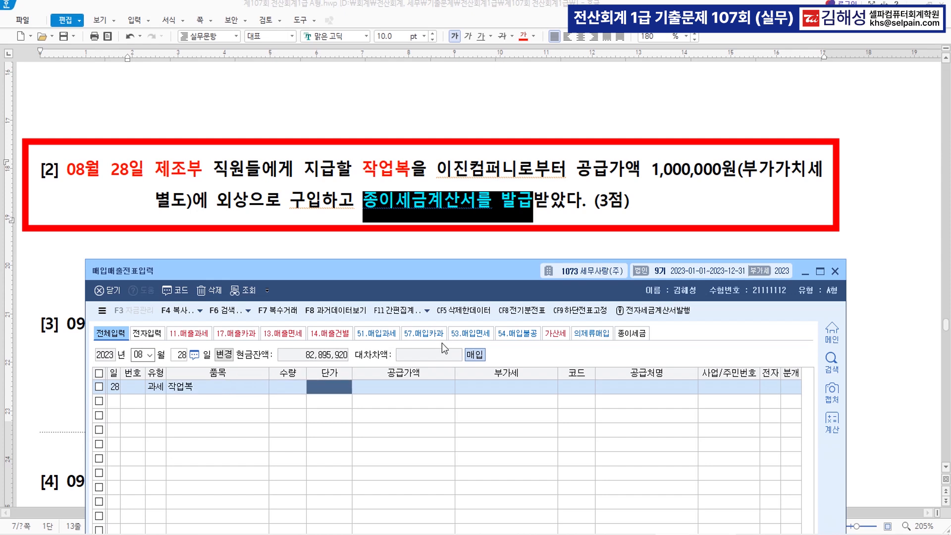
{"action": "type", "text": "1000000"}
{"action": "key", "text": "Return"}
{"action": "key", "text": "Return"}
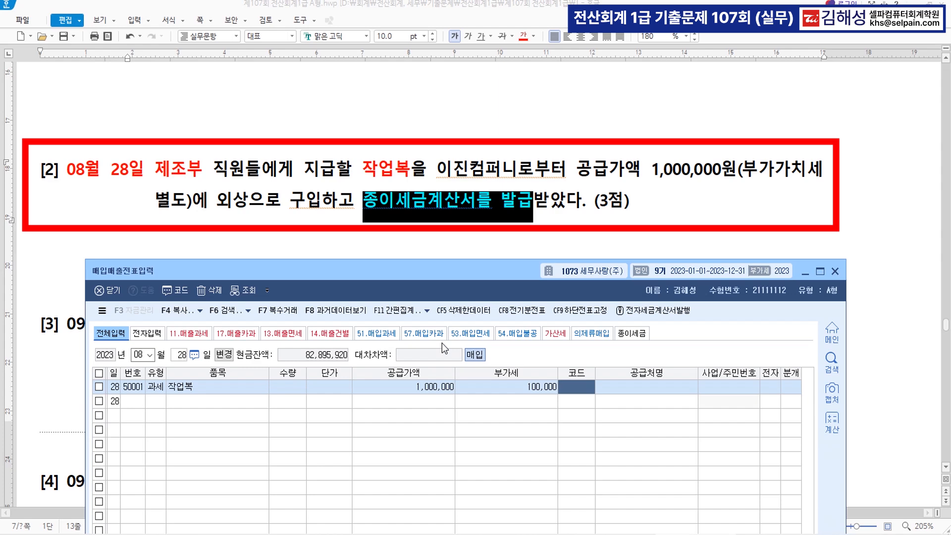
Step: Set the supplier to 이진컴퍼니, leave 전자 blank for the paper invoice, and set 분개 to 혼합
{"action": "type", "text": "이진"}
{"action": "key", "text": "Return"}
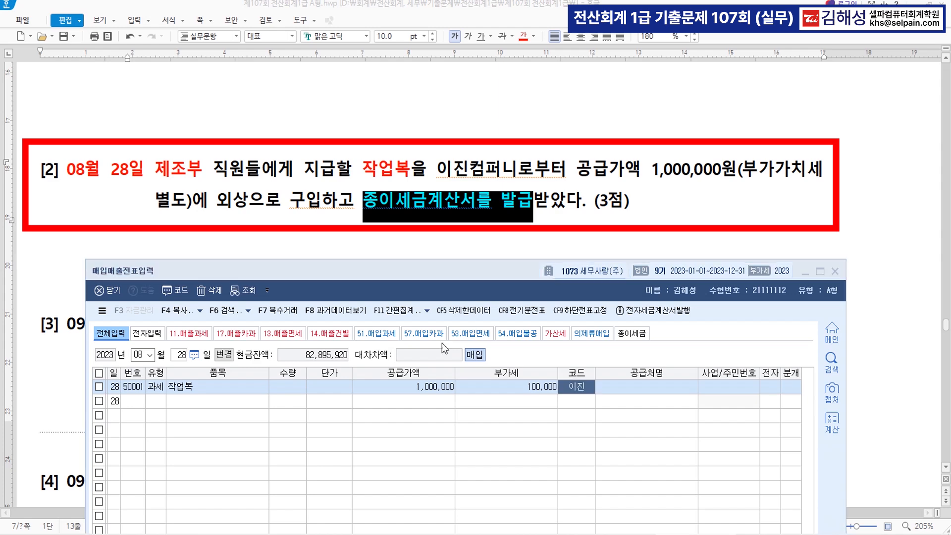
{"action": "key", "text": "Return"}
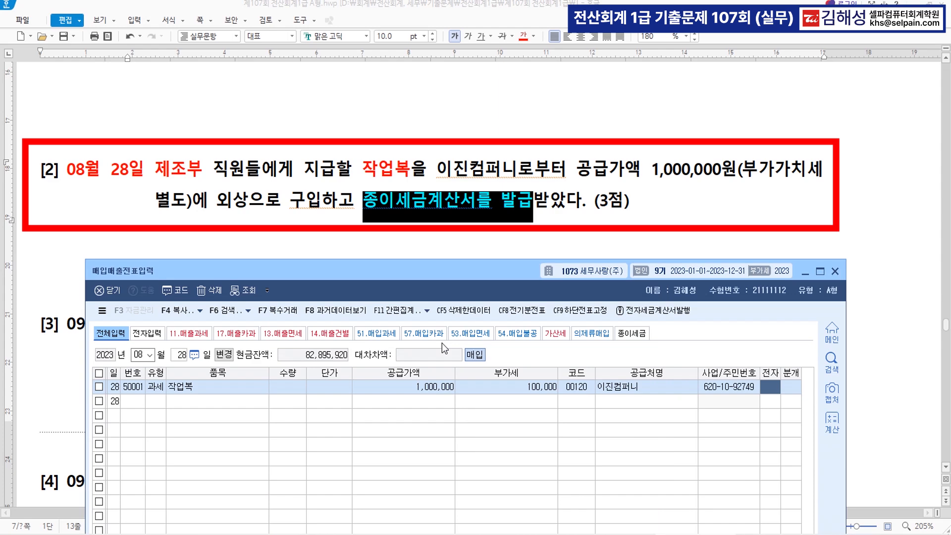
{"action": "key", "text": "Return"}
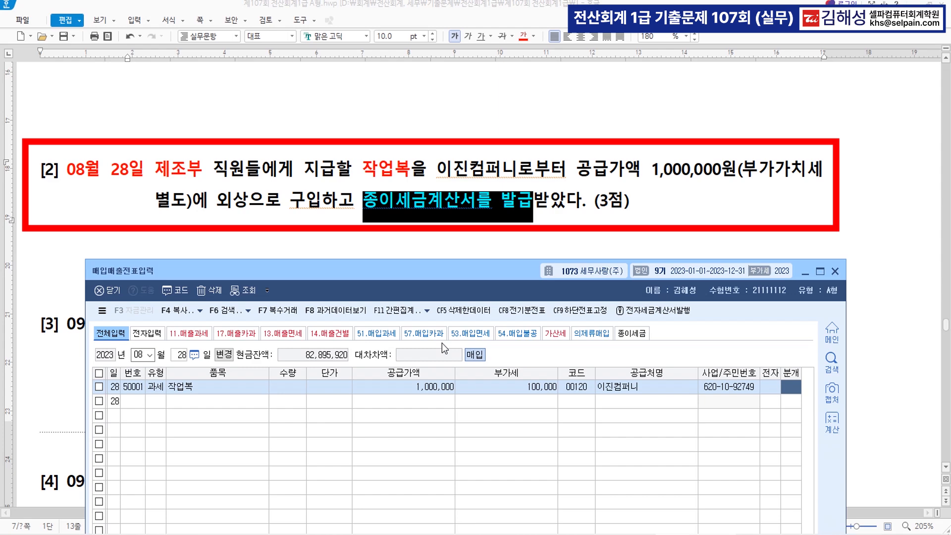
{"action": "type", "text": "3"}
{"action": "key", "text": "Return"}
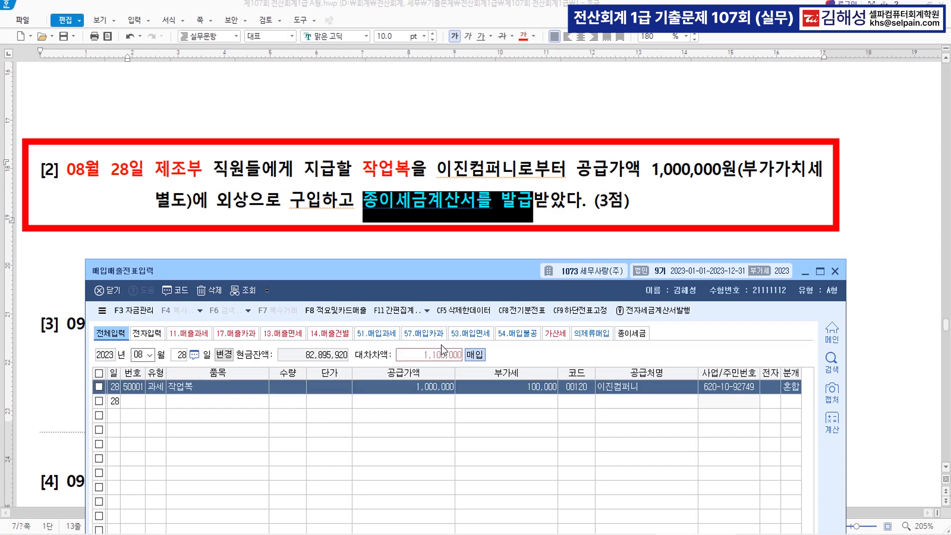
Step: Change the 원재료 debit account in the lower journal to 0511 복리후생비, keeping its 1,000,000 amount
{"action": "scroll", "coordinate": [462, 165], "scroll_direction": "down", "scroll_amount": 2}
{"action": "scroll", "coordinate": [463, 165], "scroll_direction": "down", "scroll_amount": 1}
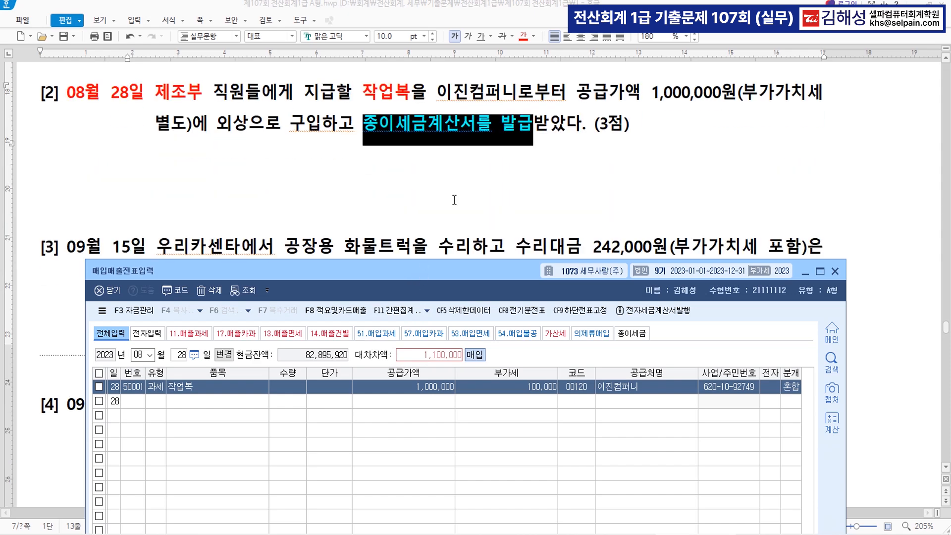
{"action": "left_click_drag", "start_coordinate": [438, 277], "coordinate": [454, 44]}
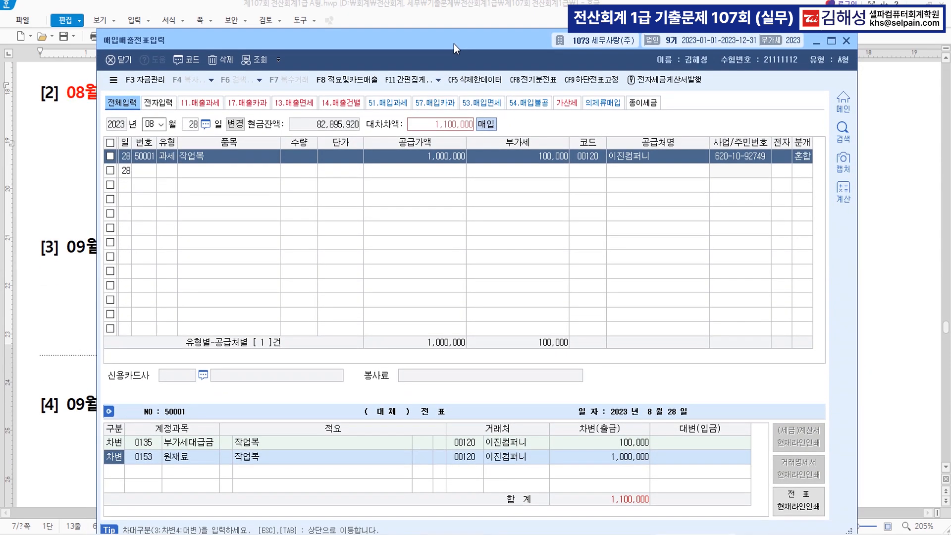
{"action": "left_click", "coordinate": [156, 457]}
{"action": "type", "text": "0511"}
{"action": "key", "text": "Return"}
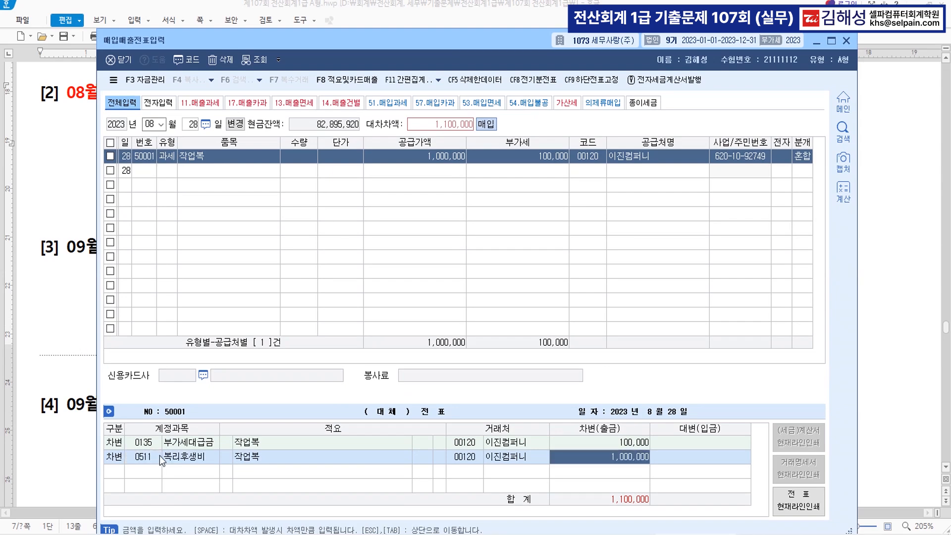
{"action": "key", "text": "Return"}
Step: Add a 1,100,000 credit line for 0253 미지급금 to the August 28 journal
{"action": "type", "text": "425"}
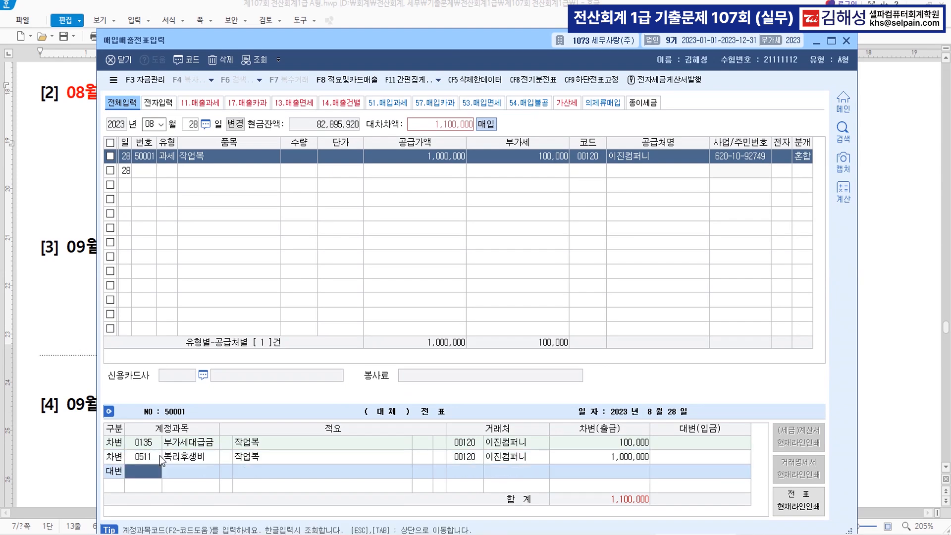
{"action": "type", "text": "3"}
{"action": "key", "text": "Return"}
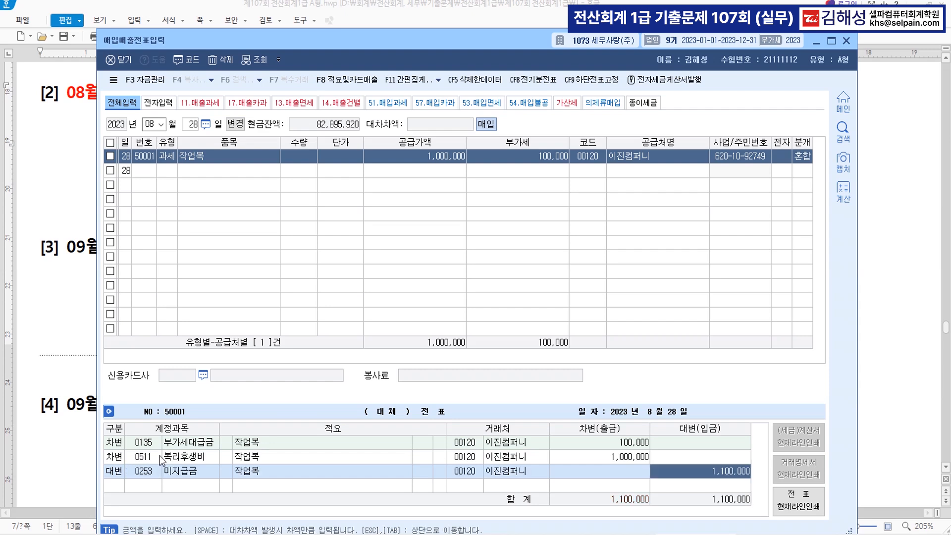
Step: Finish the August 28 작업복 purchase voucher and move on to a new entry line
{"action": "key", "text": "Return"}
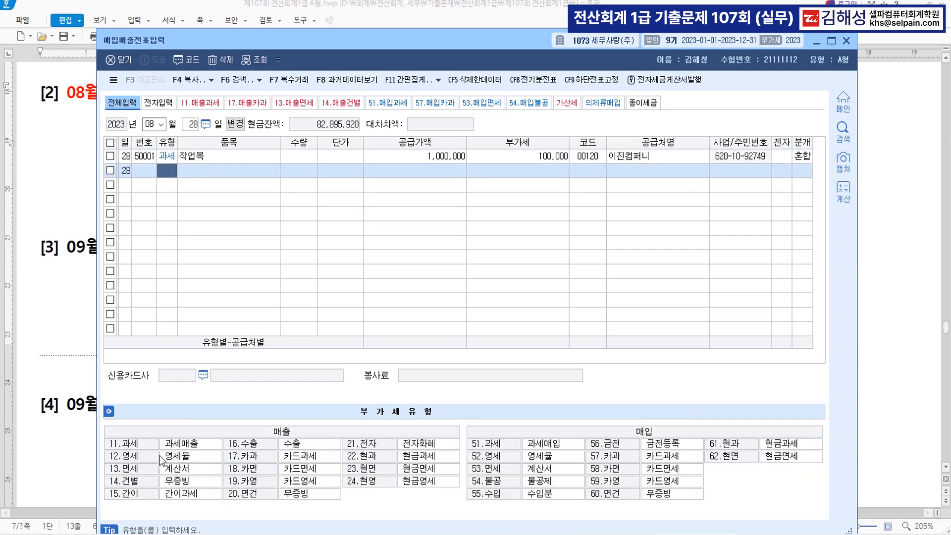
Step: Switch to the Hangul exam document and colour 09월 15일, 공장용 화물트럭을 수리 and 현금영수증을 받았다 red in question 3
{"action": "left_click", "coordinate": [42, 320]}
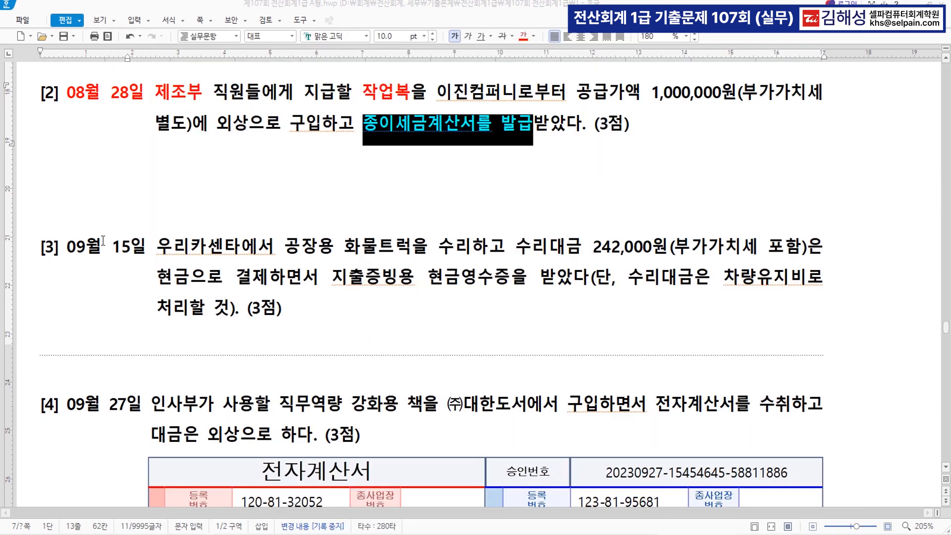
{"action": "left_click_drag", "start_coordinate": [68, 246], "coordinate": [147, 247]}
{"action": "left_click", "coordinate": [523, 35]}
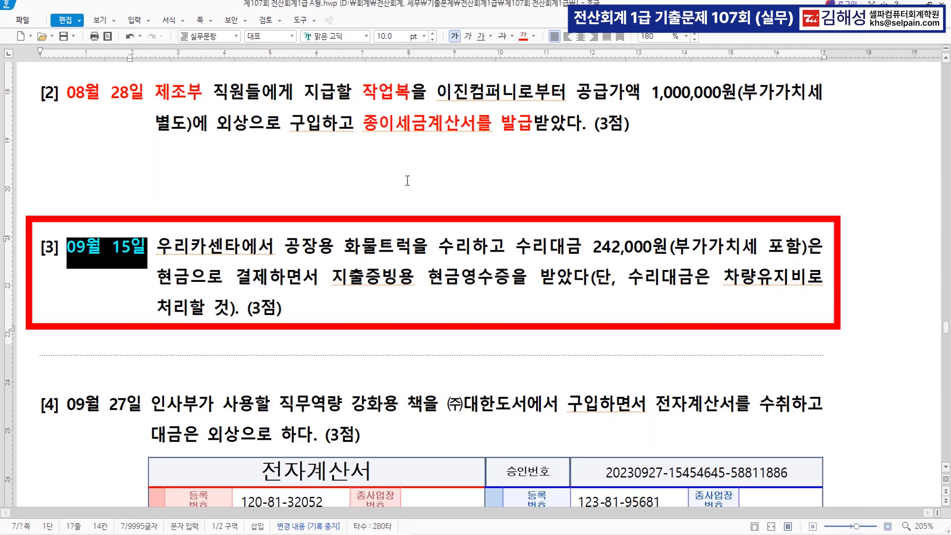
{"action": "scroll", "coordinate": [372, 237], "scroll_direction": "down", "scroll_amount": 2}
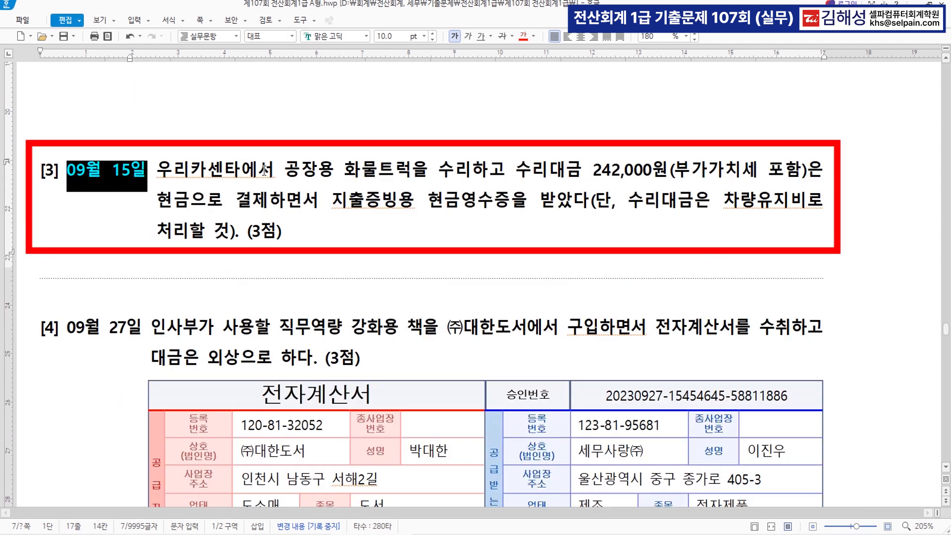
{"action": "left_click_drag", "start_coordinate": [287, 170], "coordinate": [473, 171]}
{"action": "left_click", "coordinate": [525, 39]}
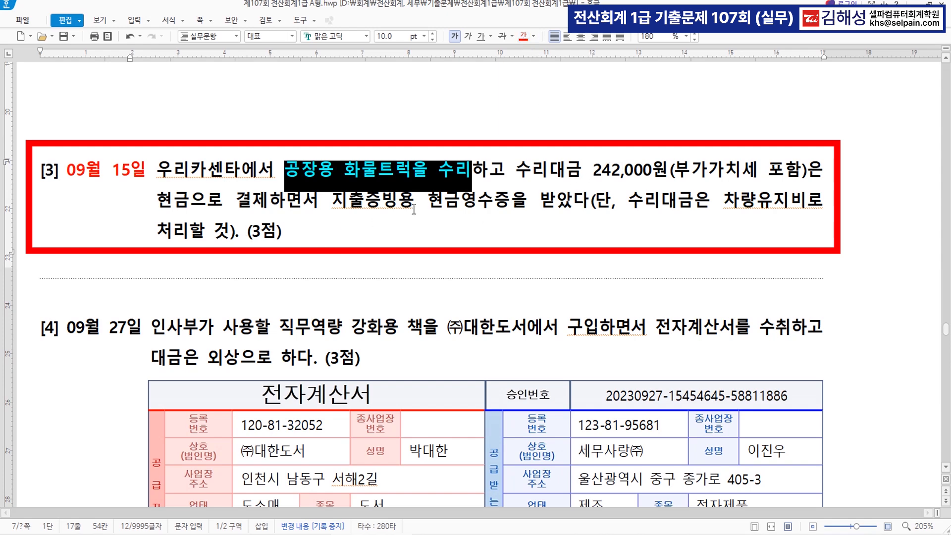
{"action": "left_click_drag", "start_coordinate": [428, 204], "coordinate": [590, 203]}
{"action": "left_click", "coordinate": [524, 38]}
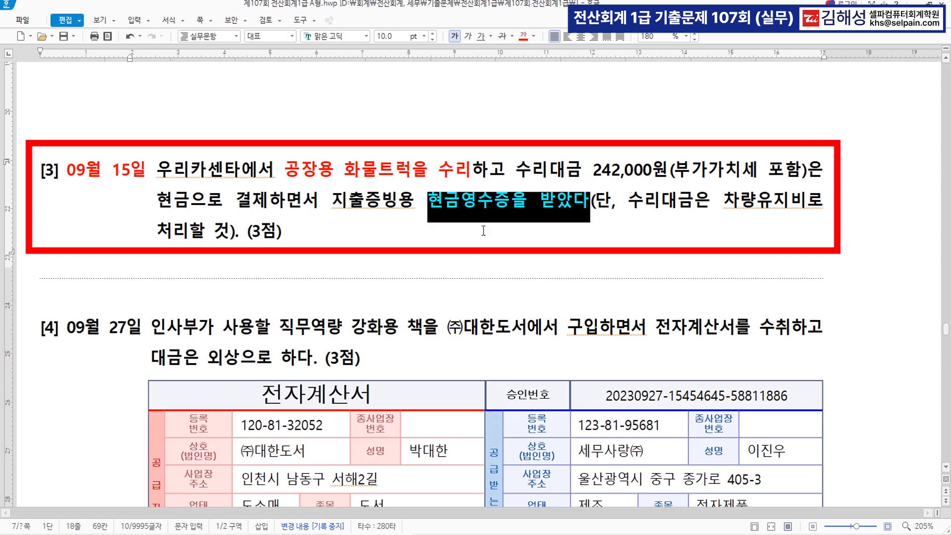
{"action": "left_click", "coordinate": [443, 244]}
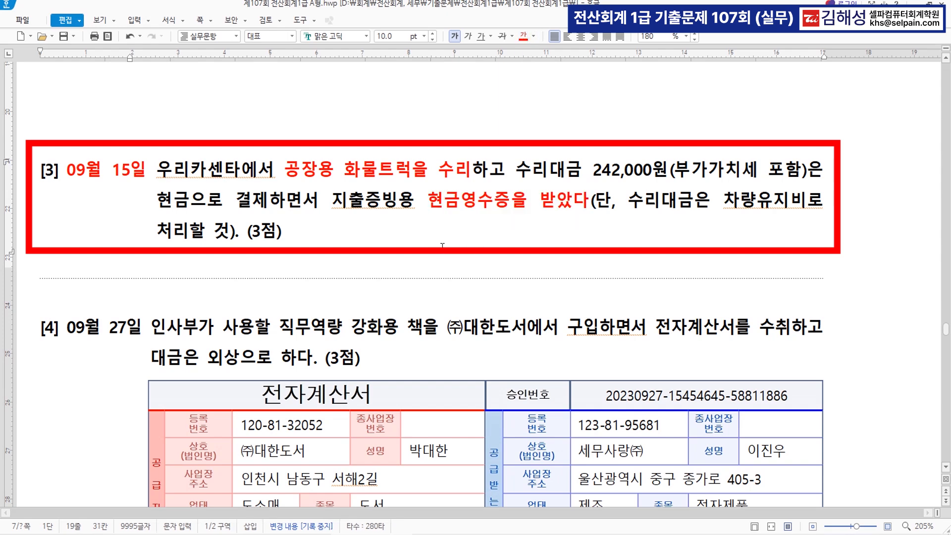
{"action": "scroll", "coordinate": [567, 381], "scroll_direction": "down", "scroll_amount": 2}
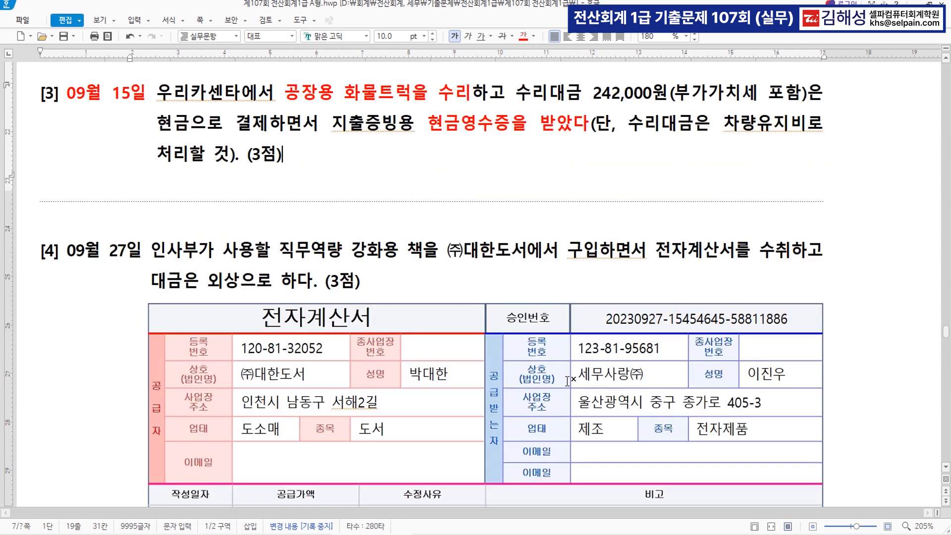
Step: Switch to the 매입매출전표입력 window and start an entry dated September 15 with VAT type 61 (현과)
{"action": "key", "text": "alt+Tab"}
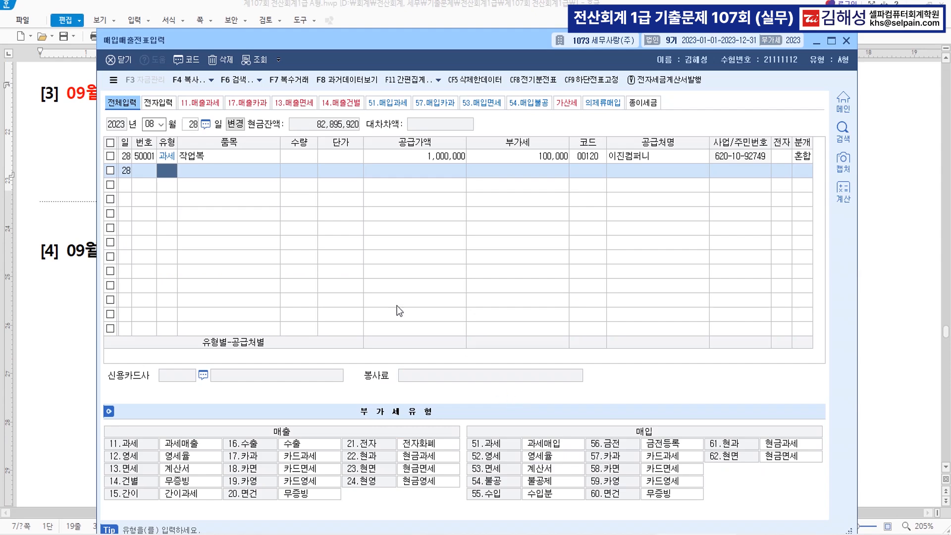
{"action": "mouse_move", "coordinate": [373, 39]}
{"action": "left_mouse_down"}
{"action": "mouse_move", "coordinate": [367, 165]}
{"action": "mouse_move", "coordinate": [377, 42]}
{"action": "left_mouse_up"}
{"action": "left_click", "coordinate": [159, 115]}
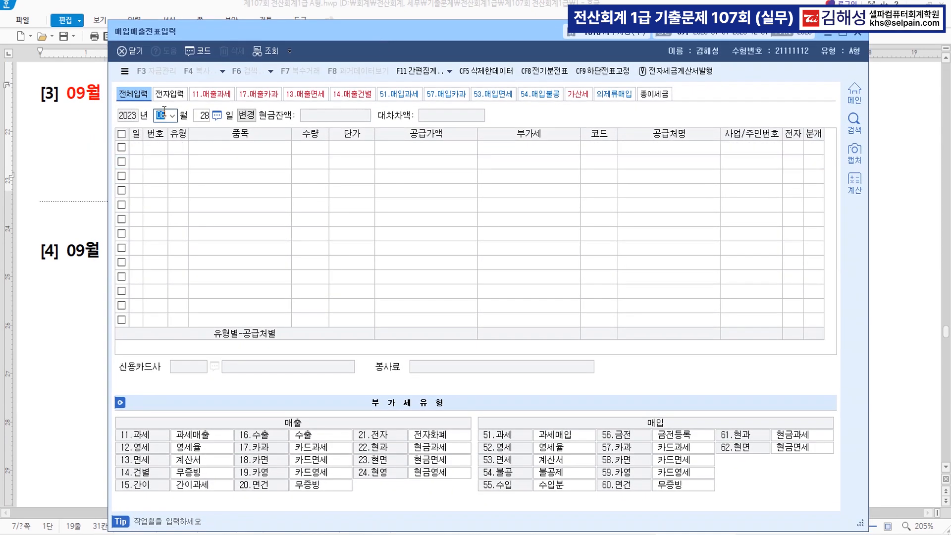
{"action": "type", "text": "09"}
{"action": "key", "text": "Return"}
{"action": "type", "text": "15"}
{"action": "key", "text": "Return"}
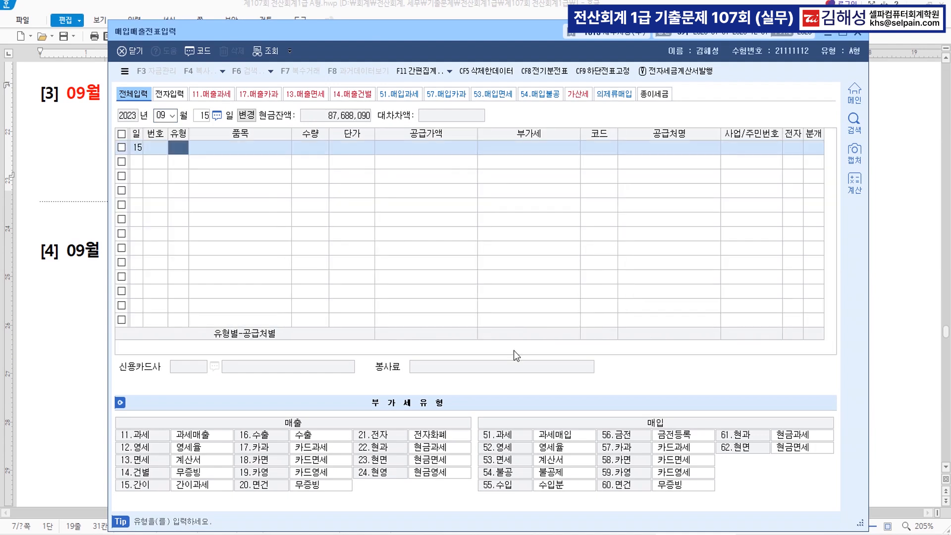
{"action": "type", "text": "61"}
{"action": "key", "text": "Return"}
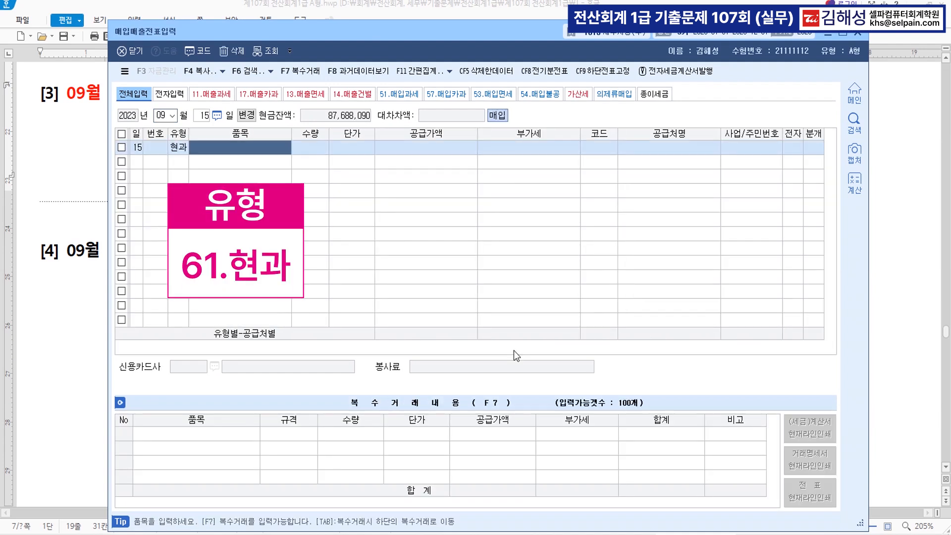
Step: Enter 수리비 as the item and the VAT-inclusive amount 242,000 as its supply value
{"action": "type", "text": "수리비"}
{"action": "key", "text": "Return"}
{"action": "key", "text": "Return"}
{"action": "key", "text": "Return"}
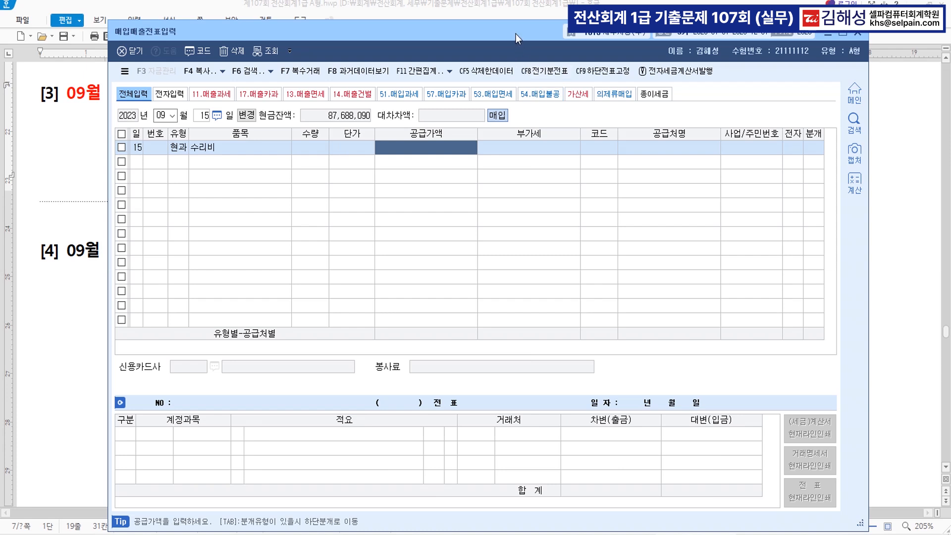
{"action": "type", "text": "220000"}
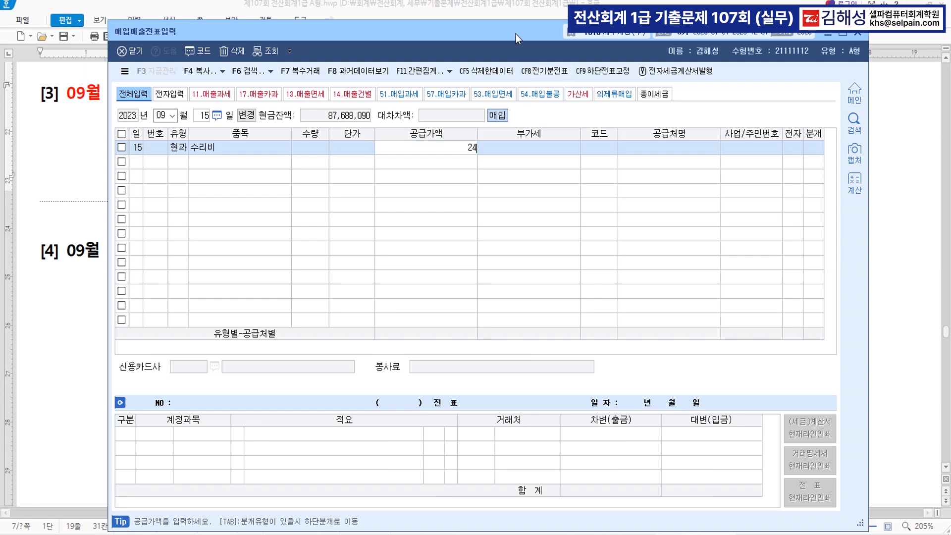
{"action": "key", "text": "Return"}
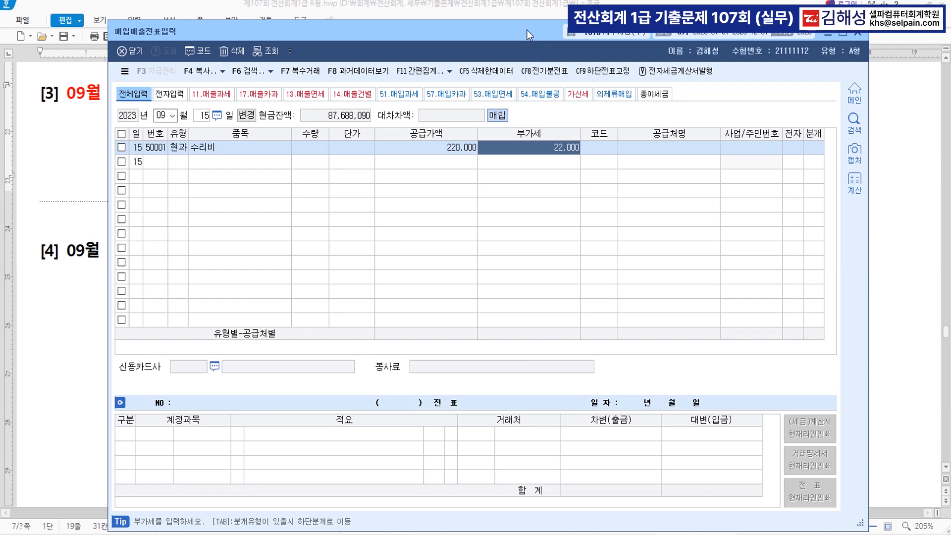
{"action": "key", "text": "Return"}
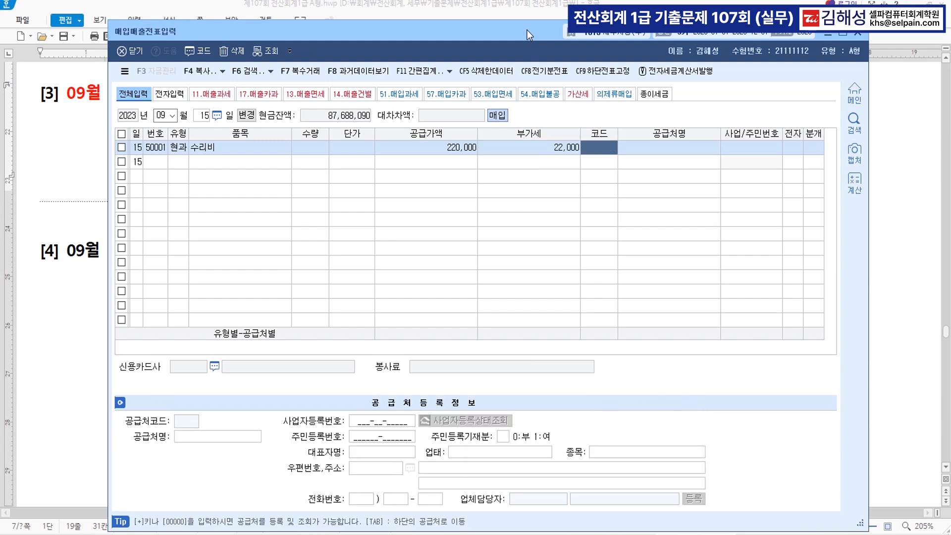
Step: Assign 우리카센타 as the supplier and choose the cash journal type (1, 현금)
{"action": "type", "text": "우리카"}
{"action": "key", "text": "Return"}
{"action": "key", "text": "Return"}
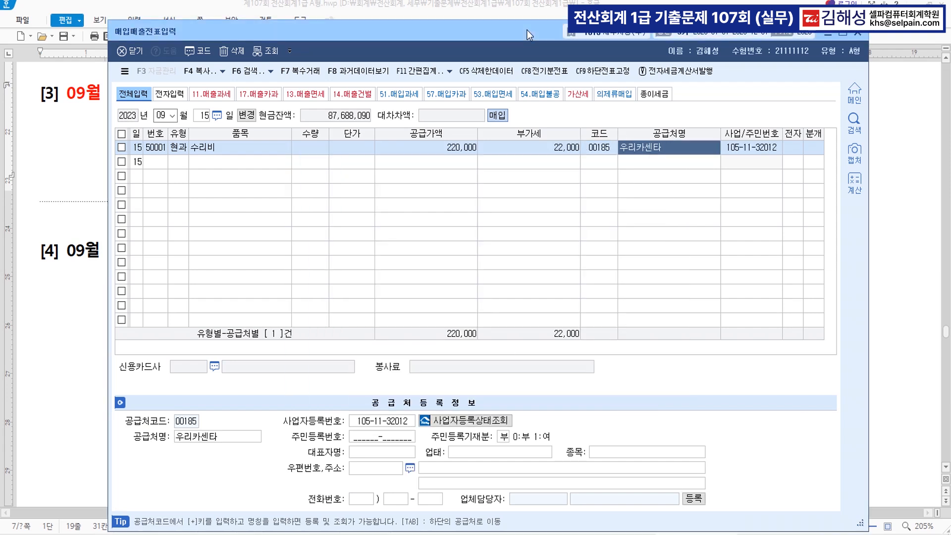
{"action": "key", "text": "Return"}
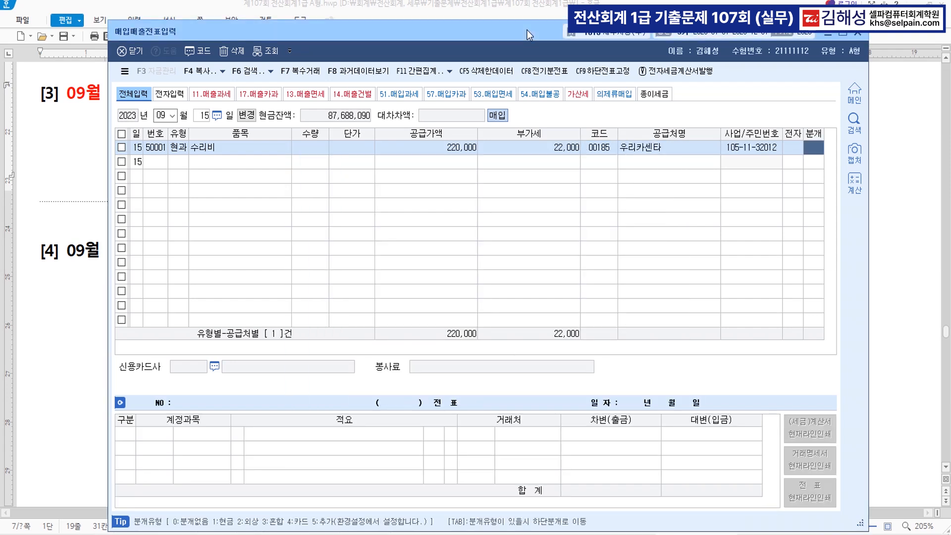
{"action": "type", "text": "1"}
{"action": "key", "text": "Return"}
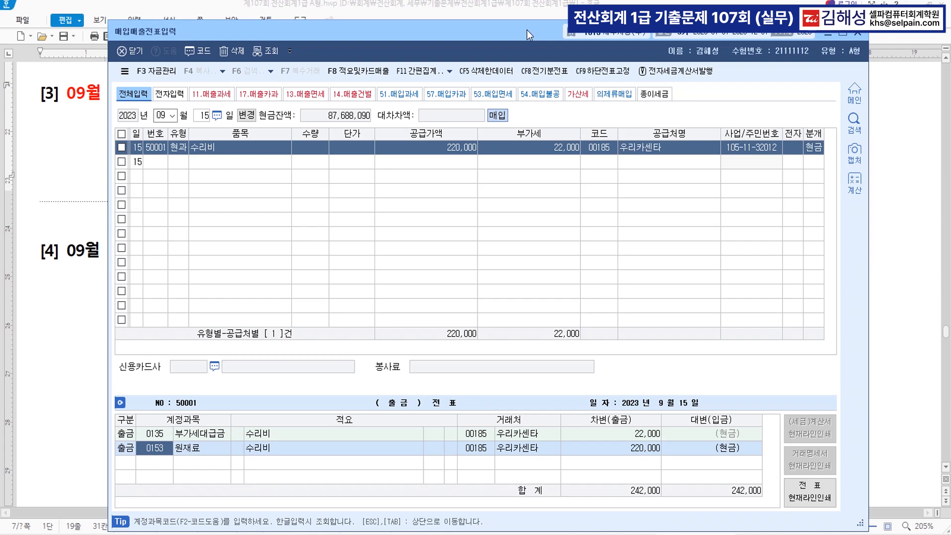
Step: Replace the 원재료 account in the journal with 0522 차량유지비 (제조원가) and complete the voucher
{"action": "type", "text": "차량"}
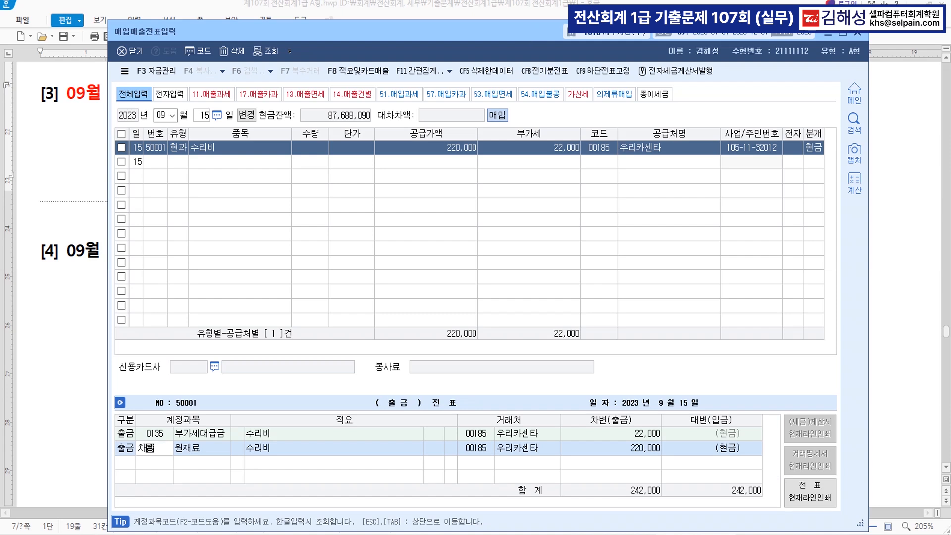
{"action": "key", "text": "Return"}
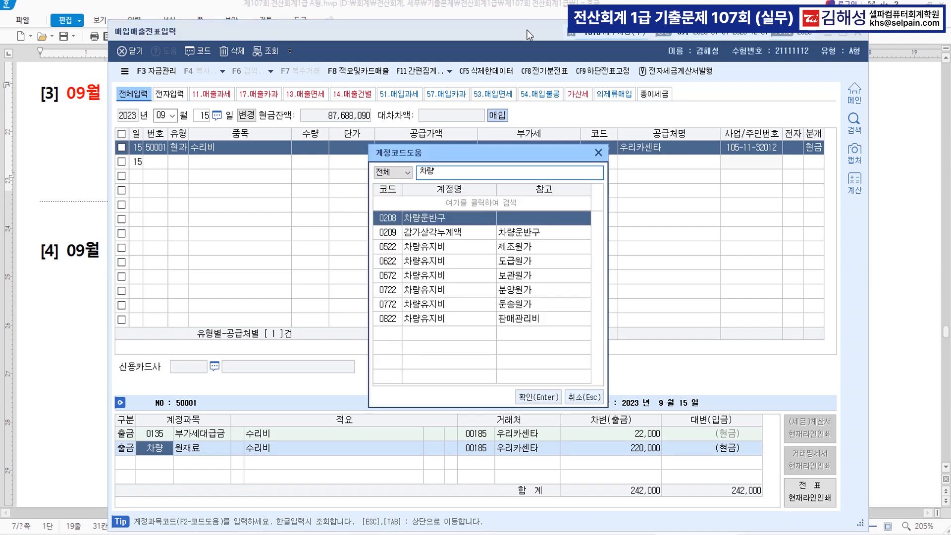
{"action": "key", "text": "Down"}
{"action": "key", "text": "Down"}
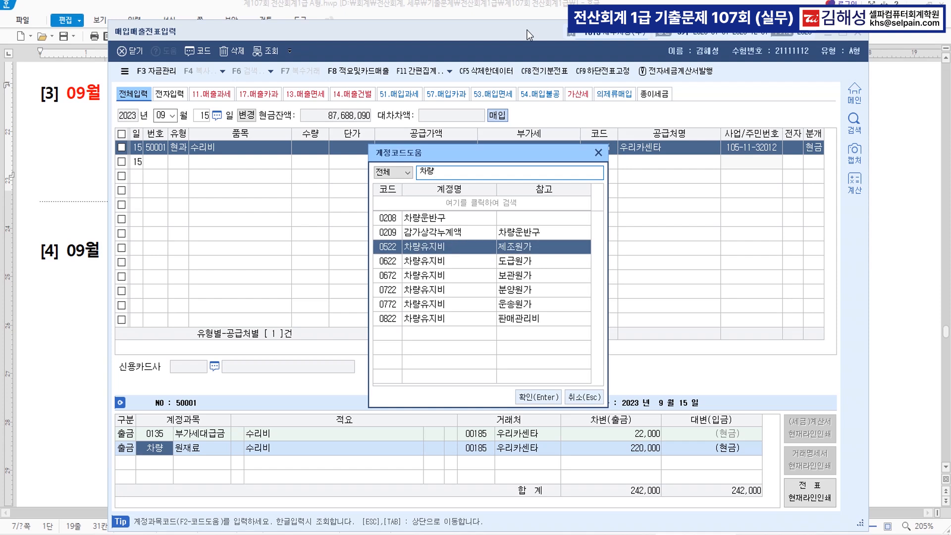
{"action": "key", "text": "Return"}
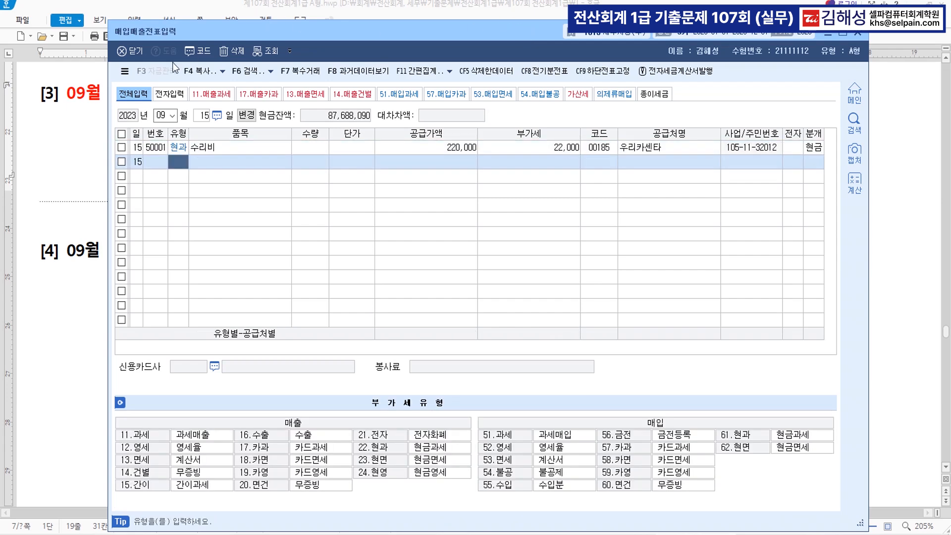
Step: Switch to the Hangul exam document and colour 차량유지비 red in question 3
{"action": "left_click", "coordinate": [74, 180]}
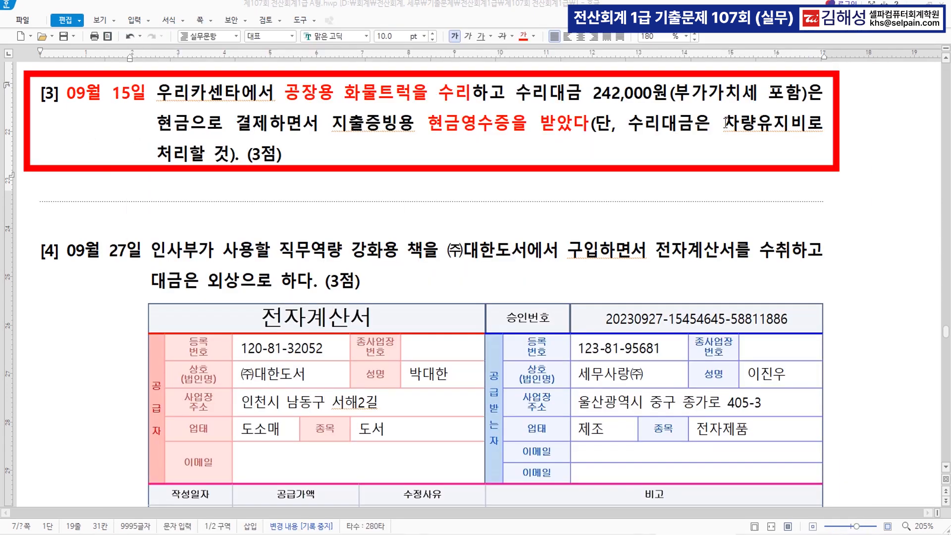
{"action": "left_click_drag", "start_coordinate": [726, 122], "coordinate": [807, 121]}
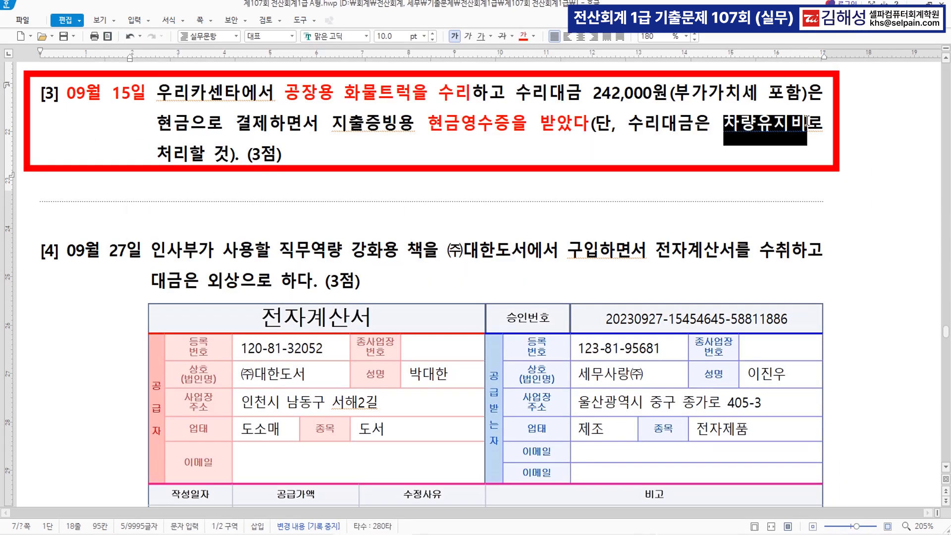
{"action": "left_click", "coordinate": [522, 37]}
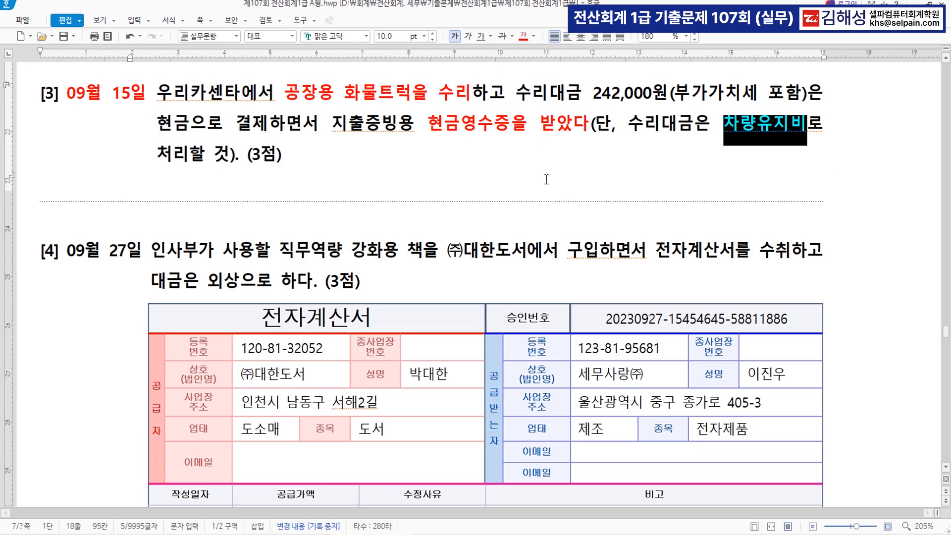
Step: Colour the date 09월 27일 and the word 전자계산서 red in question 4
{"action": "scroll", "coordinate": [539, 143], "scroll_direction": "down", "scroll_amount": 5}
{"action": "left_click_drag", "start_coordinate": [67, 96], "coordinate": [142, 96]}
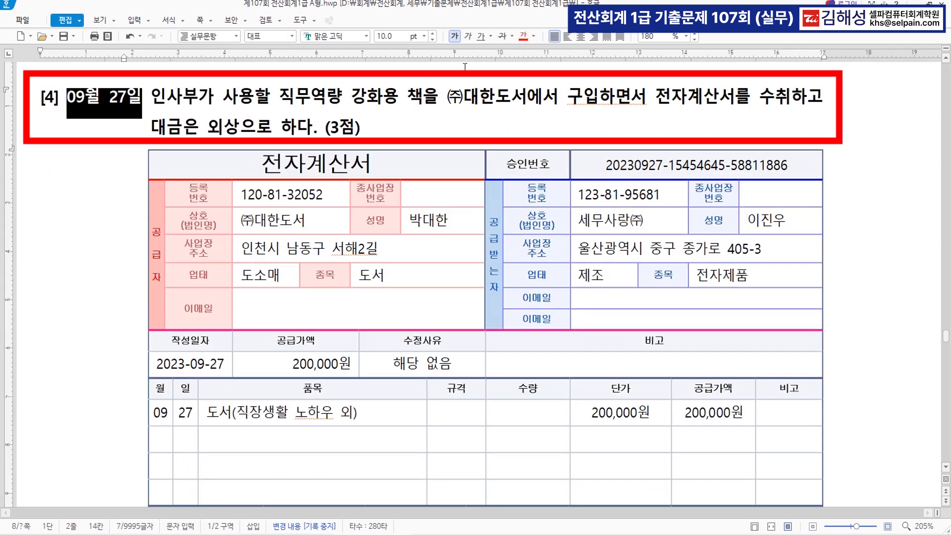
{"action": "left_click", "coordinate": [523, 36]}
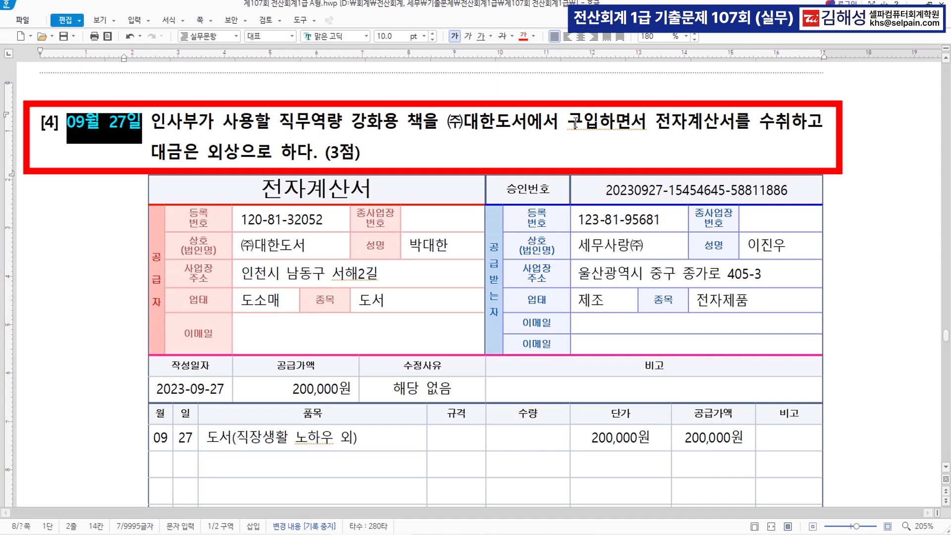
{"action": "left_click_drag", "start_coordinate": [662, 124], "coordinate": [733, 121]}
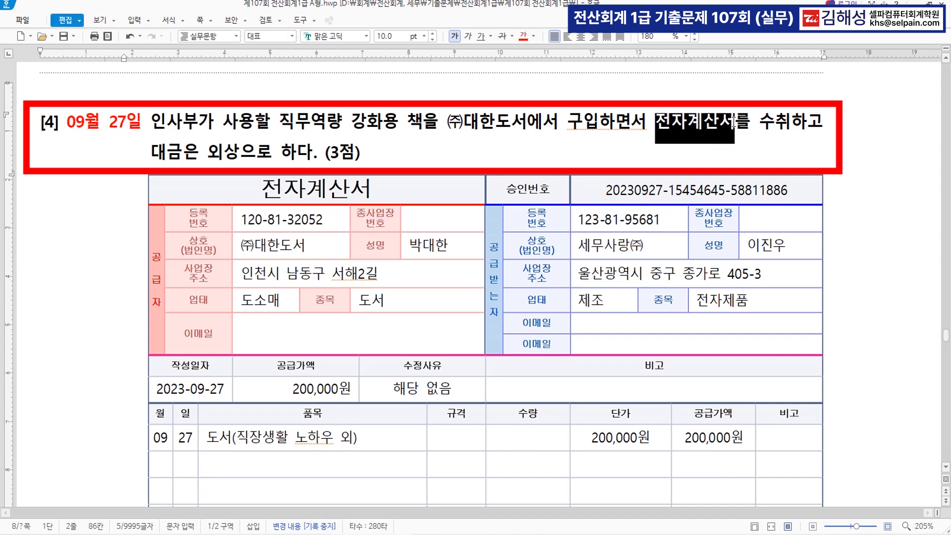
{"action": "left_click", "coordinate": [524, 39]}
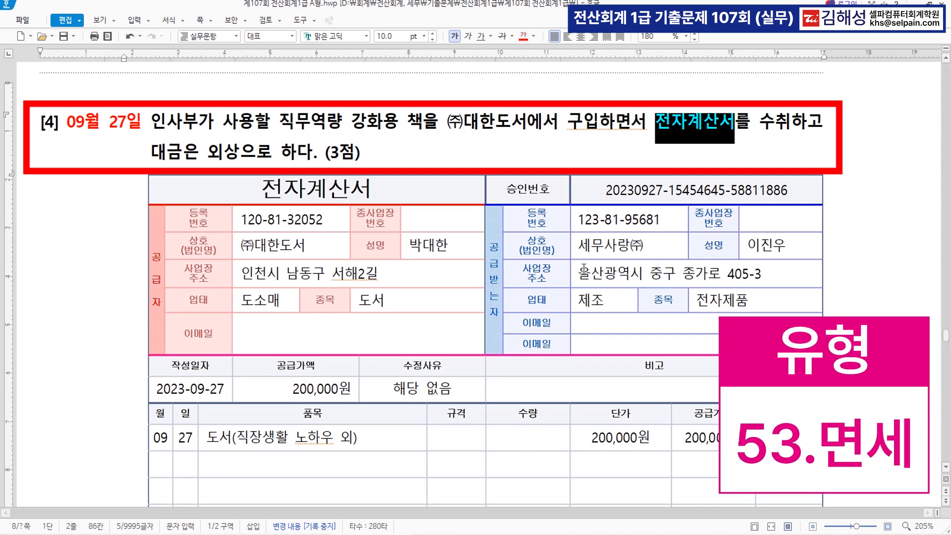
Step: Switch to the 매입매출전표입력 window and start an entry dated September 27 with VAT type 53 (면세)
{"action": "key", "text": "alt+Tab"}
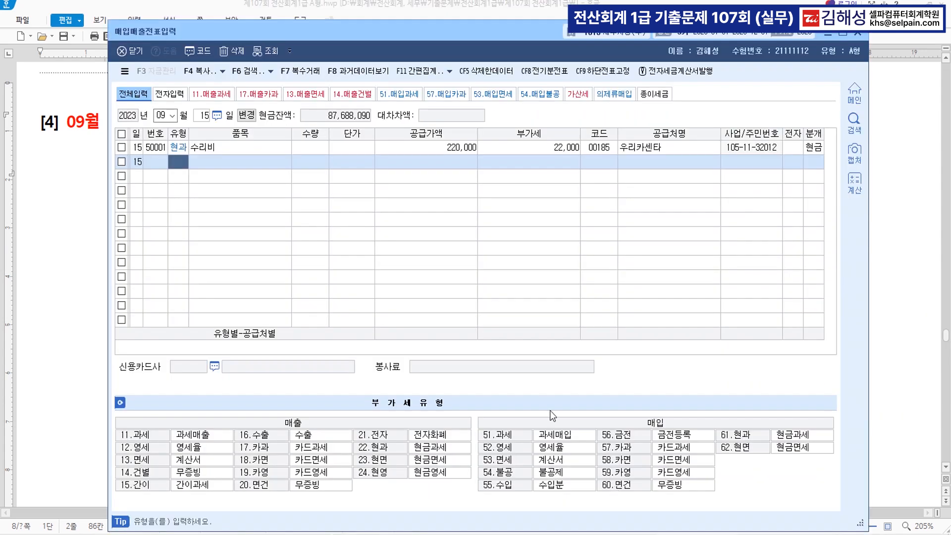
{"action": "left_click_drag", "start_coordinate": [457, 28], "coordinate": [462, 216]}
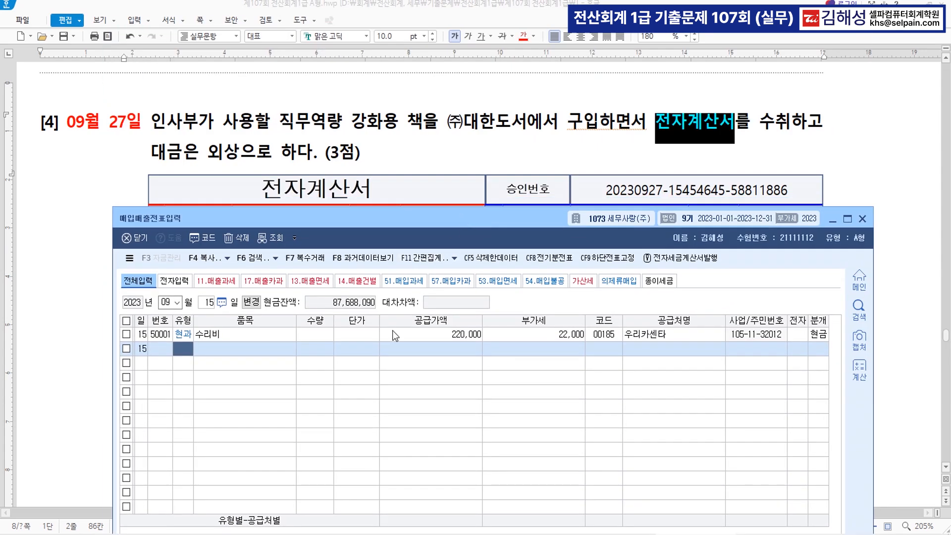
{"action": "key", "text": "Escape"}
{"action": "type", "text": "27"}
{"action": "key", "text": "Return"}
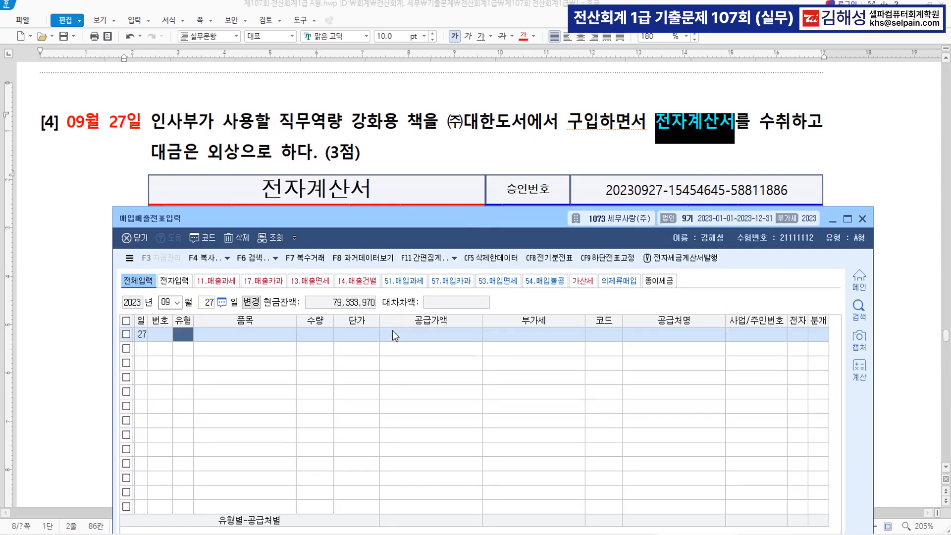
{"action": "type", "text": "53"}
{"action": "key", "text": "Return"}
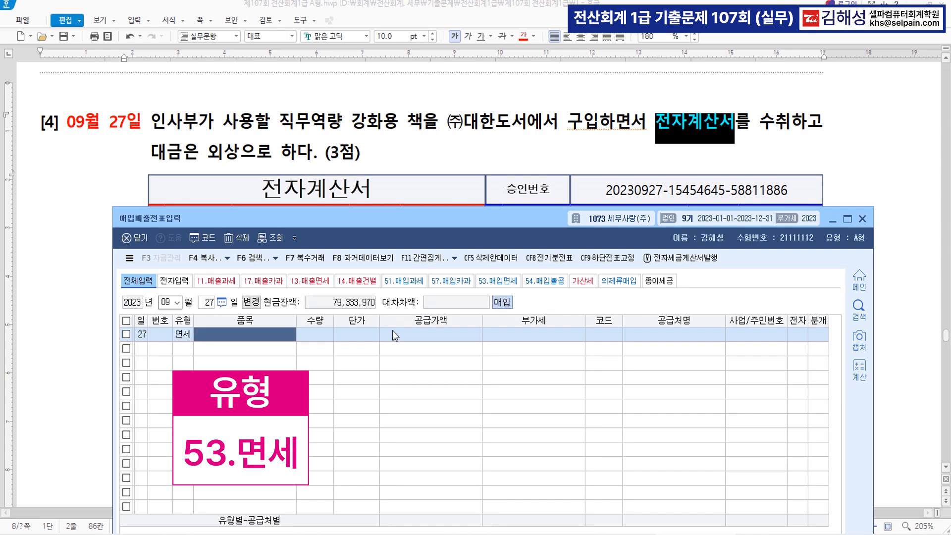
Step: Enter 책 as the item with a supply value of 200,000 on the September 27 line
{"action": "type", "text": "책"}
{"action": "key", "text": "Return"}
{"action": "key", "text": "Return"}
{"action": "key", "text": "Return"}
{"action": "left_click_drag", "start_coordinate": [410, 221], "coordinate": [436, 96]}
{"action": "type", "text": "200,000"}
{"action": "key", "text": "Return"}
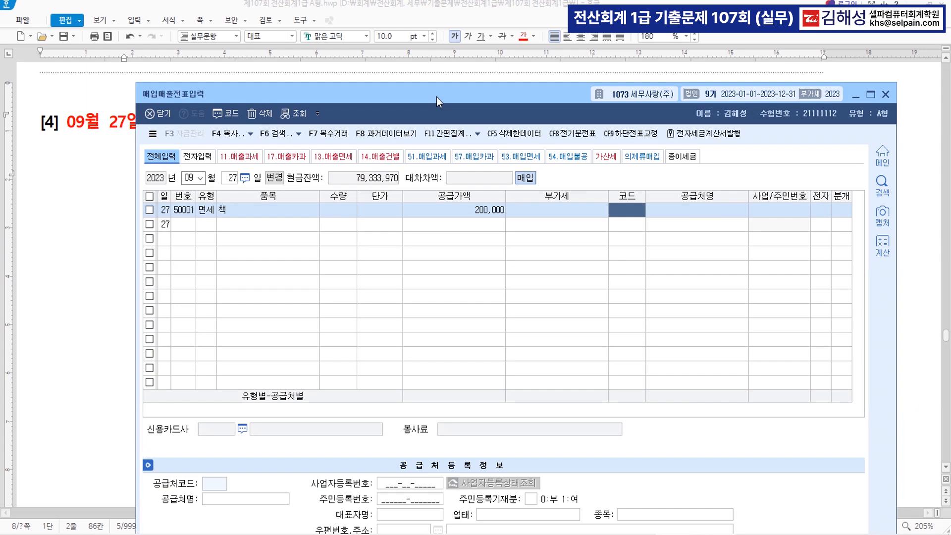
Step: Set (주)대한도서 as the supplier on the September 27 line, mark it electronic (여), and choose journal type 3 (혼합)
{"action": "type", "text": "대한"}
{"action": "key", "text": "Return"}
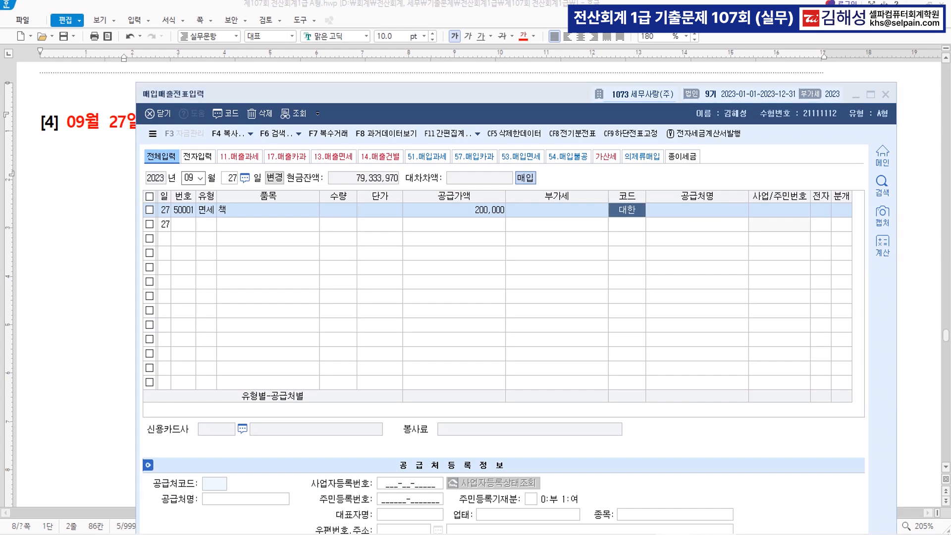
{"action": "key", "text": "Return"}
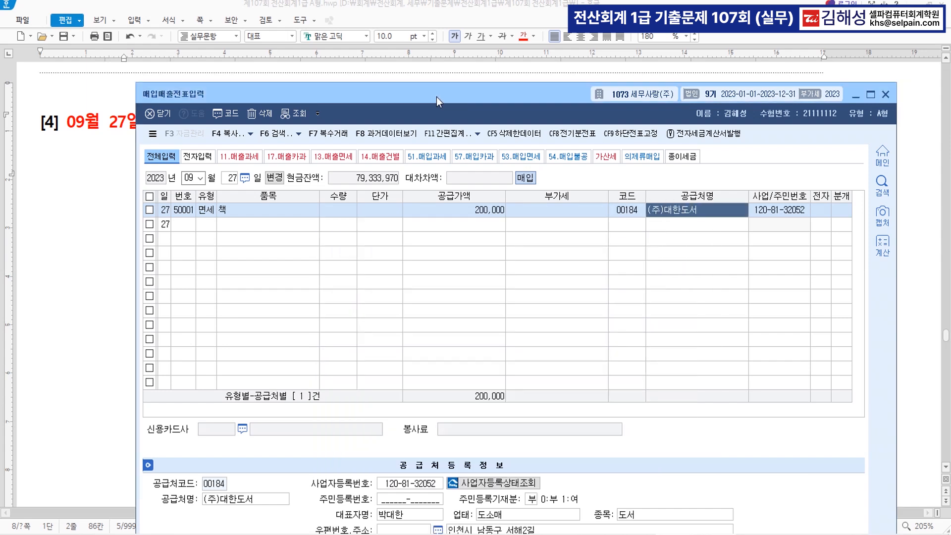
{"action": "type", "text": "1"}
{"action": "key", "text": "Return"}
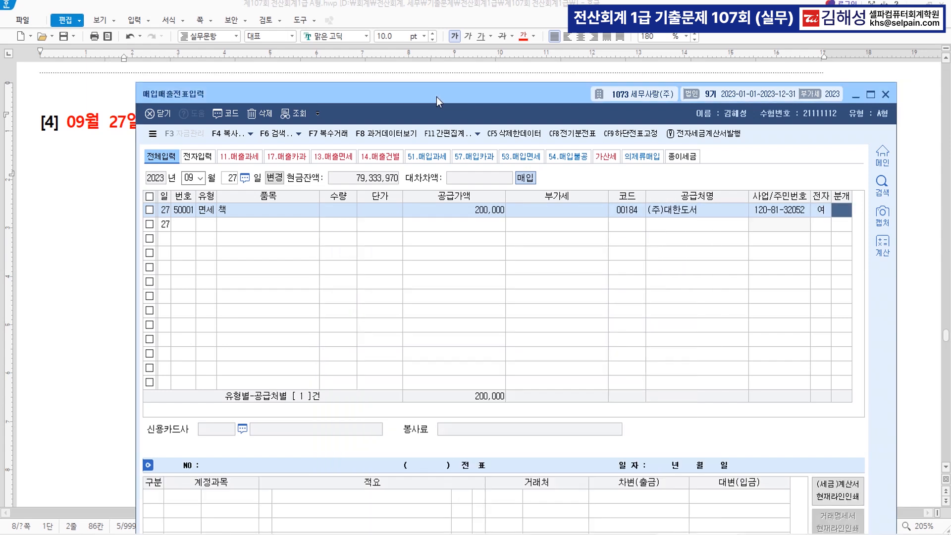
{"action": "type", "text": "3"}
{"action": "key", "text": "Return"}
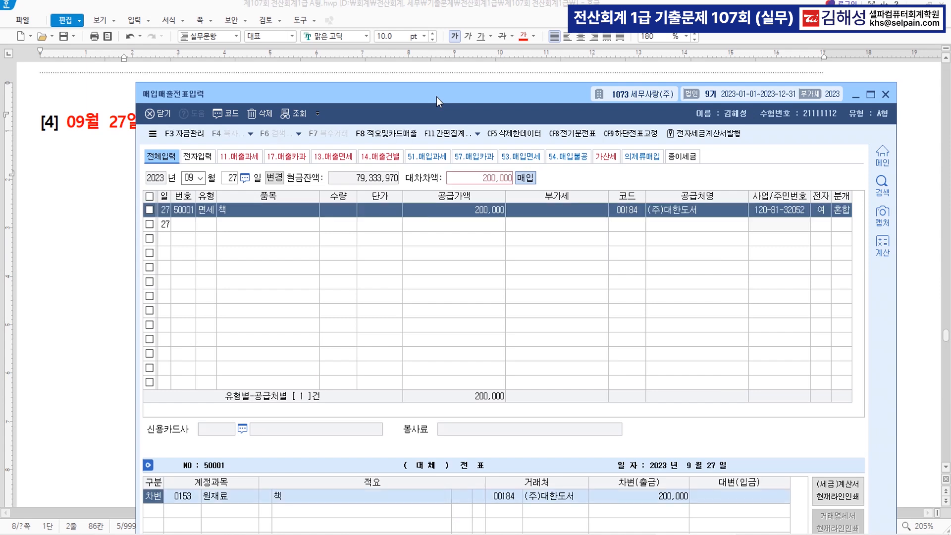
Step: Change the debit account of the September 27 journal to 0826 도서인쇄비 (판매관리비)
{"action": "key", "text": "Return"}
{"action": "type", "text": "도서"}
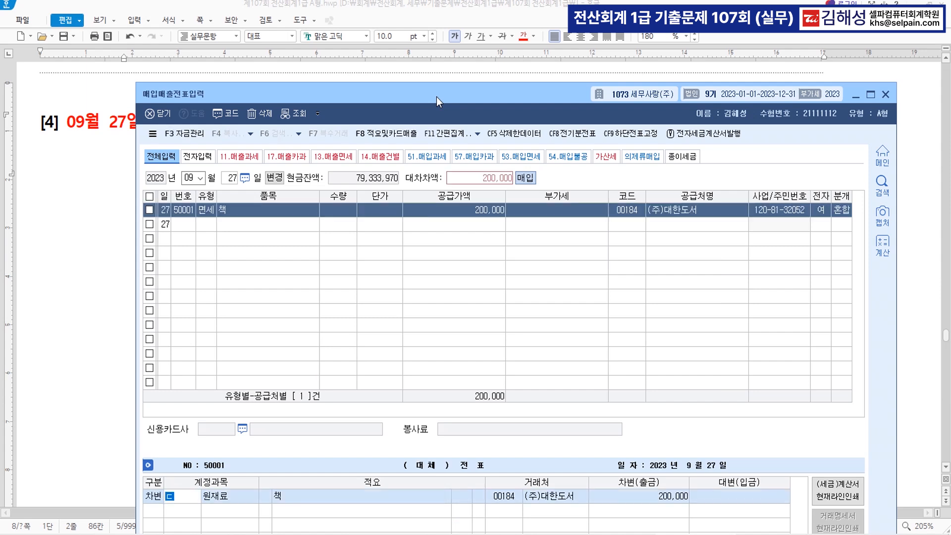
{"action": "key", "text": "Return"}
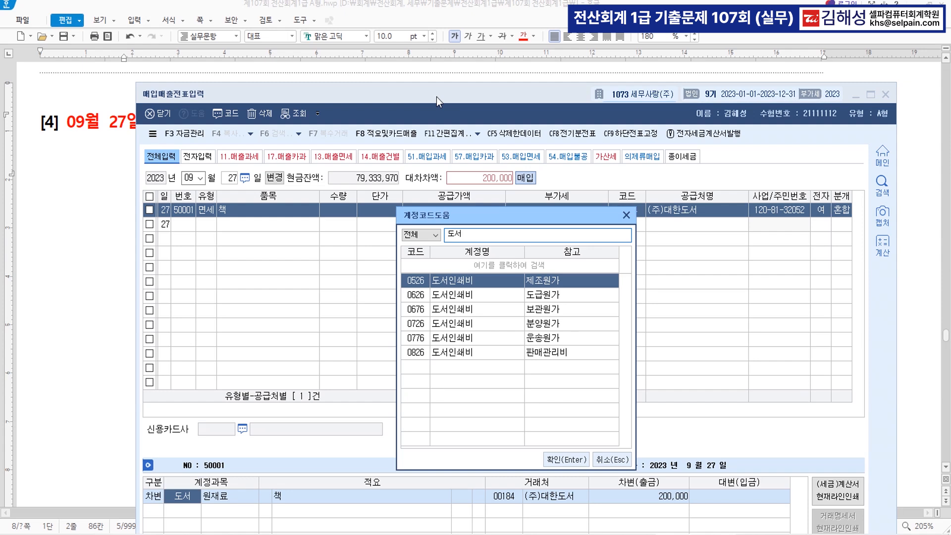
{"action": "key", "text": "Down"}
{"action": "key", "text": "Down"}
{"action": "key", "text": "Down"}
{"action": "key", "text": "Down"}
{"action": "key", "text": "Down"}
{"action": "key", "text": "Return"}
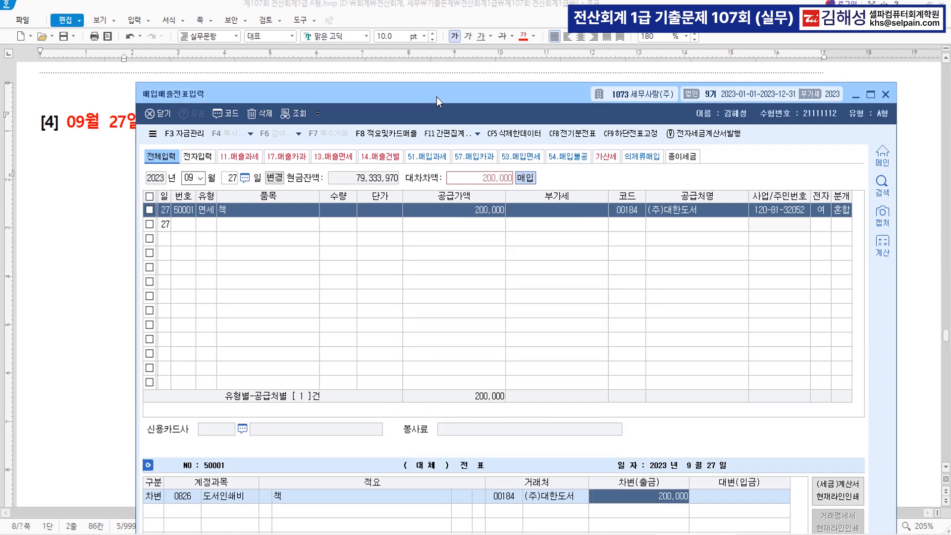
Step: Add a credit line to account 253 미지급금, check it against question 4, and complete the September 27 voucher
{"action": "key", "text": "Return"}
{"action": "type", "text": "4253"}
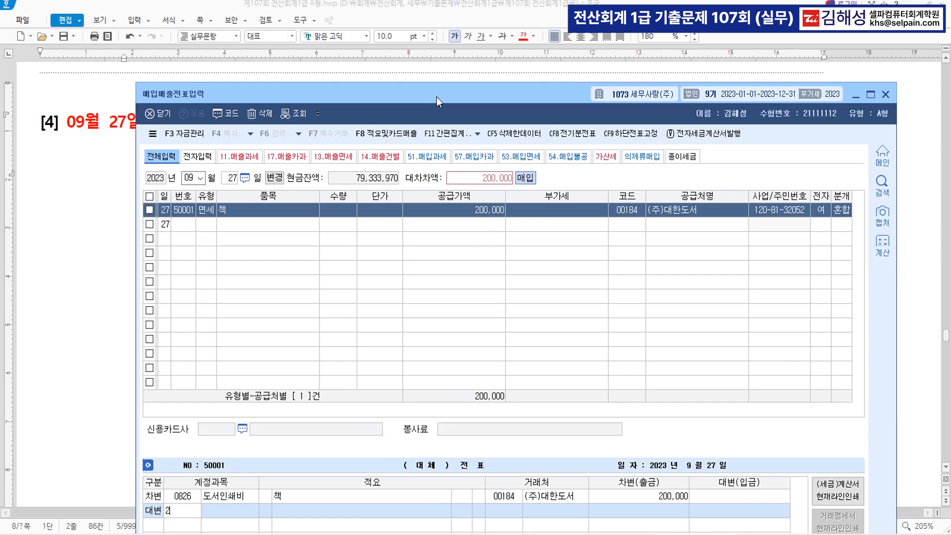
{"action": "key", "text": "Return"}
{"action": "left_click_drag", "start_coordinate": [458, 95], "coordinate": [462, 193]}
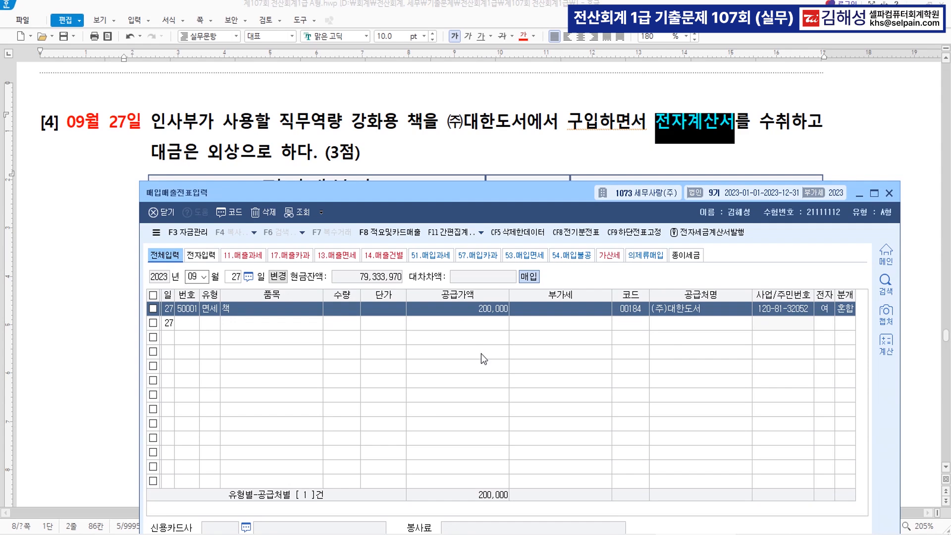
{"action": "left_click_drag", "start_coordinate": [504, 198], "coordinate": [462, 66]}
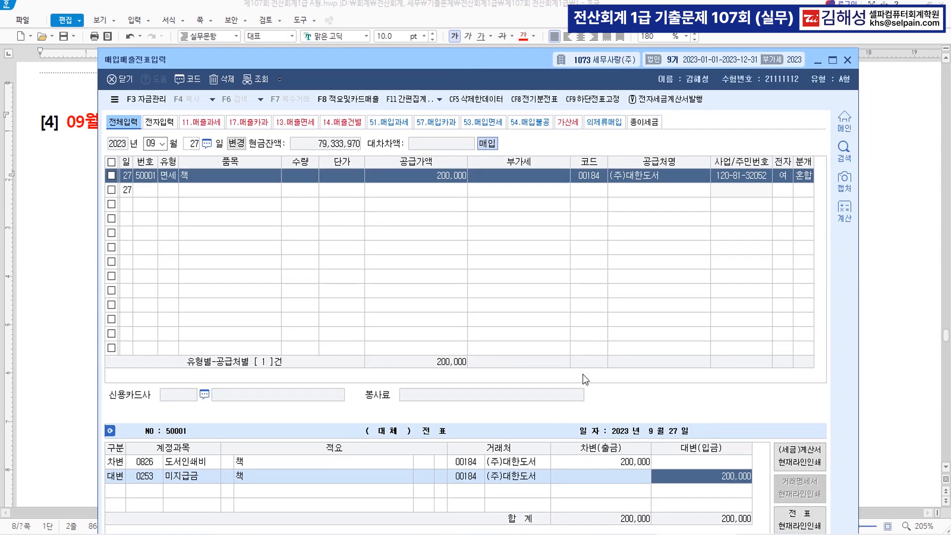
{"action": "key", "text": "Return"}
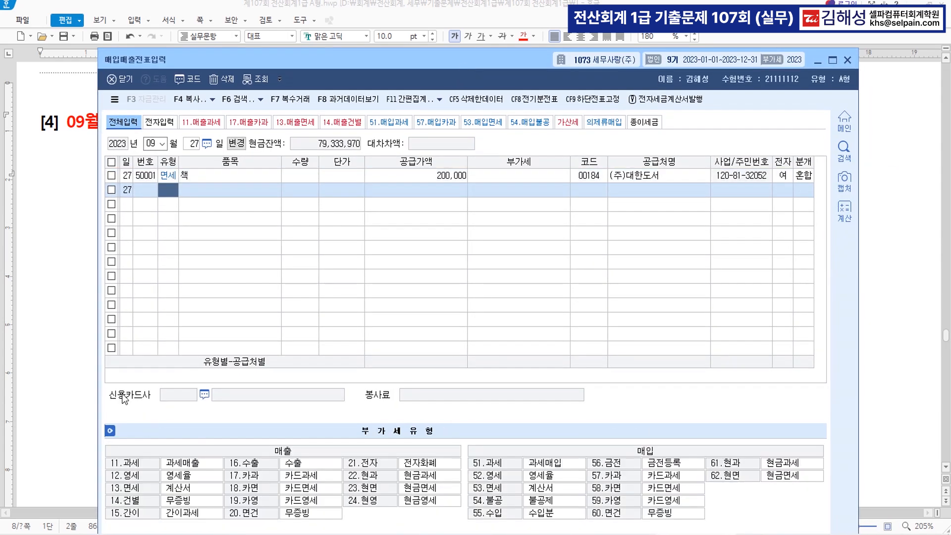
Step: Switch to the Hangul exam document and colour the date 09월 30일 red in question 5
{"action": "left_click", "coordinate": [81, 355]}
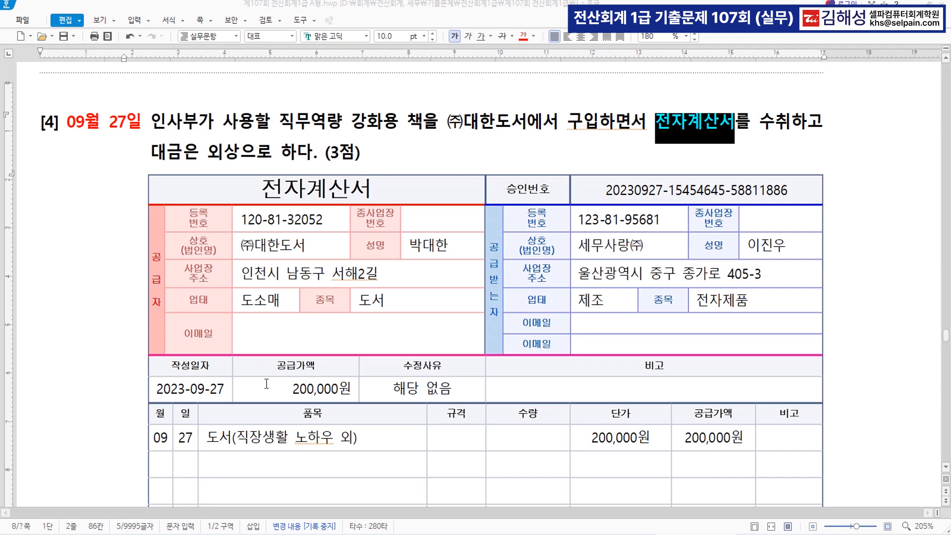
{"action": "scroll", "coordinate": [267, 391], "scroll_direction": "down", "scroll_amount": 5}
{"action": "scroll", "coordinate": [316, 401], "scroll_direction": "down", "scroll_amount": 3}
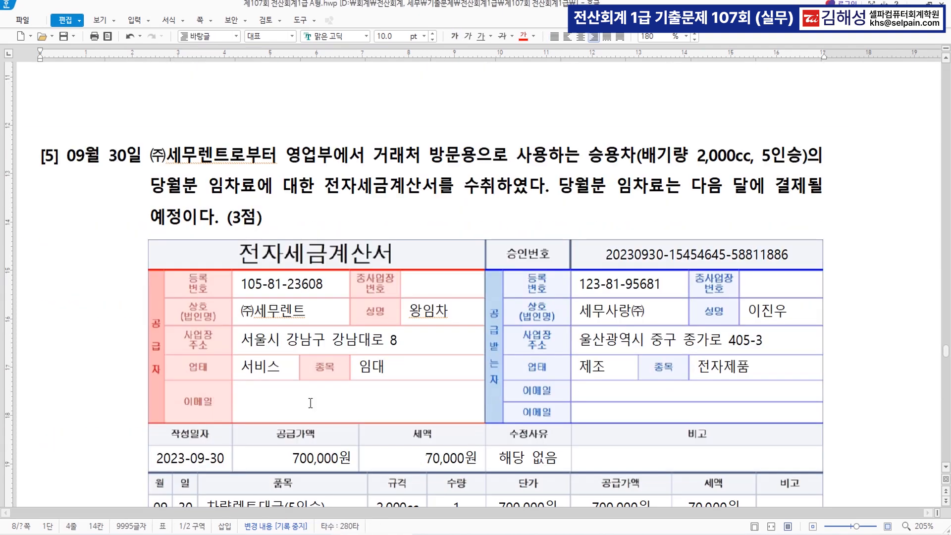
{"action": "left_click_drag", "start_coordinate": [68, 159], "coordinate": [141, 158]}
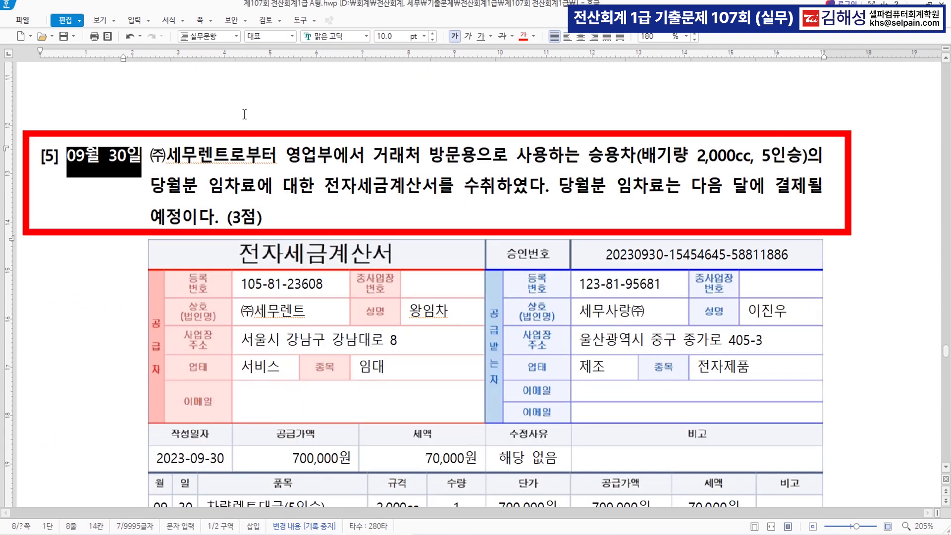
{"action": "left_click", "coordinate": [523, 36]}
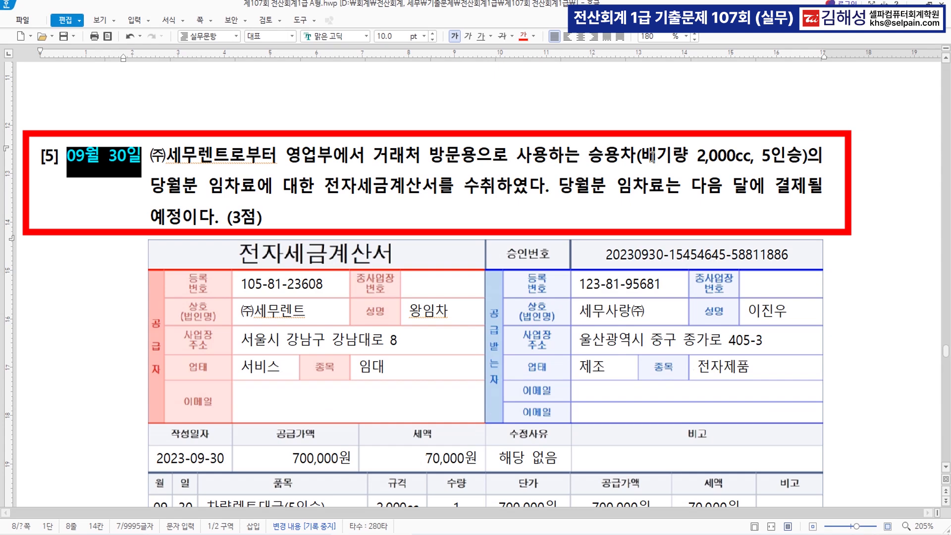
Step: Colour 승용차(배기량 2,000cc, 5인승 and 전자세금계산서를 red in question 5
{"action": "left_click", "coordinate": [602, 154]}
{"action": "left_click_drag", "start_coordinate": [602, 154], "coordinate": [798, 160]}
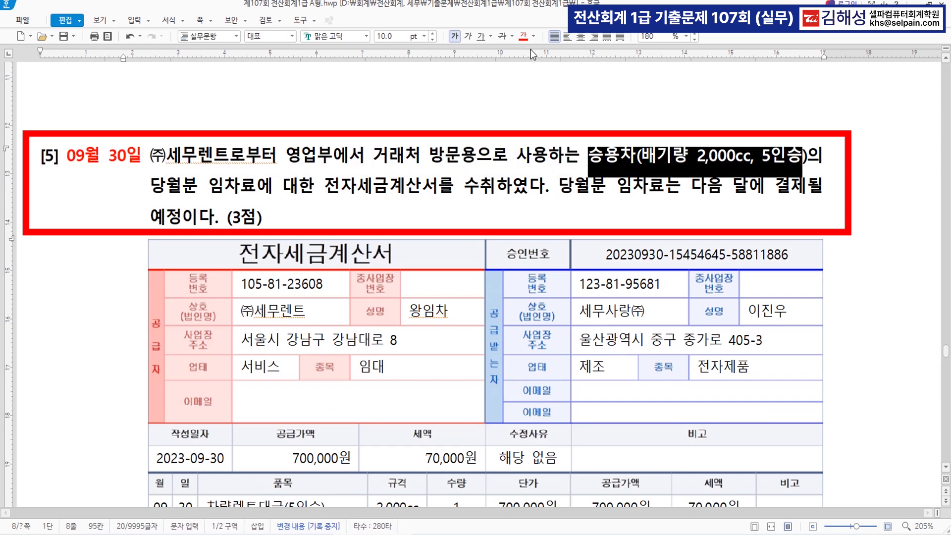
{"action": "left_click", "coordinate": [523, 35]}
{"action": "left_click_drag", "start_coordinate": [325, 189], "coordinate": [452, 192]}
{"action": "left_click", "coordinate": [522, 35]}
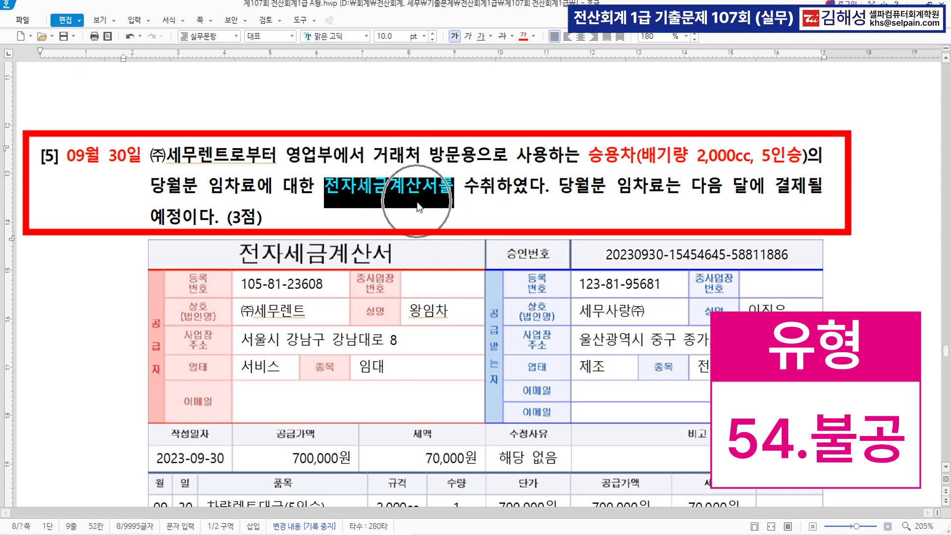
Step: Colour the first 임차료 in question 5 blue
{"action": "scroll", "coordinate": [422, 246], "scroll_direction": "down", "scroll_amount": 3}
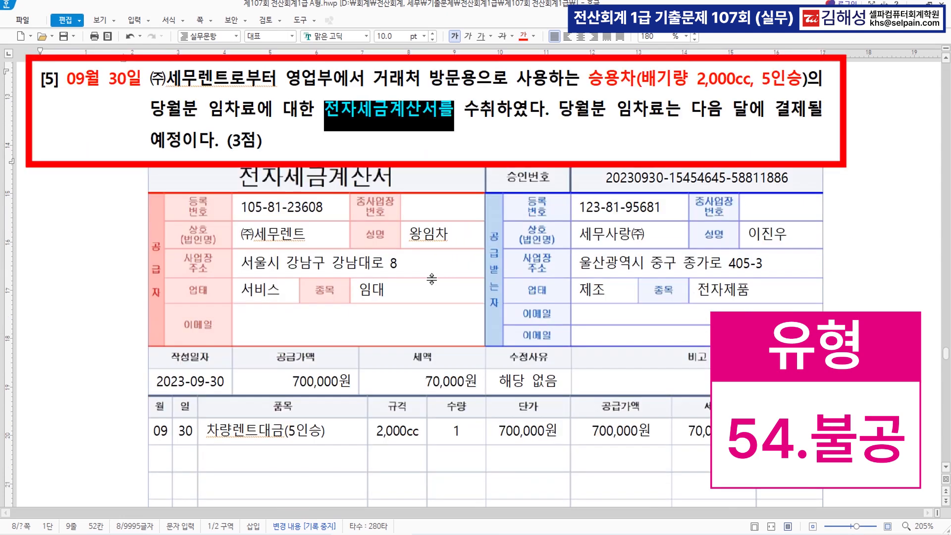
{"action": "left_click_drag", "start_coordinate": [209, 110], "coordinate": [255, 109]}
{"action": "left_click", "coordinate": [534, 37]}
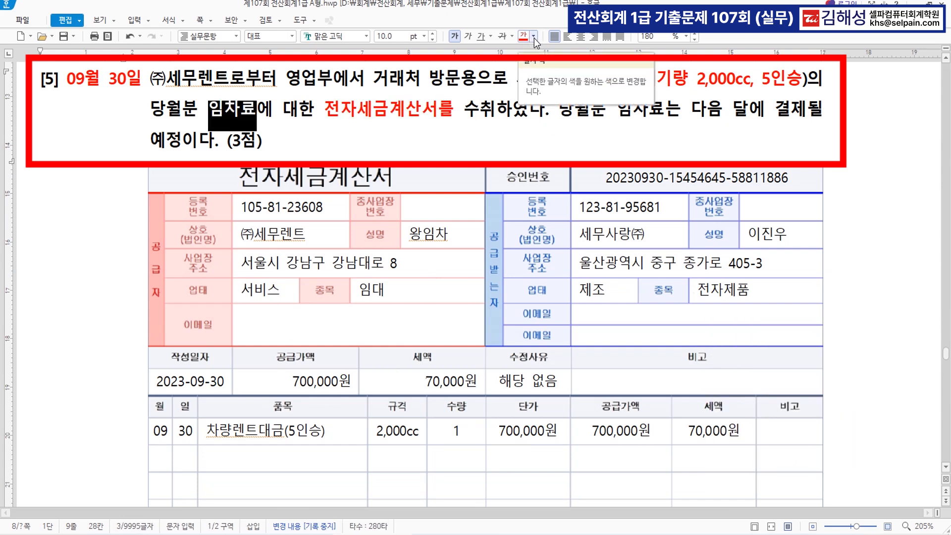
{"action": "left_click", "coordinate": [595, 84]}
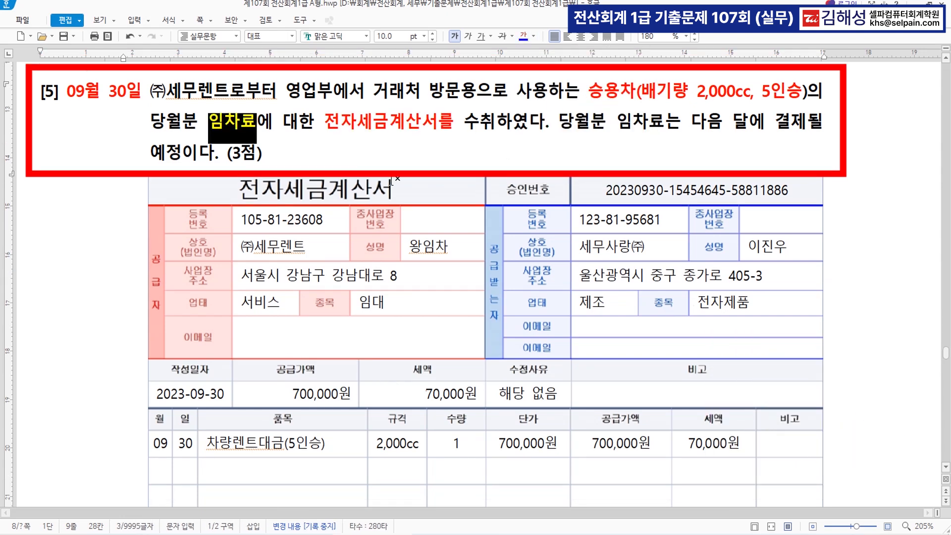
{"action": "left_click", "coordinate": [241, 135]}
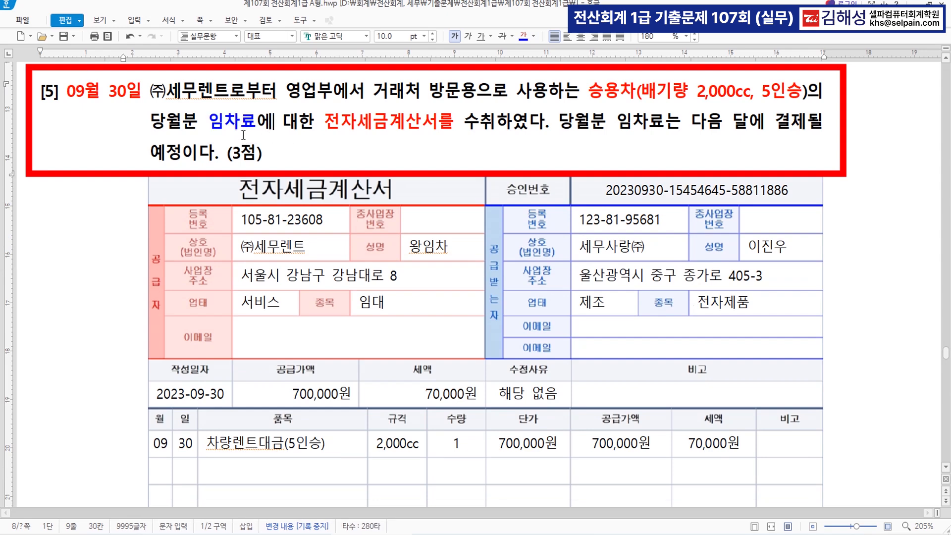
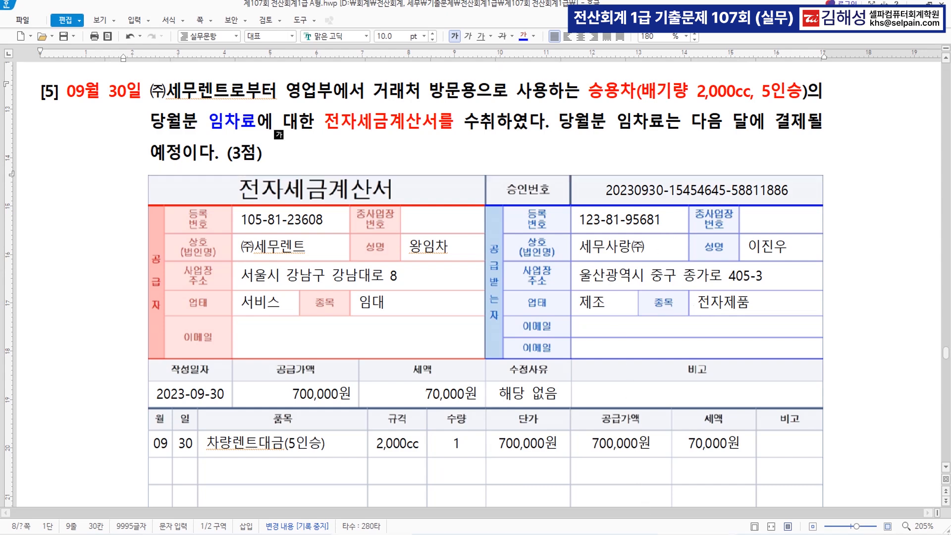
Step: Switch to the 매입매출전표입력 window and start an entry dated September 30 with VAT type 54 (불공)
{"action": "key", "text": "alt+Tab"}
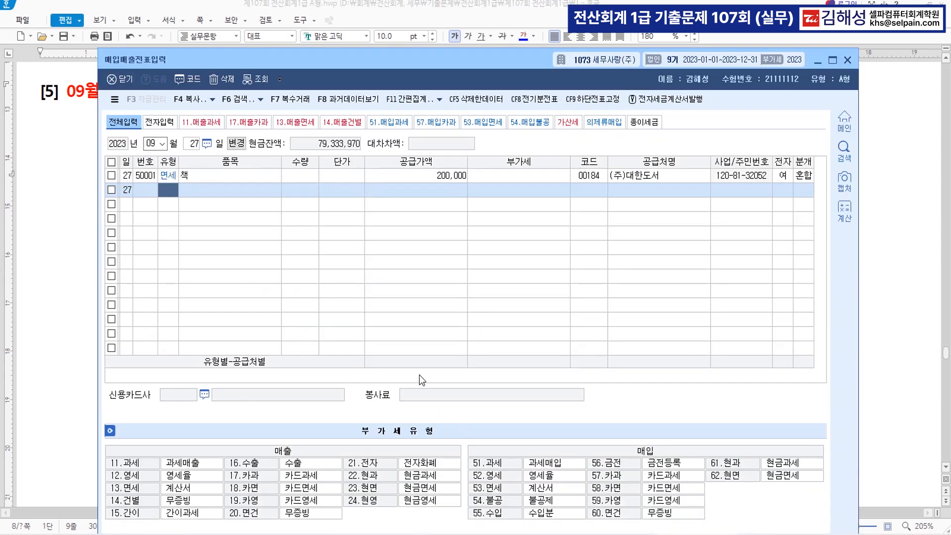
{"action": "key", "text": "Escape"}
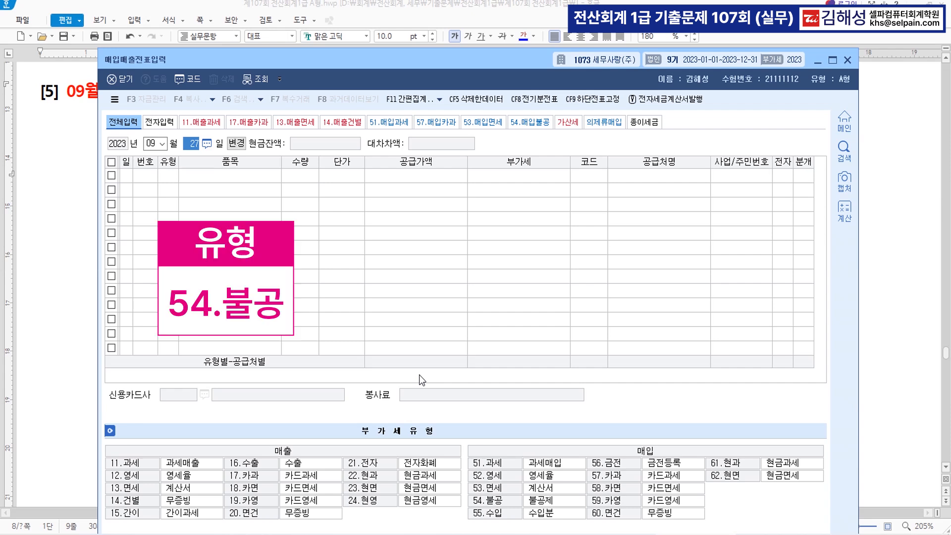
{"action": "type", "text": "30"}
{"action": "key", "text": "Return"}
{"action": "key", "text": "Return"}
{"action": "type", "text": "54"}
{"action": "key", "text": "Return"}
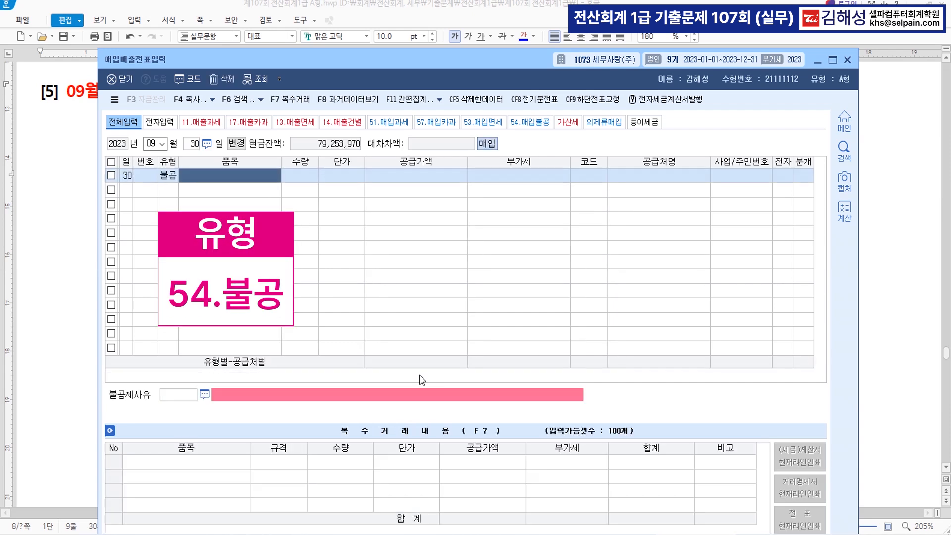
Step: Enter 렌트료 as the item with a supply value of 700,000 on the September 30 line
{"action": "type", "text": "레트로"}
{"action": "key", "text": "Return"}
{"action": "key", "text": "shift+Tab"}
{"action": "type", "text": "렌트료"}
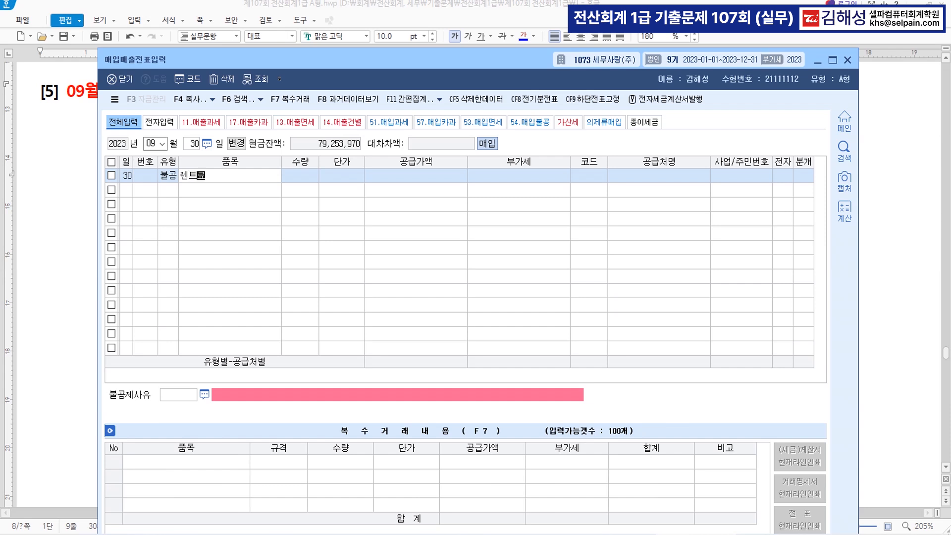
{"action": "key", "text": "Return"}
{"action": "key", "text": "Return"}
{"action": "key", "text": "Return"}
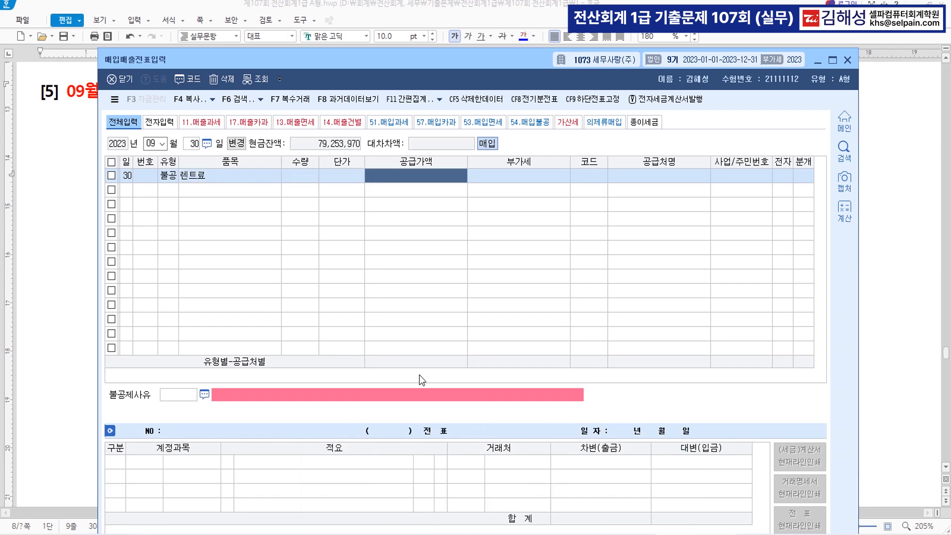
{"action": "type", "text": "700000"}
{"action": "key", "text": "Return"}
{"action": "key", "text": "Return"}
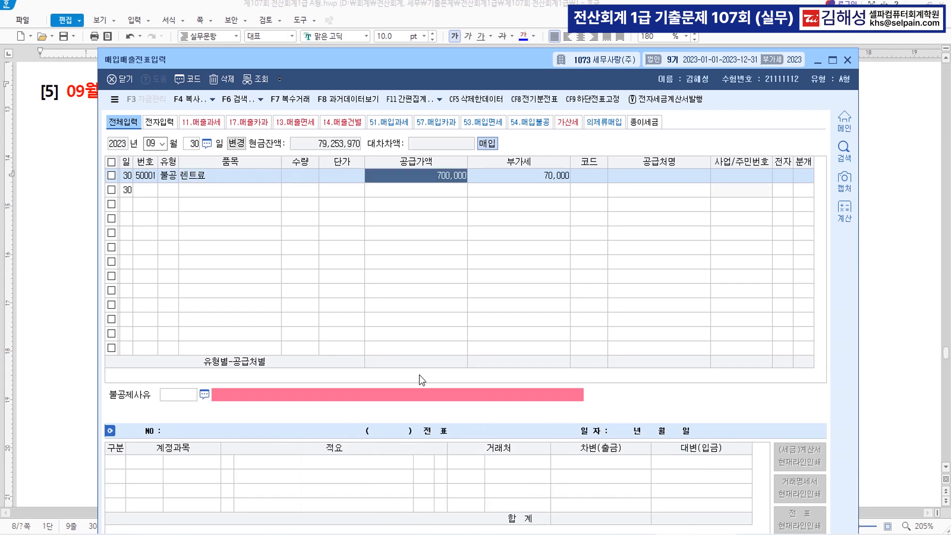
Step: Set (주)세무렌트 as the supplier on the September 30 line and mark it electronic (여)
{"action": "type", "text": "세무"}
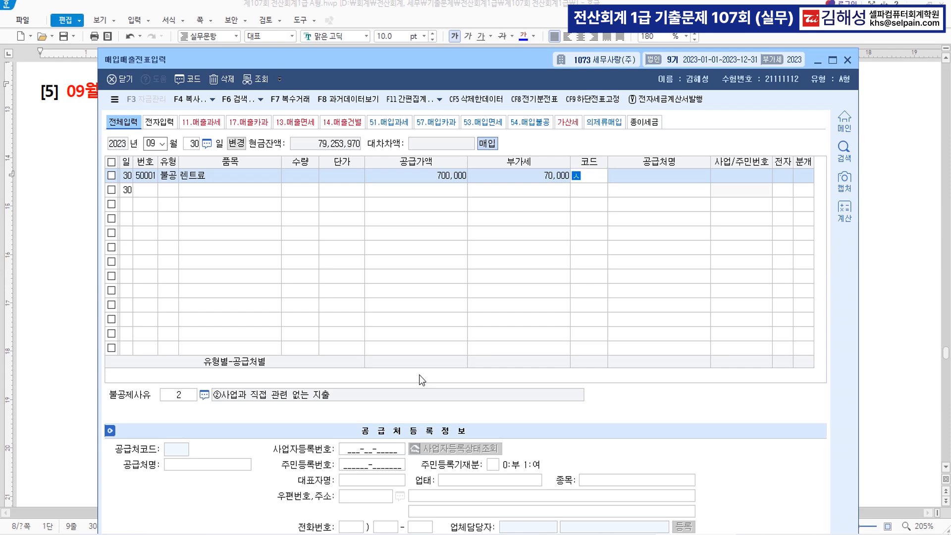
{"action": "key", "text": "Return"}
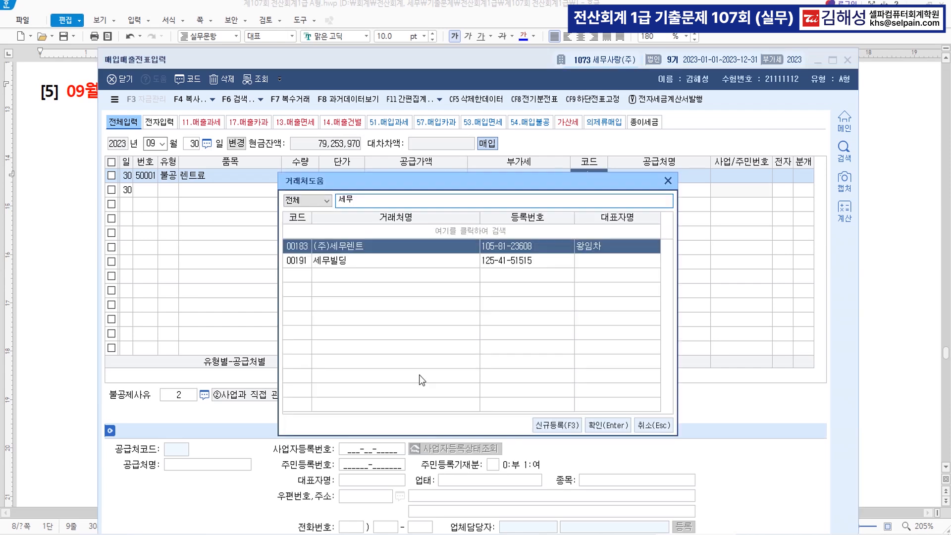
{"action": "key", "text": "Return"}
{"action": "type", "text": "1"}
{"action": "key", "text": "Return"}
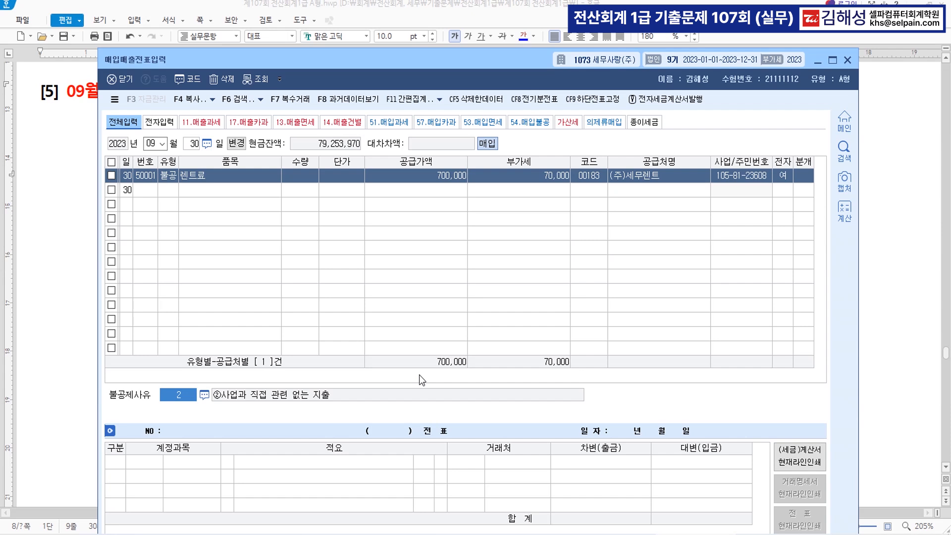
Step: Set the non-deduction reason to 3 (비영업용 소형승용자동차 구입·유지 및 임차) and the journal type to 3 (혼합)
{"action": "key", "text": "F2"}
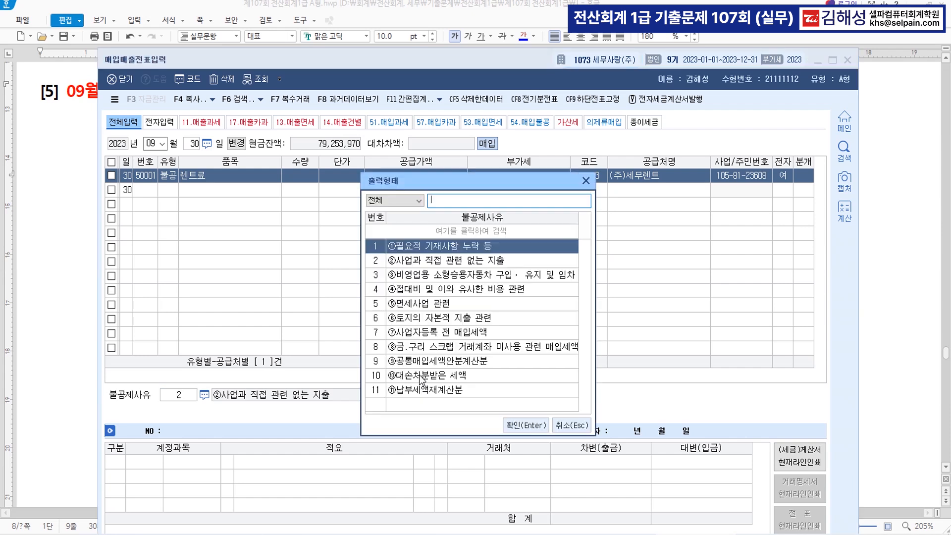
{"action": "key", "text": "Down"}
{"action": "key", "text": "Down"}
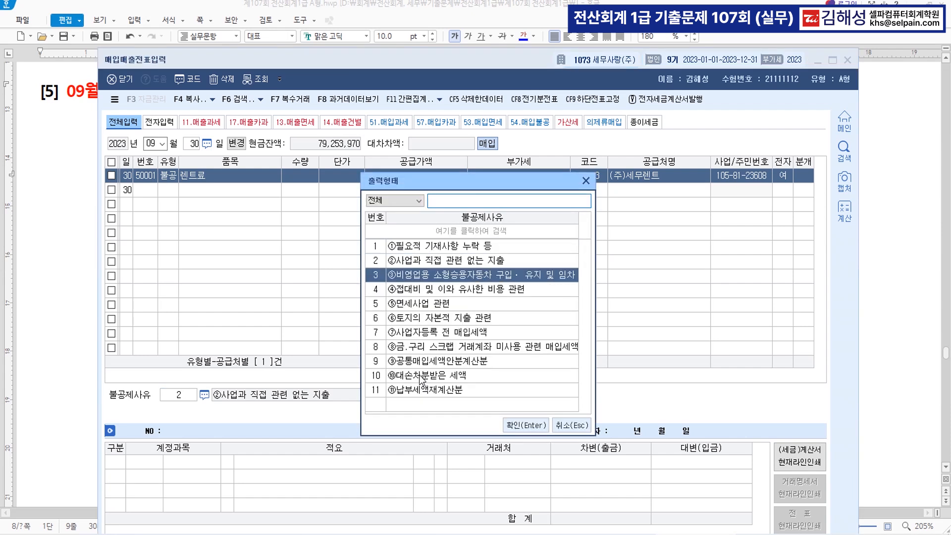
{"action": "key", "text": "Return"}
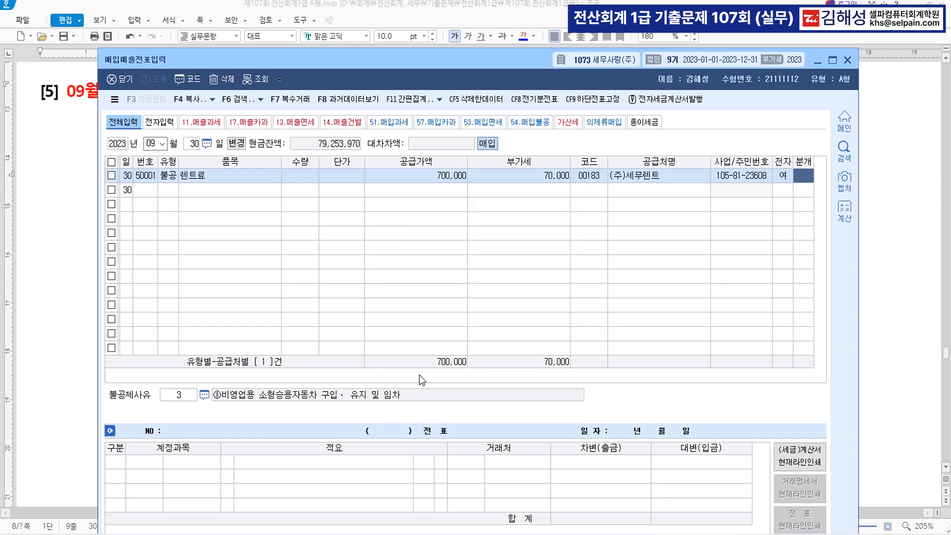
{"action": "type", "text": "3"}
{"action": "key", "text": "Return"}
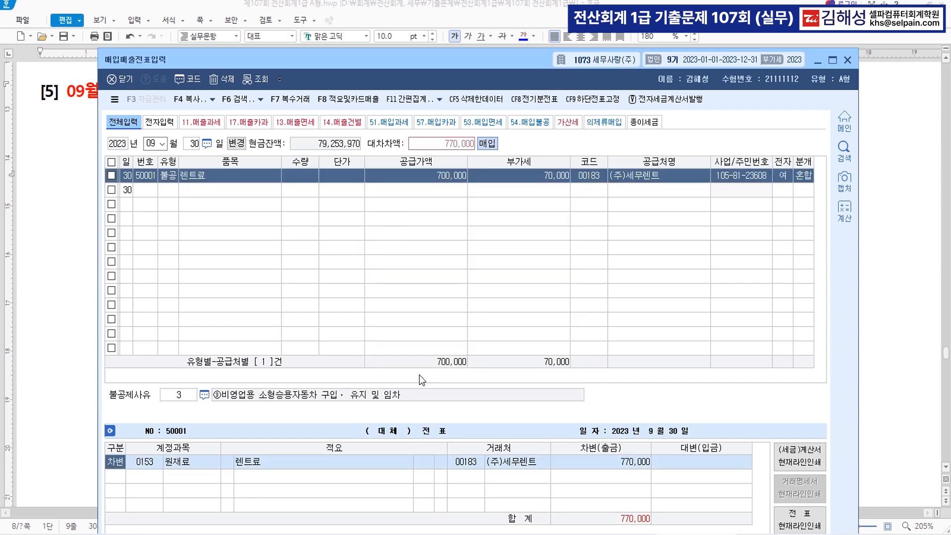
Step: Change the debit account of the September 30 entry to 0819 임차료 (판매관리비)
{"action": "type", "text": "임차료"}
{"action": "key", "text": "Return"}
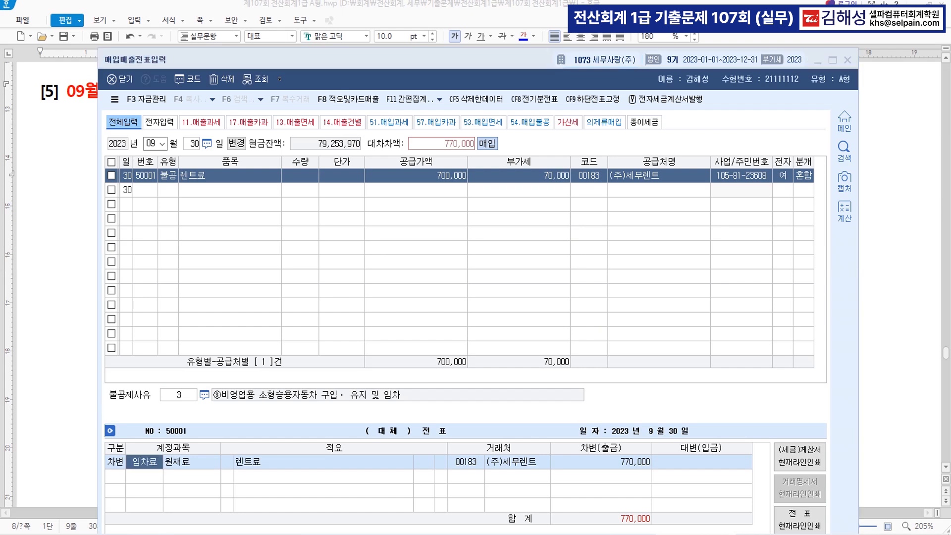
{"action": "key", "text": "Down"}
{"action": "key", "text": "Down"}
{"action": "key", "text": "Down"}
{"action": "key", "text": "Down"}
{"action": "key", "text": "Down"}
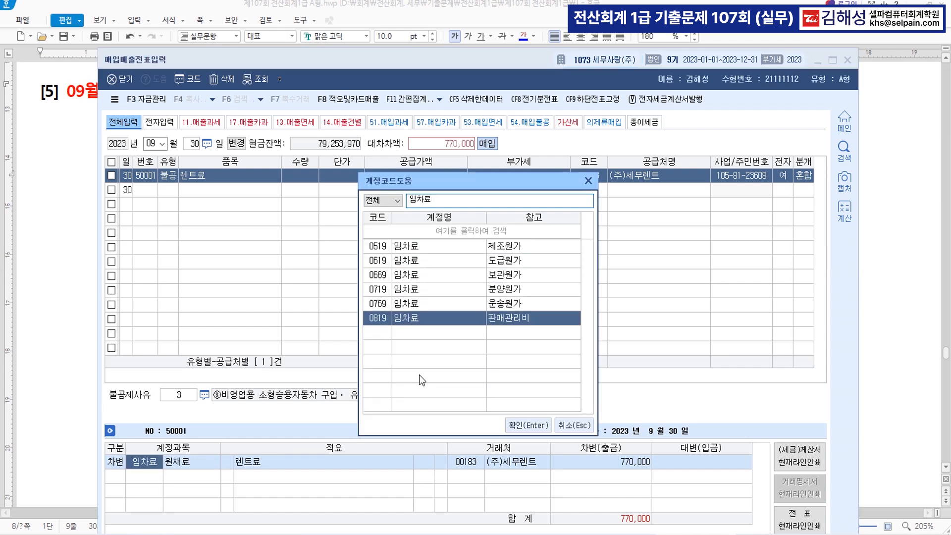
{"action": "key", "text": "Return"}
Step: Add a credit line with account 0253 미지급금 for 770,000 and complete the September 30 voucher
{"action": "type", "text": "4"}
{"action": "key", "text": "Return"}
{"action": "type", "text": "253"}
{"action": "key", "text": "Return"}
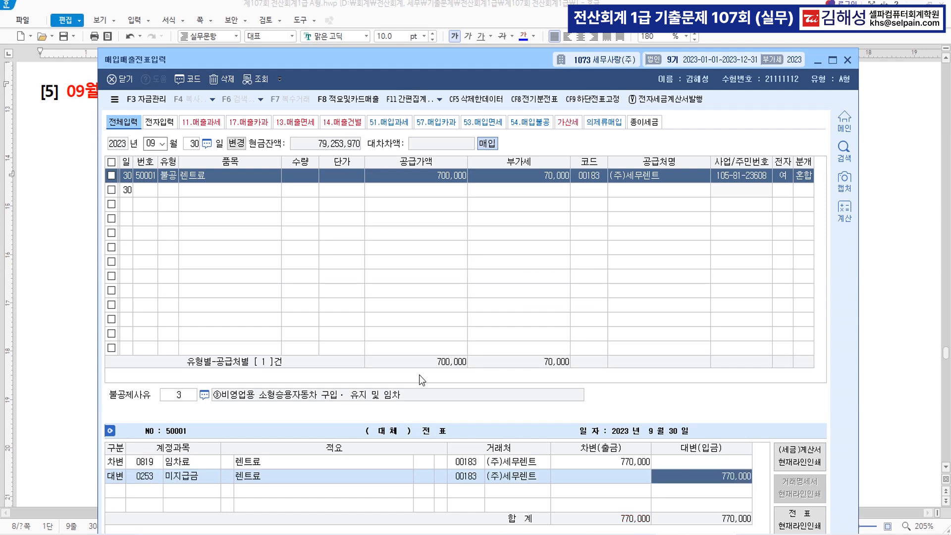
{"action": "key", "text": "Return"}
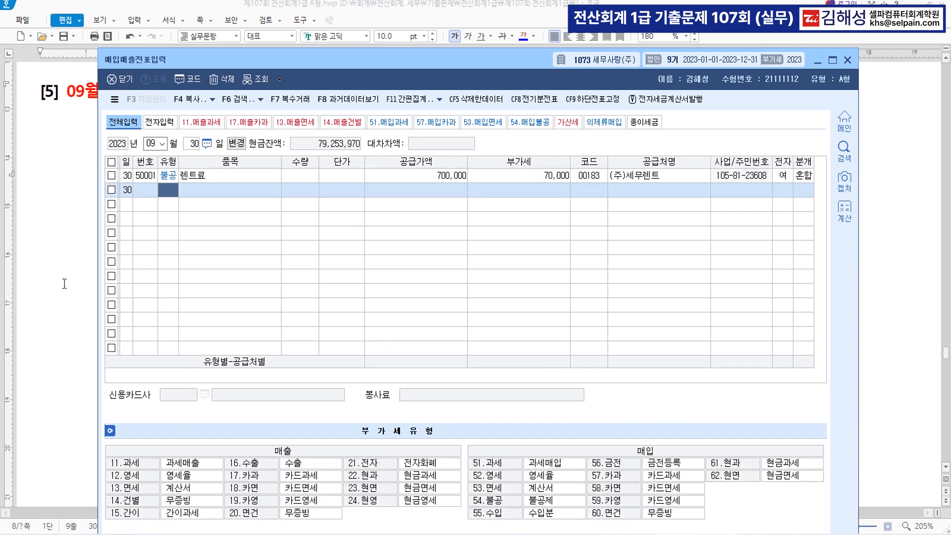
Step: Switch to the exam document and colour 10월 15일 and 우리자동차㈜에 blue in question [6]
{"action": "key", "text": "alt+Tab"}
{"action": "scroll", "coordinate": [355, 289], "scroll_direction": "down", "scroll_amount": 10}
{"action": "scroll", "coordinate": [354, 289], "scroll_direction": "up", "scroll_amount": 3}
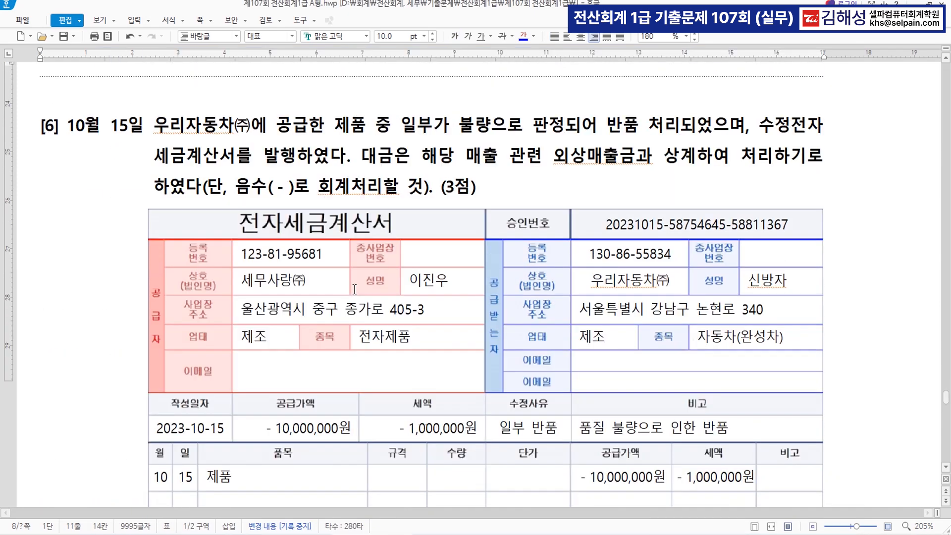
{"action": "left_click_drag", "start_coordinate": [68, 124], "coordinate": [144, 130]}
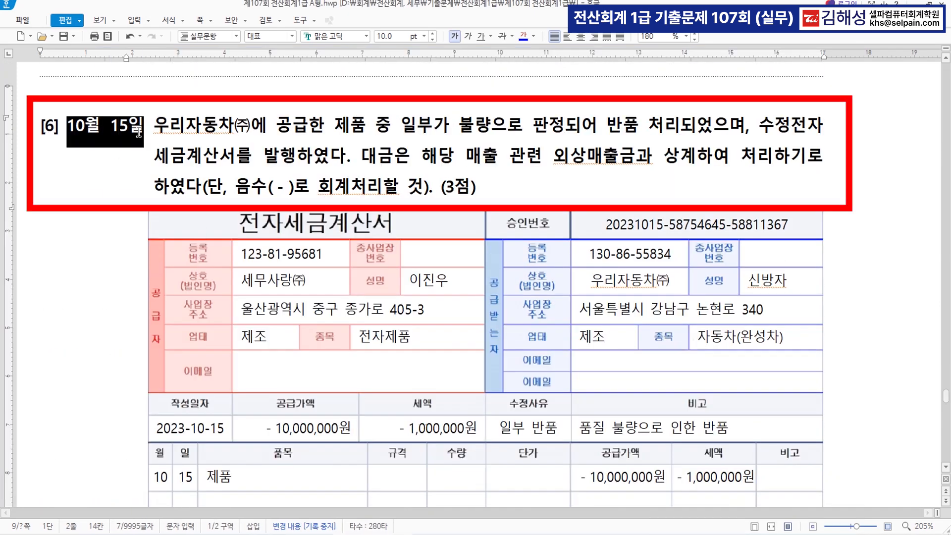
{"action": "left_click", "coordinate": [526, 40]}
{"action": "left_click_drag", "start_coordinate": [155, 125], "coordinate": [264, 128]}
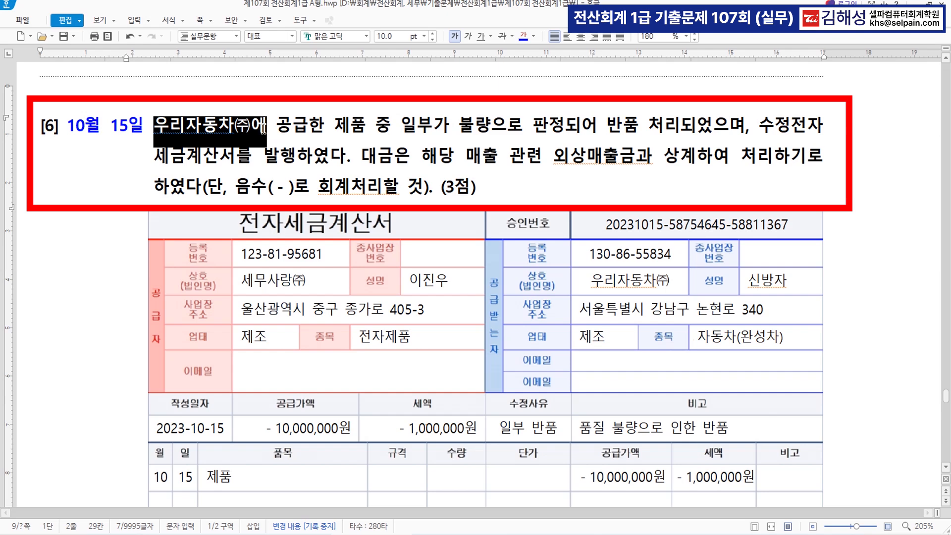
{"action": "left_click", "coordinate": [521, 37]}
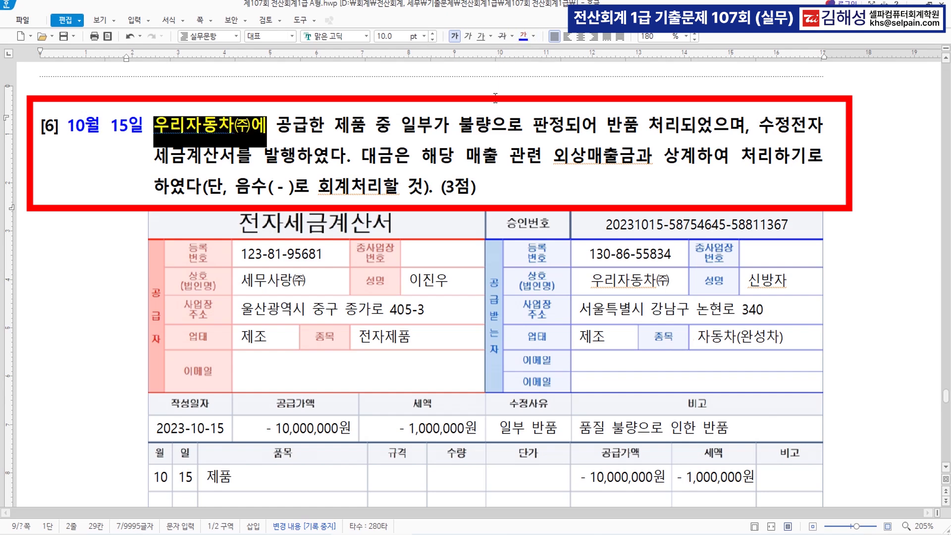
Step: Colour the phrases 불량으로 판정 and 수정전자세금계산서를 발행 blue in question [6]
{"action": "left_click_drag", "start_coordinate": [461, 124], "coordinate": [560, 122]}
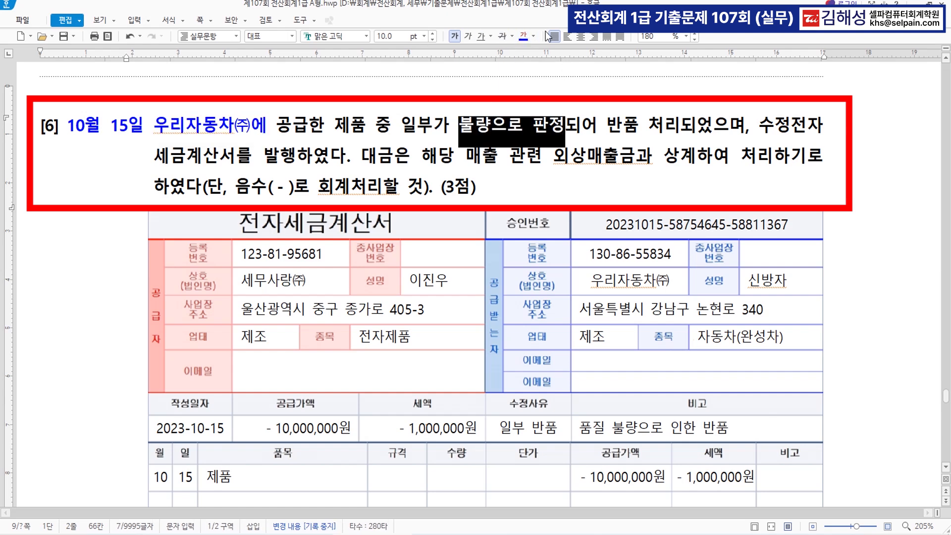
{"action": "left_click", "coordinate": [523, 36]}
{"action": "left_click_drag", "start_coordinate": [758, 124], "coordinate": [296, 151]}
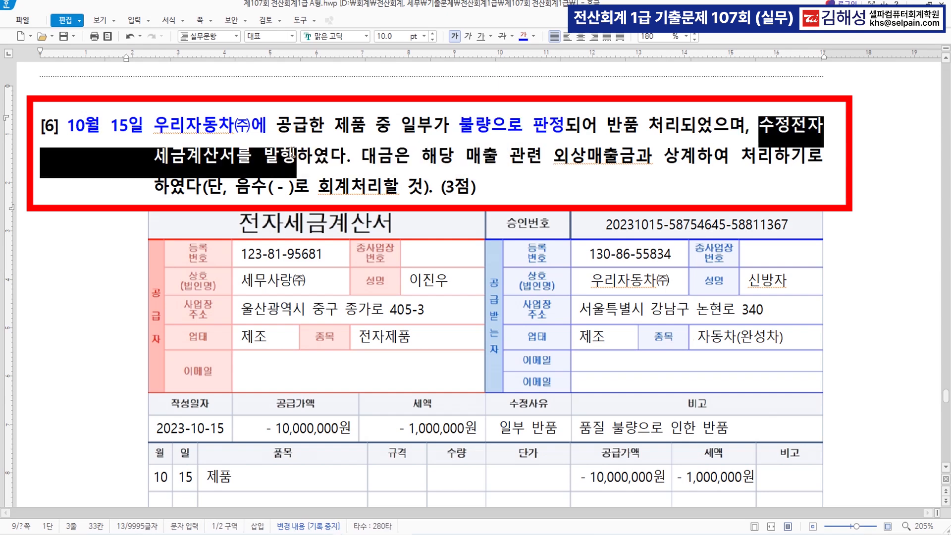
{"action": "left_click", "coordinate": [522, 36]}
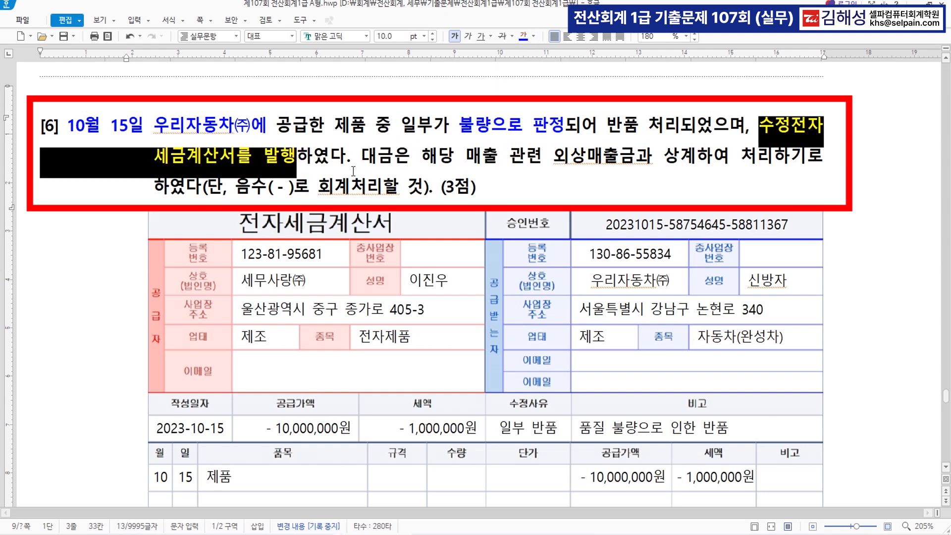
Step: Insert the note (-입력) directly after 수정전자세금계산서를 발행 in question [6]
{"action": "left_click", "coordinate": [316, 168]}
{"action": "type", "text": "("}
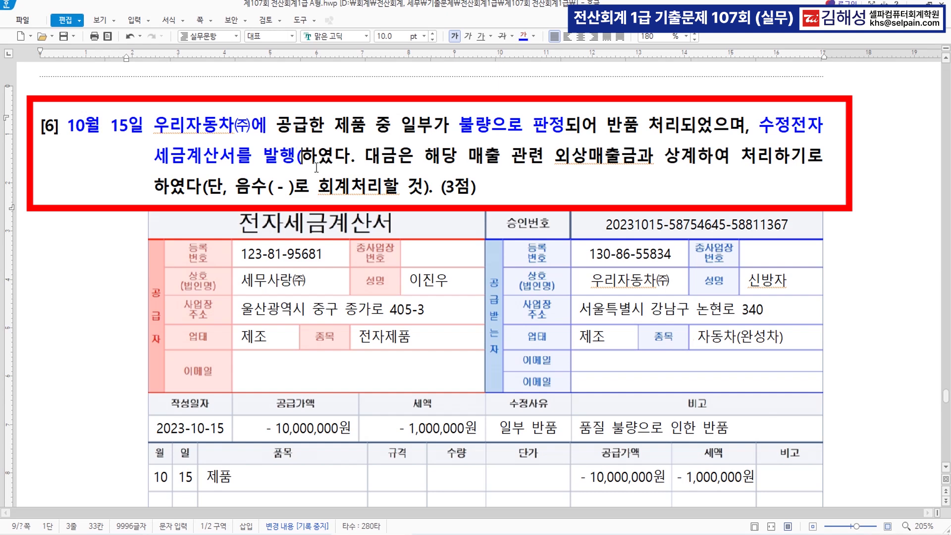
{"action": "type", "text": "-입력"}
{"action": "type", "text": ")"}
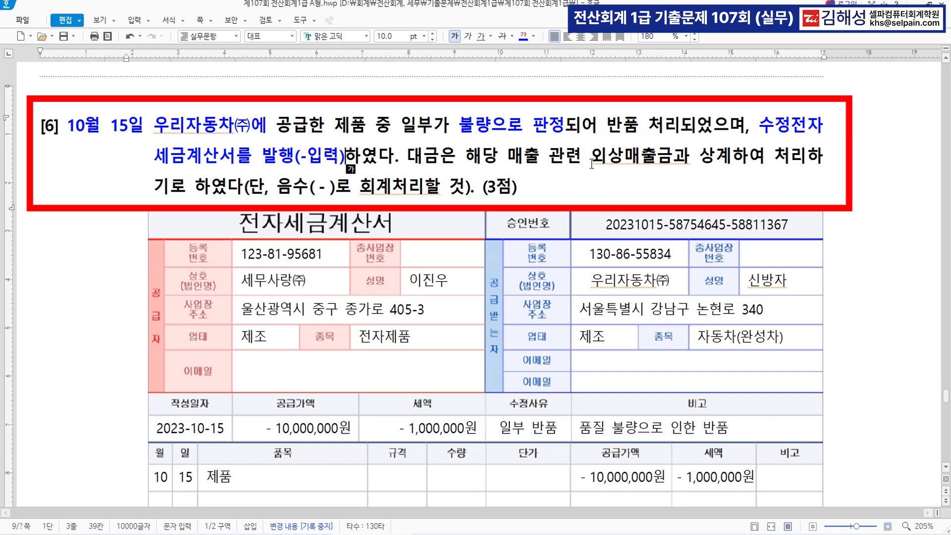
Step: Colour 외상매출금과 상계 in question [6] and the tax invoice's supply value of -10,000,000원 blue
{"action": "left_click_drag", "start_coordinate": [590, 159], "coordinate": [738, 162]}
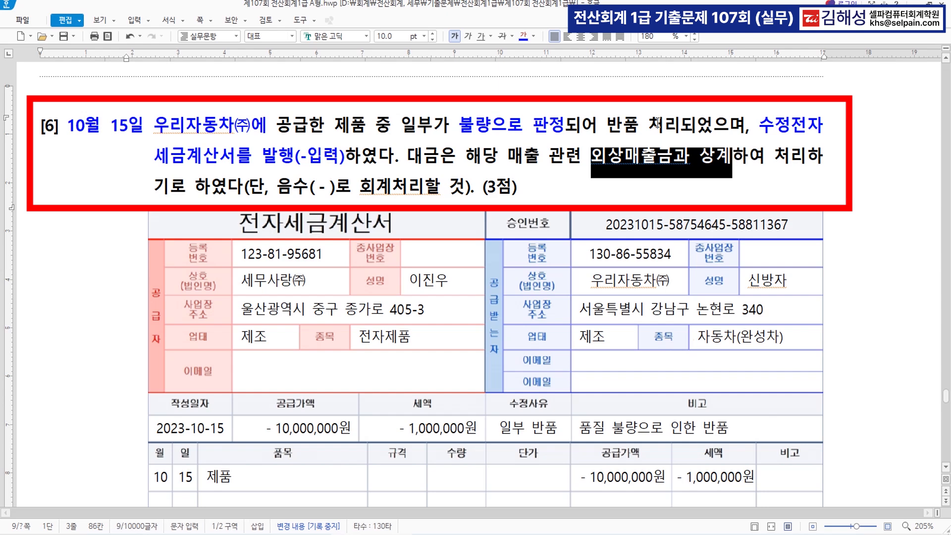
{"action": "left_click", "coordinate": [522, 38]}
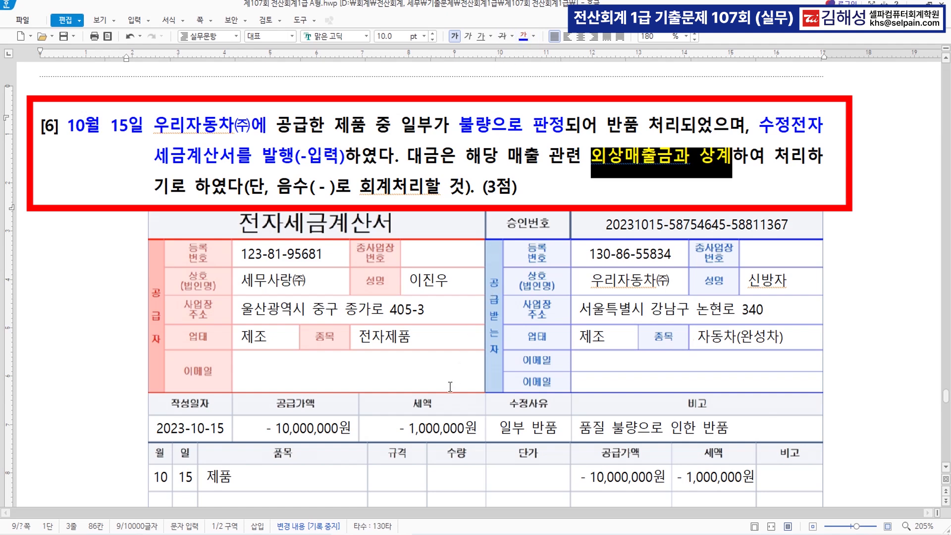
{"action": "scroll", "coordinate": [435, 387], "scroll_direction": "down", "scroll_amount": 5}
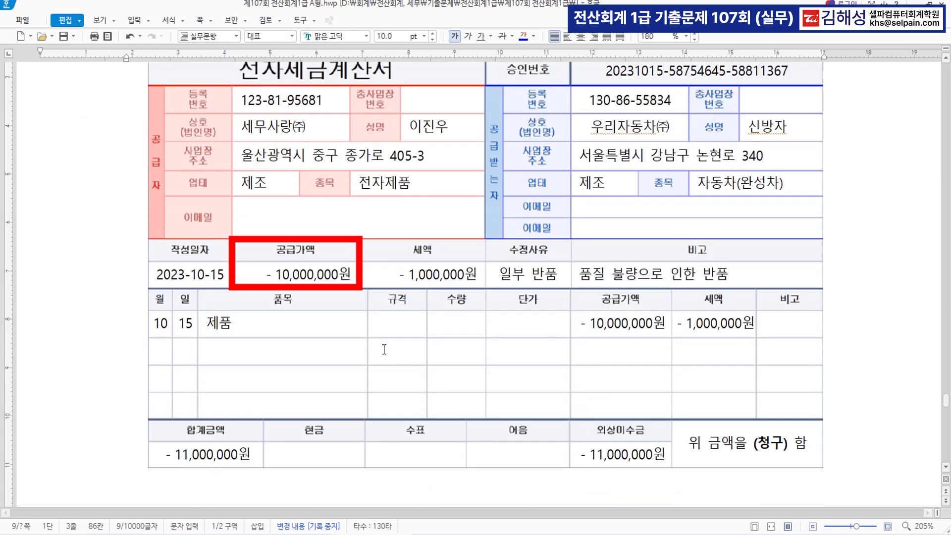
{"action": "left_click_drag", "start_coordinate": [263, 275], "coordinate": [353, 275]}
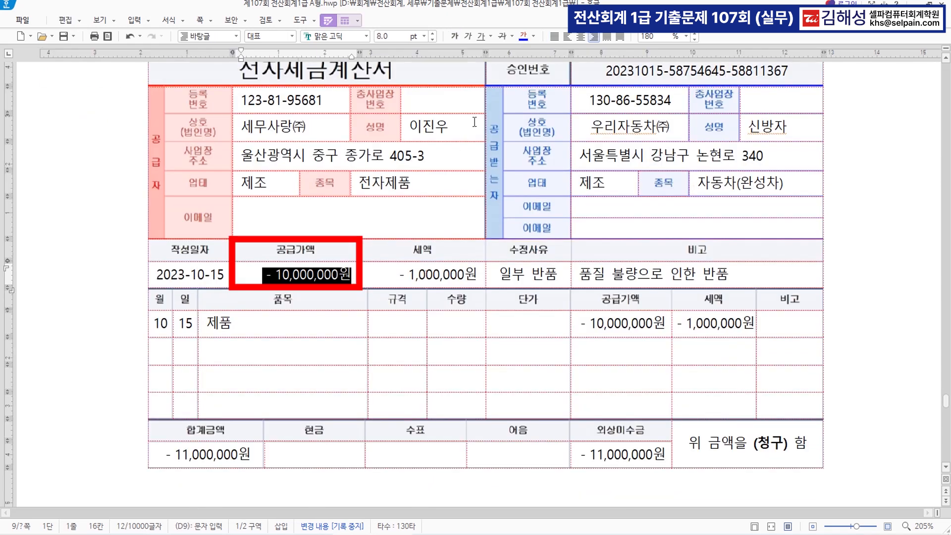
{"action": "left_click", "coordinate": [524, 36]}
Step: Switch to the 매입매출전표입력 window and start an entry dated October 15 with VAT type 11 (과세)
{"action": "left_click", "coordinate": [670, 533]}
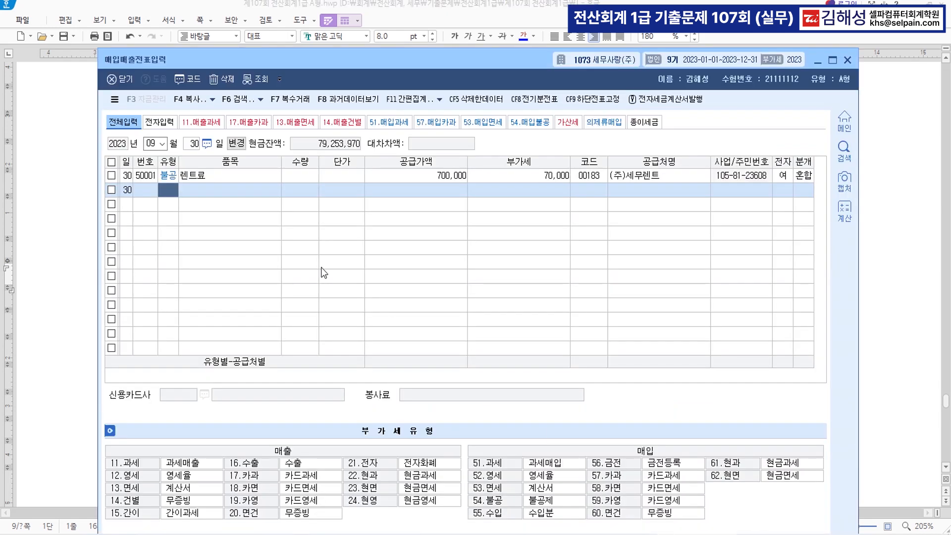
{"action": "key", "text": "Escape"}
{"action": "key", "text": "Escape"}
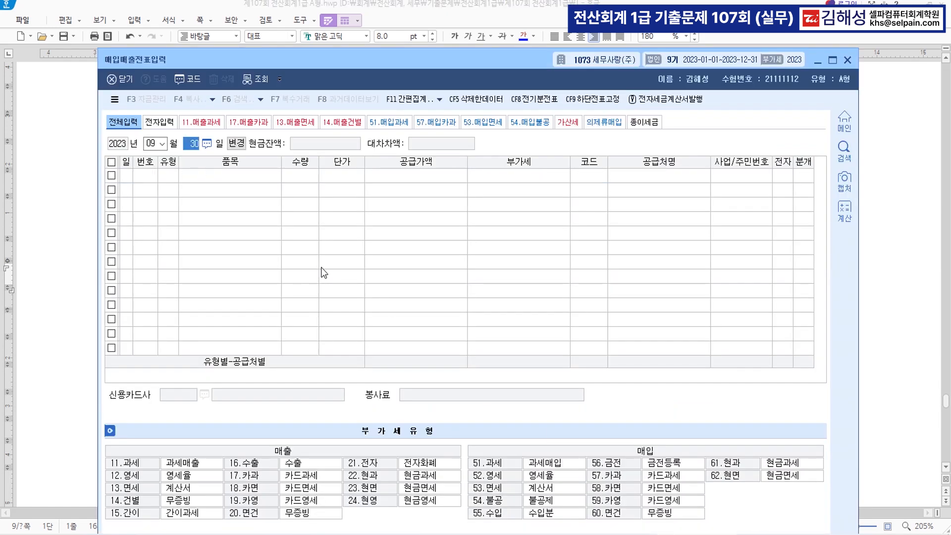
{"action": "type", "text": "10"}
{"action": "key", "text": "Return"}
{"action": "type", "text": "15"}
{"action": "key", "text": "Return"}
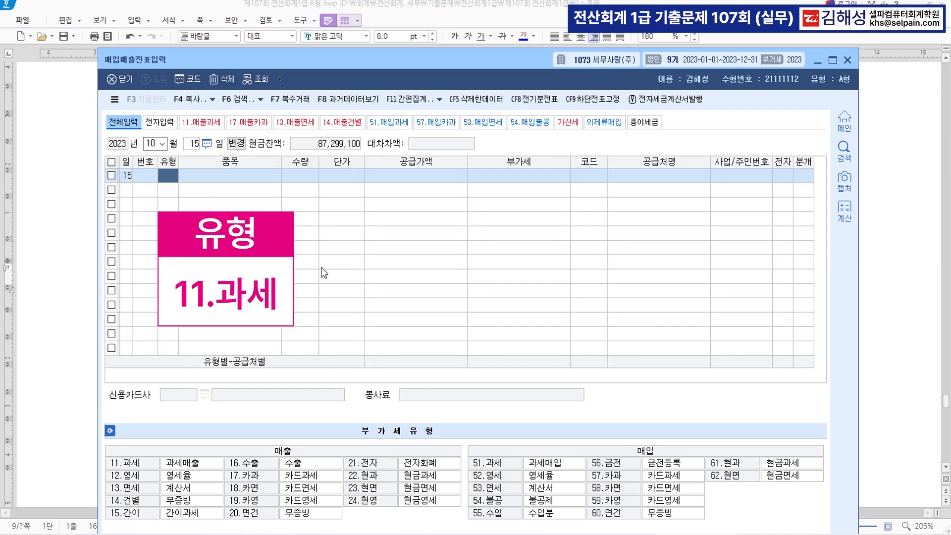
{"action": "type", "text": "11"}
{"action": "key", "text": "Return"}
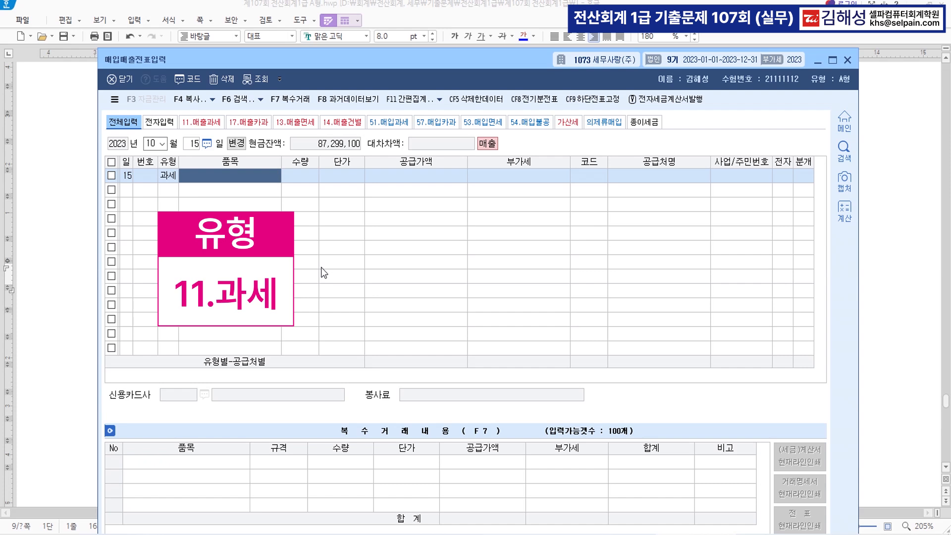
Step: Enter 불량 반품 as the item with a supply value of -11,000,000 on the October 15 line
{"action": "type", "text": "불량 반품"}
{"action": "key", "text": "Return"}
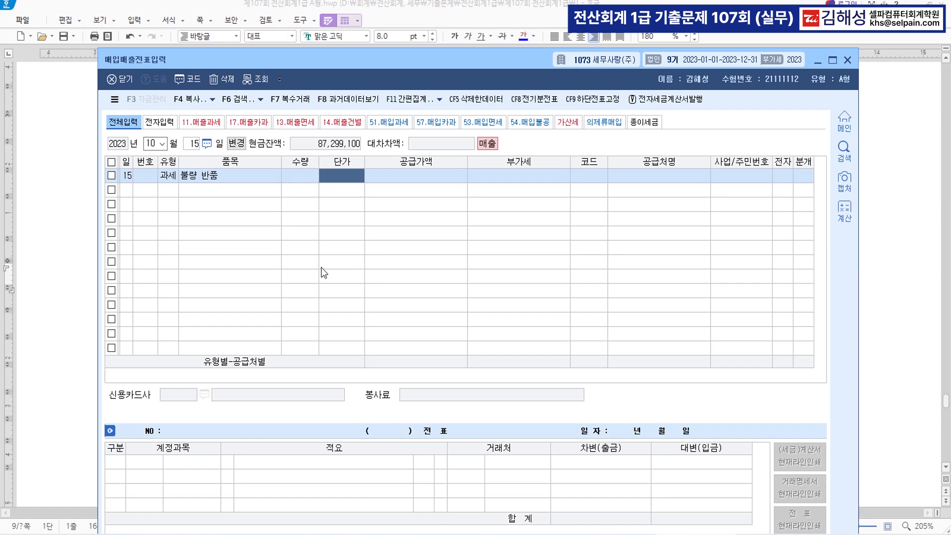
{"action": "key", "text": "Return"}
{"action": "type", "text": "-11000000"}
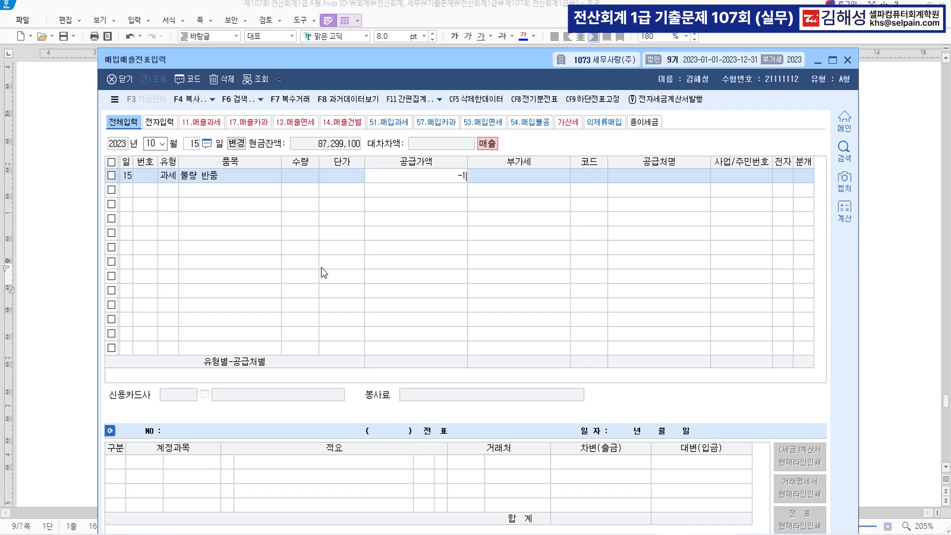
{"action": "key", "text": "Return"}
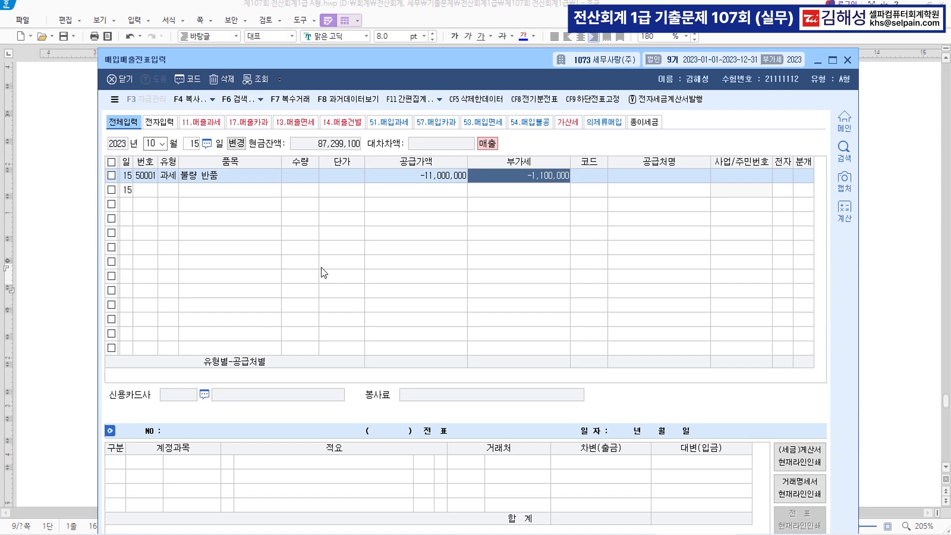
Step: Correct the supply value on the October 15 line to -10,000,000
{"action": "left_click_drag", "start_coordinate": [479, 62], "coordinate": [497, 225]}
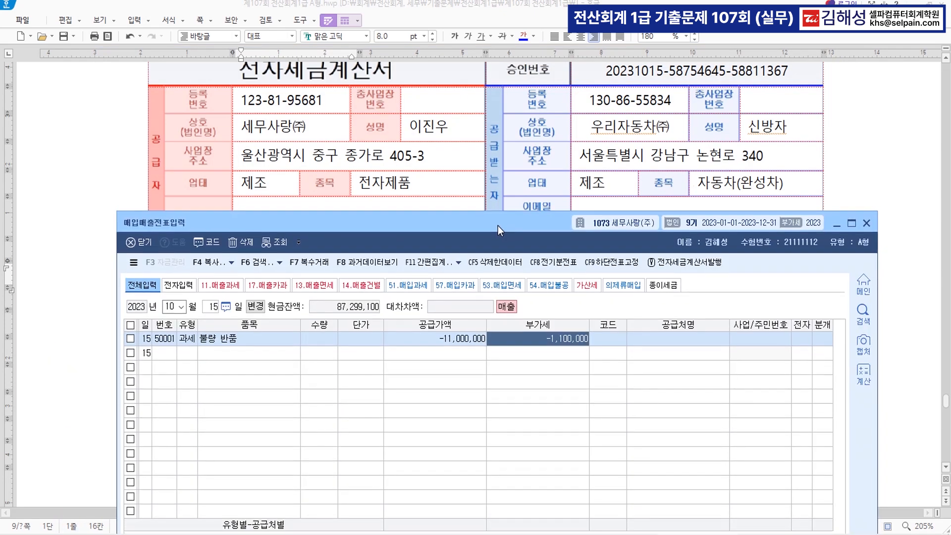
{"action": "left_click", "coordinate": [464, 338]}
{"action": "type", "text": "-10000000"}
{"action": "key", "text": "Return"}
{"action": "key", "text": "Return"}
Step: Set 우리자동차(주) as the trading partner on the October 15 line and mark it electronic (여)
{"action": "type", "text": "우리자"}
{"action": "key", "text": "Return"}
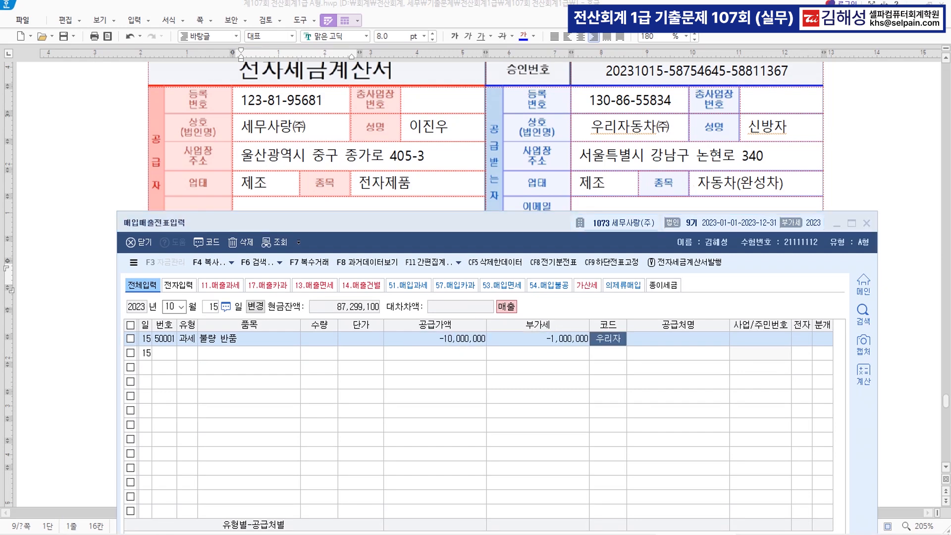
{"action": "key", "text": "Return"}
{"action": "key", "text": "Return"}
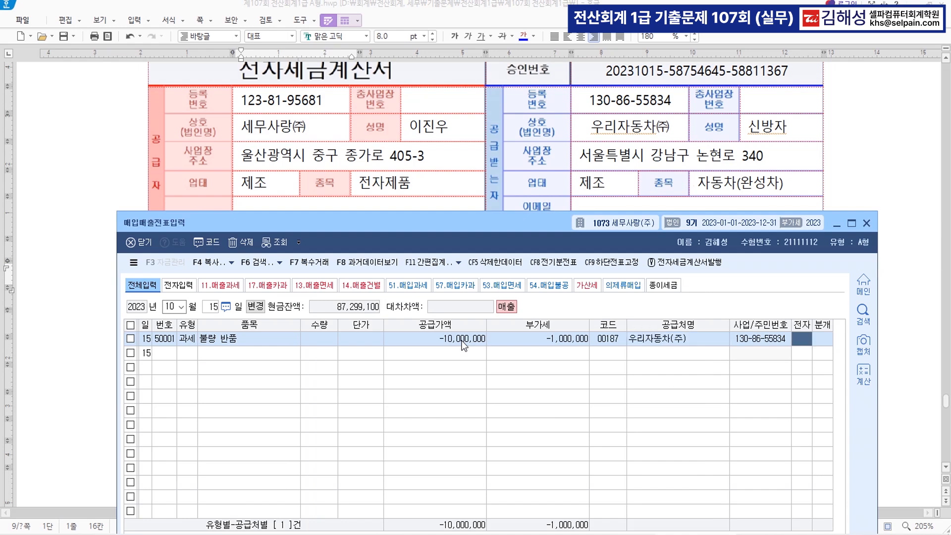
{"action": "type", "text": "1"}
{"action": "key", "text": "Return"}
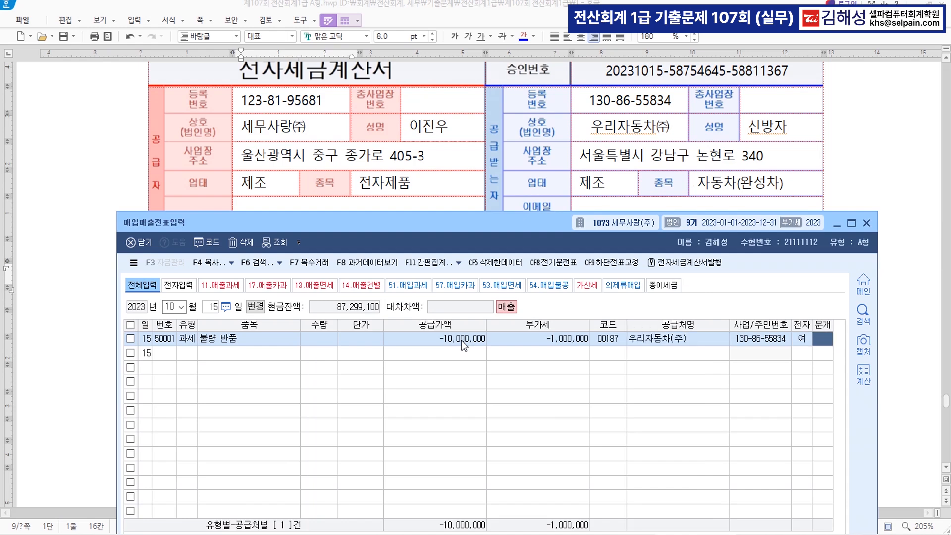
Step: Set the journal type of the October 15 line to 2 (외상) and complete the voucher with its default accounts
{"action": "type", "text": "2"}
{"action": "key", "text": "Return"}
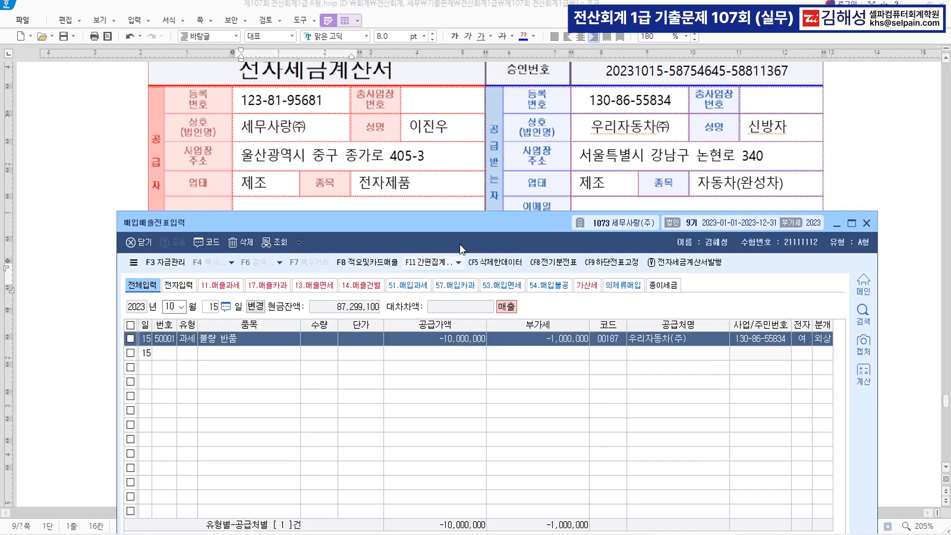
{"action": "left_click_drag", "start_coordinate": [462, 218], "coordinate": [442, 8]}
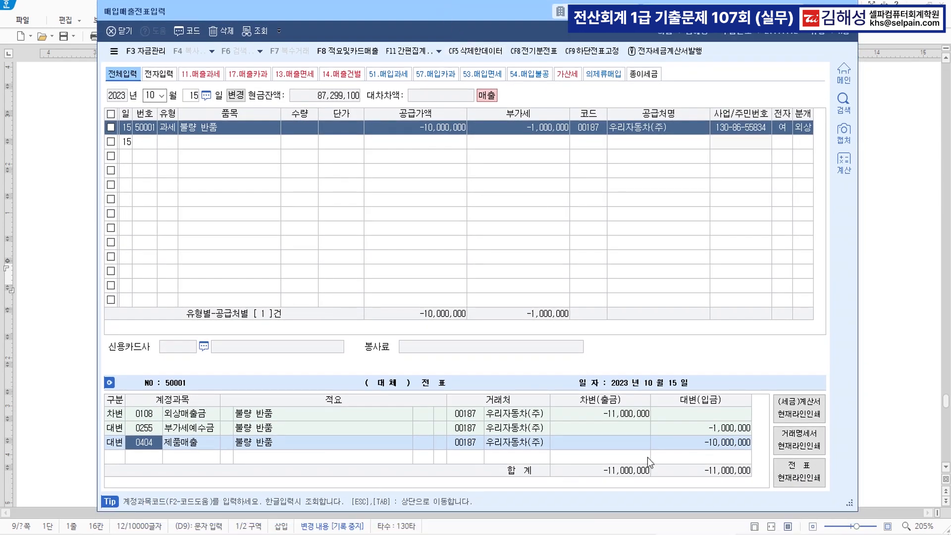
{"action": "key", "text": "ctrl"}
{"action": "key", "text": "Return"}
{"action": "key", "text": "Return"}
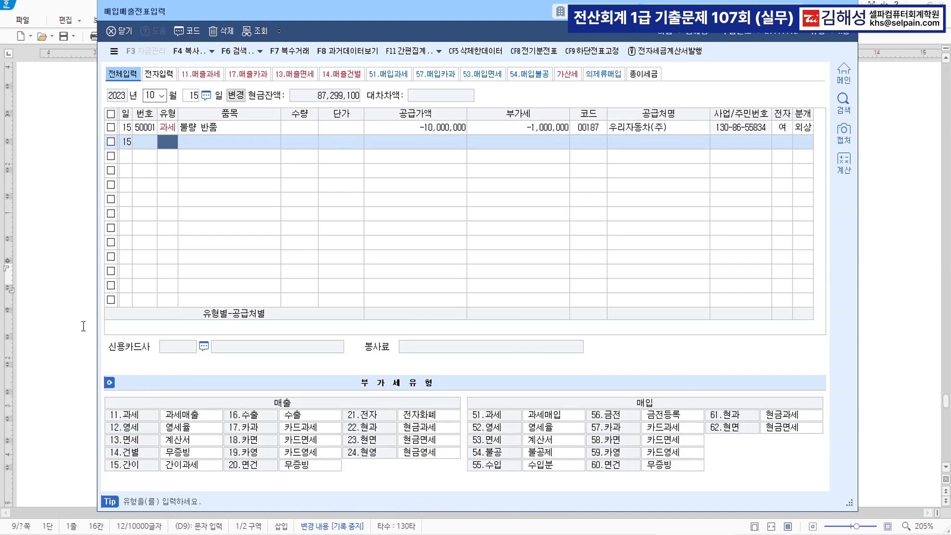
Step: Switch to the exam document and colour 07월 06일 blue in item [1] of 문제4
{"action": "key", "text": "alt+Tab"}
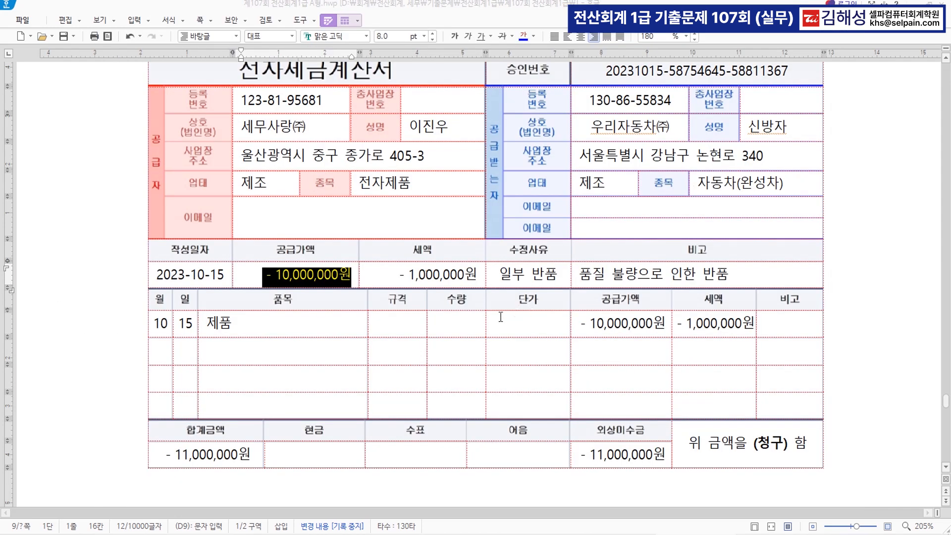
{"action": "key", "text": "Page_Down"}
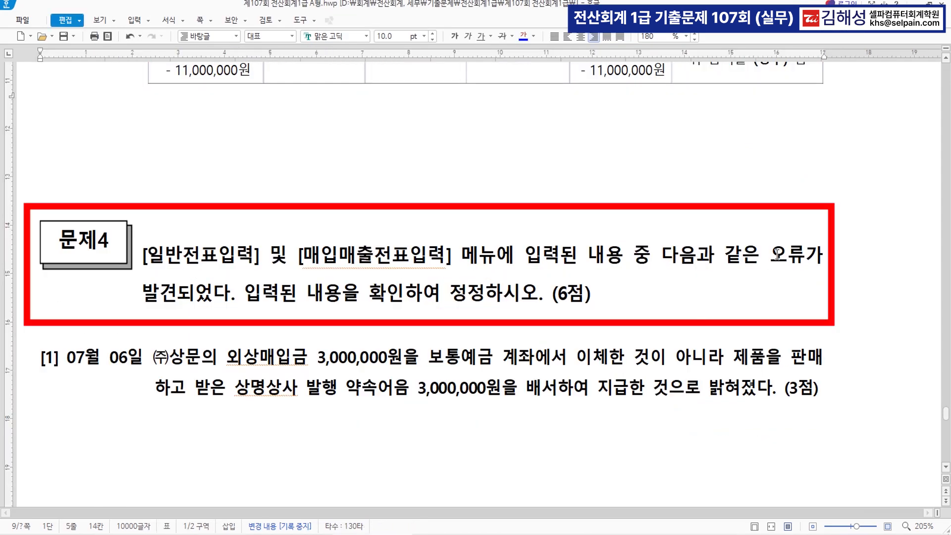
{"action": "scroll", "coordinate": [676, 362], "scroll_direction": "down", "scroll_amount": 2}
{"action": "scroll", "coordinate": [677, 361], "scroll_direction": "down", "scroll_amount": 2}
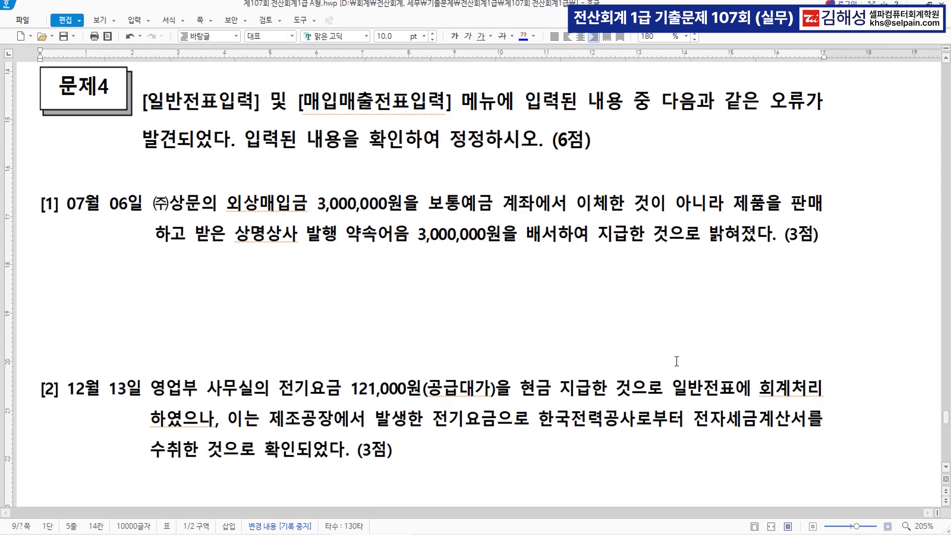
{"action": "left_click_drag", "start_coordinate": [66, 203], "coordinate": [144, 204]}
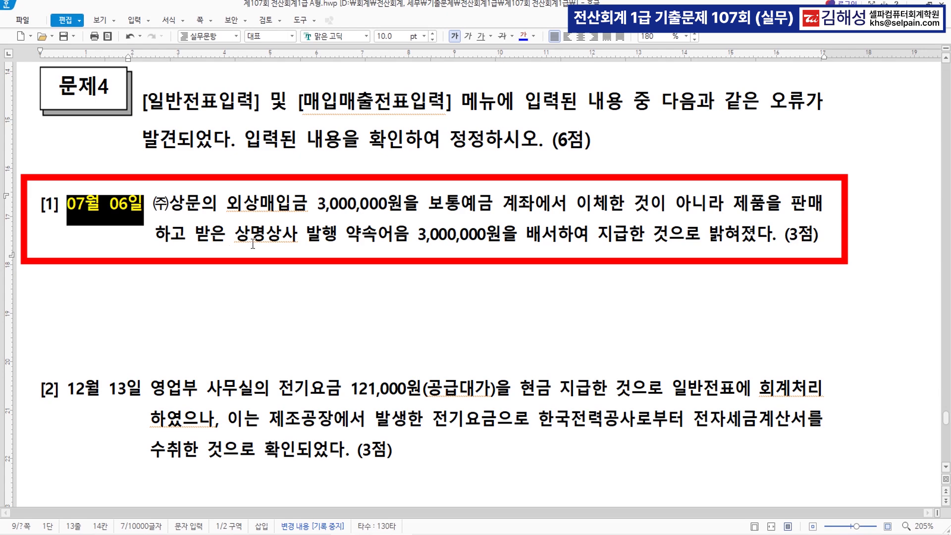
Step: In item [1], colour 상명상사 발행 약속어음 3,000,000원을 배서하여 지급한 것 blue and strike through 보통예금 계좌에서 이체한 것이 아니라
{"action": "left_click_drag", "start_coordinate": [235, 237], "coordinate": [670, 235]}
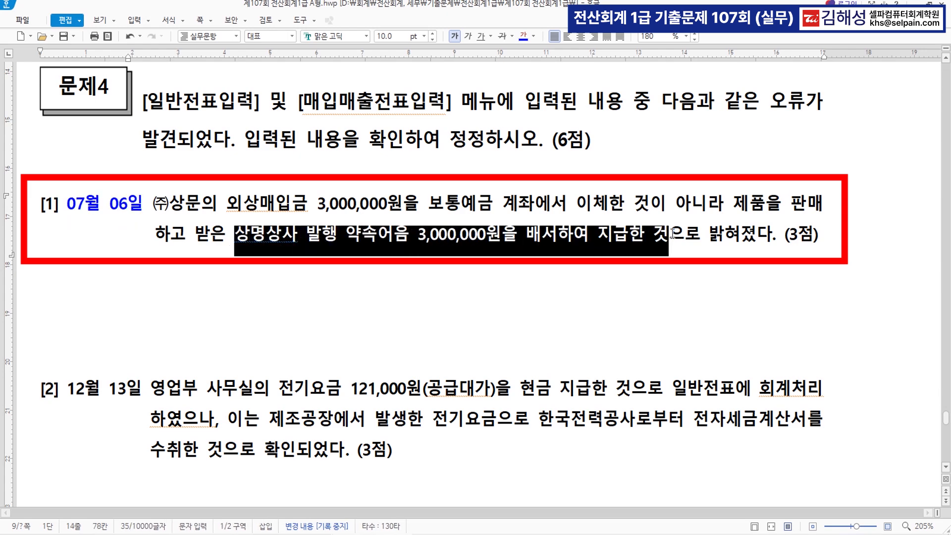
{"action": "left_click", "coordinate": [522, 37]}
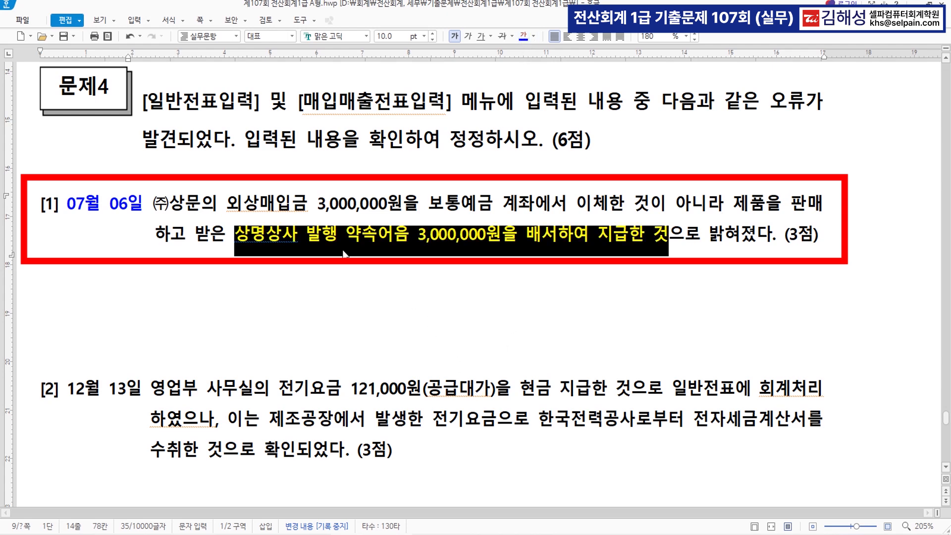
{"action": "left_click_drag", "start_coordinate": [429, 205], "coordinate": [725, 203]}
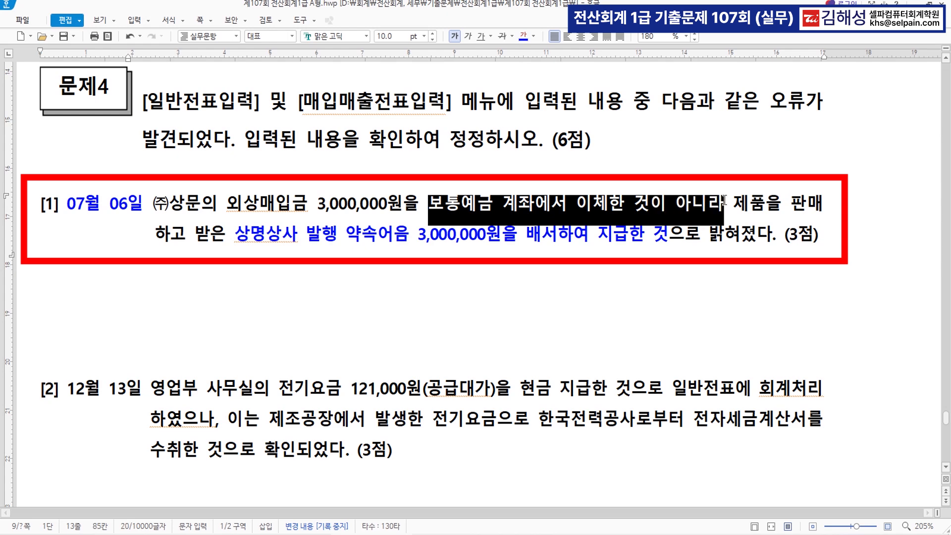
{"action": "left_click", "coordinate": [502, 36]}
Step: Colour 배서하여 지급한 것 red in item [1] and add the note >> 받을어음 directly after it
{"action": "left_click_drag", "start_coordinate": [524, 234], "coordinate": [665, 234]}
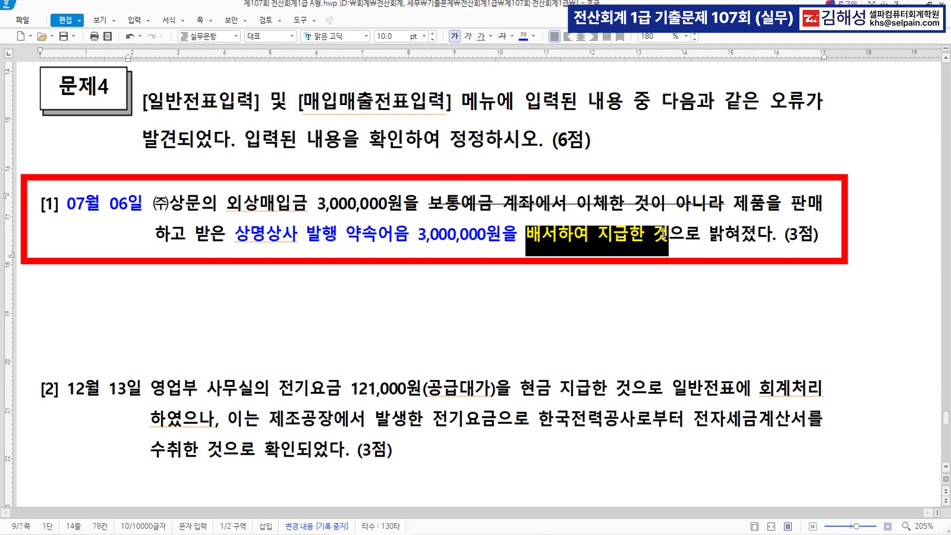
{"action": "left_click", "coordinate": [534, 38]}
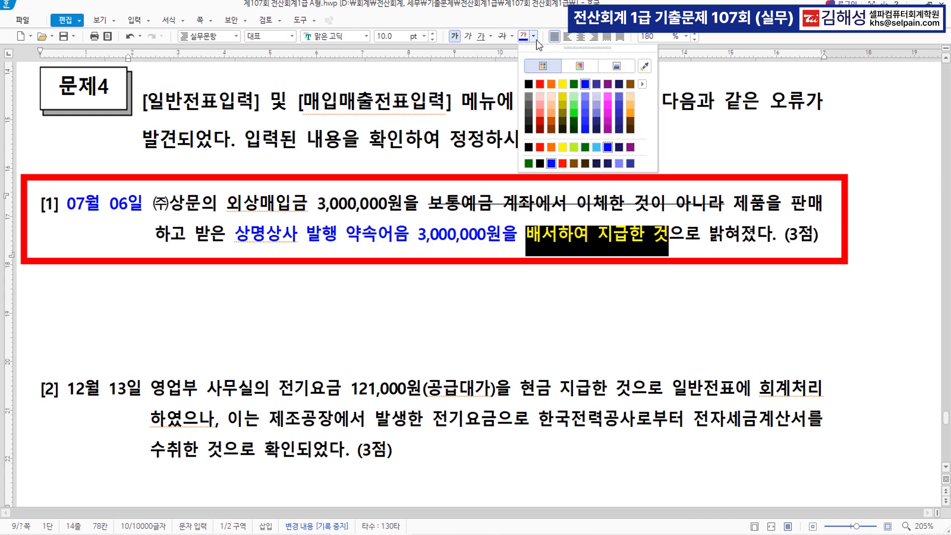
{"action": "left_click", "coordinate": [540, 84]}
{"action": "left_click", "coordinate": [643, 242]}
{"action": "left_click", "coordinate": [669, 240]}
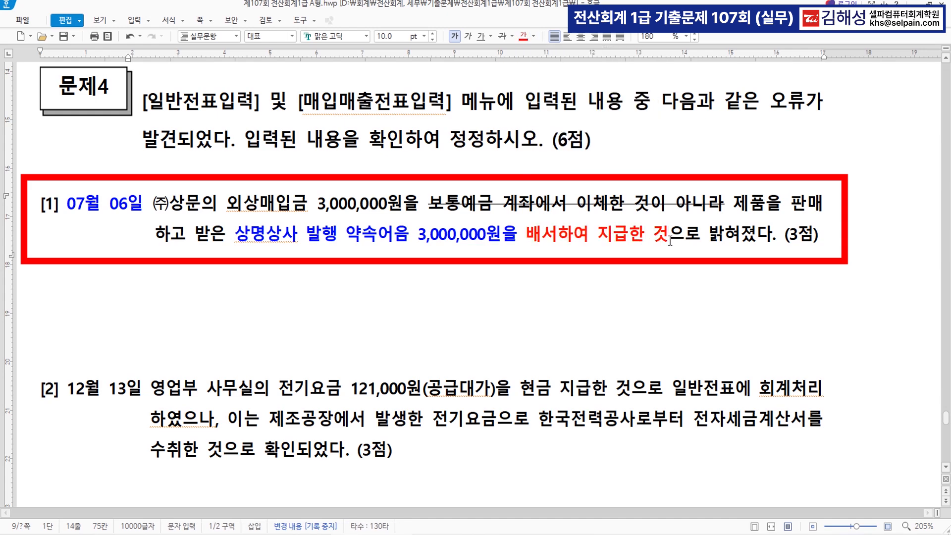
{"action": "type", "text": ">>"}
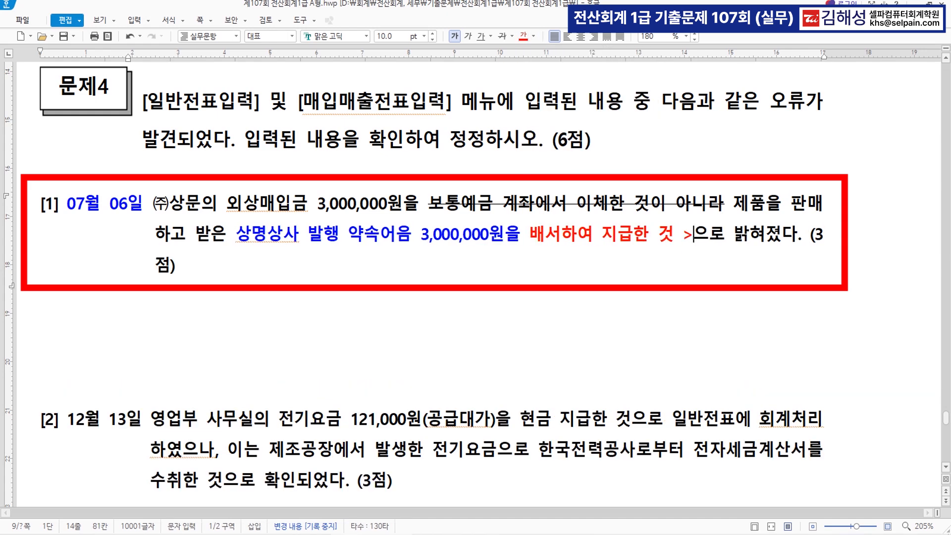
{"action": "type", "text": " 받을어음"}
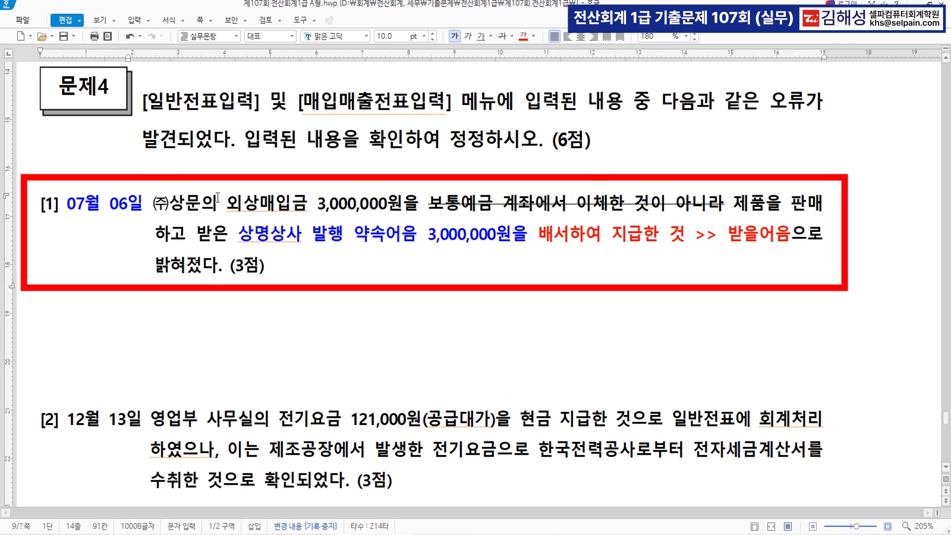
Step: Colour the company name 상명상사 red in item [1] of 문제4
{"action": "left_click_drag", "start_coordinate": [240, 233], "coordinate": [302, 235]}
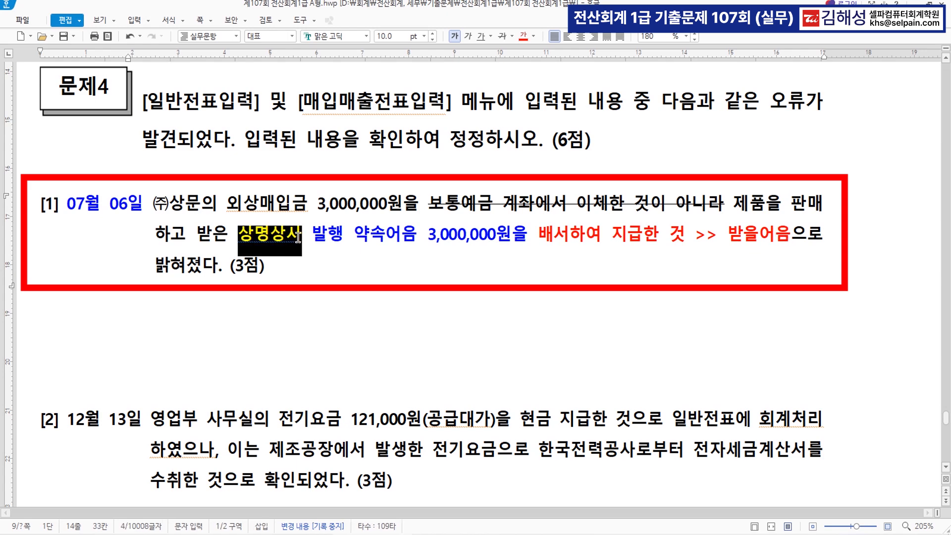
{"action": "left_click", "coordinate": [525, 38]}
{"action": "left_click", "coordinate": [416, 271]}
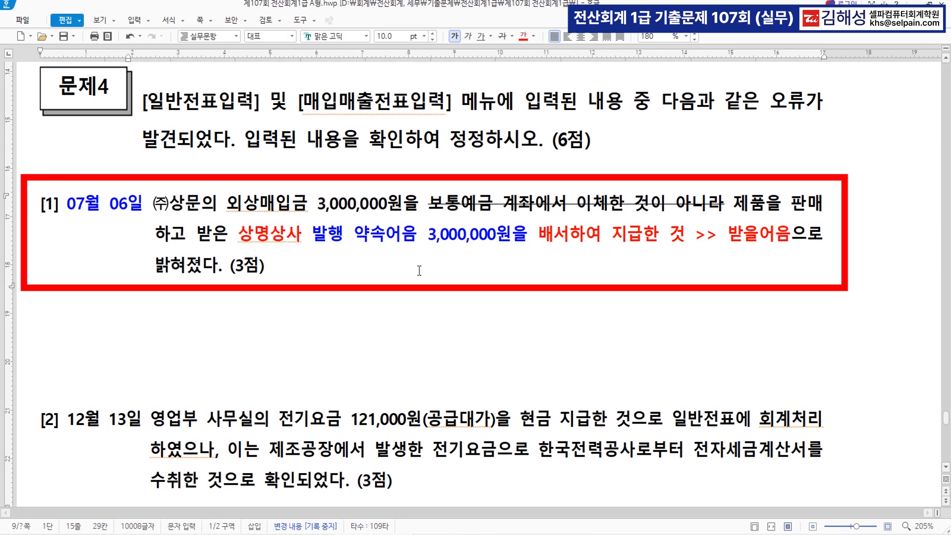
Step: Switch to the 일반전표입력 window, place it below item [1] and load the vouchers of July 6
{"action": "key", "text": "alt+Tab"}
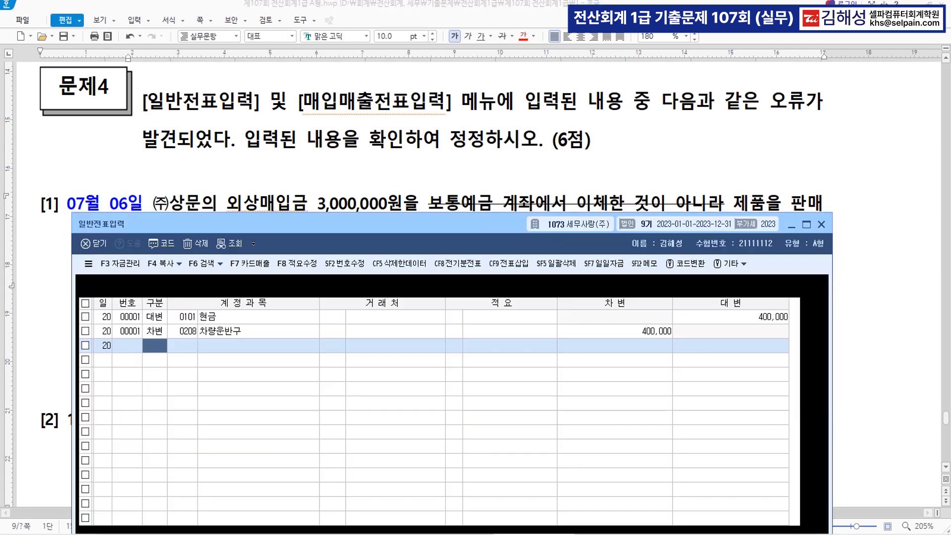
{"action": "left_click_drag", "start_coordinate": [359, 238], "coordinate": [365, 299]}
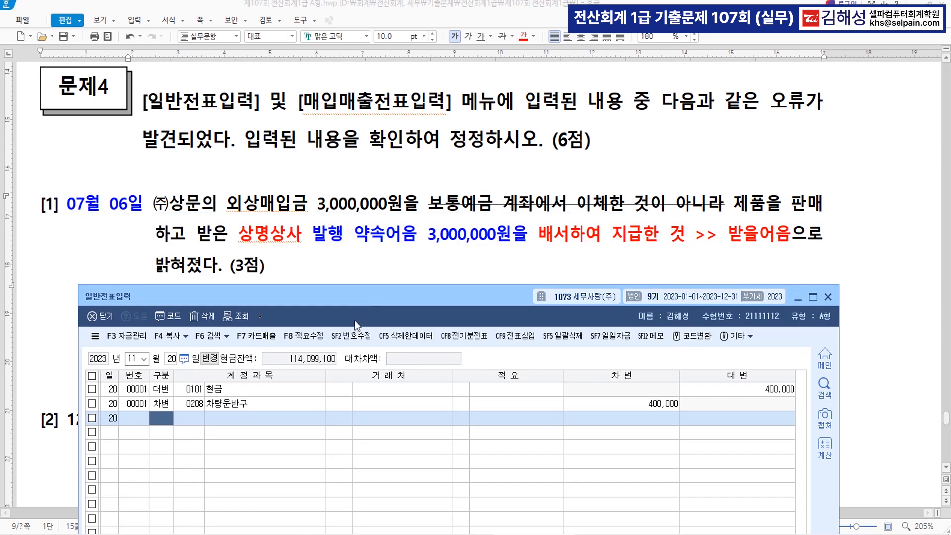
{"action": "type", "text": "07"}
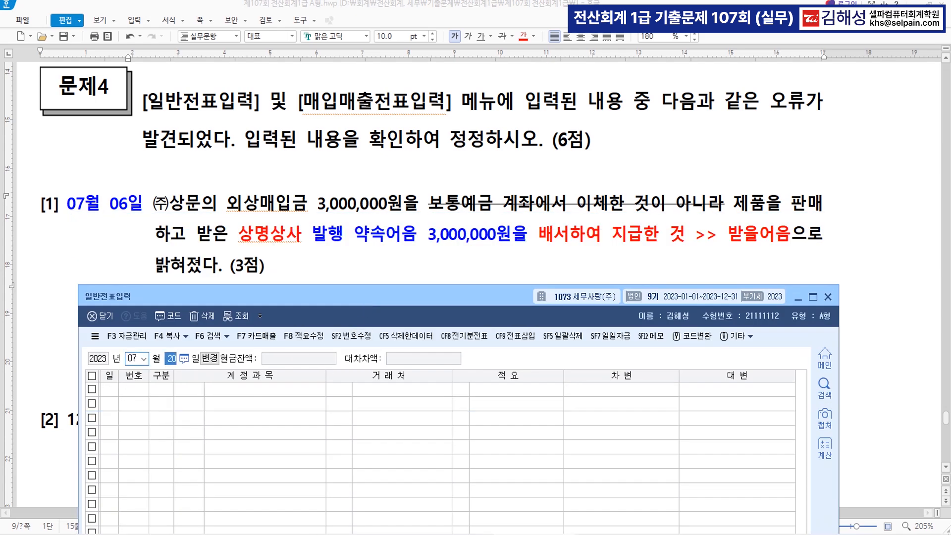
{"action": "type", "text": "6"}
{"action": "key", "text": "Return"}
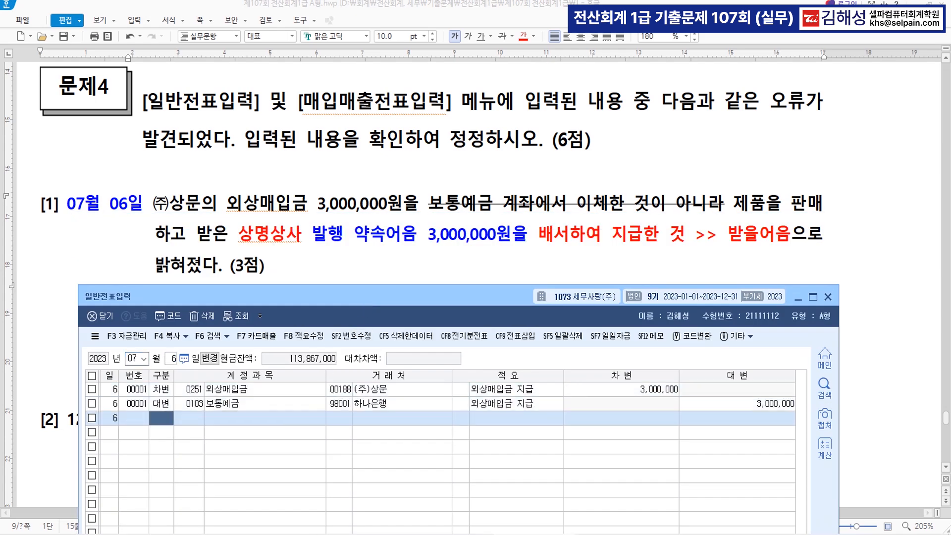
Step: Change the credit account of the July 6 voucher to 0110 받을어음
{"action": "left_click", "coordinate": [189, 389]}
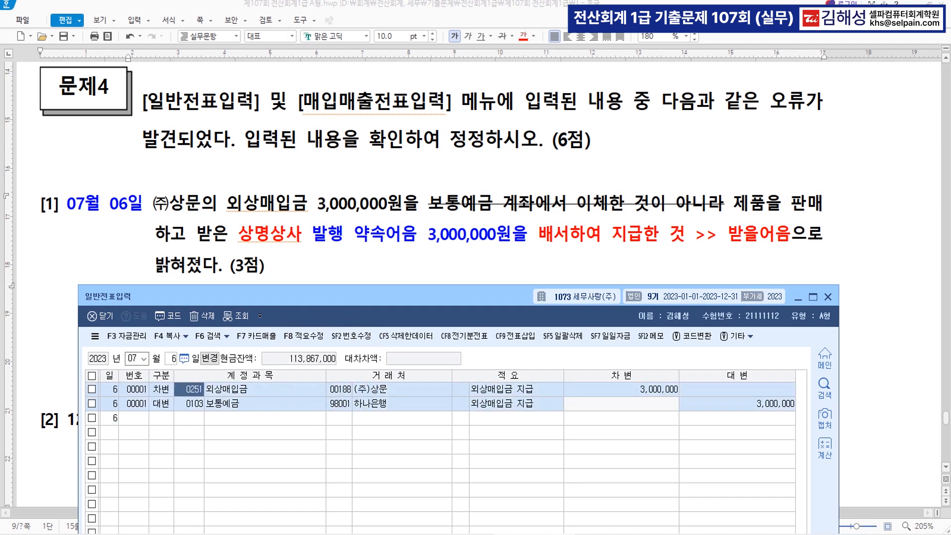
{"action": "left_click", "coordinate": [189, 403]}
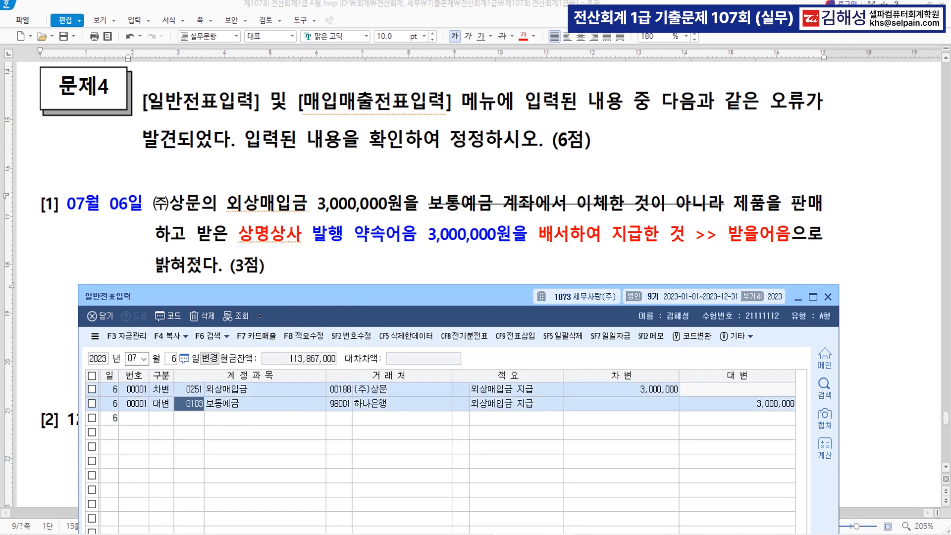
{"action": "type", "text": "0110"}
{"action": "key", "text": "Return"}
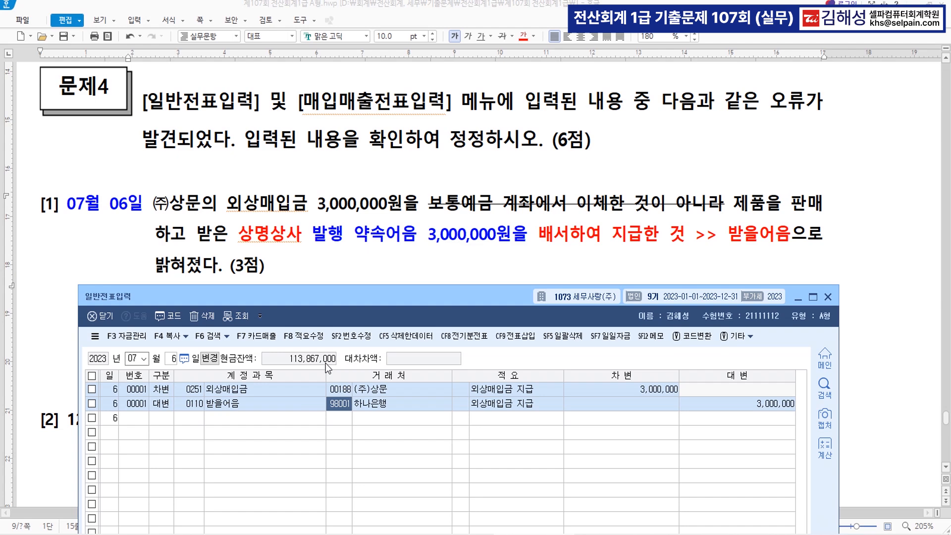
Step: Set 상명상사 as the trading partner of the July 6 받을어음 line and complete the line
{"action": "type", "text": "상명"}
{"action": "key", "text": "Return"}
{"action": "key", "text": "Return"}
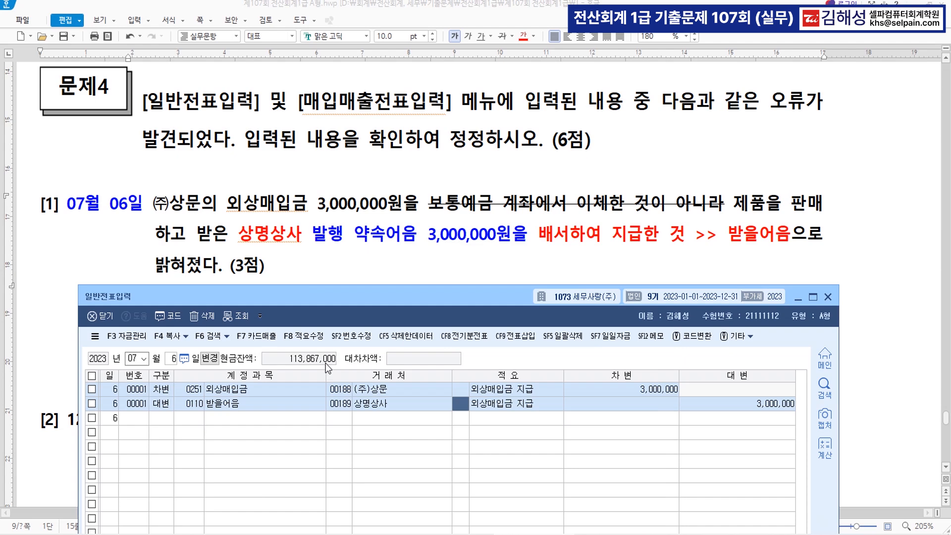
{"action": "key", "text": "Return"}
{"action": "key", "text": "Return"}
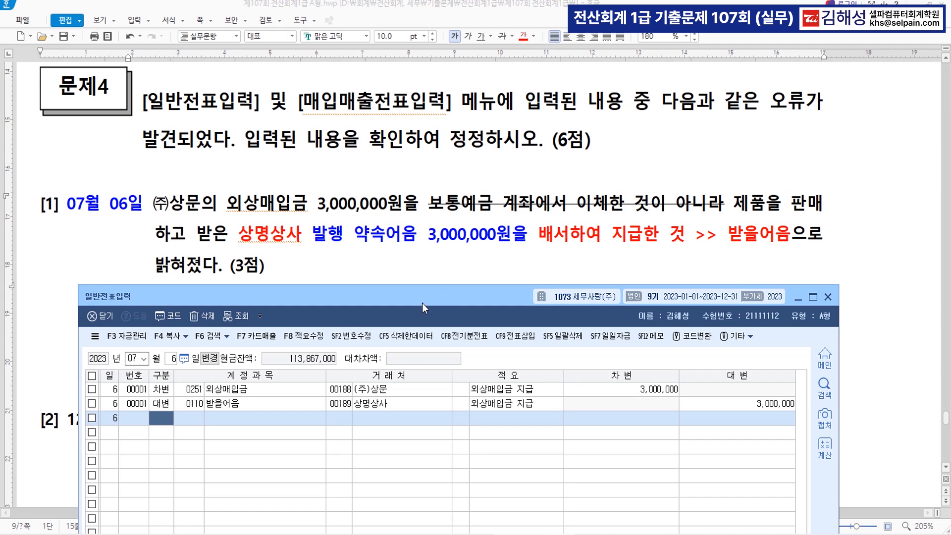
Step: Go to item [2] of 문제4 in the exam document and colour 12월 13 and 전자세금계산서 red
{"action": "scroll", "coordinate": [440, 217], "scroll_direction": "down", "scroll_amount": 5}
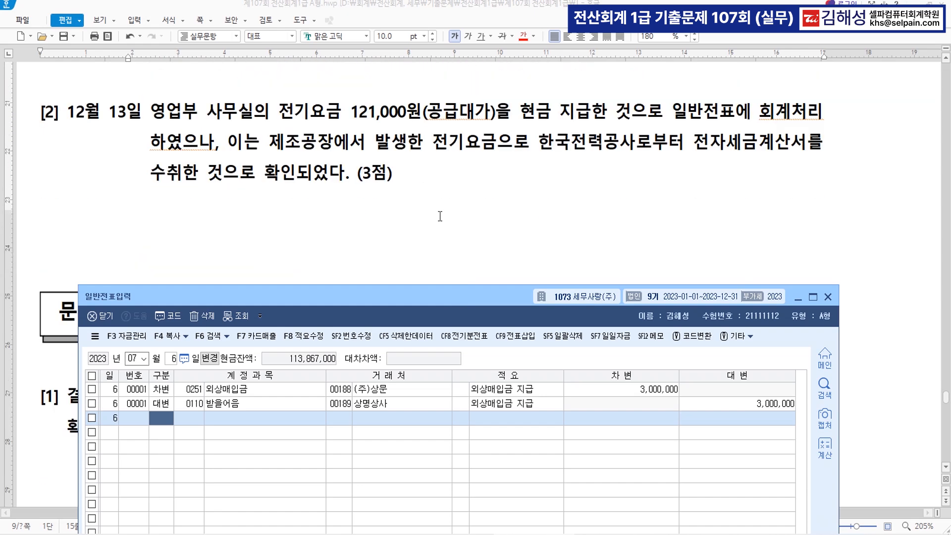
{"action": "left_click", "coordinate": [85, 115]}
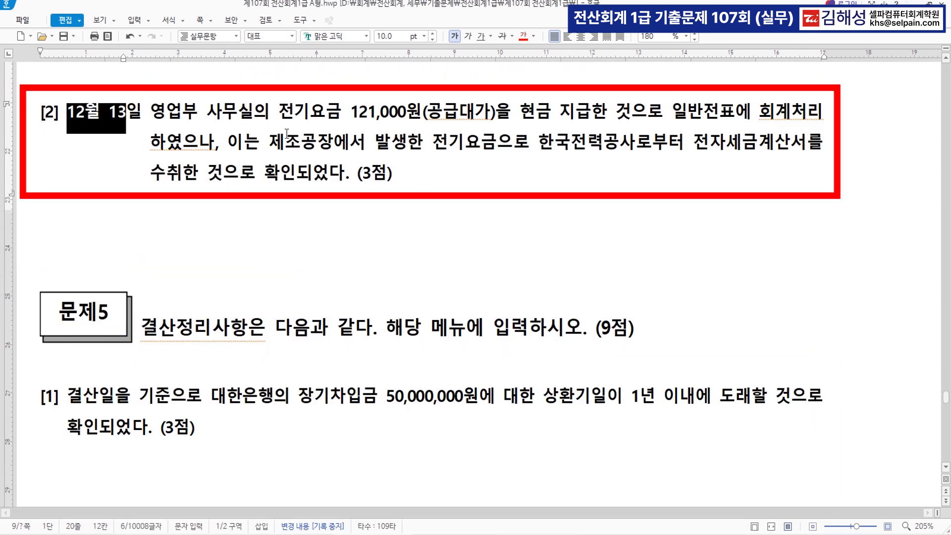
{"action": "scroll", "coordinate": [490, 118], "scroll_direction": "up", "scroll_amount": 1}
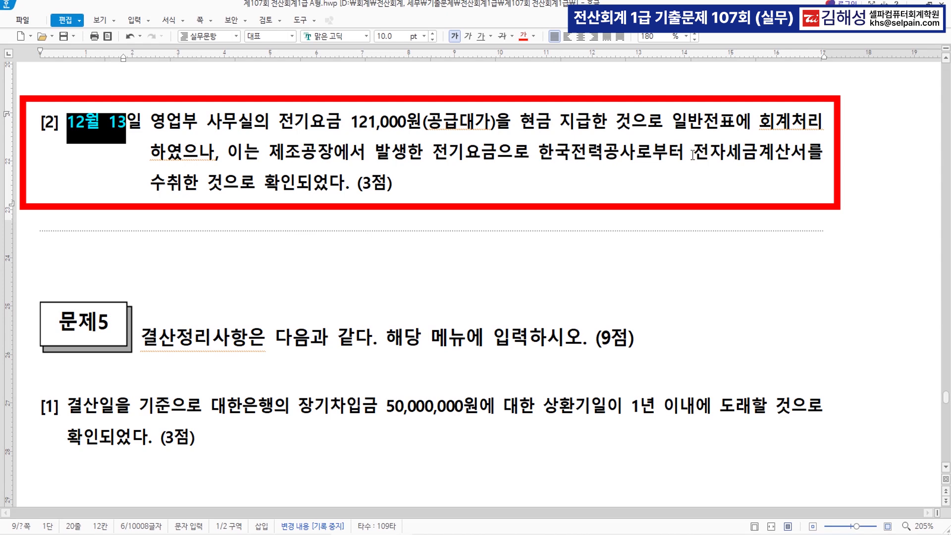
{"action": "left_click_drag", "start_coordinate": [694, 155], "coordinate": [807, 156]}
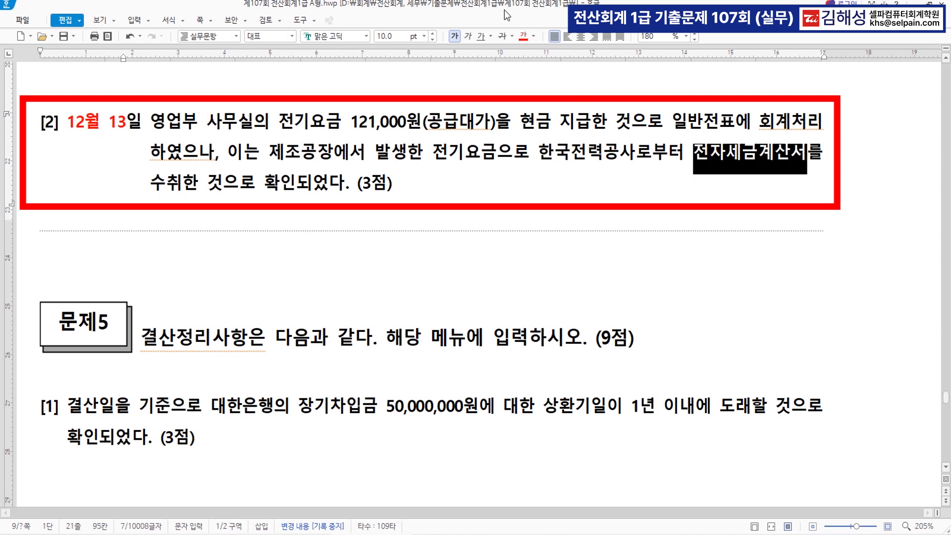
{"action": "left_click", "coordinate": [528, 39]}
Step: Colour 제조공장 red in item [2] and add the note >> 전력비 after it
{"action": "left_click_drag", "start_coordinate": [269, 155], "coordinate": [333, 158]}
{"action": "left_click", "coordinate": [525, 39]}
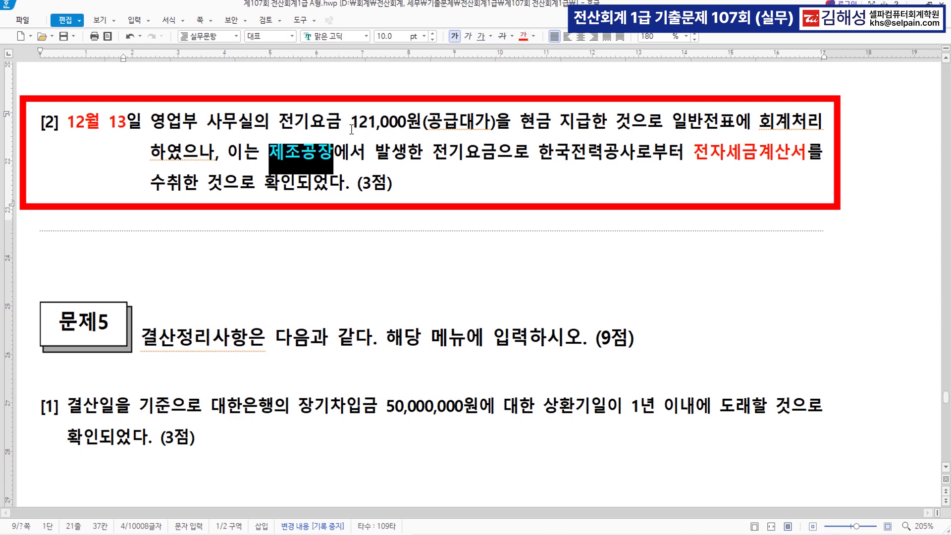
{"action": "left_click", "coordinate": [336, 151]}
{"action": "type", "text": ">>"}
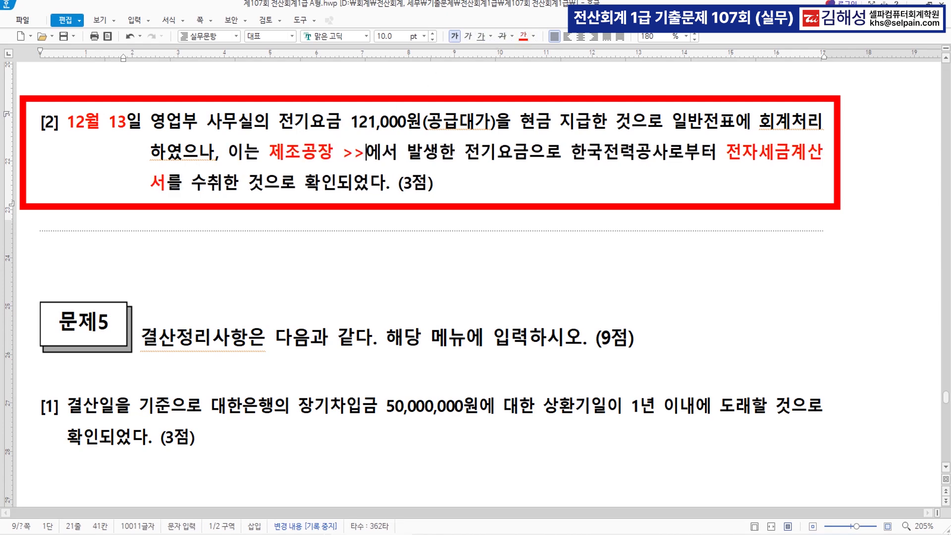
{"action": "type", "text": " 전력비"}
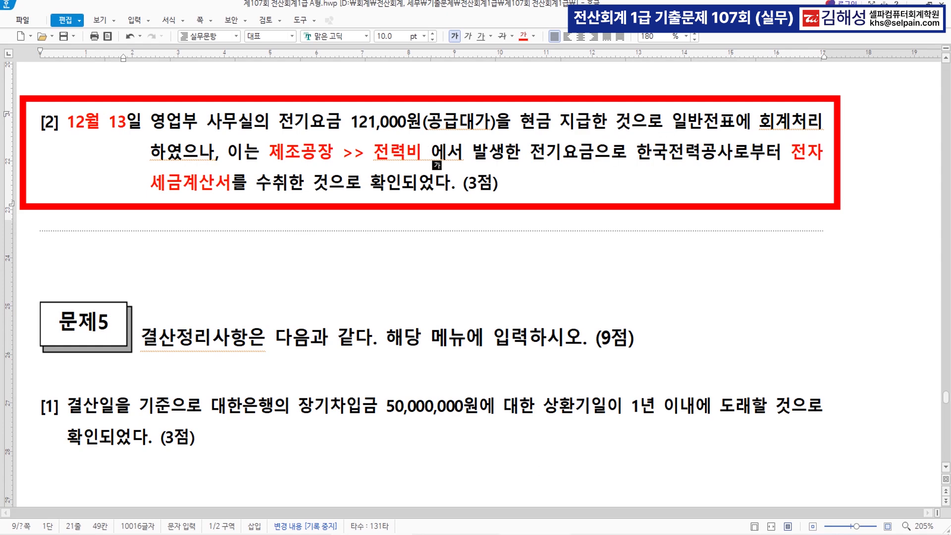
Step: Insert >> 공급가액 110,000 after (공급대가) in item [2] and colour 공급가액 110,000 red
{"action": "left_click", "coordinate": [497, 121]}
{"action": "type", "text": ">> "}
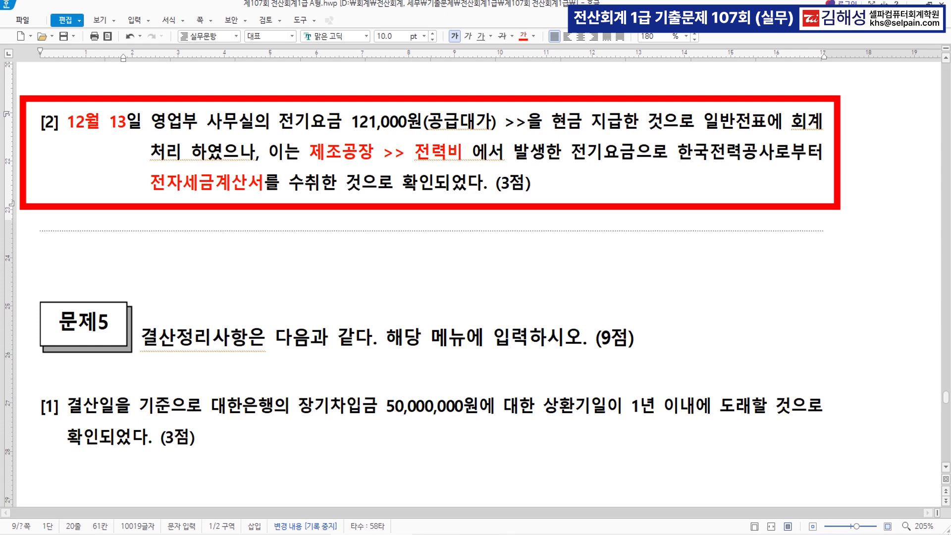
{"action": "type", "text": "공급가액 "}
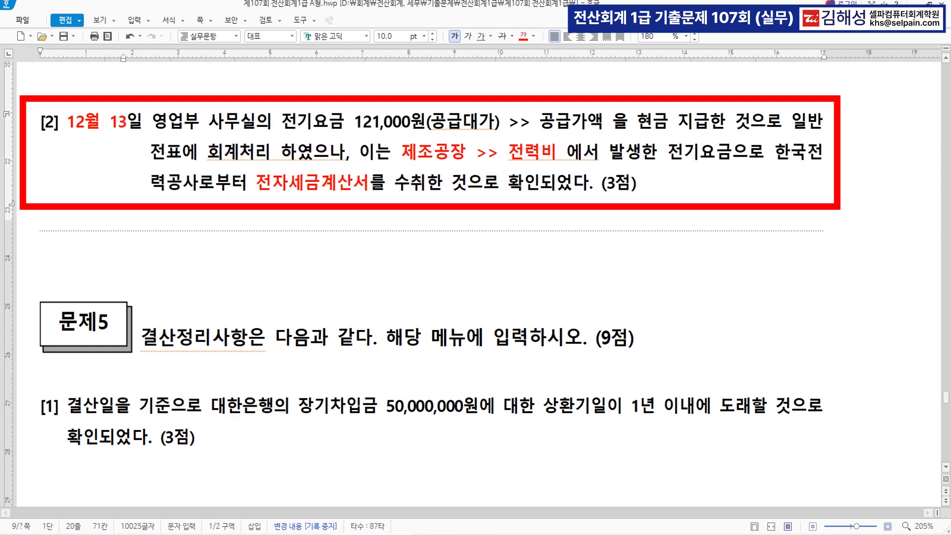
{"action": "type", "text": "110,000"}
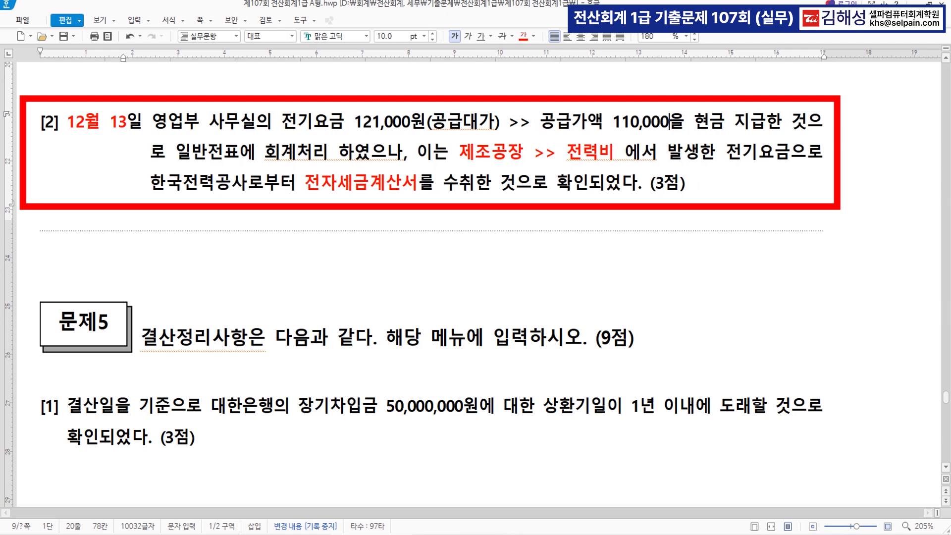
{"action": "left_click_drag", "start_coordinate": [541, 121], "coordinate": [673, 128]}
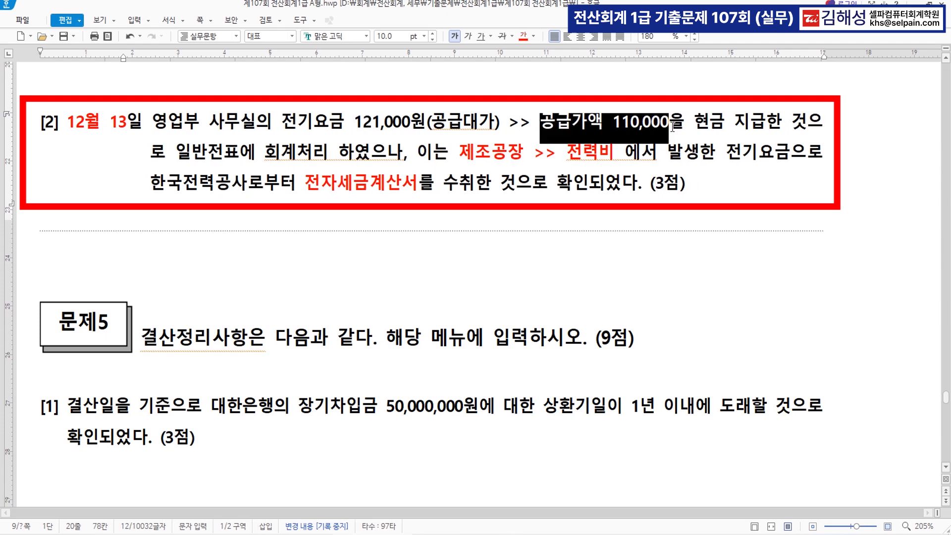
{"action": "left_click", "coordinate": [523, 37]}
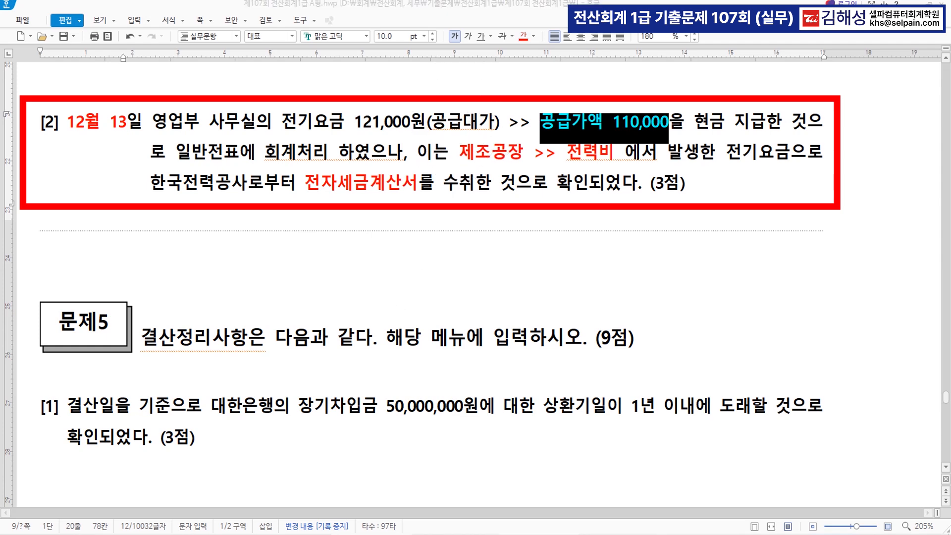
Step: Switch to 일반전표입력, load the December 13 vouchers and delete both the 수도광열비 and 현금 lines
{"action": "left_click", "coordinate": [529, 533]}
{"action": "key", "text": "Escape"}
{"action": "key", "text": "Escape"}
{"action": "type", "text": "121"}
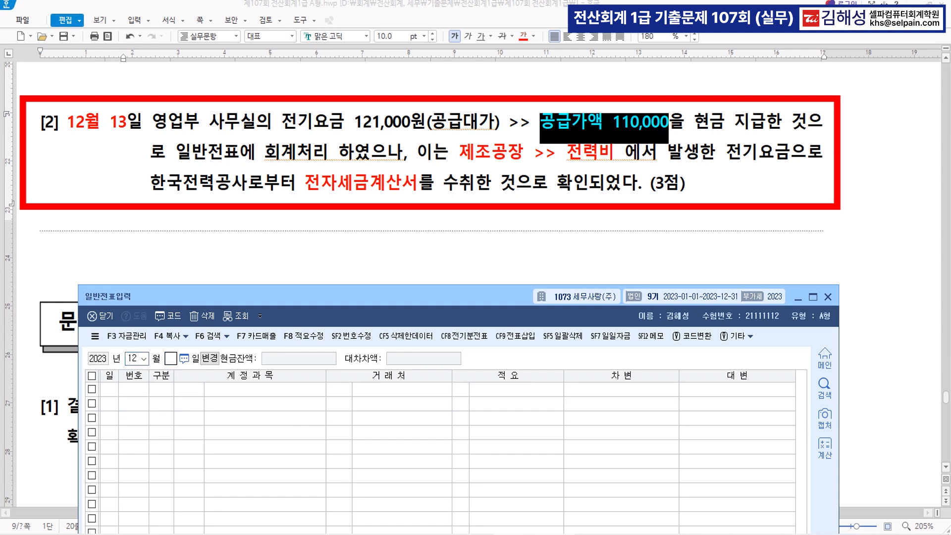
{"action": "type", "text": "3"}
{"action": "key", "text": "Return"}
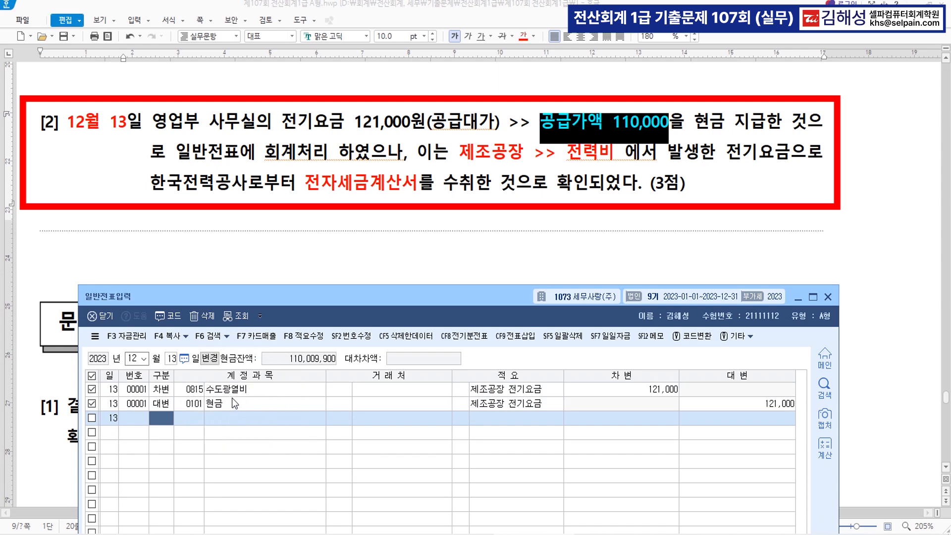
{"action": "key", "text": "F5"}
Step: Switch to 매입매출전표입력, load December 13 and start a 51.과세 purchase entry with 전기료 as the item
{"action": "left_click", "coordinate": [437, 518]}
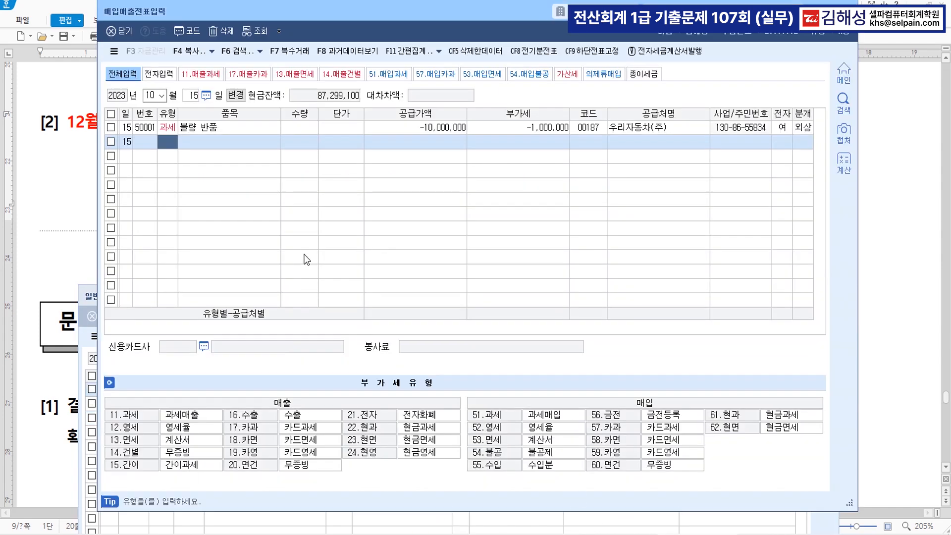
{"action": "key", "text": "Escape"}
{"action": "type", "text": "1213"}
{"action": "type", "text": "5"}
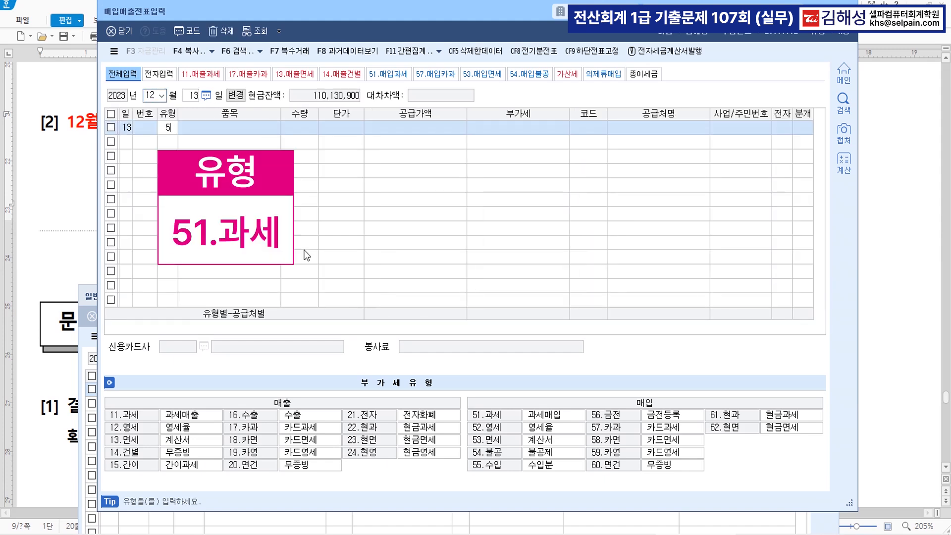
{"action": "type", "text": "1"}
{"action": "key", "text": "Return"}
{"action": "type", "text": "전기료"}
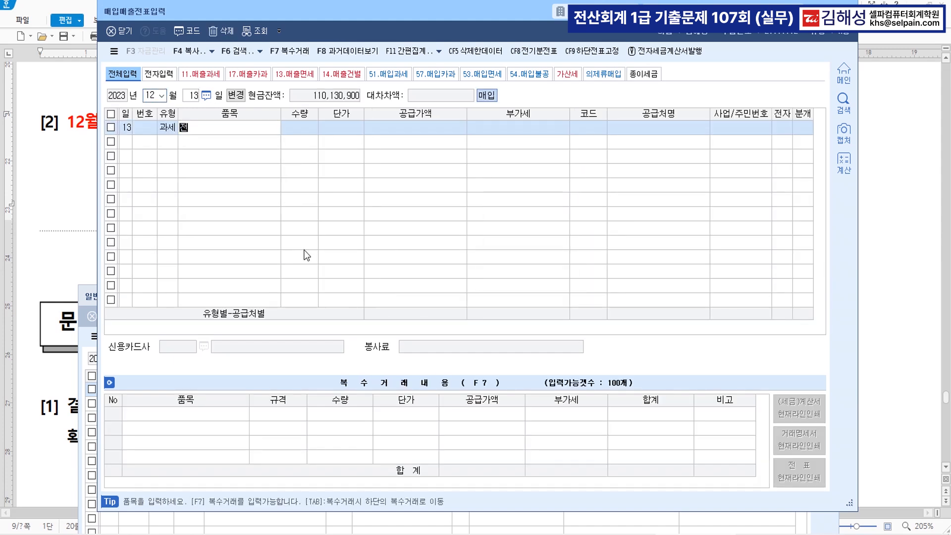
Step: Give the 전기료 entry a supply value of 110,000 and 한국전력공사 as the supplier
{"action": "key", "text": "Return"}
{"action": "key", "text": "Return"}
{"action": "key", "text": "Return"}
{"action": "type", "text": "1100000"}
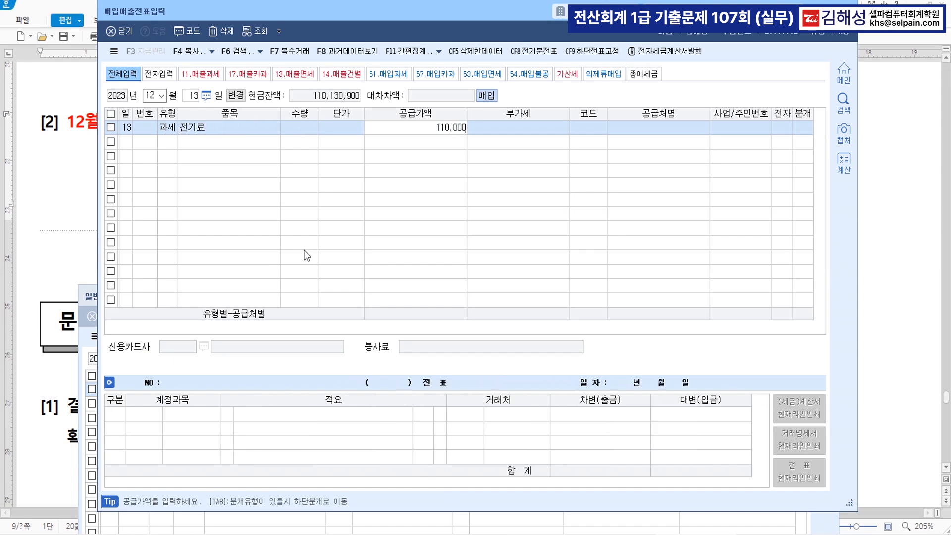
{"action": "key", "text": "Return"}
{"action": "key", "text": "Return"}
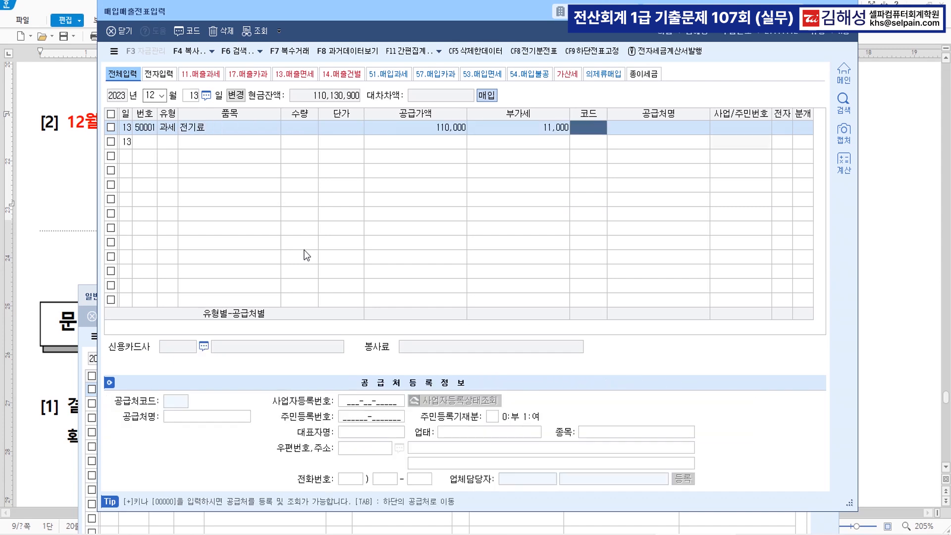
{"action": "type", "text": "한국"}
{"action": "key", "text": "Return"}
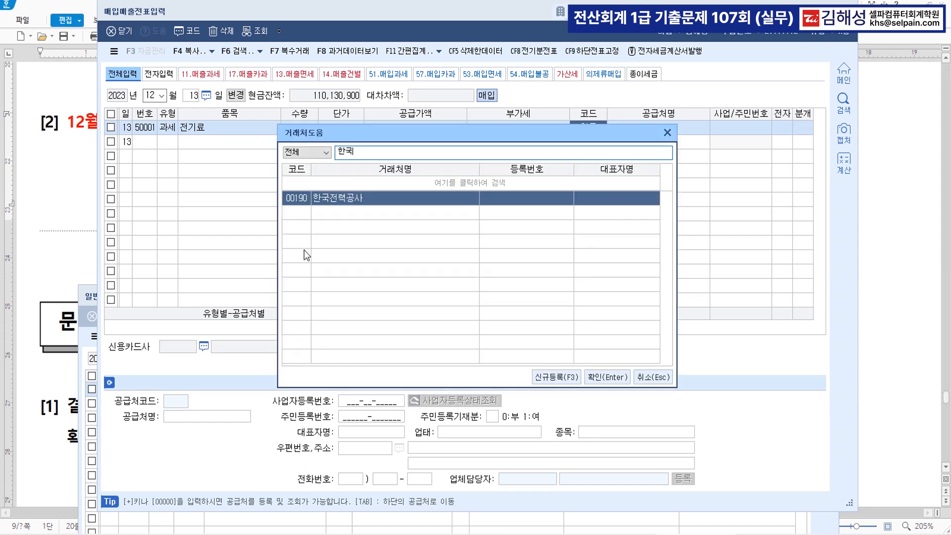
{"action": "key", "text": "Return"}
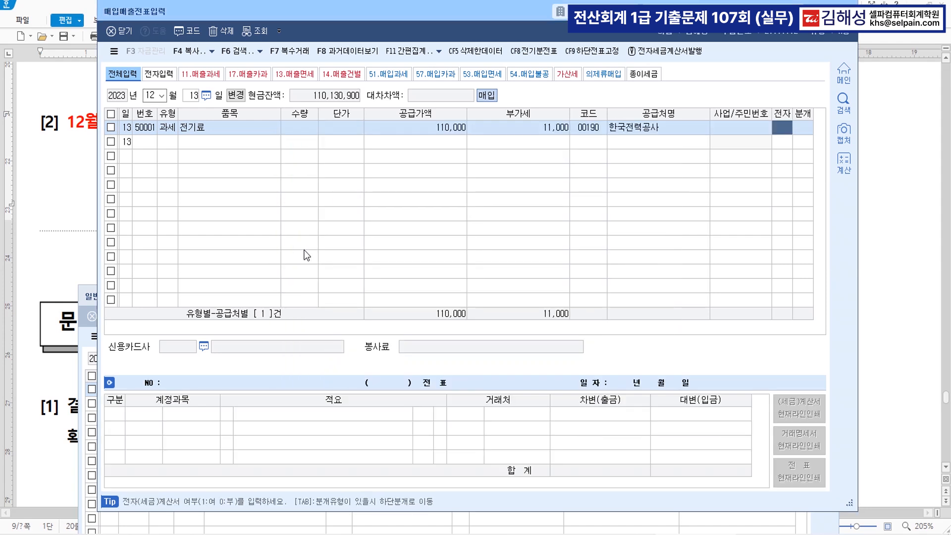
Step: Mark the entry as an electronic invoice with 현금 journalizing, and change its 원재료 account to 0516 전력비 (제조원가)
{"action": "type", "text": "1"}
{"action": "key", "text": "Return"}
{"action": "type", "text": "1"}
{"action": "key", "text": "Return"}
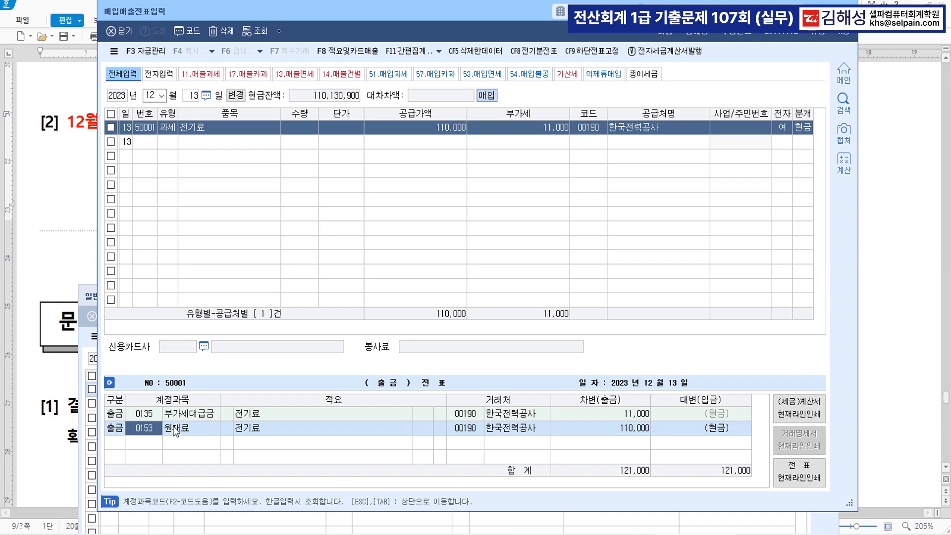
{"action": "type", "text": "전력"}
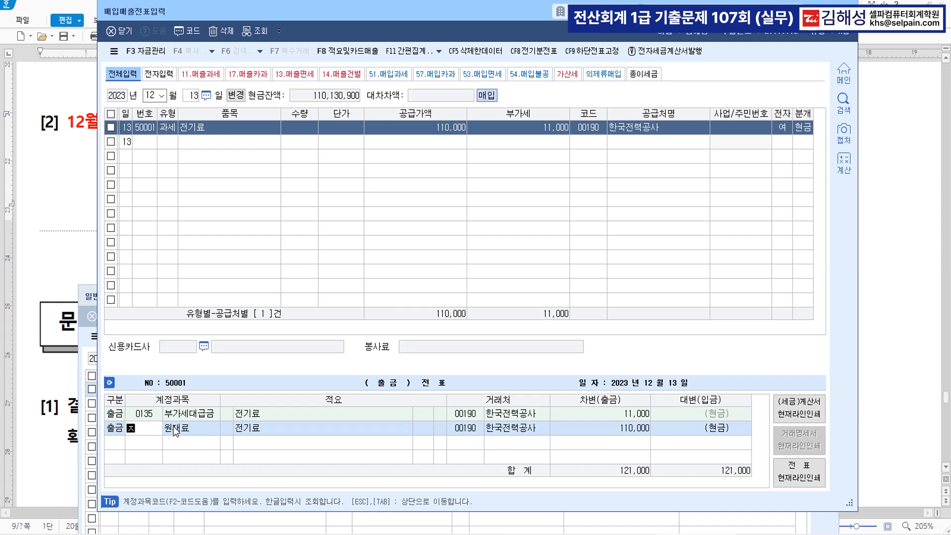
{"action": "key", "text": "Return"}
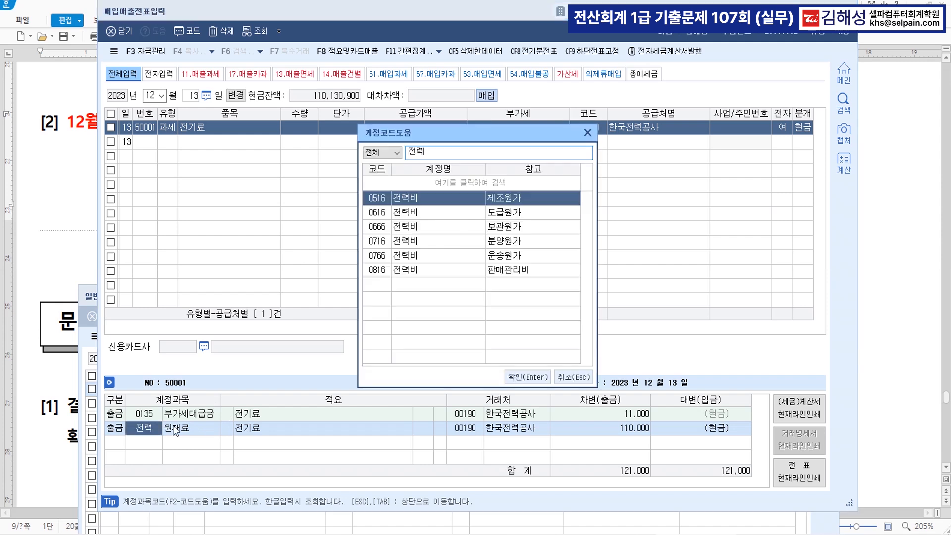
{"action": "key", "text": "Return"}
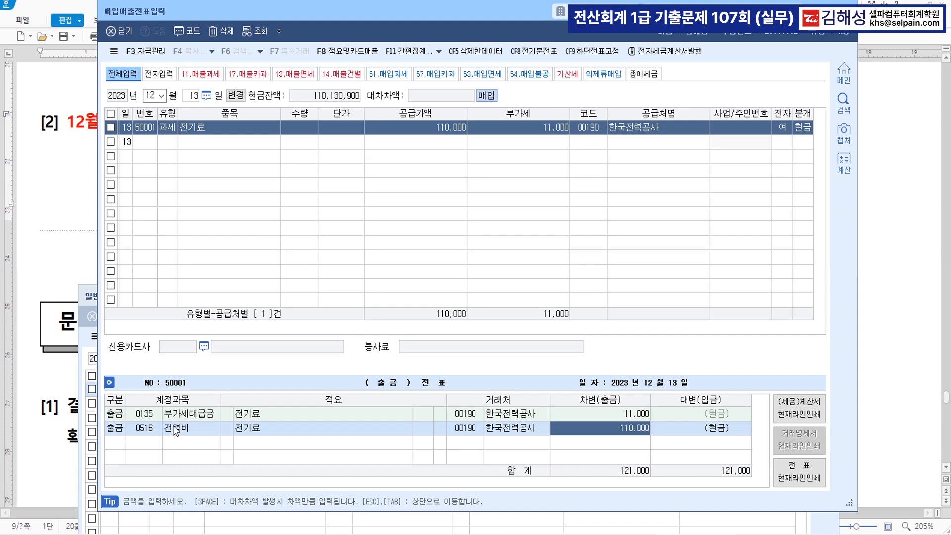
{"action": "key", "text": "Return"}
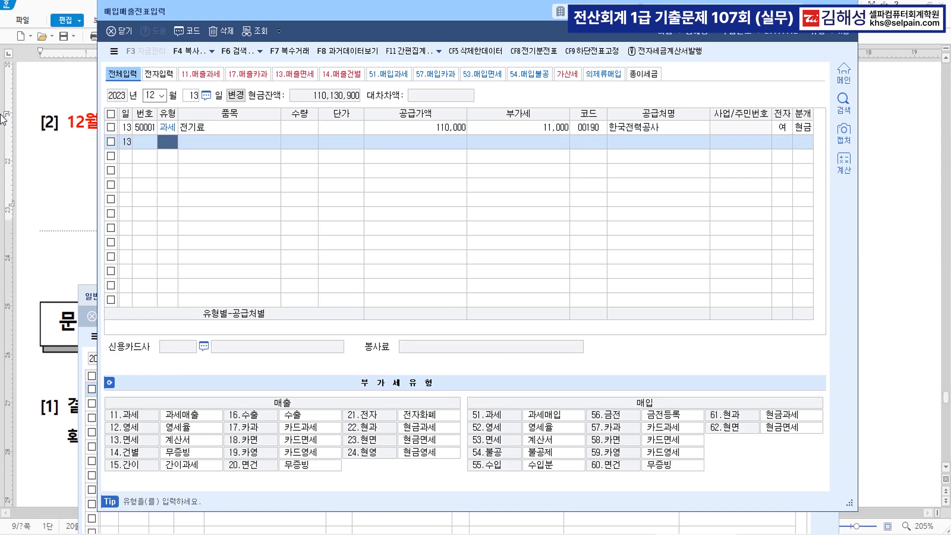
Step: Go to 문제5 in the exam document, switch to 일반전표입력 and load the December 31 vouchers
{"action": "left_click", "coordinate": [80, 204]}
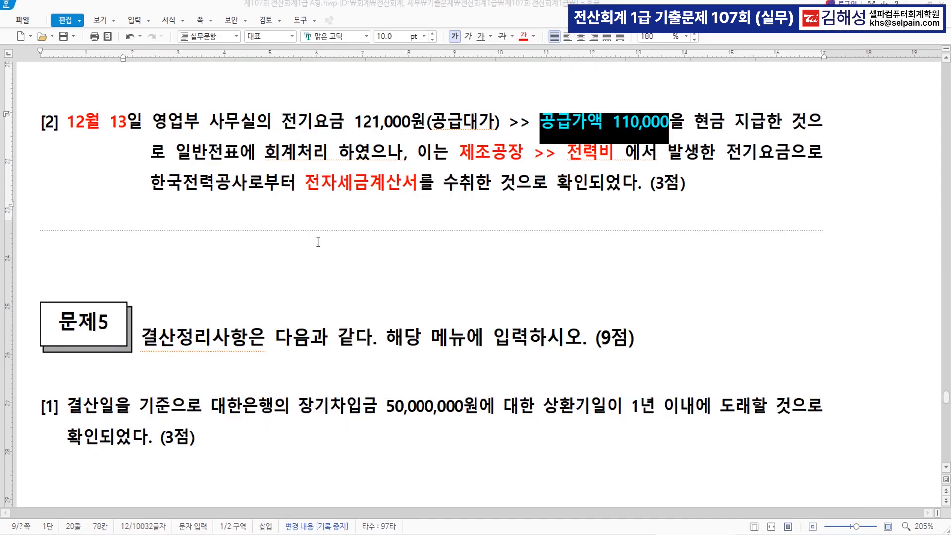
{"action": "scroll", "coordinate": [318, 242], "scroll_direction": "down", "scroll_amount": 3}
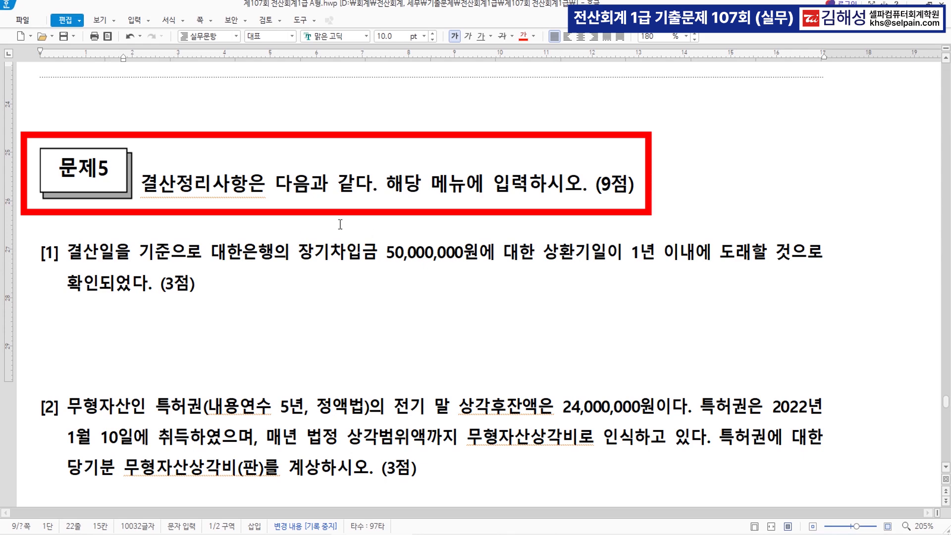
{"action": "scroll", "coordinate": [287, 229], "scroll_direction": "down", "scroll_amount": 3}
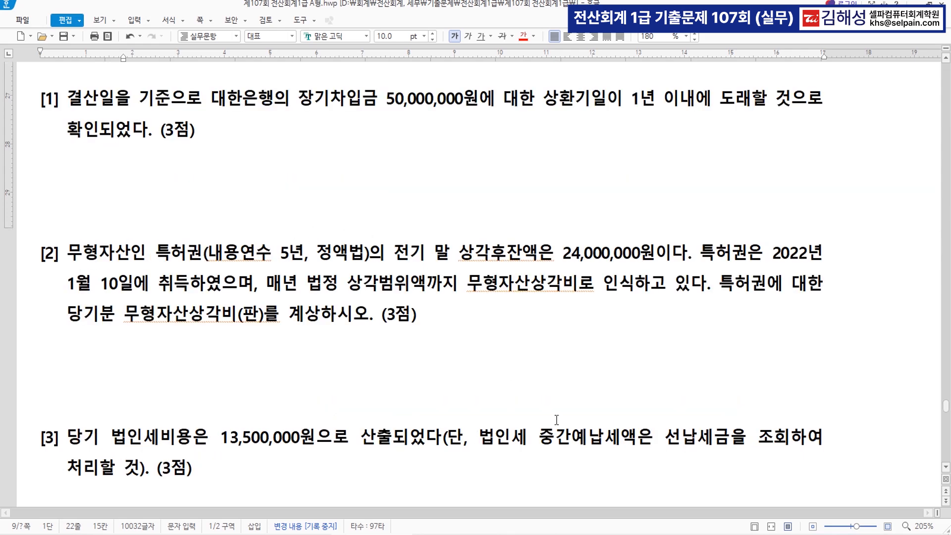
{"action": "left_click", "coordinate": [535, 534]}
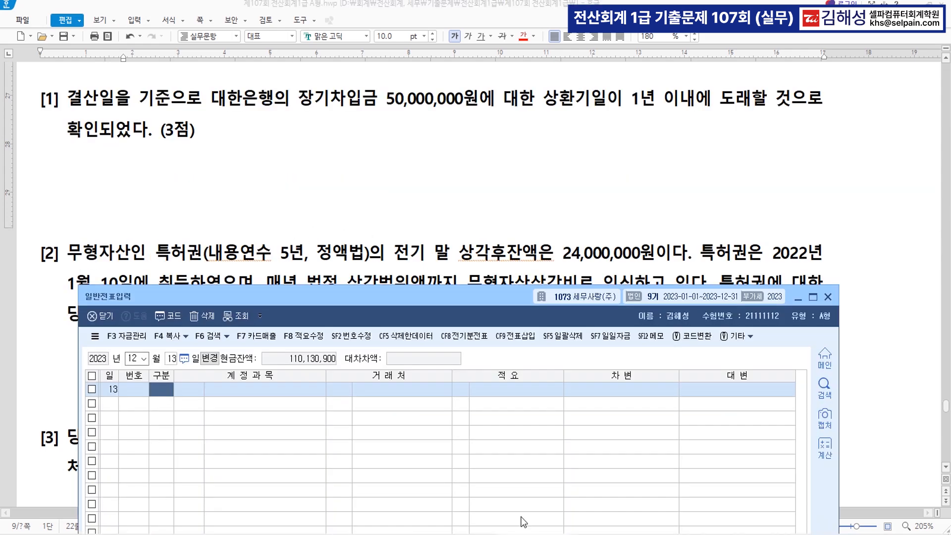
{"action": "type", "text": "31"}
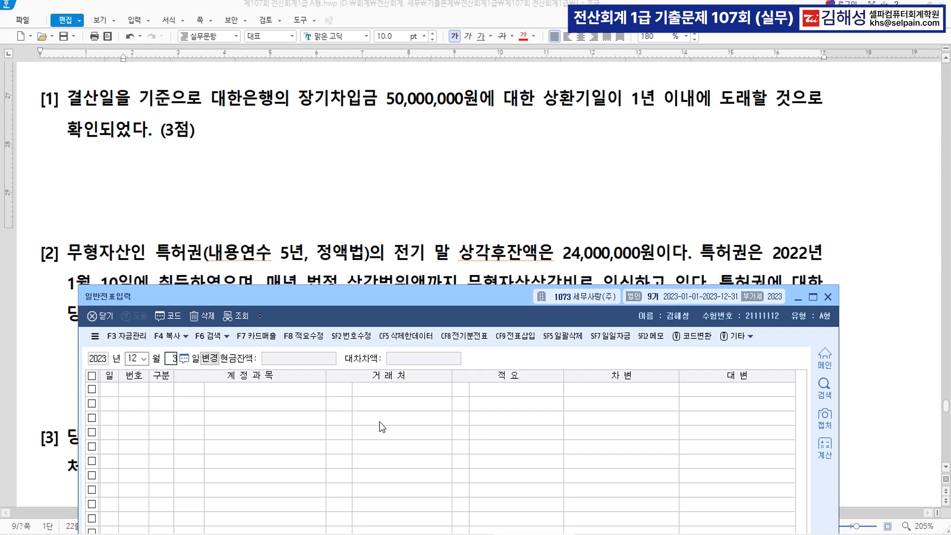
{"action": "key", "text": "Return"}
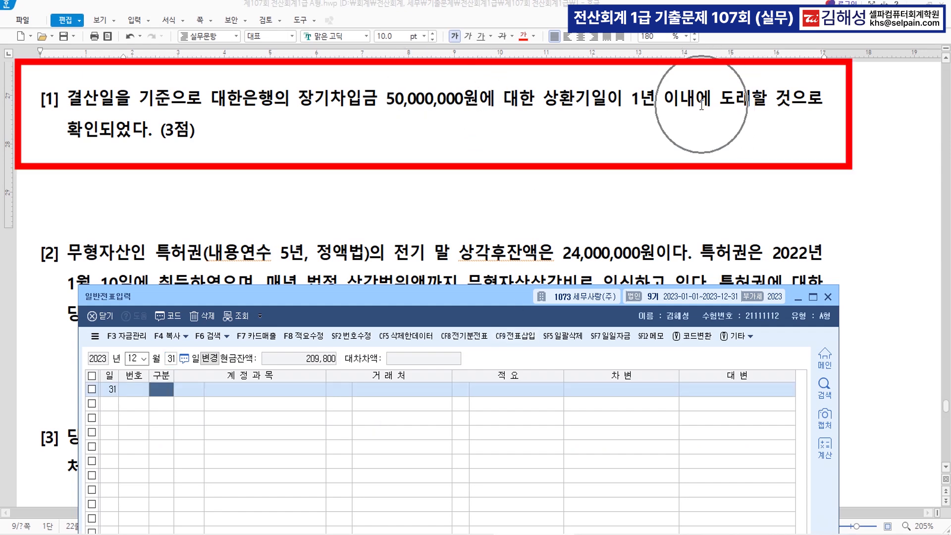
Step: Move the voucher window below item [1] and start a debit line with the account 0293 장기차입금
{"action": "left_click_drag", "start_coordinate": [507, 292], "coordinate": [505, 224]}
{"action": "key", "text": "3"}
{"action": "key", "text": "Return"}
{"action": "type", "text": "장기차"}
{"action": "key", "text": "Return"}
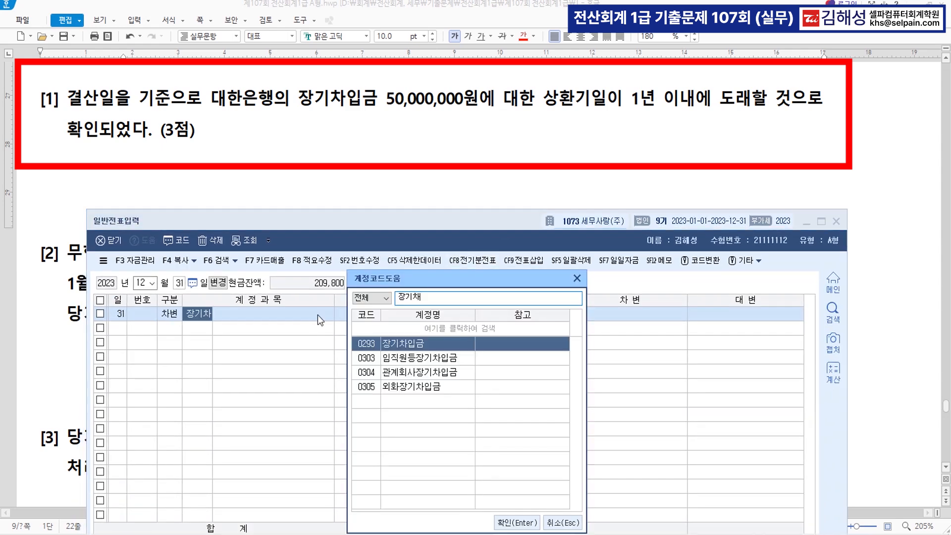
{"action": "key", "text": "Return"}
Step: Set the 장기차입금 line's counterparty to 98005 대한은행 and its debit amount to 50,000,000
{"action": "type", "text": "대한"}
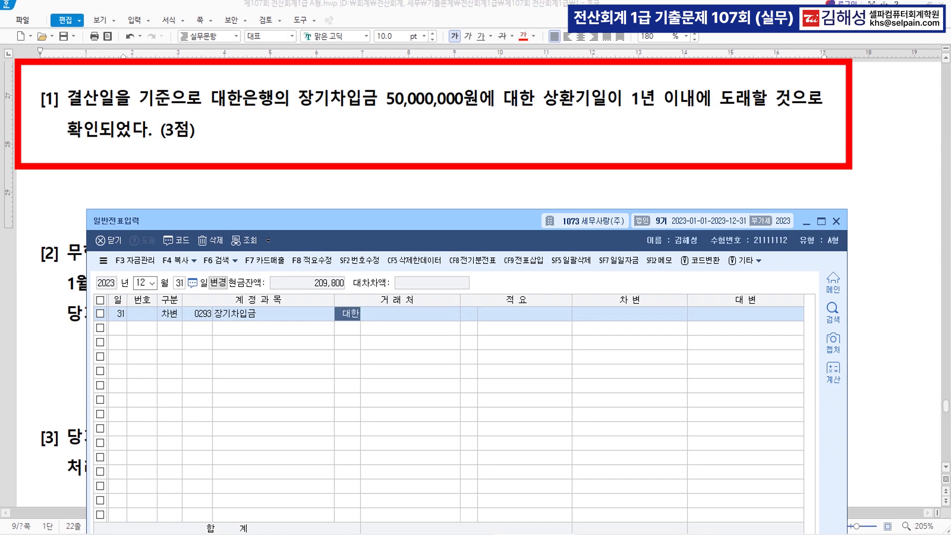
{"action": "key", "text": "Return"}
{"action": "key", "text": "Down"}
{"action": "key", "text": "Return"}
{"action": "key", "text": "Return"}
{"action": "key", "text": "Return"}
{"action": "type", "text": "50000000"}
{"action": "key", "text": "Return"}
Step: Add a credit line with the account 0264 유동성장기부채 and the counterparty 98005 대한은행 for 50,000,000
{"action": "type", "text": "4"}
{"action": "key", "text": "Return"}
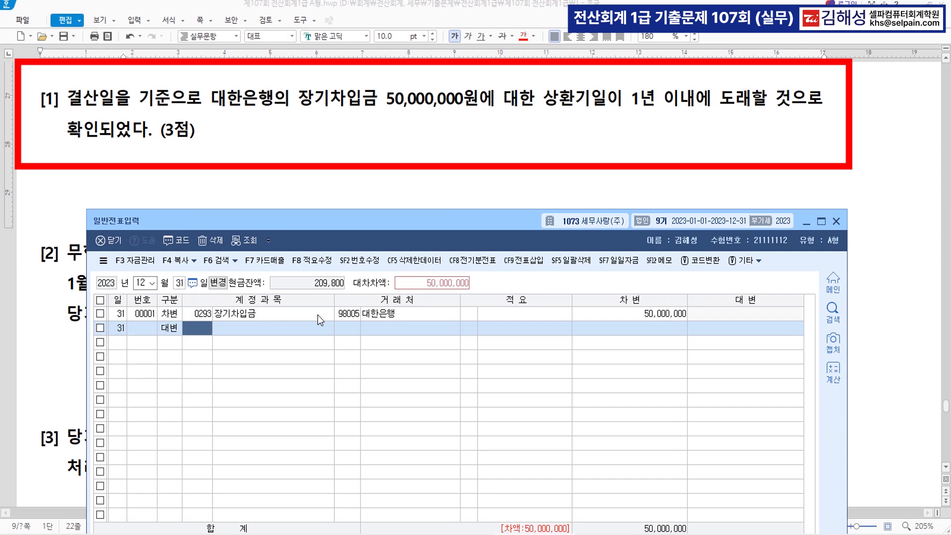
{"action": "type", "text": "유동성"}
{"action": "key", "text": "Return"}
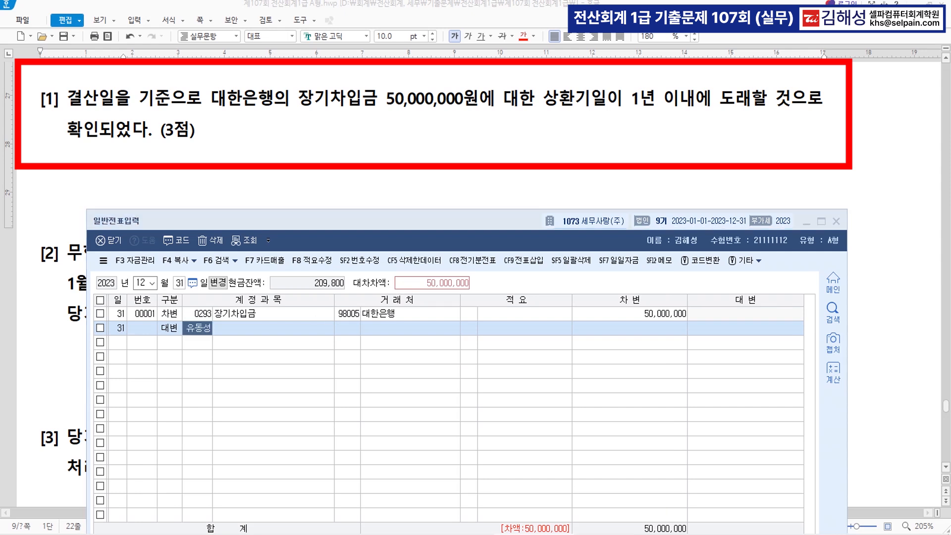
{"action": "key", "text": "Return"}
{"action": "type", "text": "대한은"}
{"action": "key", "text": "Return"}
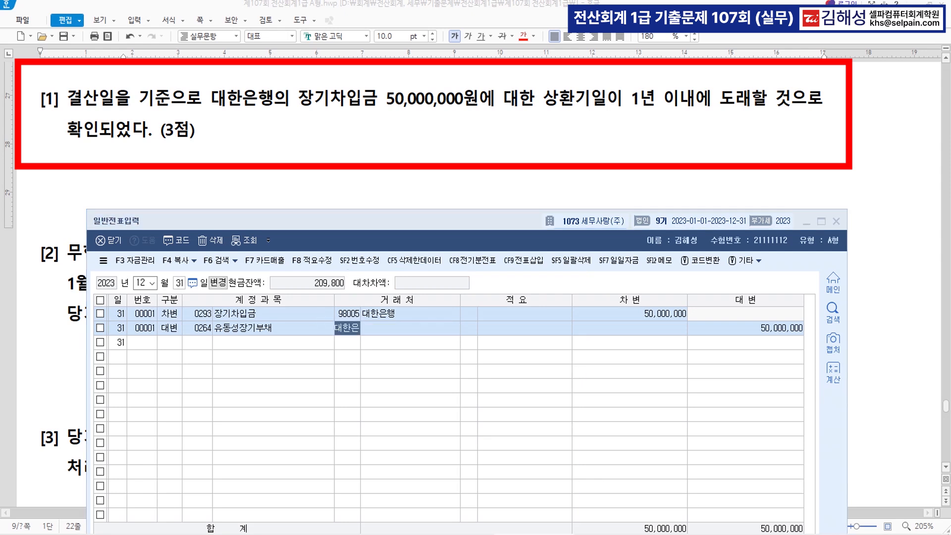
{"action": "key", "text": "Return"}
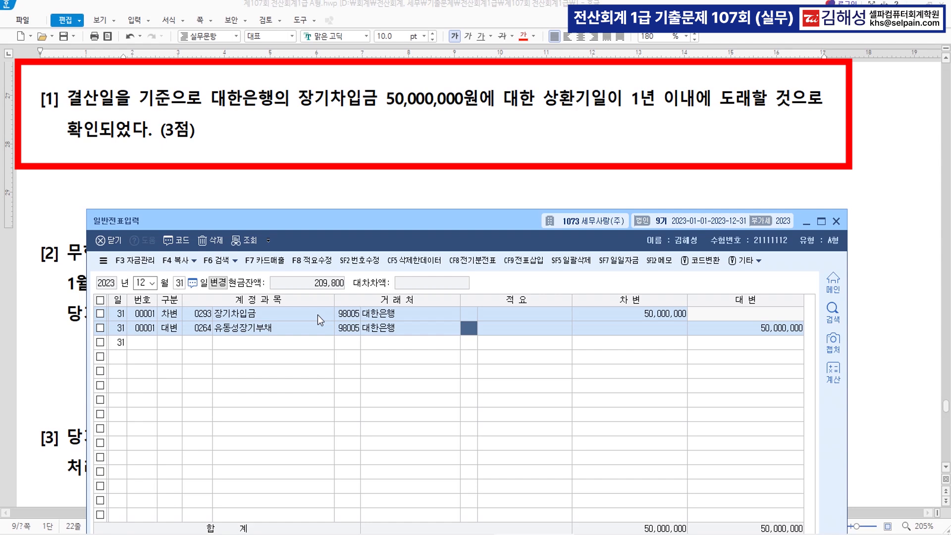
{"action": "key", "text": "Return"}
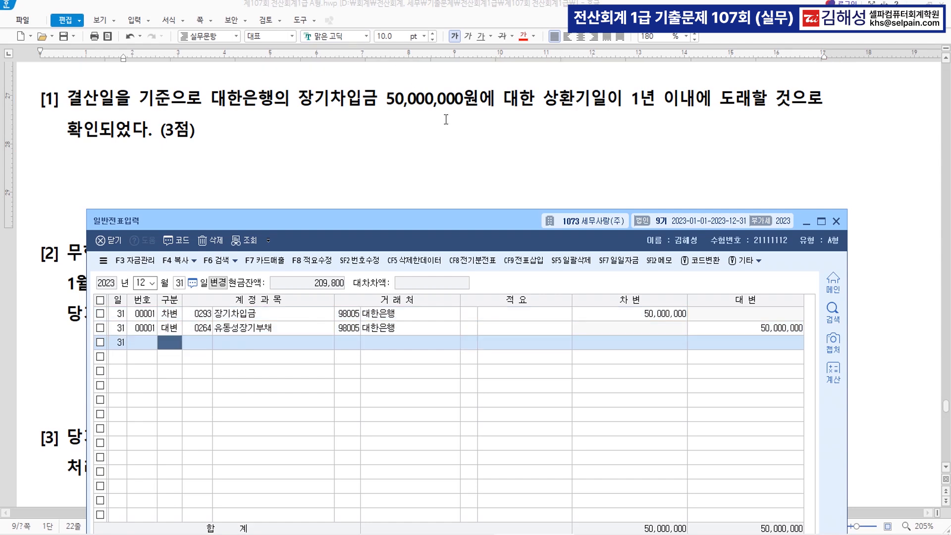
Step: Go to item [2] of 문제5 in the exam document and colour 특허권(내용연수 5년 red
{"action": "scroll", "coordinate": [446, 119], "scroll_direction": "down", "scroll_amount": 5}
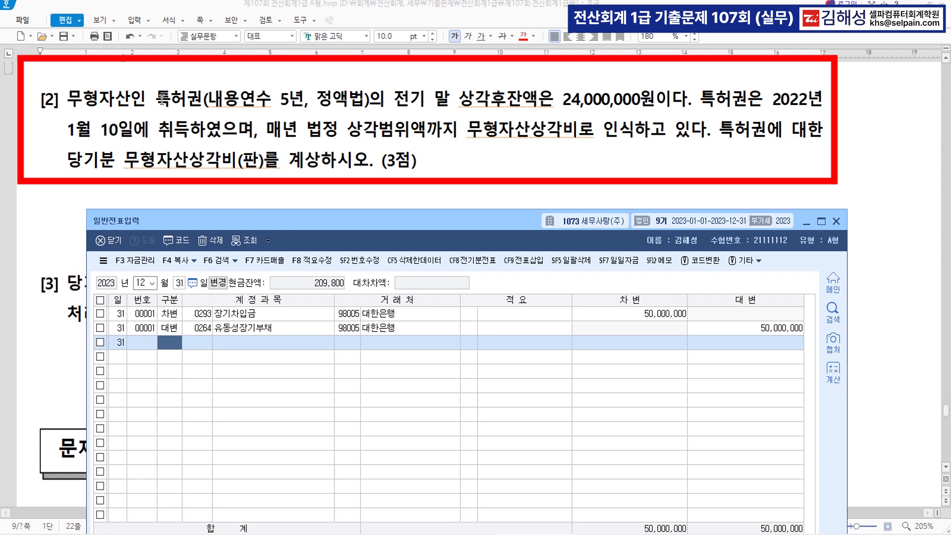
{"action": "left_click", "coordinate": [163, 99]}
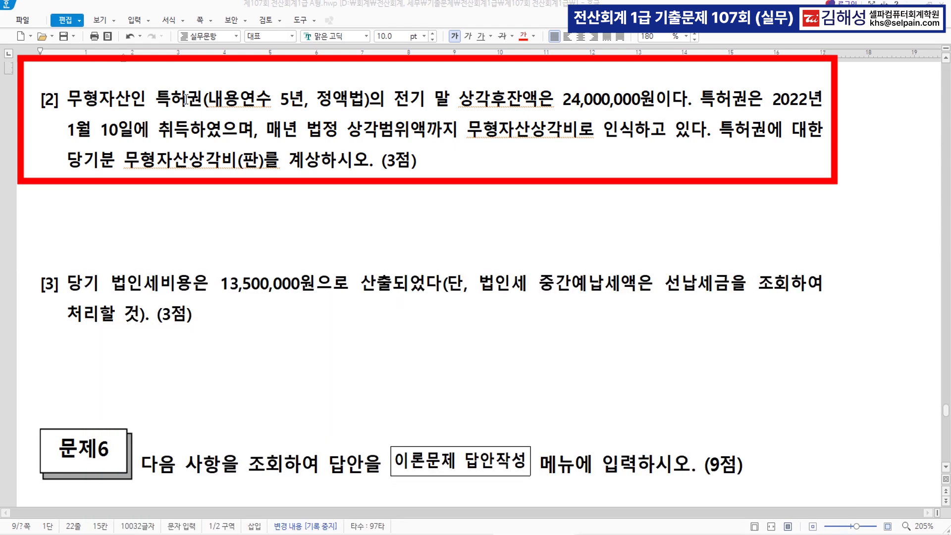
{"action": "left_click", "coordinate": [301, 98], "text": "shift"}
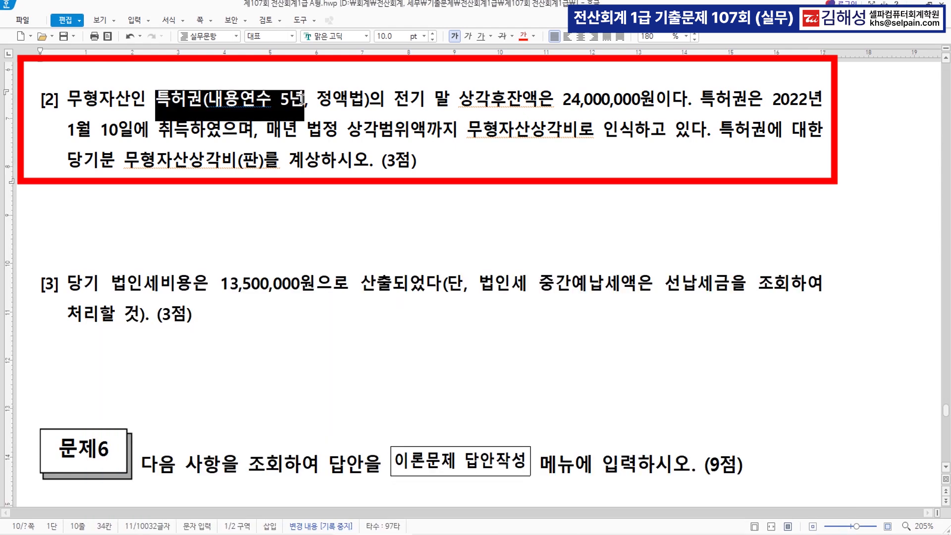
{"action": "left_click", "coordinate": [526, 37]}
{"action": "left_click", "coordinate": [440, 143]}
Step: Colour 상각후잔액은 24,000,000원 and 특허권은 2022년 1월 10일에 취득 red in item [2]
{"action": "left_click_drag", "start_coordinate": [397, 127], "coordinate": [655, 128]}
{"action": "left_click", "coordinate": [523, 35]}
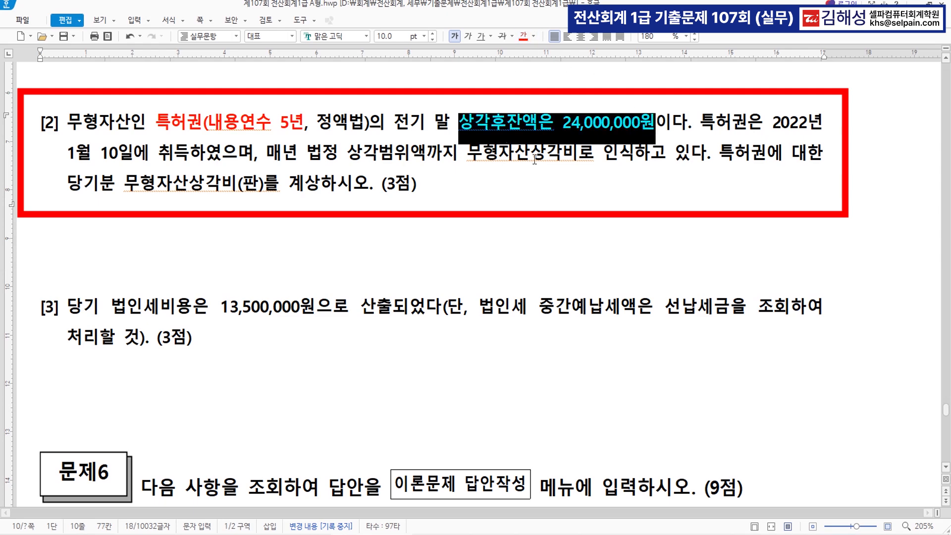
{"action": "left_click_drag", "start_coordinate": [704, 124], "coordinate": [202, 154]}
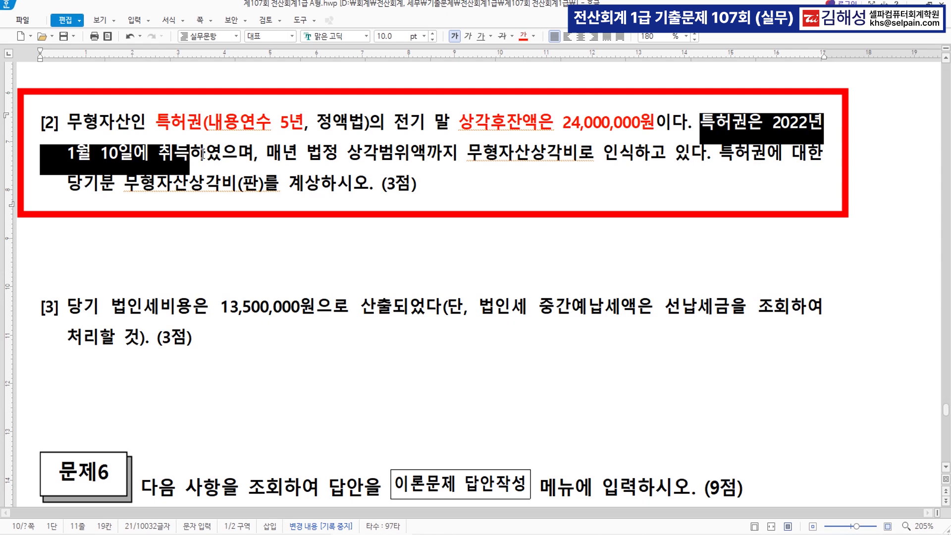
{"action": "left_click", "coordinate": [524, 36]}
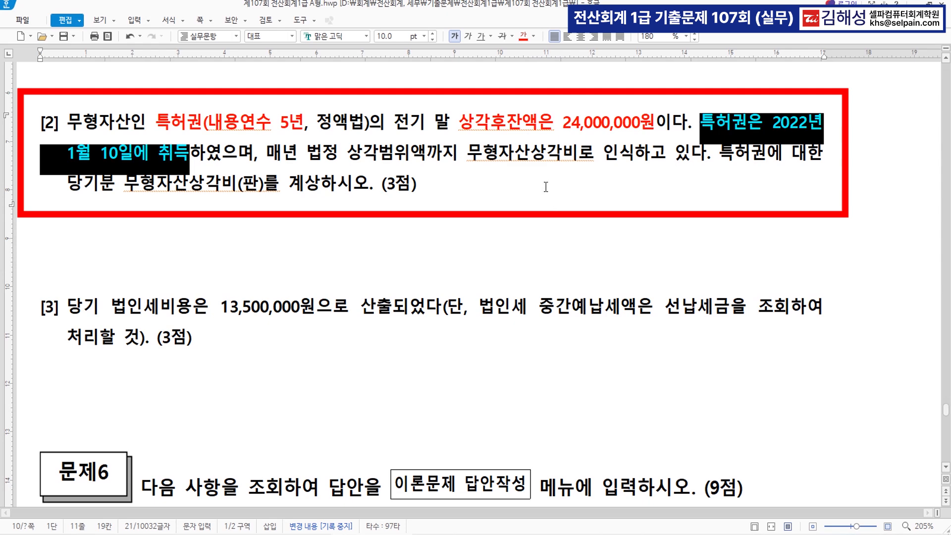
Step: Insert the note >> 4년 right after 내용연수 5년 in item [2]
{"action": "left_click", "coordinate": [240, 121]}
{"action": "left_click_drag", "start_coordinate": [207, 123], "coordinate": [304, 123]}
{"action": "left_click", "coordinate": [309, 125]}
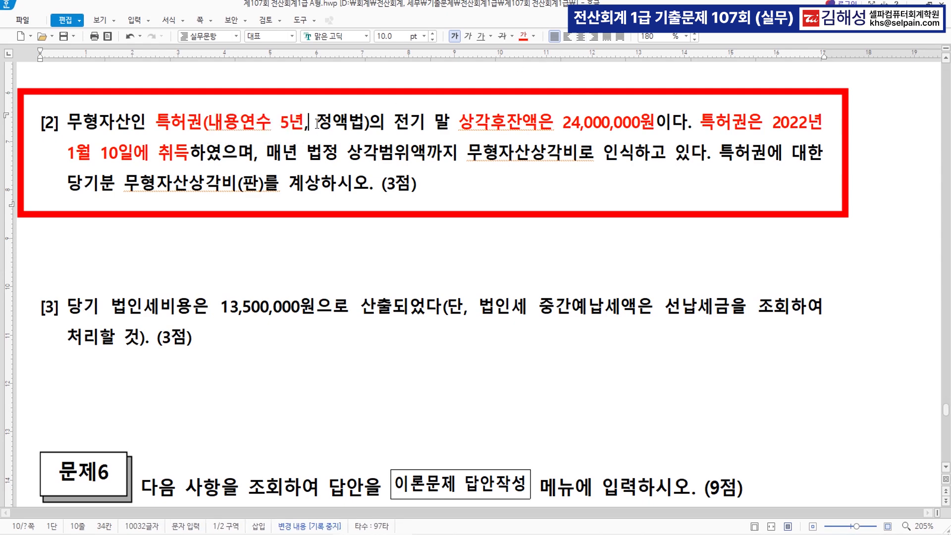
{"action": "type", "text": ">> "}
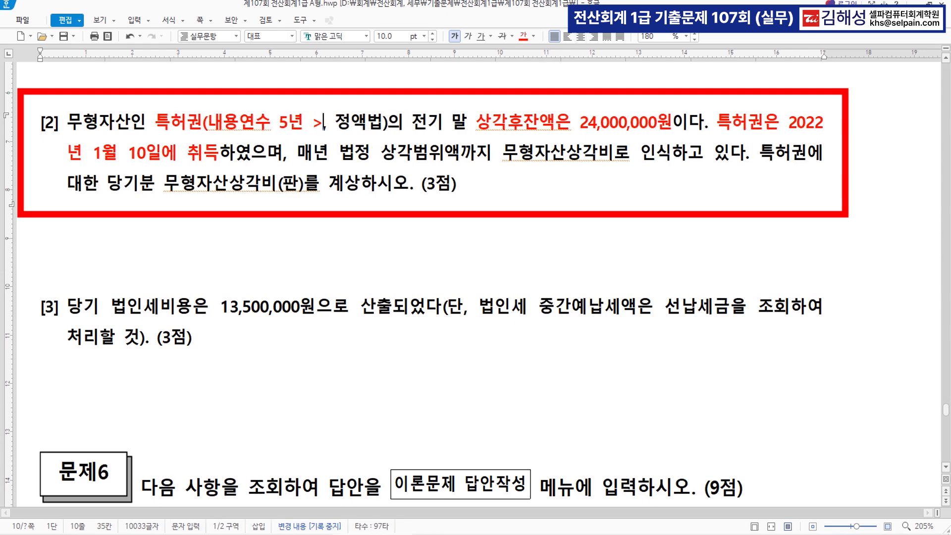
{"action": "type", "text": "4년"}
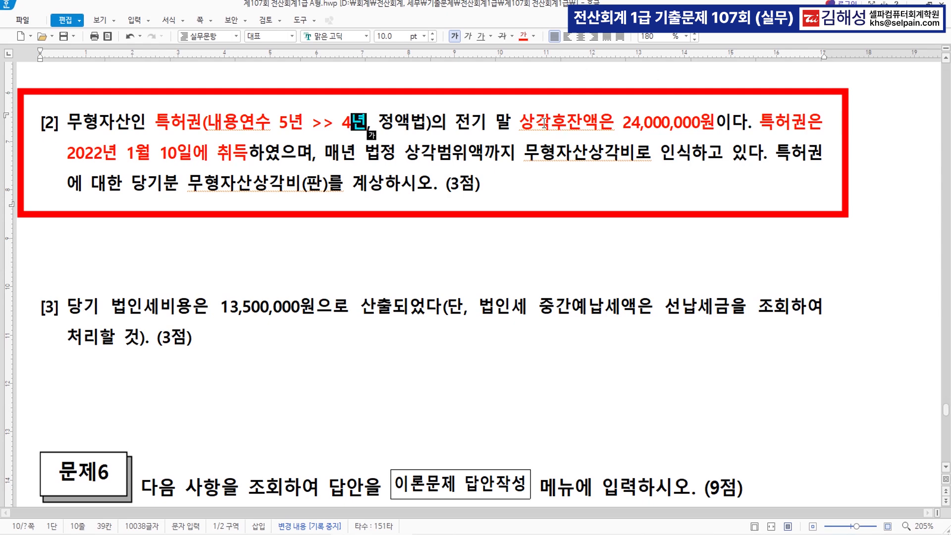
Step: Insert the note (4년분) / 4 6,000,000 right after 24,000,000원 in item [2]
{"action": "left_click", "coordinate": [716, 122]}
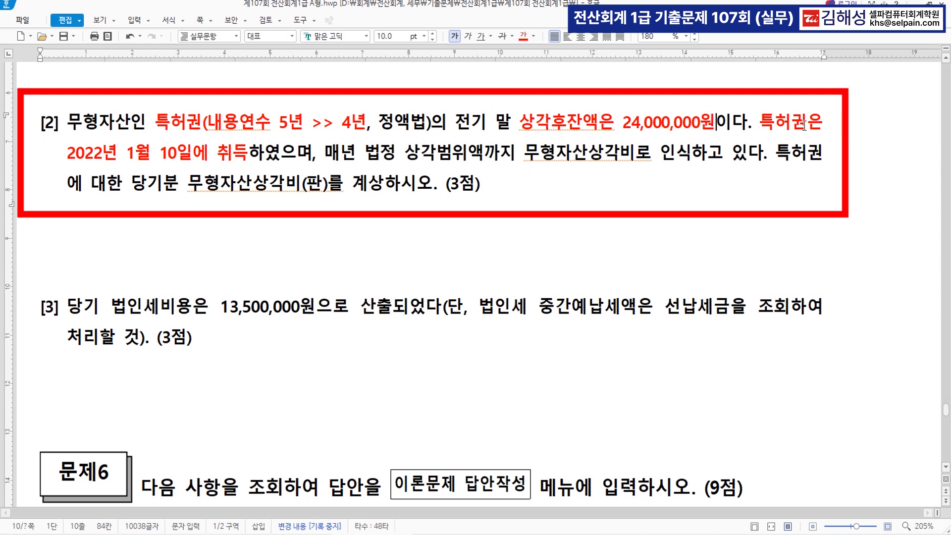
{"action": "type", "text": "(4년분"}
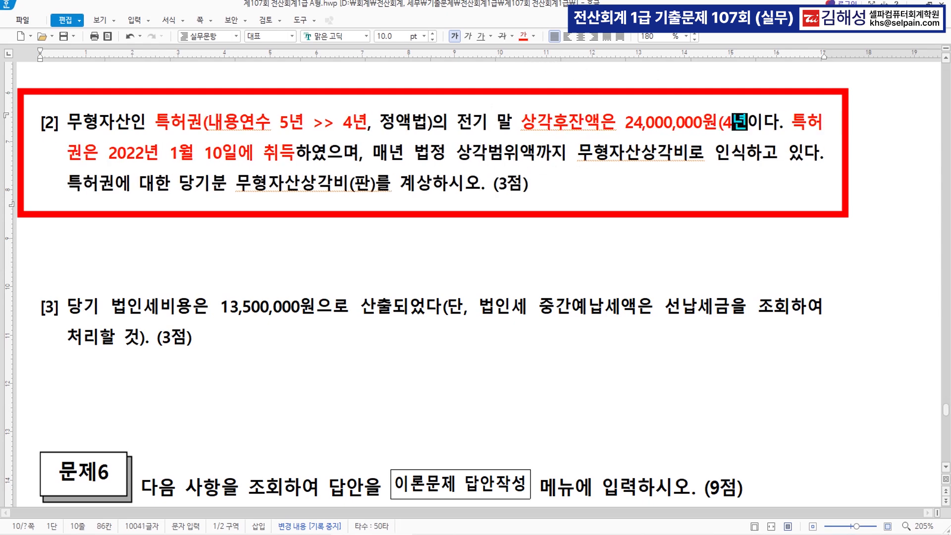
{"action": "type", "text": ")"}
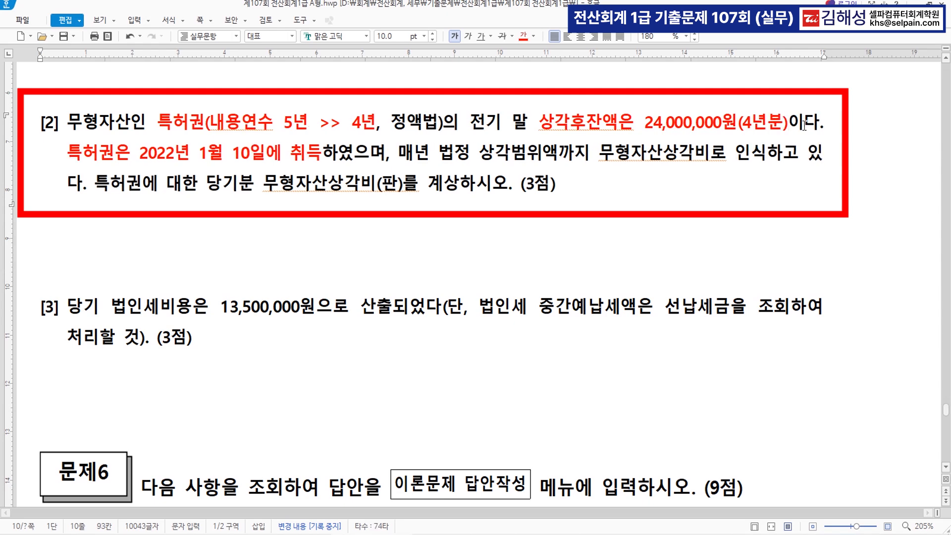
{"action": "type", "text": "  / 4"}
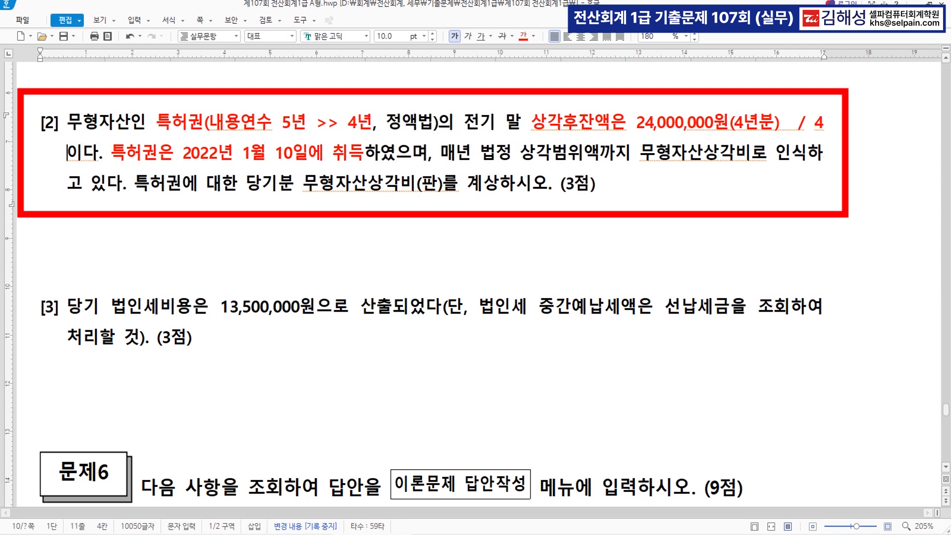
{"action": "type", "text": "6,000,000"}
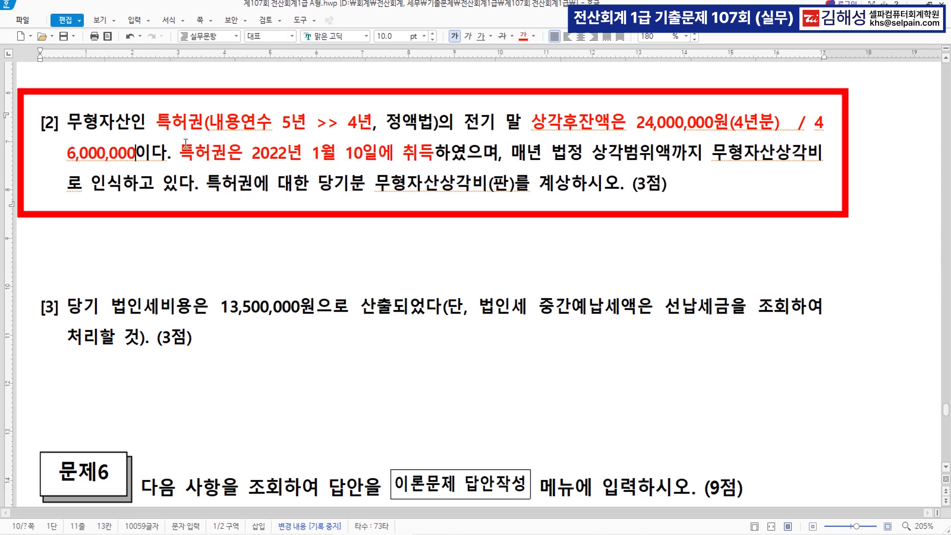
Step: Colour the inserted amount 6,000,000 blue in item [2]
{"action": "left_click_drag", "start_coordinate": [136, 154], "coordinate": [67, 156]}
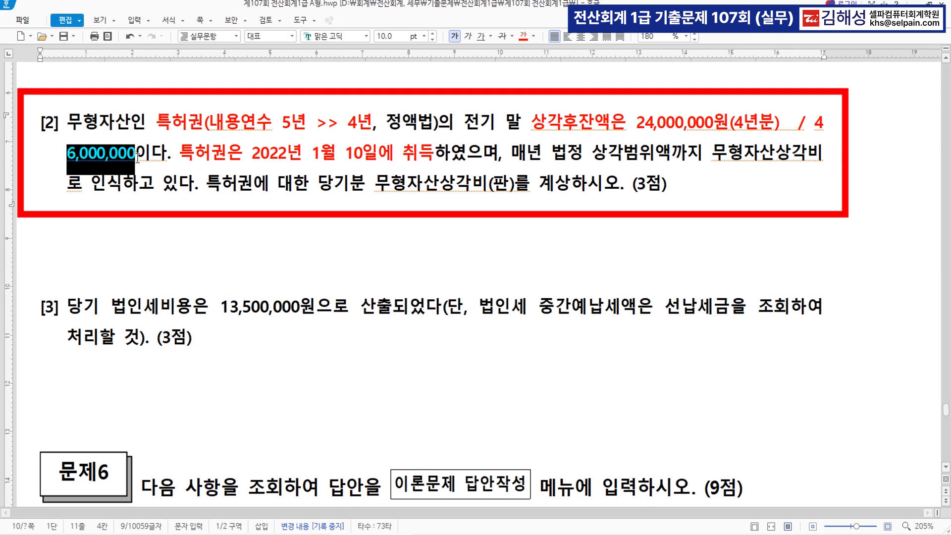
{"action": "left_click", "coordinate": [534, 37]}
{"action": "left_click", "coordinate": [586, 85]}
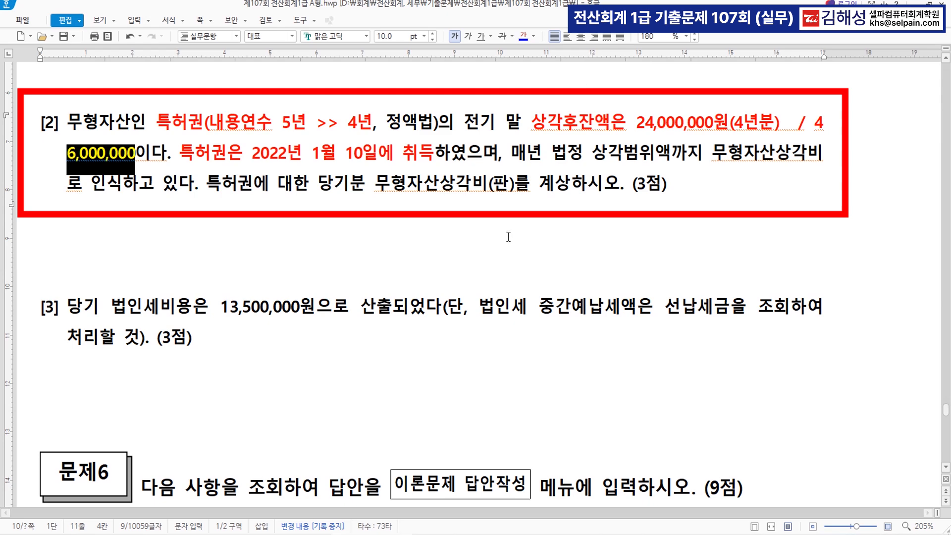
{"action": "left_click", "coordinate": [466, 207]}
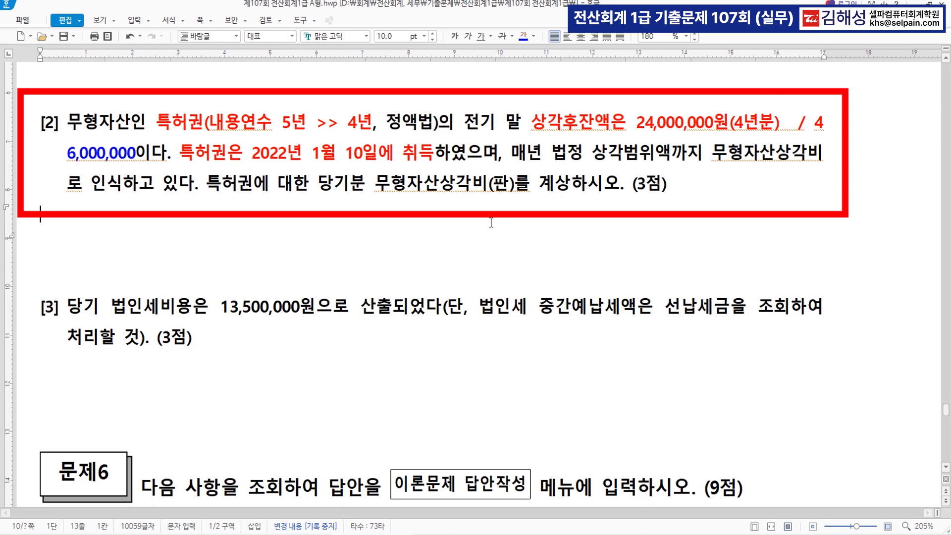
Step: Switch to KcLep and open 결산자료입력 for the period January to December 2023
{"action": "key", "text": "Hangul"}
{"action": "key", "text": "alt+Tab"}
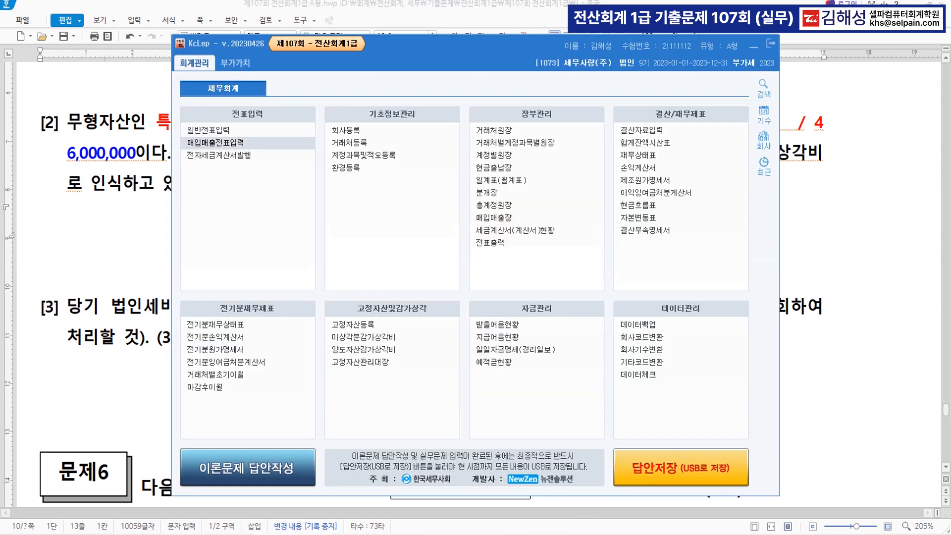
{"action": "left_click", "coordinate": [642, 130]}
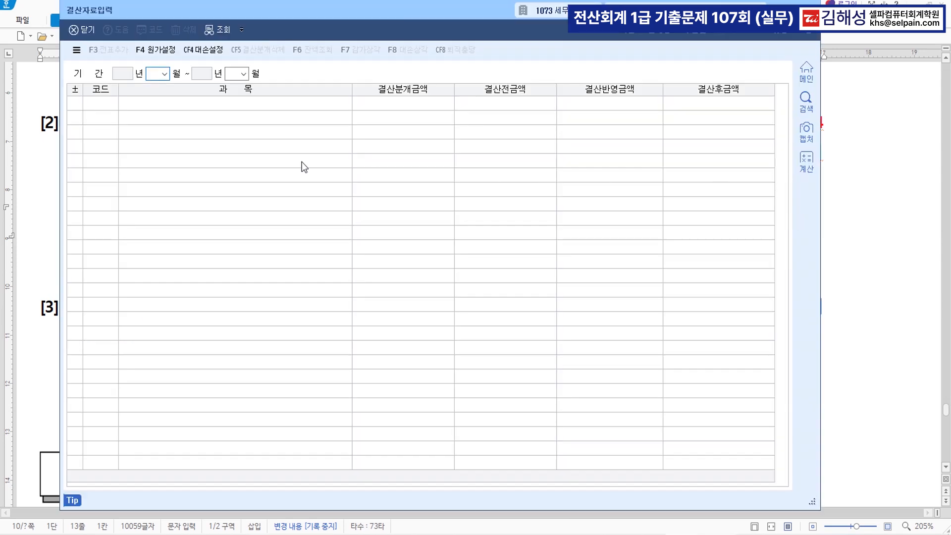
{"action": "type", "text": "1"}
{"action": "key", "text": "Return"}
{"action": "key", "text": "Return"}
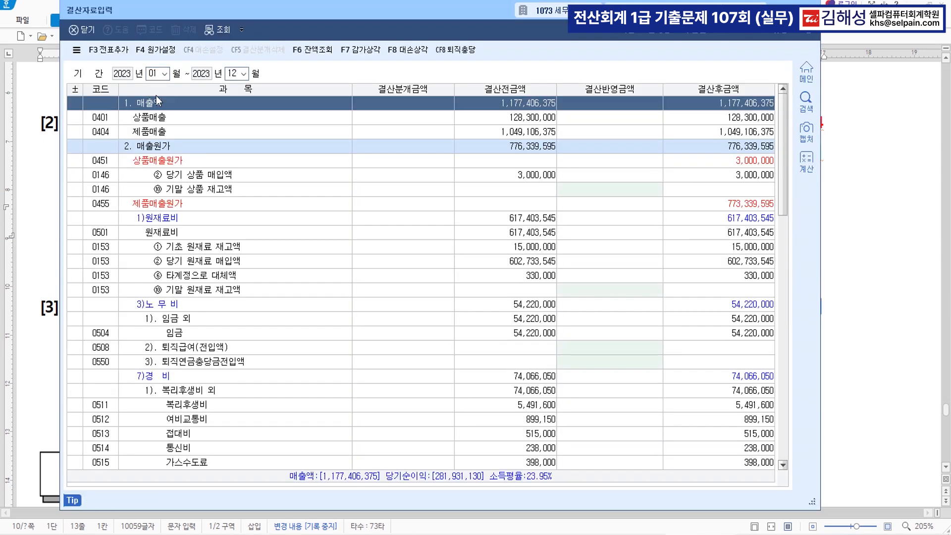
Step: Enter 6,000,000 as the 결산반영금액 of 0219 특허권 under 무형자산상각비 in 판매비와 일반관리비
{"action": "scroll", "coordinate": [434, 247], "scroll_direction": "down", "scroll_amount": 15}
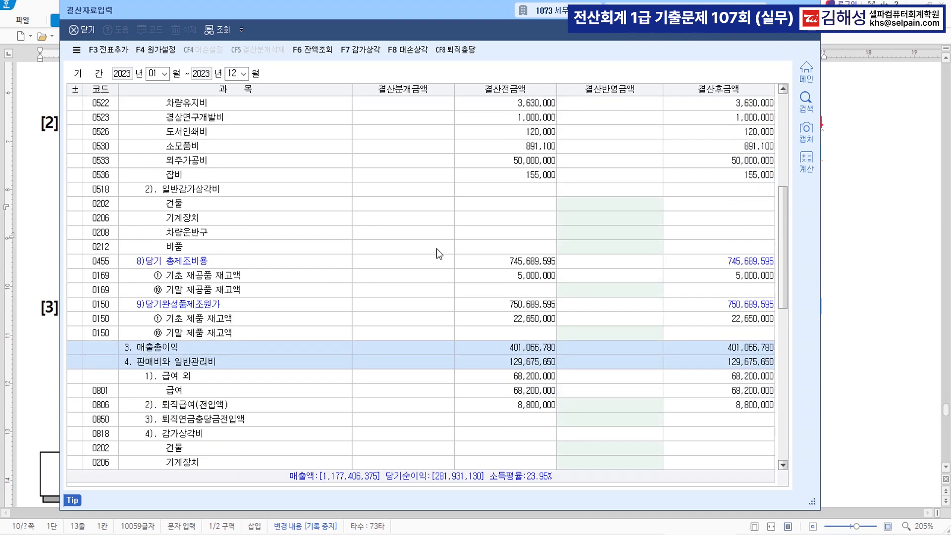
{"action": "scroll", "coordinate": [264, 248], "scroll_direction": "down", "scroll_amount": 1}
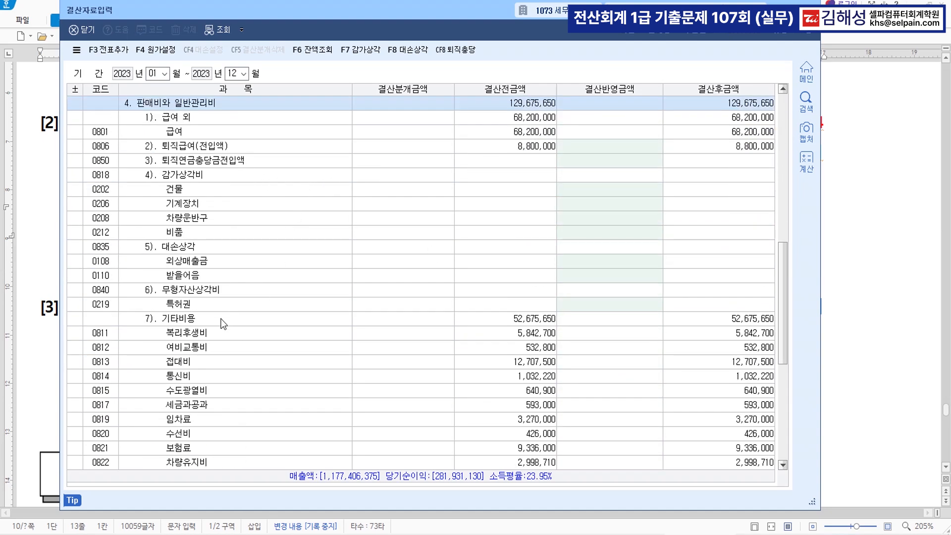
{"action": "left_click", "coordinate": [203, 306]}
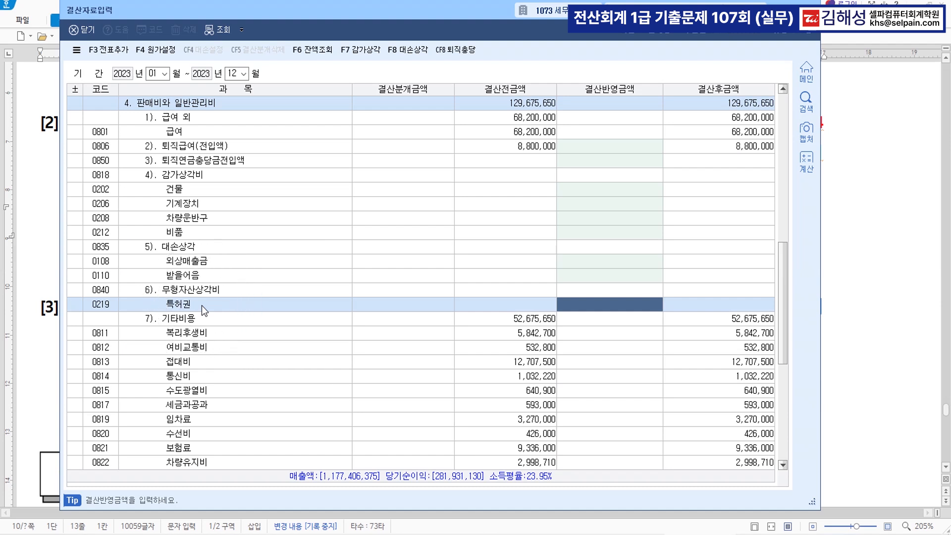
{"action": "left_click", "coordinate": [202, 306]}
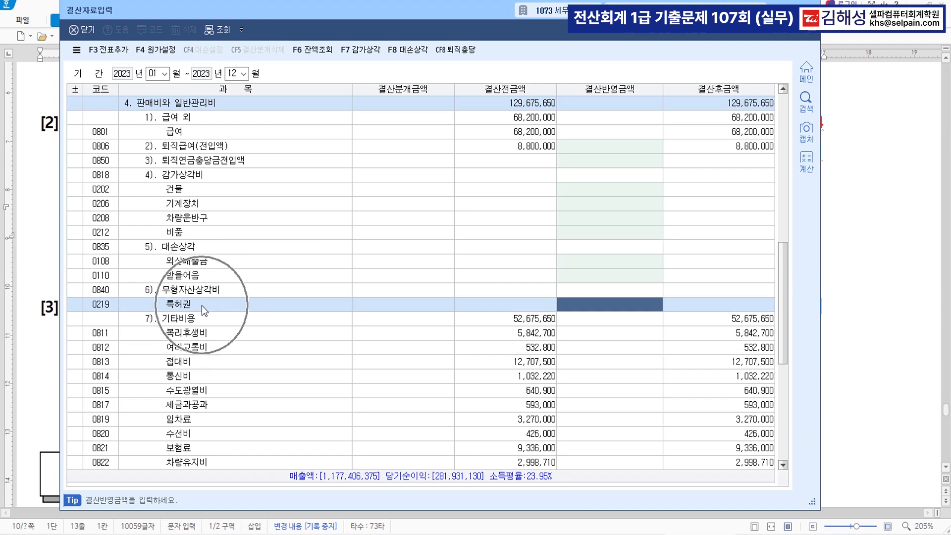
{"action": "type", "text": "6000000"}
{"action": "key", "text": "Return"}
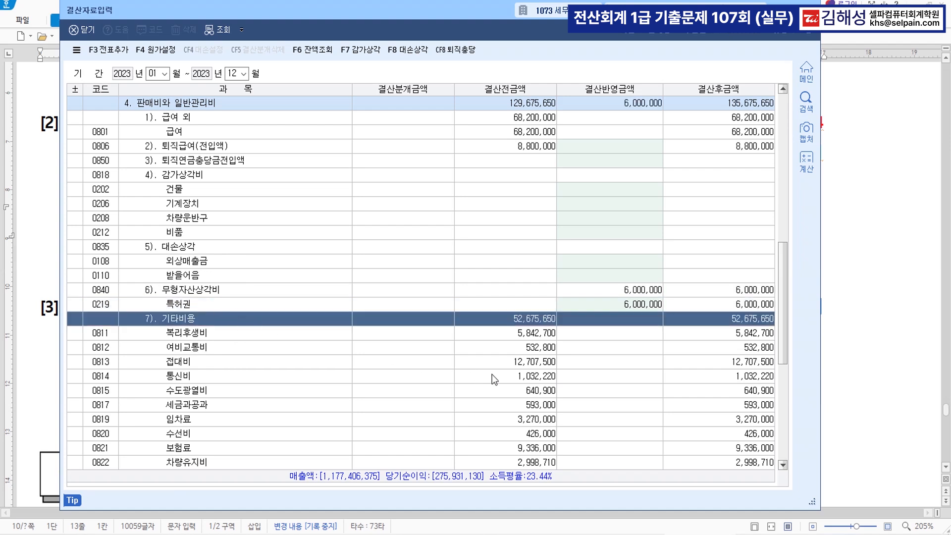
{"action": "left_click", "coordinate": [628, 300]}
Step: Return to the exam document and colour 법인세비용은 13,500,000원 and 선납세금을 조회하 blue in item [3] of 문제5
{"action": "left_click_drag", "start_coordinate": [442, 5], "coordinate": [495, 181]}
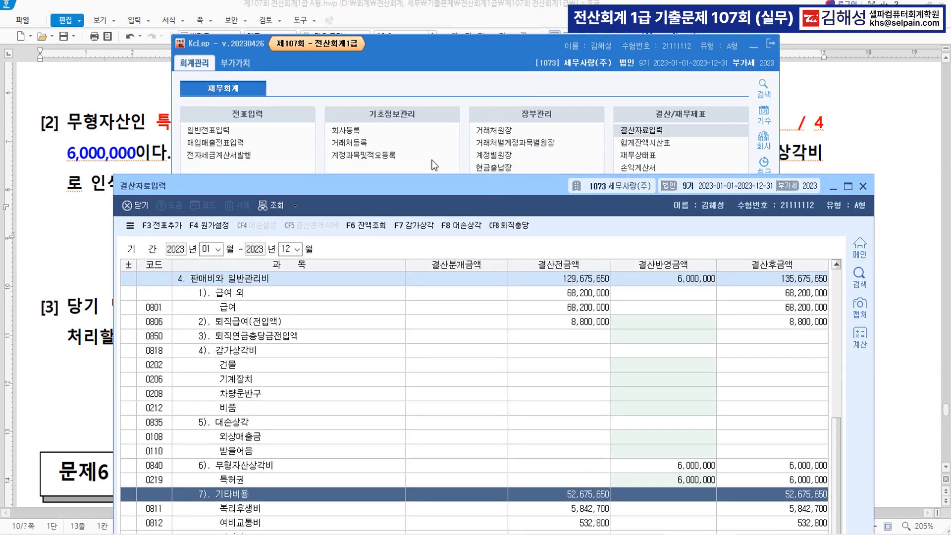
{"action": "left_click", "coordinate": [64, 230]}
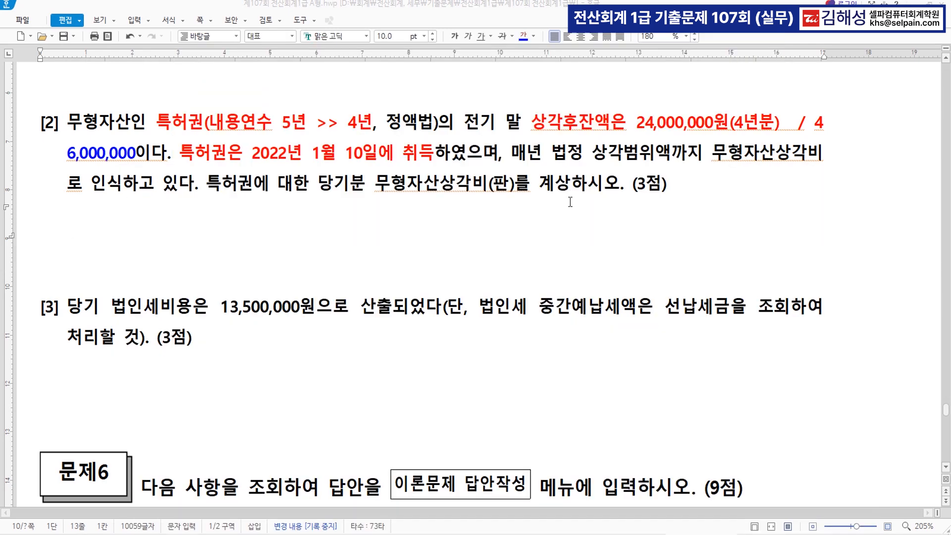
{"action": "scroll", "coordinate": [372, 297], "scroll_direction": "down", "scroll_amount": 3}
{"action": "left_click_drag", "start_coordinate": [111, 152], "coordinate": [316, 154]}
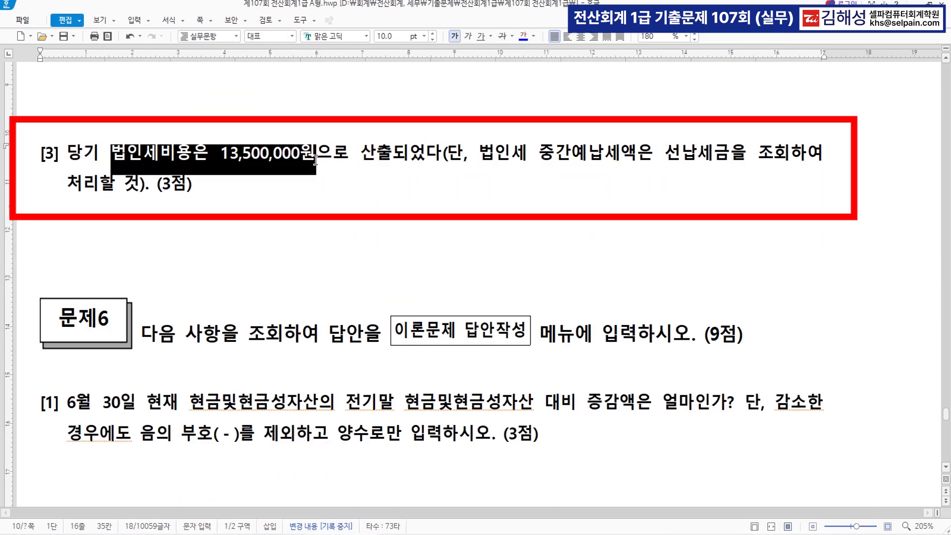
{"action": "left_click", "coordinate": [523, 36]}
{"action": "left_click_drag", "start_coordinate": [655, 152], "coordinate": [806, 155]}
{"action": "left_click", "coordinate": [523, 36]}
Step: Switch back to 결산자료입력 and enter 6,800,000 as the 결산반영금액 of 0136 선납세금 under 법인세등
{"action": "key", "text": "alt+Tab"}
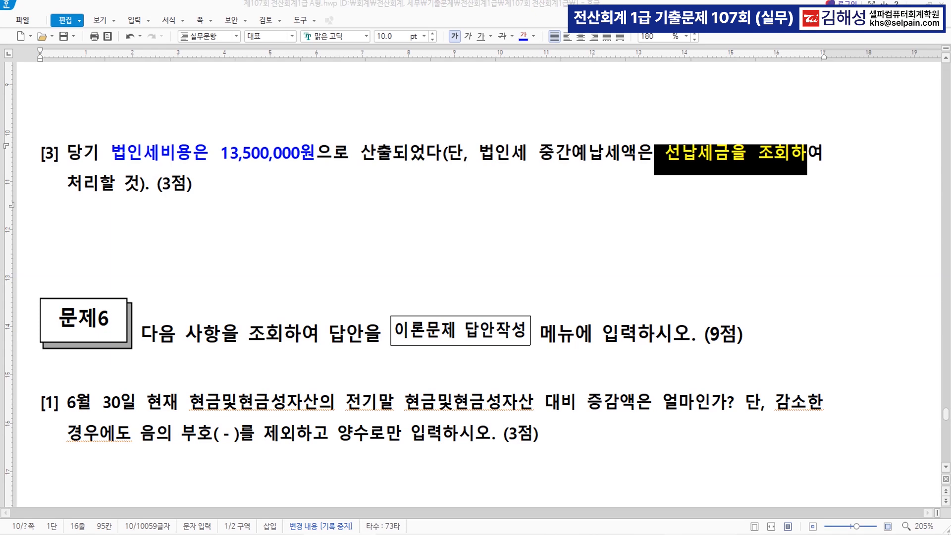
{"action": "left_click_drag", "start_coordinate": [457, 181], "coordinate": [457, 114]}
{"action": "scroll", "coordinate": [449, 144], "scroll_direction": "down", "scroll_amount": 3}
{"action": "scroll", "coordinate": [511, 305], "scroll_direction": "down", "scroll_amount": 10}
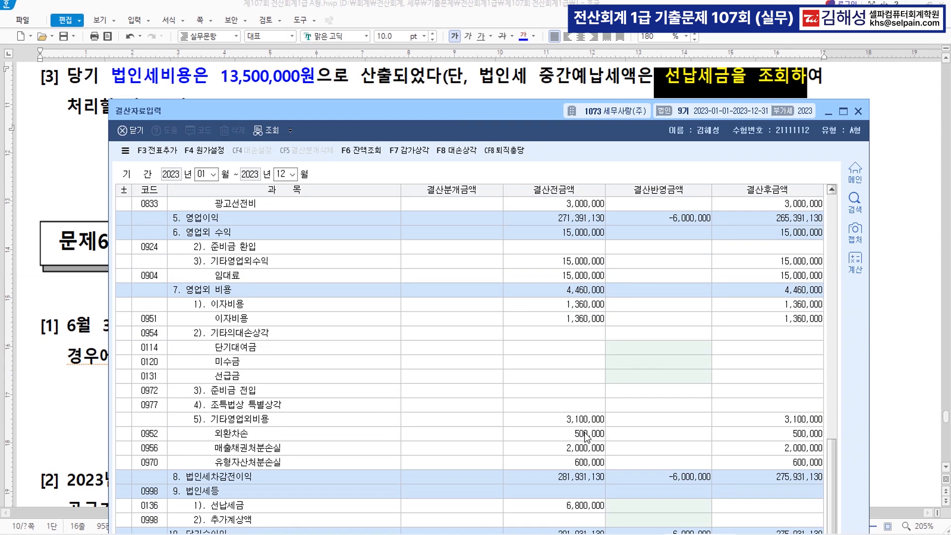
{"action": "left_click", "coordinate": [282, 504]}
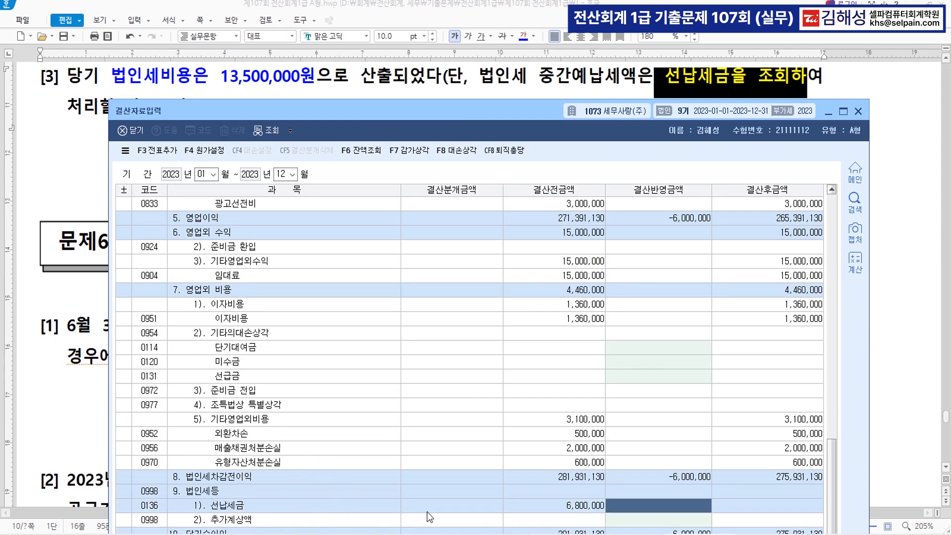
{"action": "left_click", "coordinate": [653, 505]}
{"action": "type", "text": "6800000"}
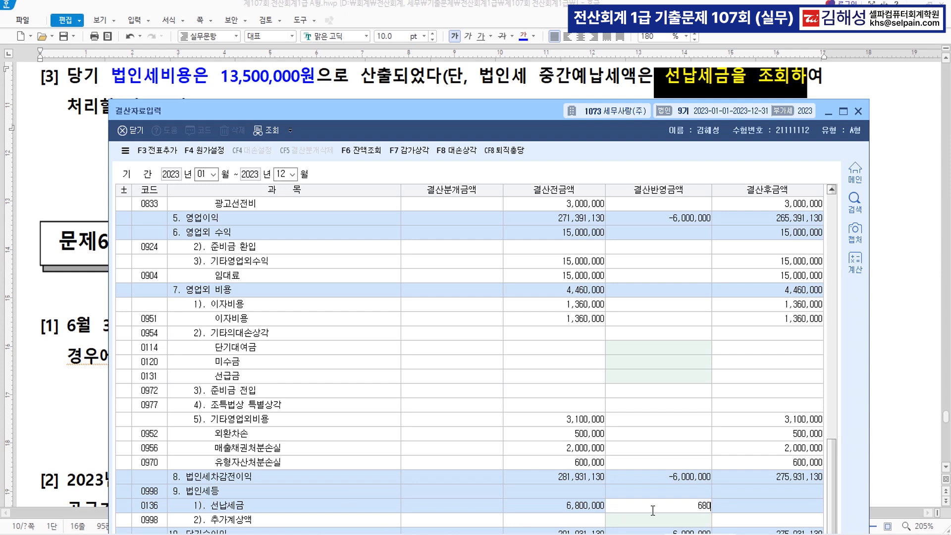
{"action": "key", "text": "Return"}
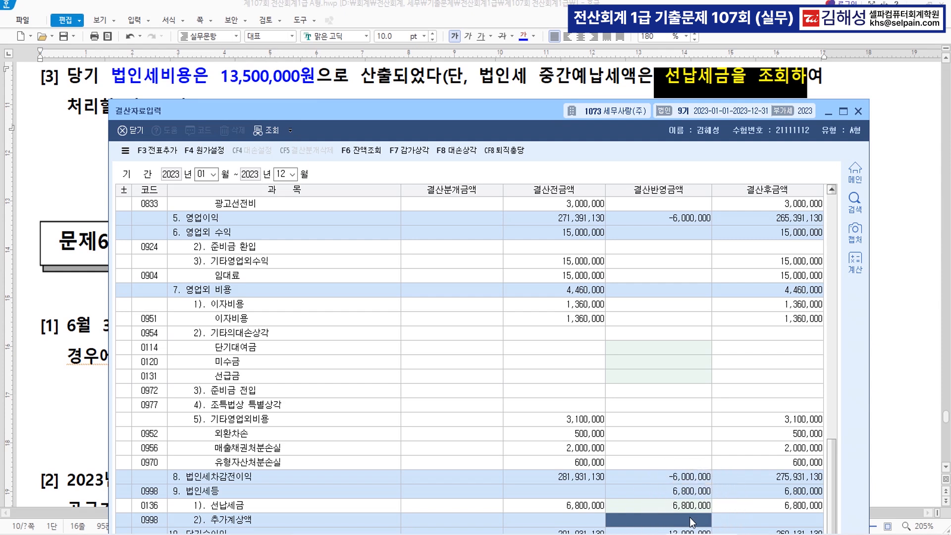
Step: Enter 6,700,000 as the 결산반영금액 of 0998 추가계상액 and select the 법인세등 row
{"action": "type", "text": "6700000"}
{"action": "key", "text": "Return"}
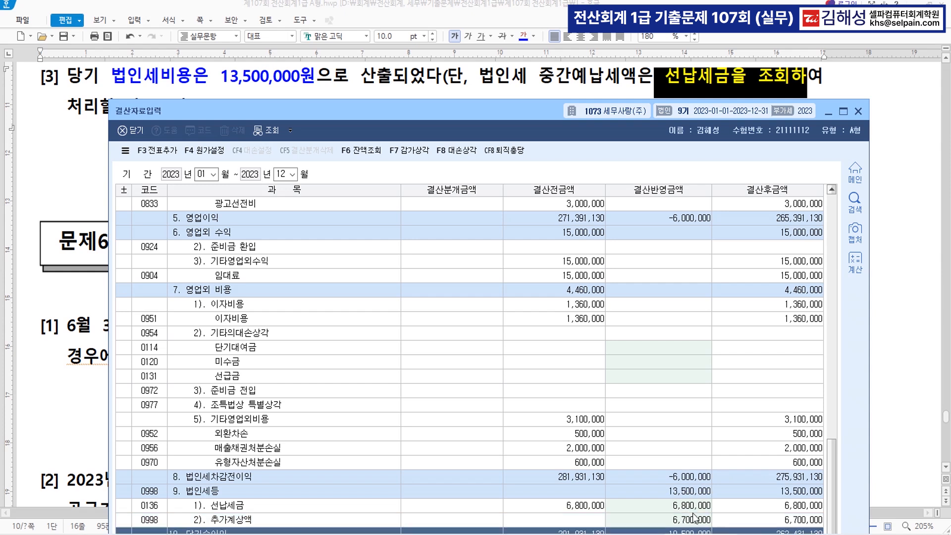
{"action": "left_click", "coordinate": [682, 492]}
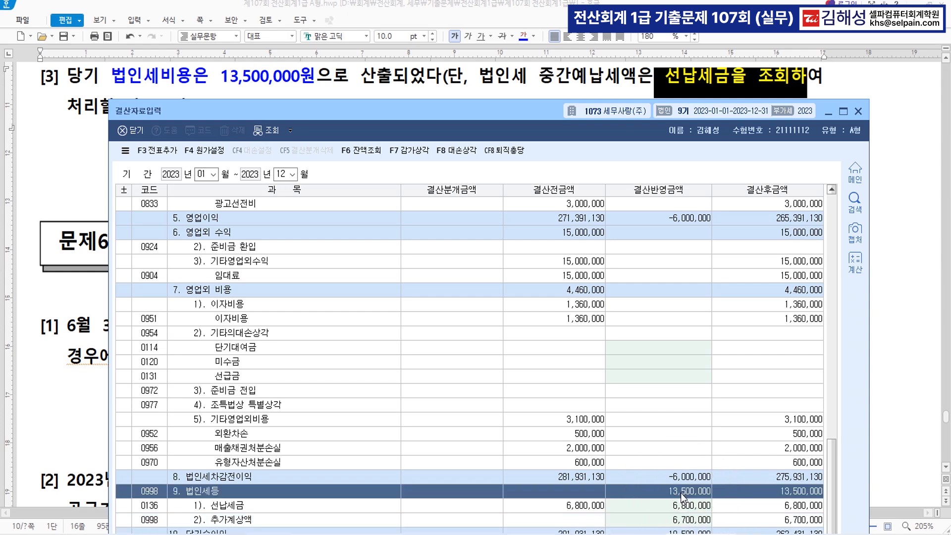
{"action": "left_click", "coordinate": [677, 496]}
Step: Generate the automatic closing vouchers from 결산자료입력 with 전표추가, and return to the exam document
{"action": "left_click", "coordinate": [160, 151]}
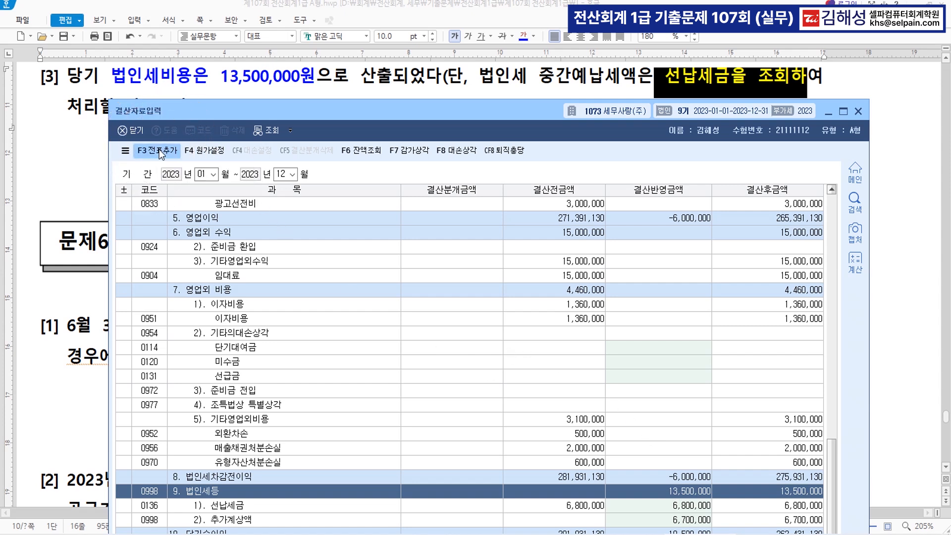
{"action": "left_click", "coordinate": [466, 392]}
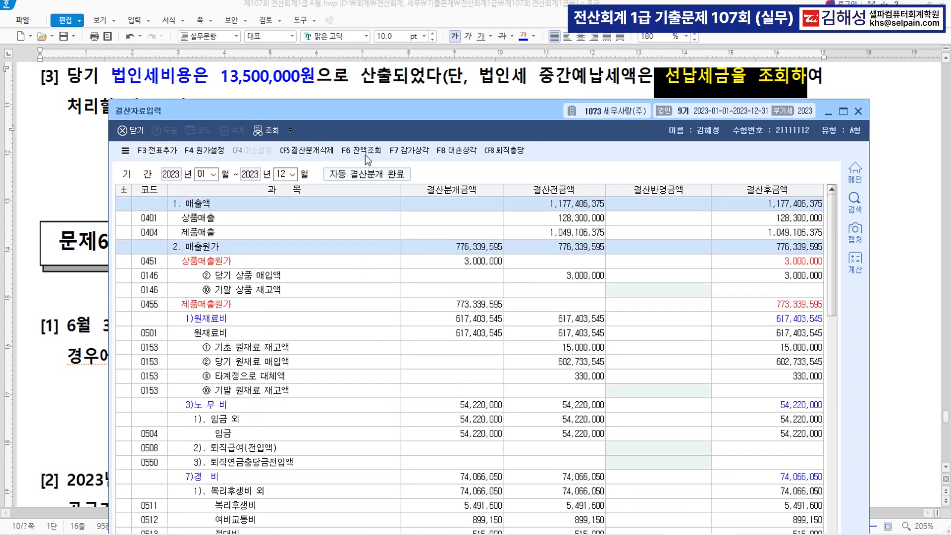
{"action": "key", "text": "Escape"}
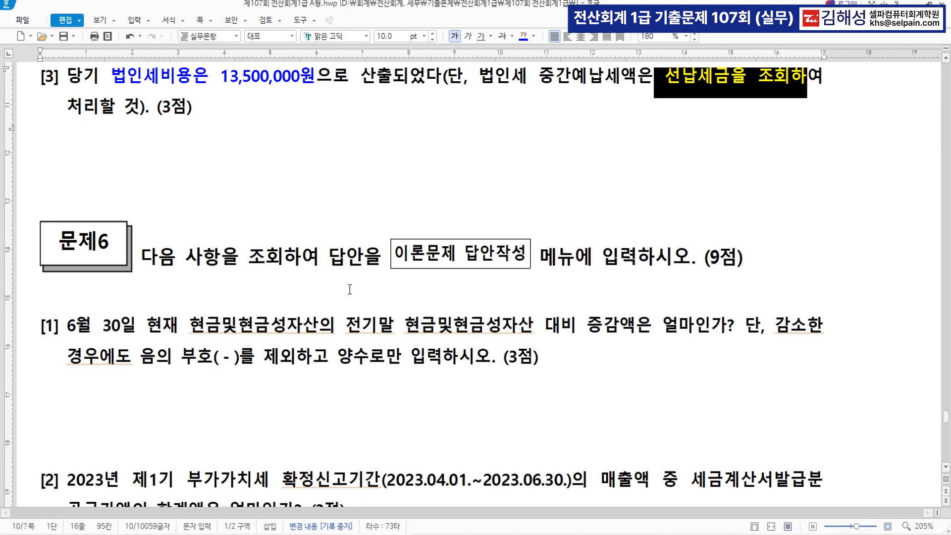
Step: Colour the boxed text 이론문제 답안작성 blue in the 문제6 heading
{"action": "left_click_drag", "start_coordinate": [252, 259], "coordinate": [364, 259]}
{"action": "left_click", "coordinate": [426, 258]}
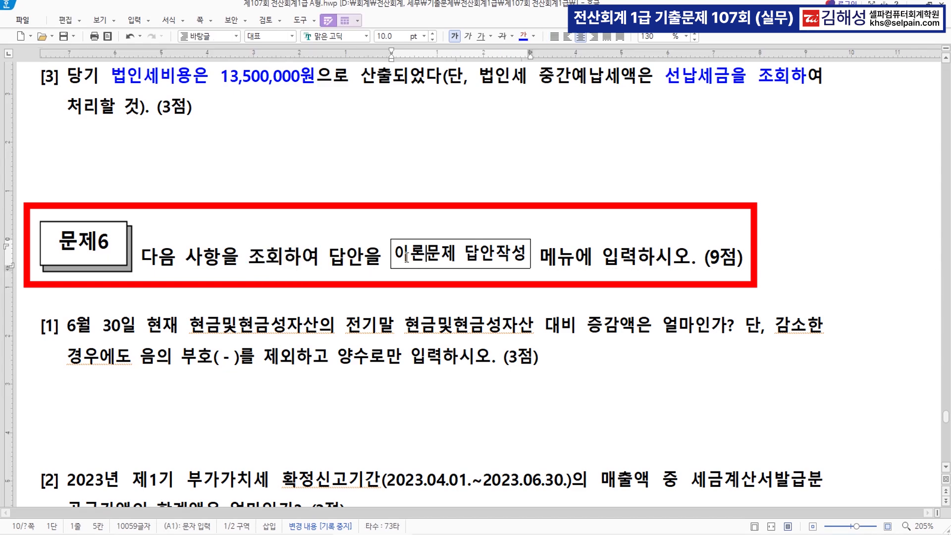
{"action": "left_click_drag", "start_coordinate": [396, 253], "coordinate": [527, 260]}
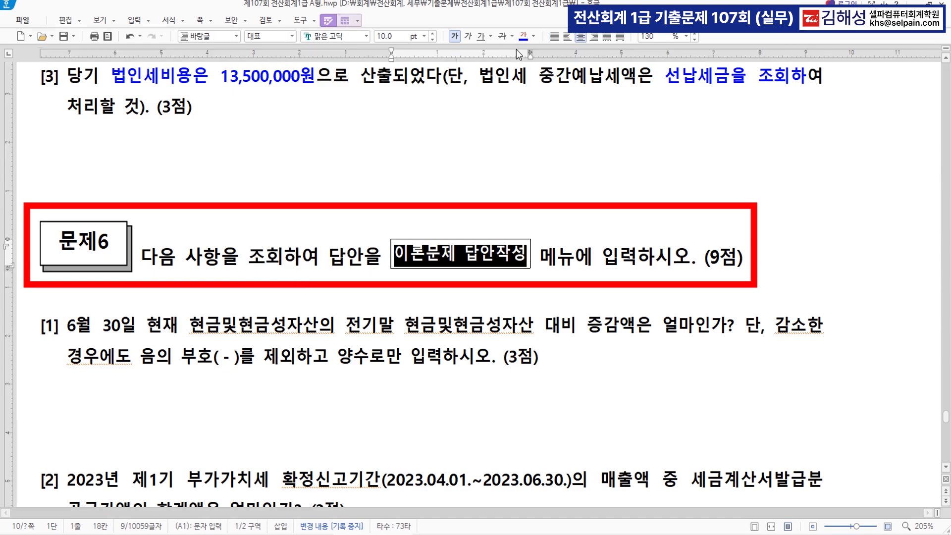
{"action": "left_click", "coordinate": [525, 39]}
Step: Colour 전기말 blue and 대비 증감 red in item [1] of 문제6
{"action": "left_click", "coordinate": [230, 357]}
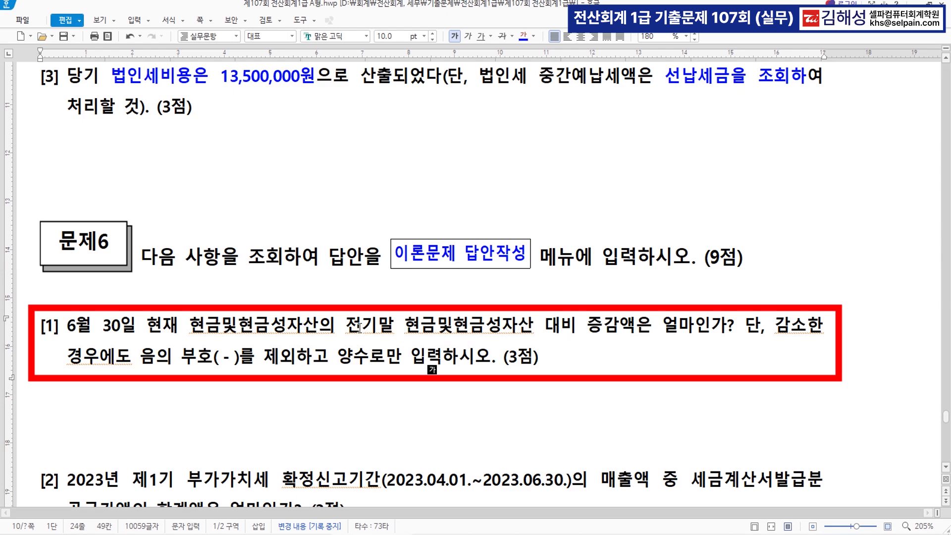
{"action": "left_click_drag", "start_coordinate": [349, 327], "coordinate": [399, 327]}
{"action": "left_click", "coordinate": [527, 36]}
{"action": "left_click_drag", "start_coordinate": [546, 325], "coordinate": [620, 327]}
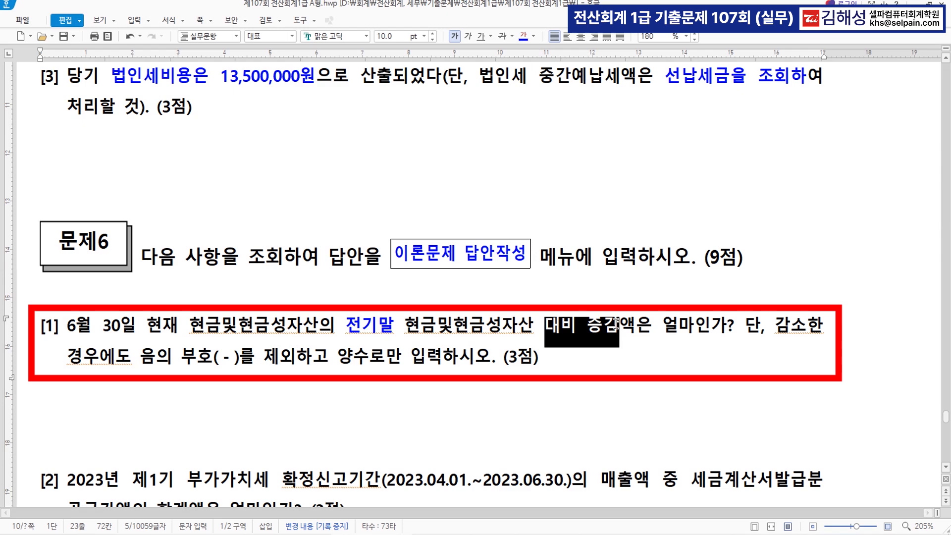
{"action": "left_click", "coordinate": [524, 36]}
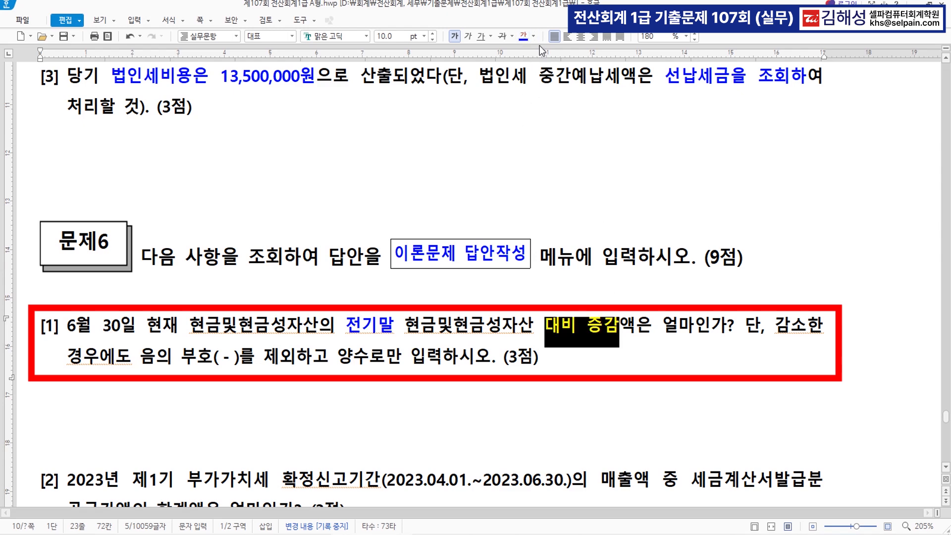
{"action": "left_click", "coordinate": [534, 36]}
{"action": "left_click", "coordinate": [545, 87]}
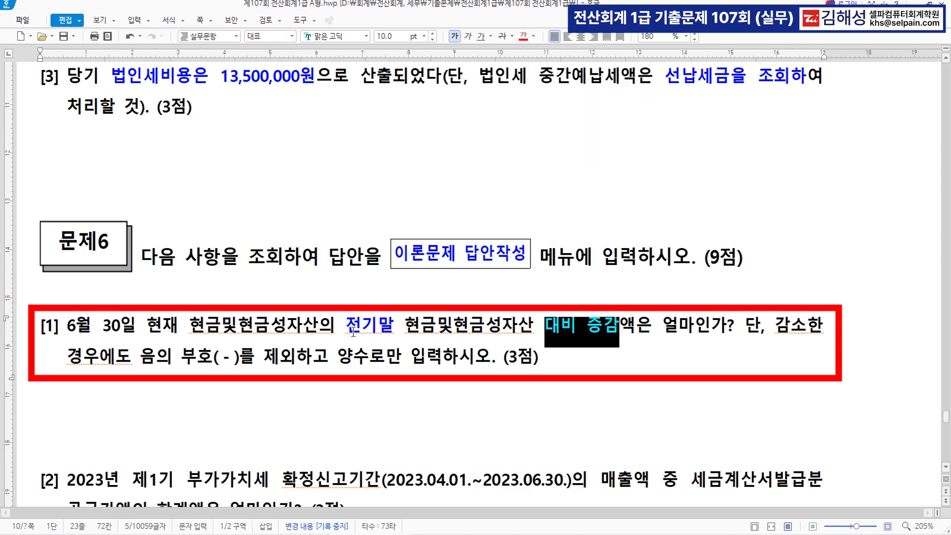
Step: Colour 전기말 red in item [1] of 문제6 and insert the note >> 재무상태표 after it
{"action": "left_click_drag", "start_coordinate": [347, 328], "coordinate": [395, 327]}
{"action": "left_click", "coordinate": [522, 37]}
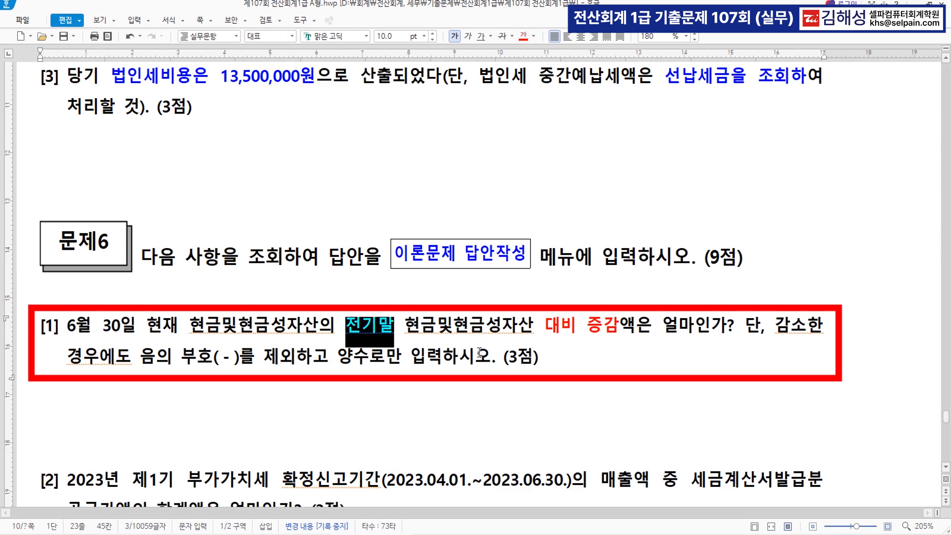
{"action": "left_click", "coordinate": [625, 330]}
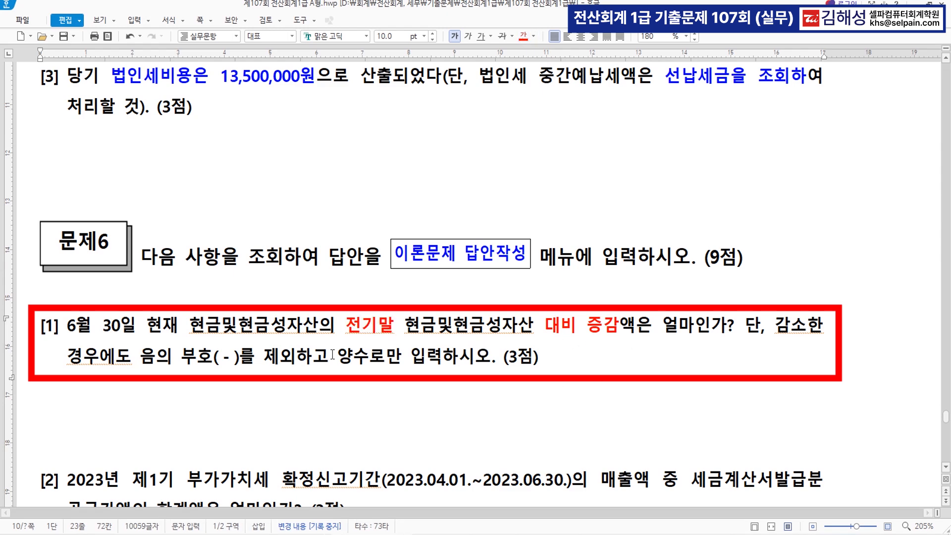
{"action": "left_click", "coordinate": [402, 325]}
{"action": "type", "text": ">> 재무상태 "}
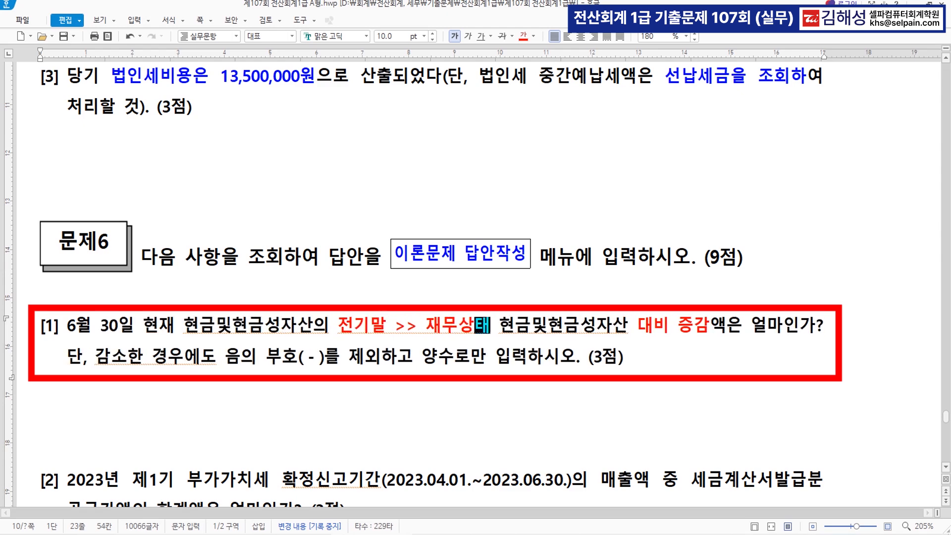
{"action": "type", "text": "표"}
{"action": "left_click", "coordinate": [460, 333]}
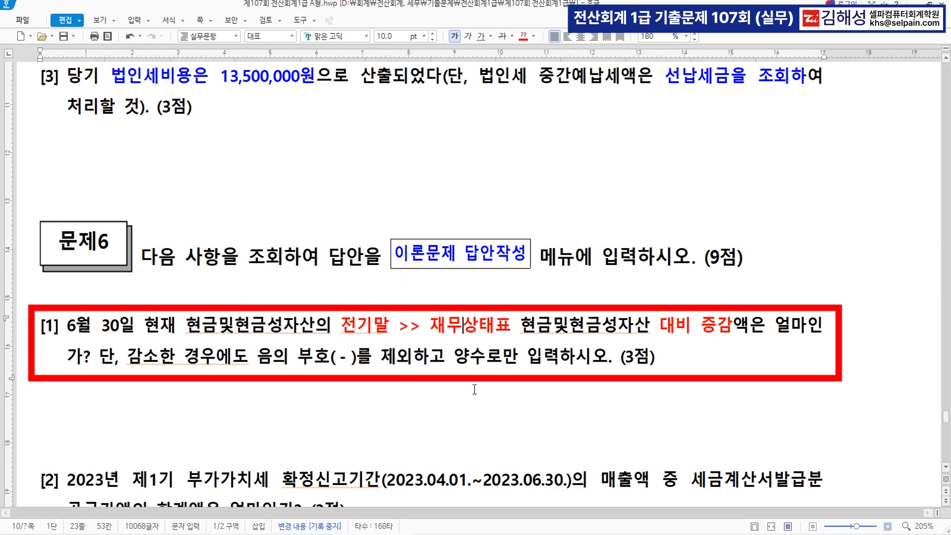
Step: Switch to KcLep, open the 재무상태표 for month 06 of 2023, and check the 현금, 당좌예금 and 보통예금 rows
{"action": "key", "text": "alt+Tab"}
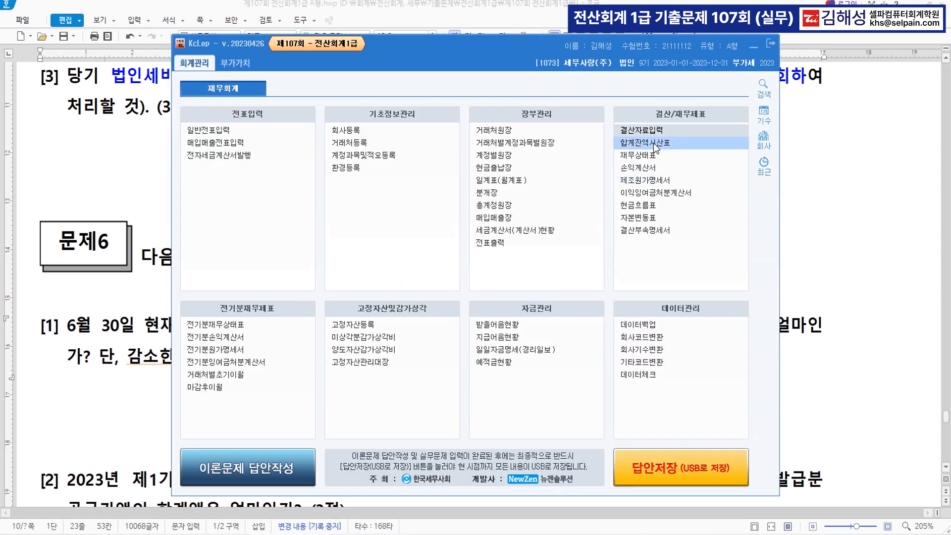
{"action": "left_click", "coordinate": [647, 155]}
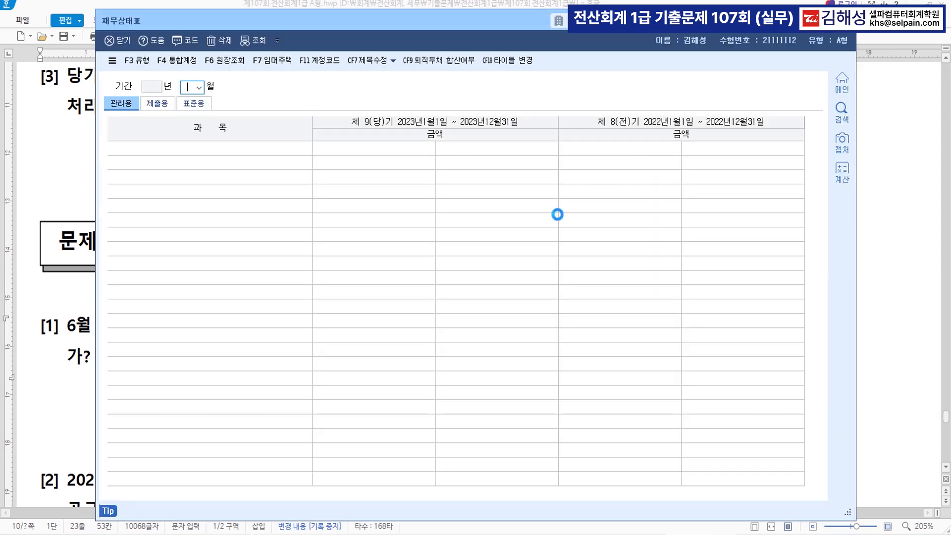
{"action": "type", "text": "06"}
{"action": "key", "text": "Return"}
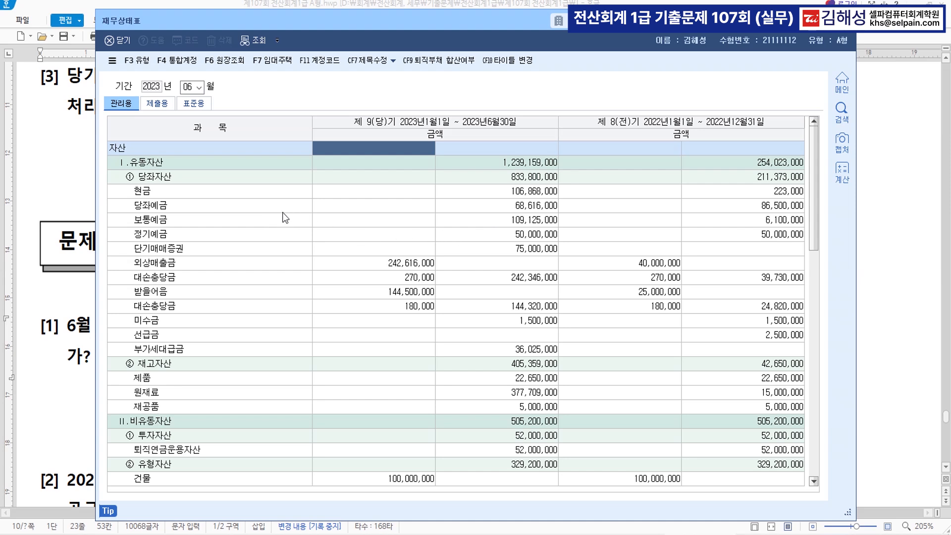
{"action": "left_click", "coordinate": [237, 193]}
{"action": "left_click", "coordinate": [232, 205]}
{"action": "left_click", "coordinate": [254, 221]}
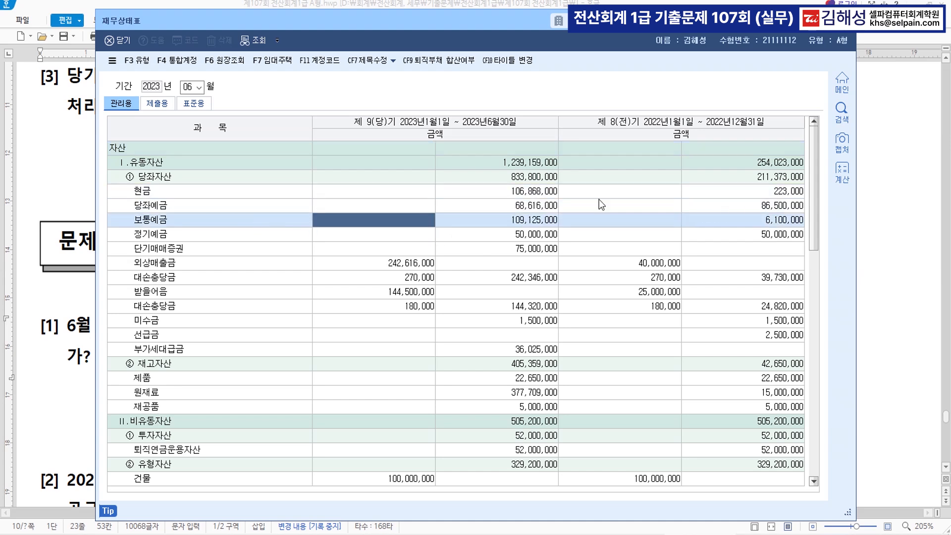
Step: Show the 제출용 version of the 재무상태표 and select the 현금및현금성자산 row
{"action": "left_click", "coordinate": [160, 106]}
{"action": "left_click", "coordinate": [161, 105]}
{"action": "left_click", "coordinate": [160, 105]}
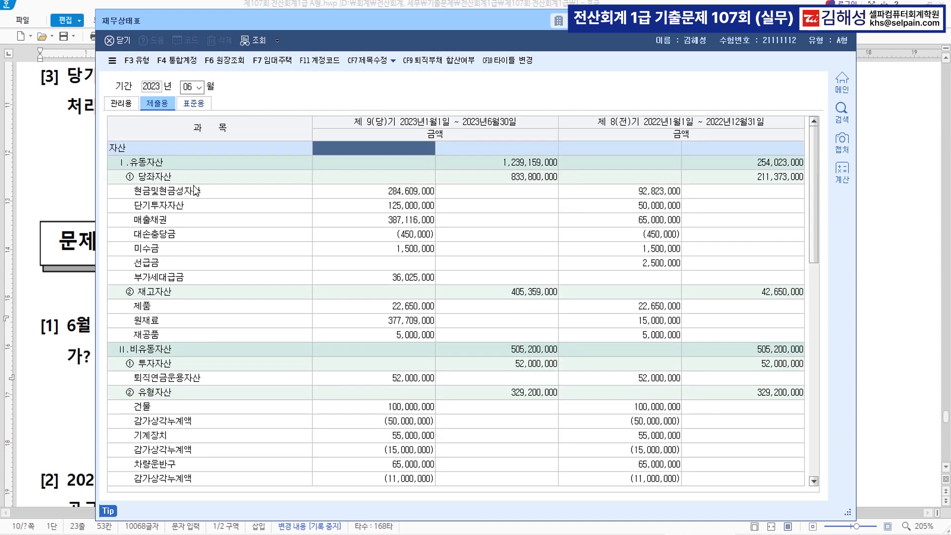
{"action": "left_click", "coordinate": [207, 190]}
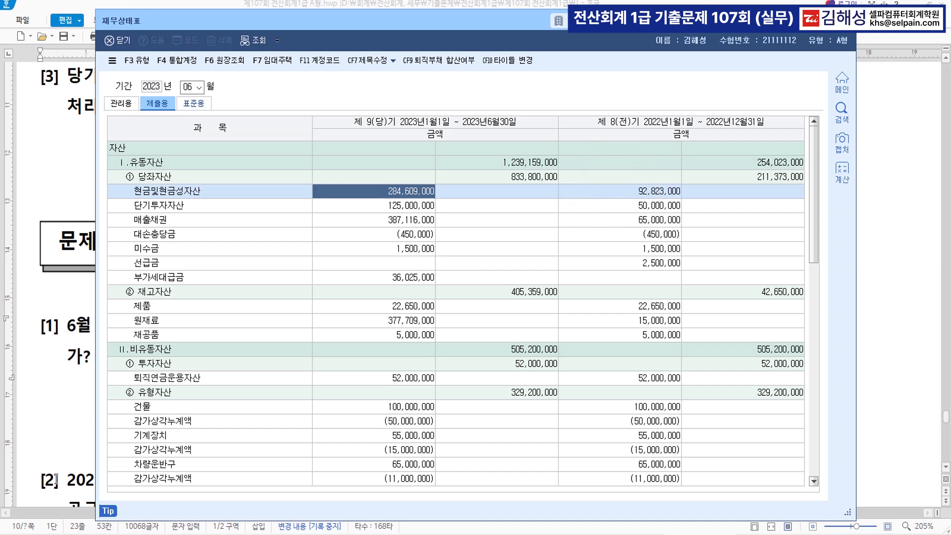
Step: Subtract 92,823,000 from 284,609,000 in the Windows calculator, keeping the 현금및현금성자산 row in view
{"action": "key", "text": "super"}
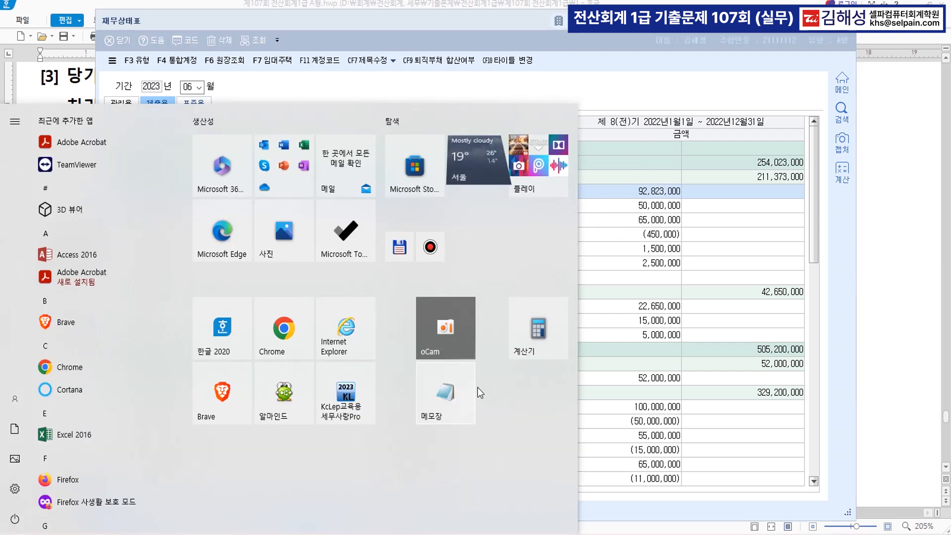
{"action": "left_click", "coordinate": [518, 338]}
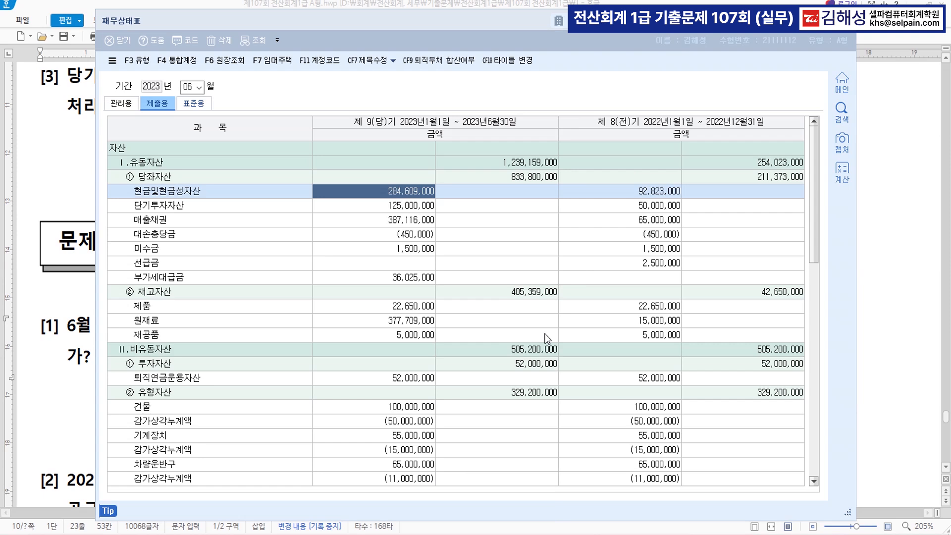
{"action": "left_click_drag", "start_coordinate": [433, 207], "coordinate": [510, 250]}
{"action": "type", "text": "284"}
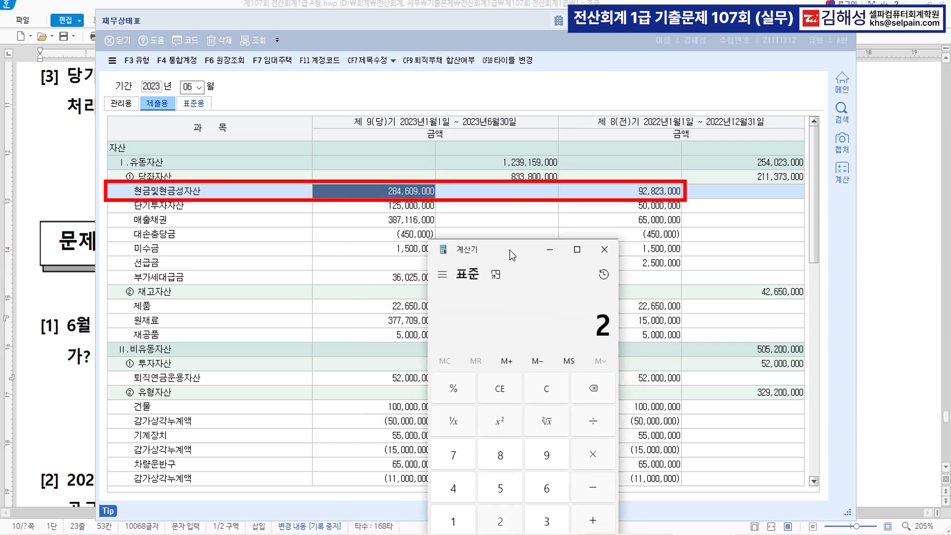
{"action": "type", "text": "090000"}
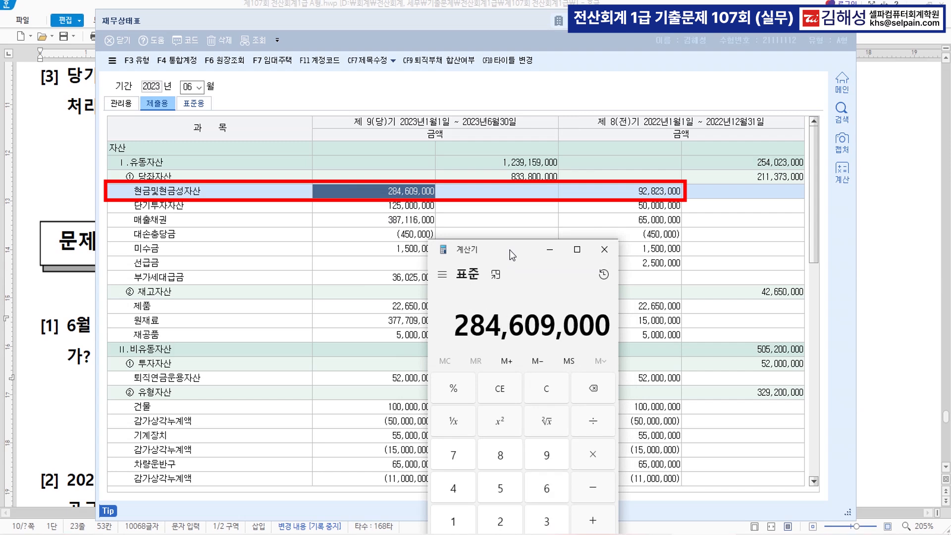
{"action": "key", "text": "minus"}
{"action": "type", "text": "92,823,000"}
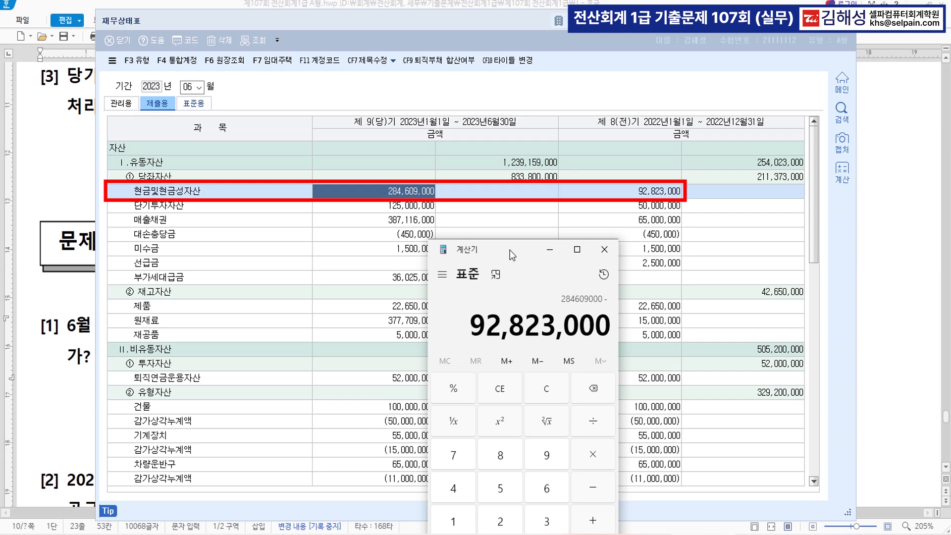
{"action": "key", "text": "Return"}
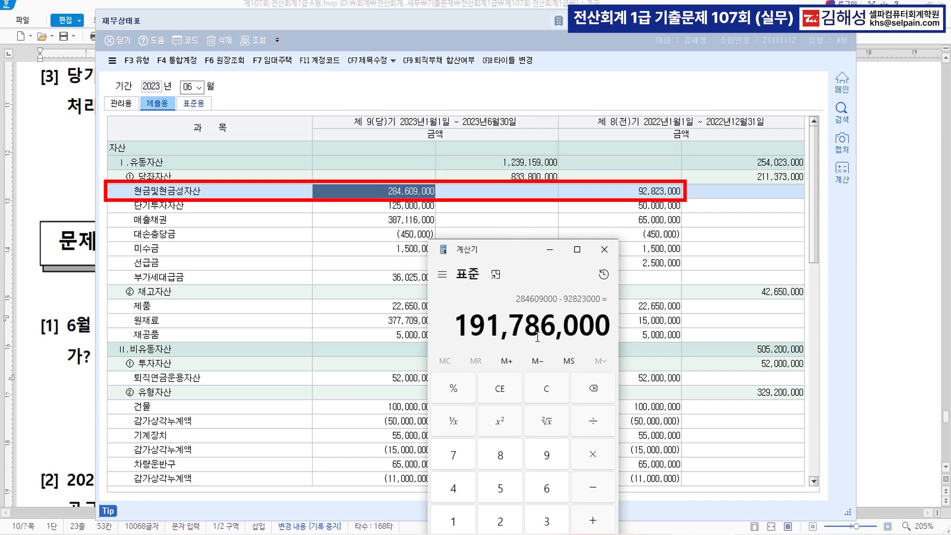
Step: Enter the answer 191,786,000 below item [1] in the exam document and format it bold and red
{"action": "left_click", "coordinate": [60, 404]}
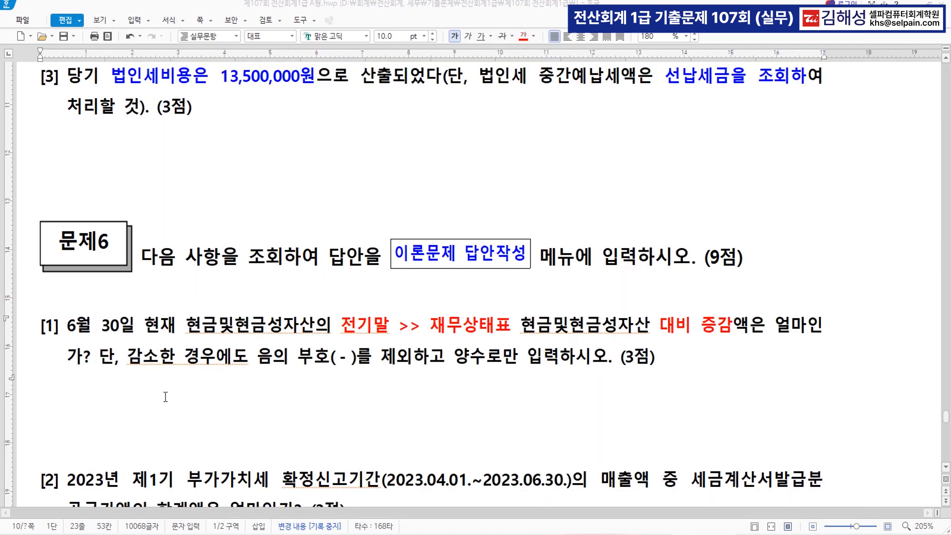
{"action": "type", "text": "191786000"}
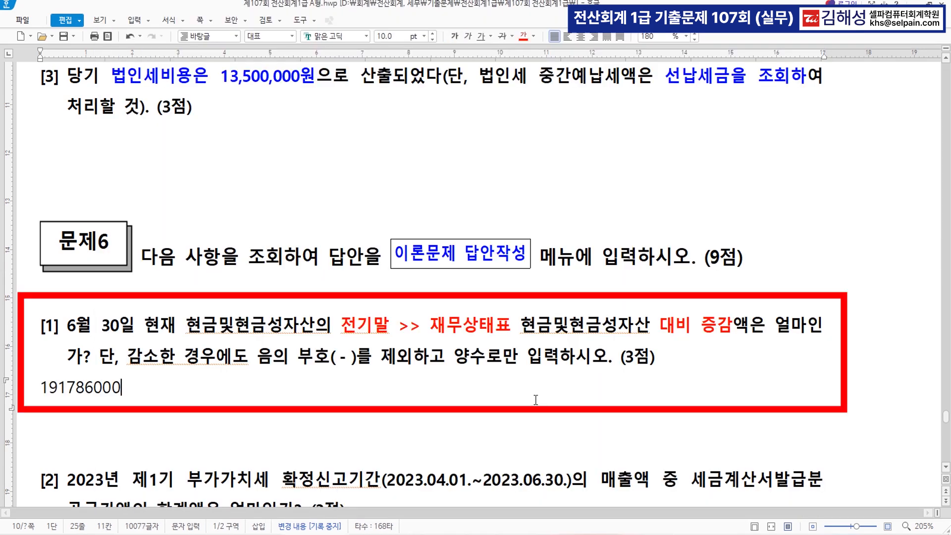
{"action": "left_click", "coordinate": [72, 385]}
{"action": "type", "text": ","}
{"action": "left_click", "coordinate": [99, 386]}
{"action": "type", "text": ","}
{"action": "left_click_drag", "start_coordinate": [144, 393], "coordinate": [40, 391]}
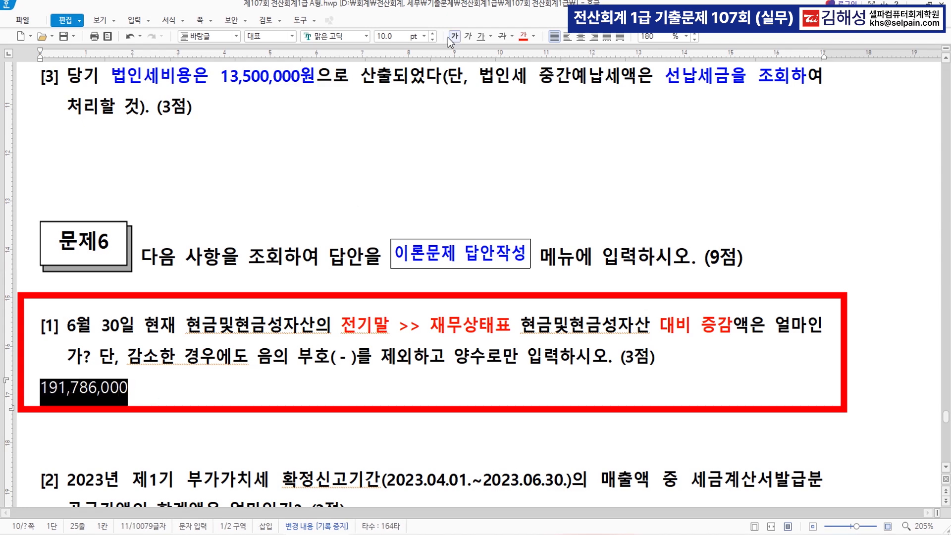
{"action": "left_click", "coordinate": [451, 40]}
{"action": "left_click", "coordinate": [382, 372]}
Step: Colour 매출액 and 세금계산서발급분 red in item [2] of 문제6
{"action": "scroll", "coordinate": [405, 386], "scroll_direction": "down", "scroll_amount": 3}
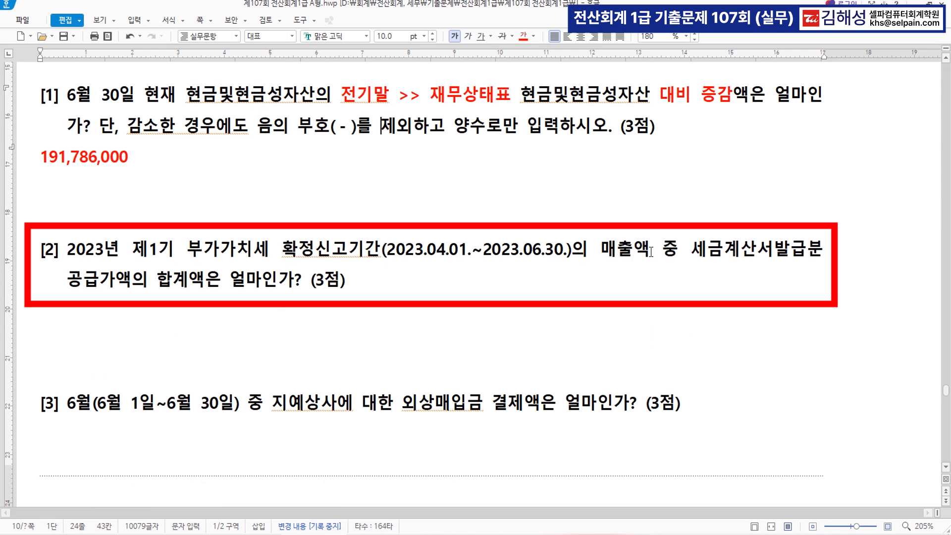
{"action": "left_click_drag", "start_coordinate": [693, 253], "coordinate": [822, 254]}
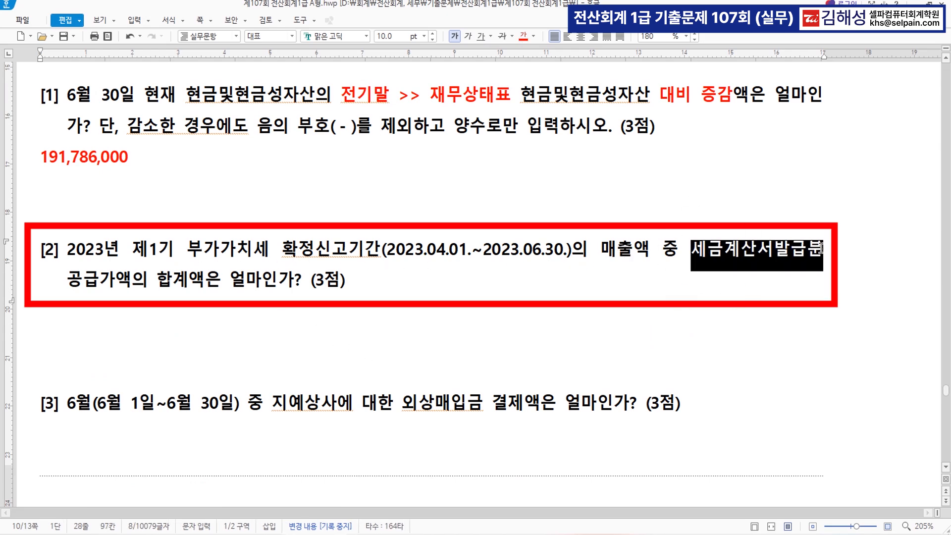
{"action": "left_click_drag", "start_coordinate": [601, 250], "coordinate": [650, 251]}
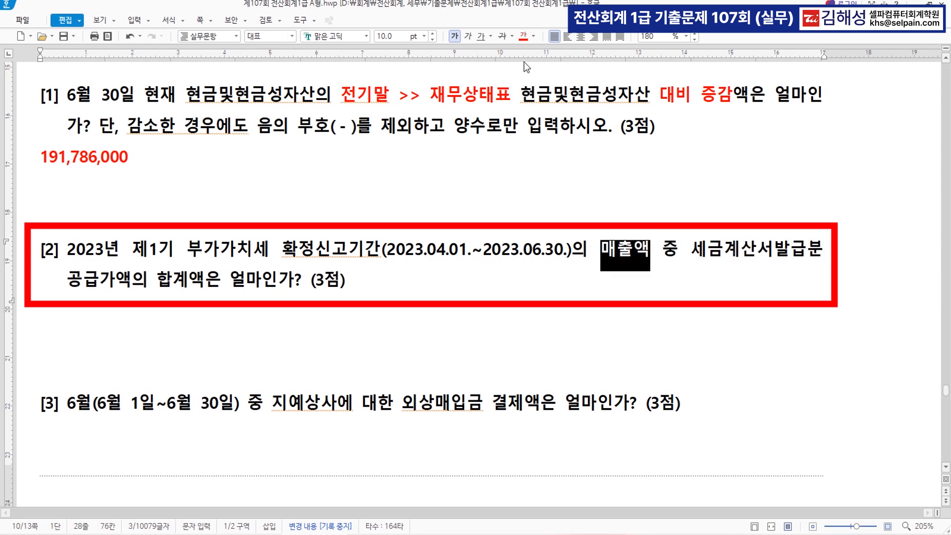
{"action": "left_click", "coordinate": [522, 36]}
{"action": "left_click_drag", "start_coordinate": [692, 250], "coordinate": [817, 251]}
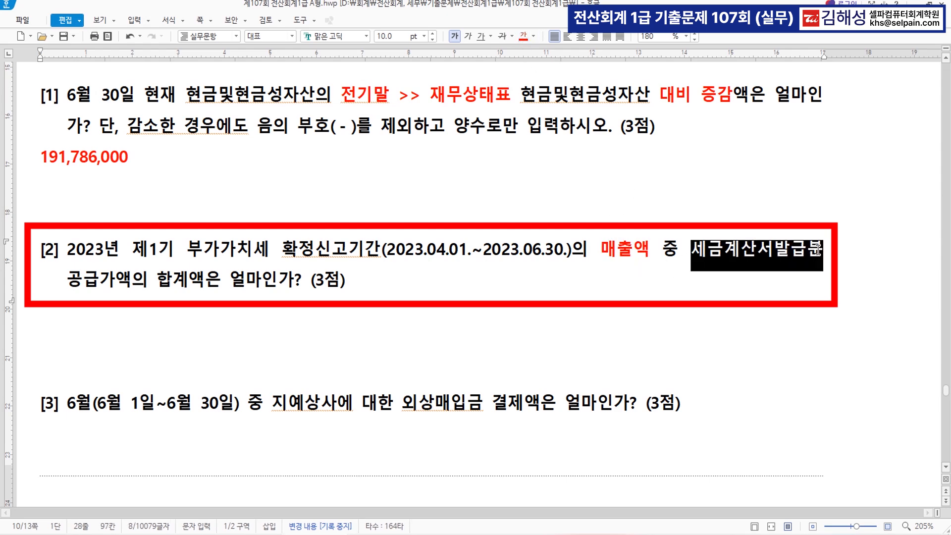
{"action": "left_click", "coordinate": [523, 37]}
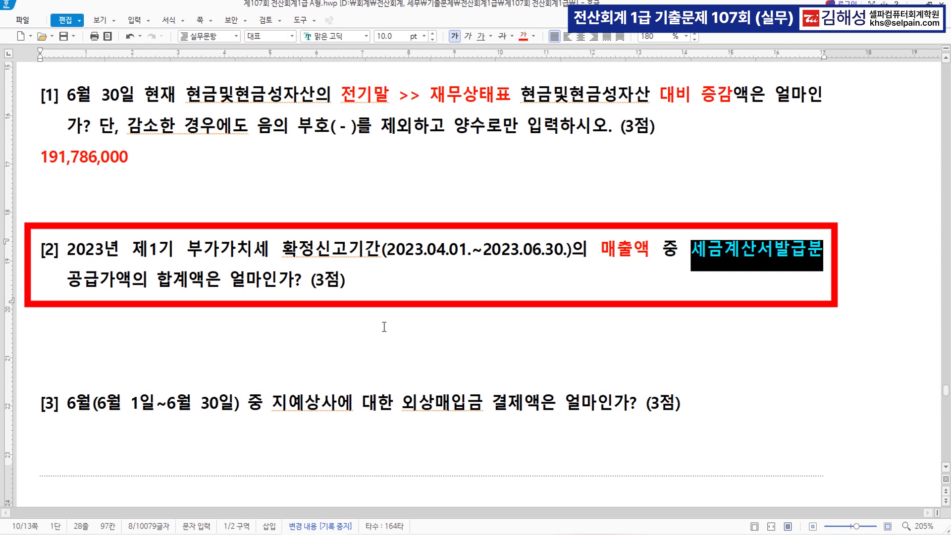
{"action": "left_click", "coordinate": [380, 294]}
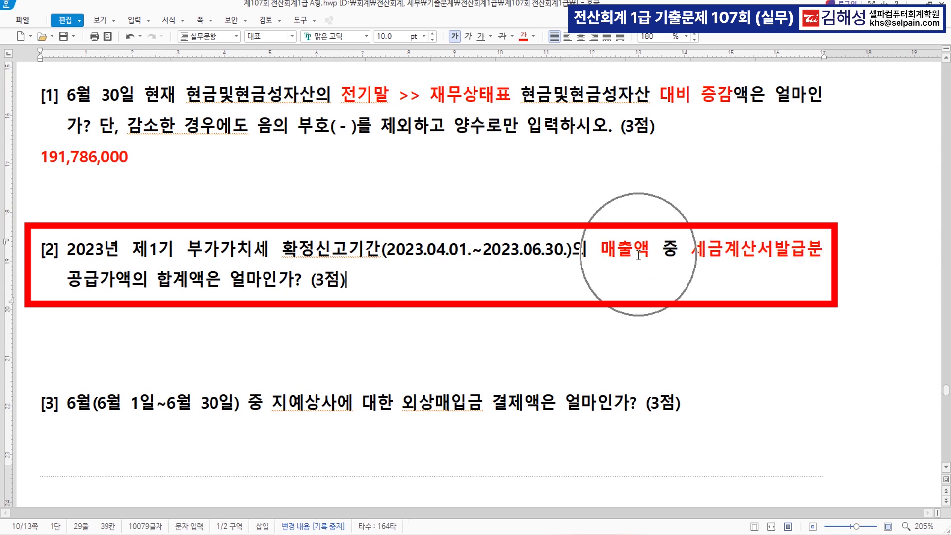
Step: Break item [2] after 세금계산서발급분 and insert 과세 , 영세 before 공급가액의 on an unnumbered second line
{"action": "key", "text": "ctrl"}
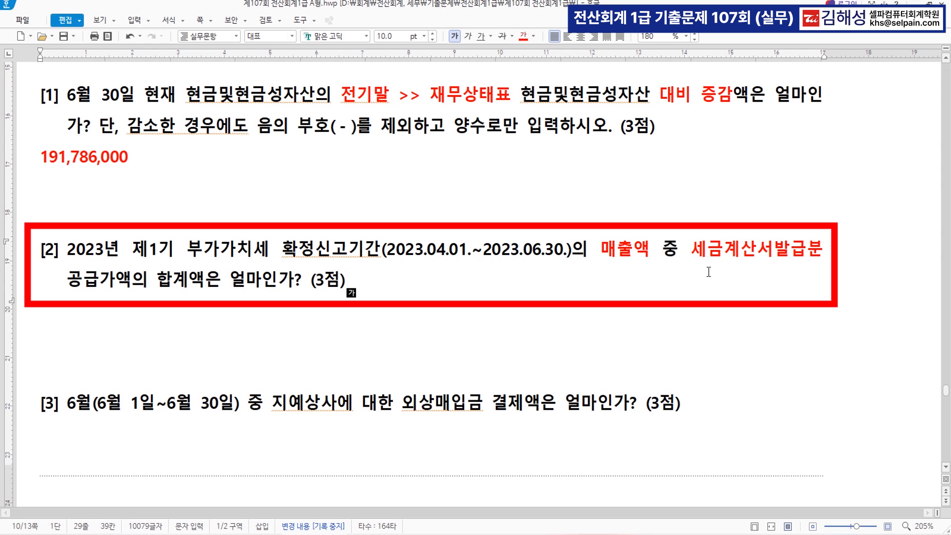
{"action": "left_click", "coordinate": [824, 254]}
{"action": "key", "text": "Return"}
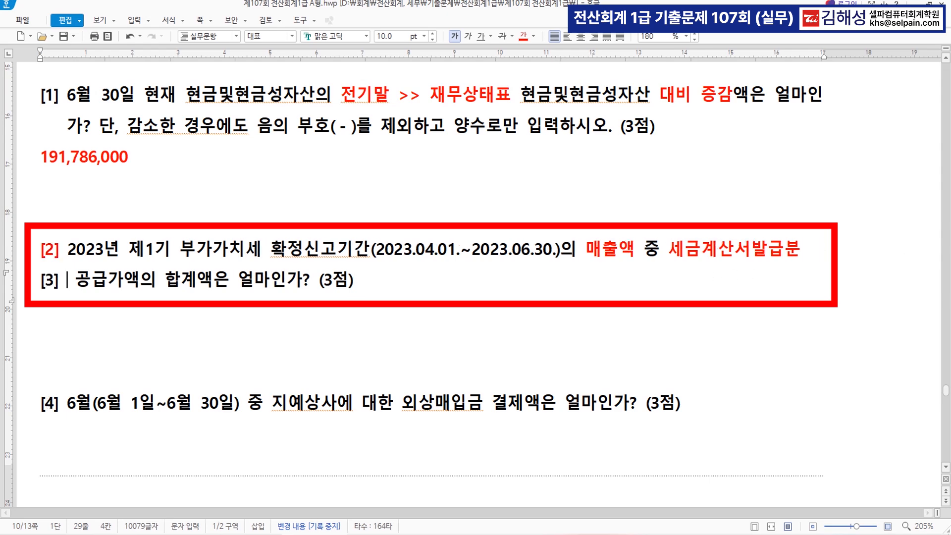
{"action": "key", "text": "BackSpace"}
{"action": "type", "text": ",  "}
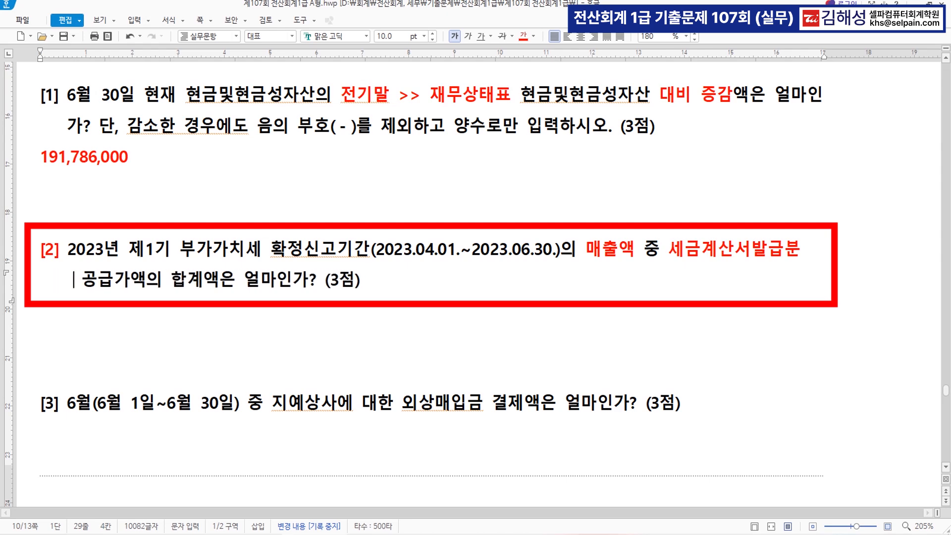
{"action": "type", "text": "과세"}
{"action": "key", "text": "Right"}
{"action": "key", "text": "Right"}
{"action": "key", "text": "Right"}
{"action": "key", "text": "Right"}
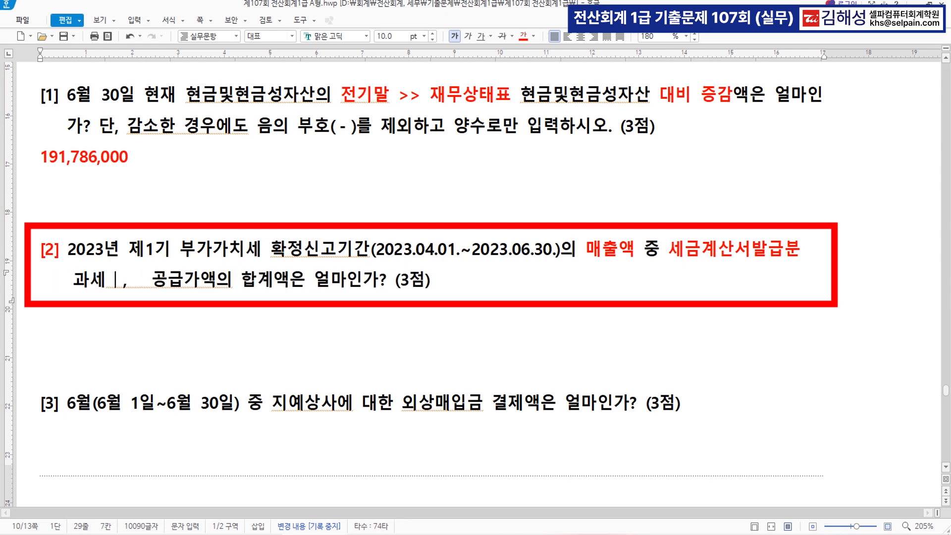
{"action": "key", "text": "Right"}
{"action": "key", "text": "Right"}
{"action": "key", "text": "Right"}
{"action": "type", "text": "영세"}
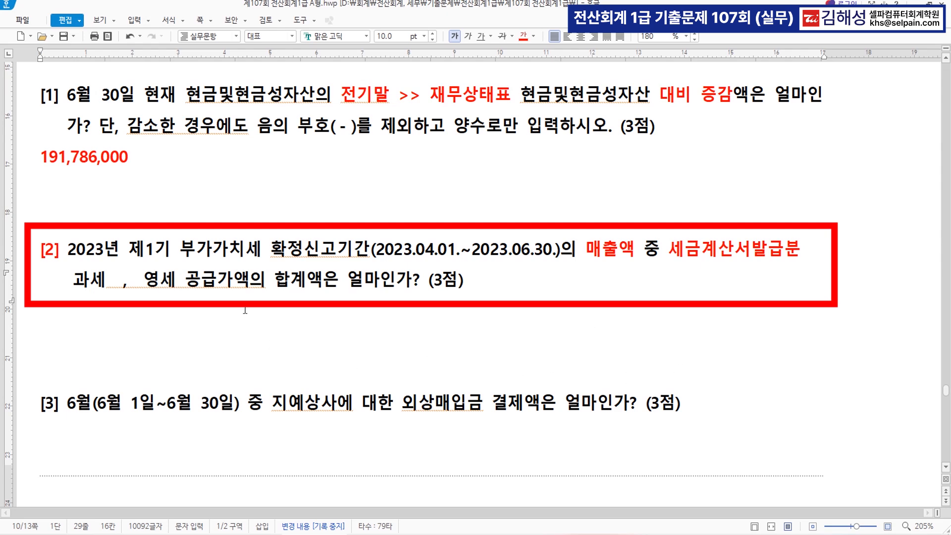
Step: Colour the inserted text 과세 , 영세 red in item [2]
{"action": "left_click_drag", "start_coordinate": [74, 280], "coordinate": [175, 287]}
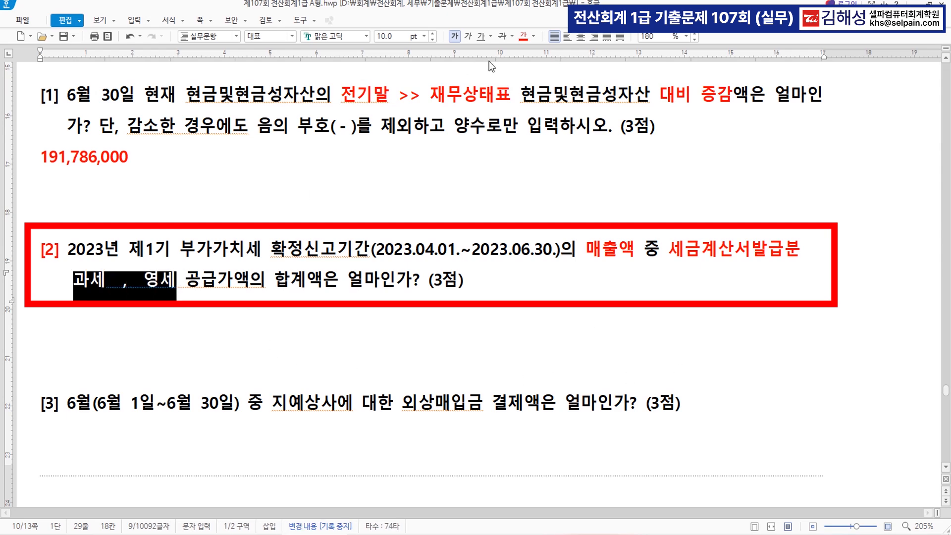
{"action": "left_click", "coordinate": [519, 39]}
{"action": "left_click", "coordinate": [377, 280]}
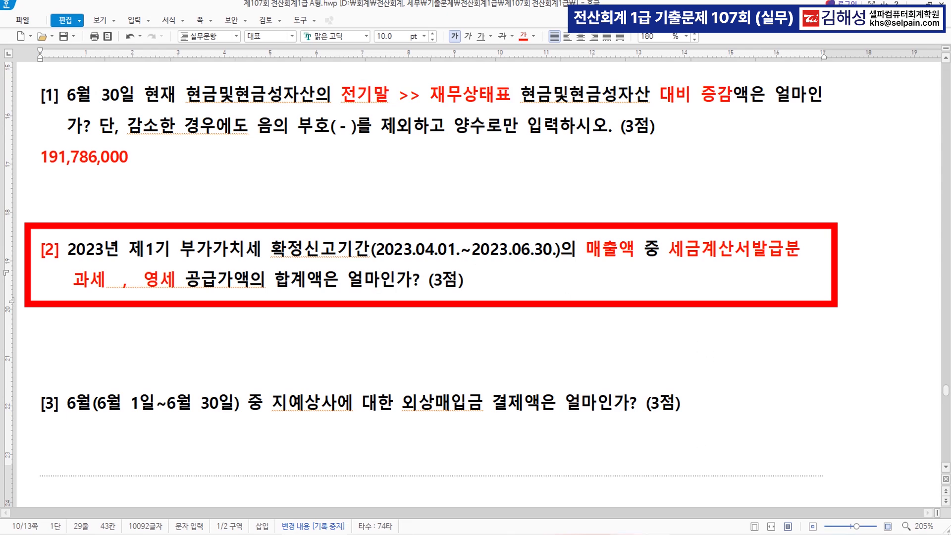
Step: Switch to KcLep and retrieve the 부가가치세신고서 for the period 1 April to 30 June 2023
{"action": "left_click", "coordinate": [256, 534]}
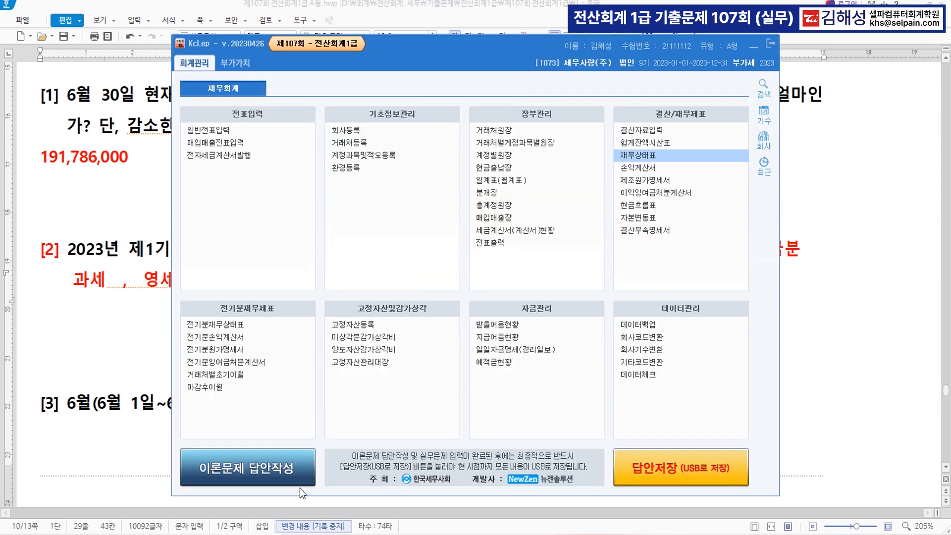
{"action": "mouse_move", "coordinate": [373, 39]}
{"action": "left_mouse_down"}
{"action": "mouse_move", "coordinate": [378, 297]}
{"action": "mouse_move", "coordinate": [403, 89]}
{"action": "mouse_move", "coordinate": [382, 32]}
{"action": "left_mouse_up"}
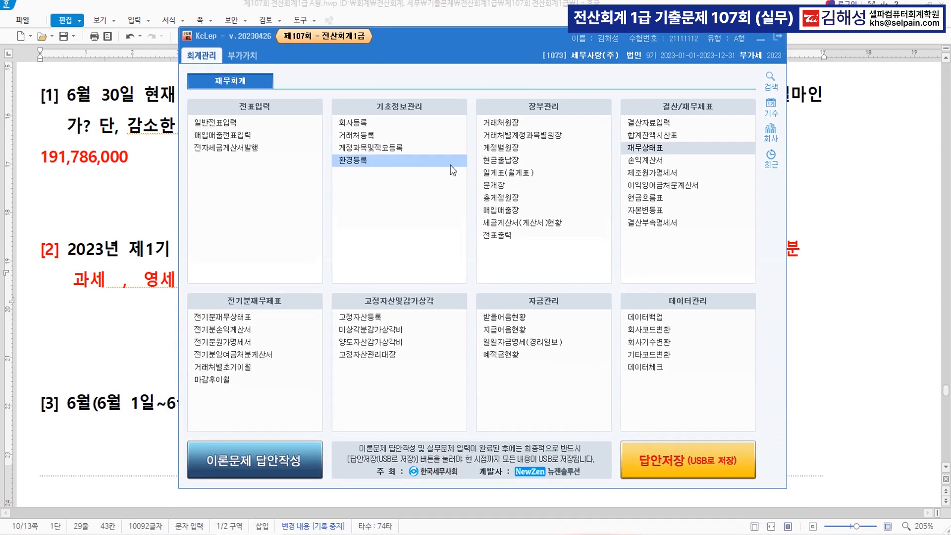
{"action": "left_click", "coordinate": [241, 55]}
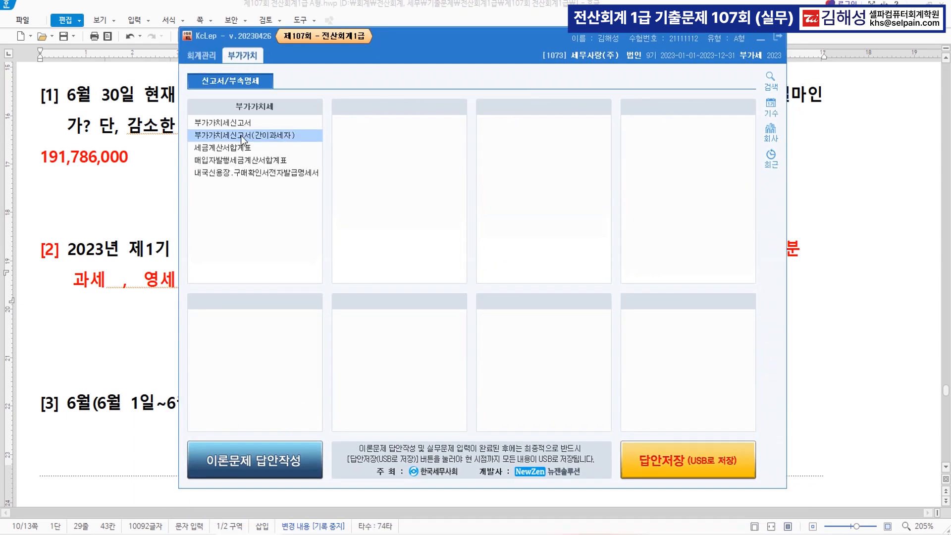
{"action": "left_click", "coordinate": [241, 123]}
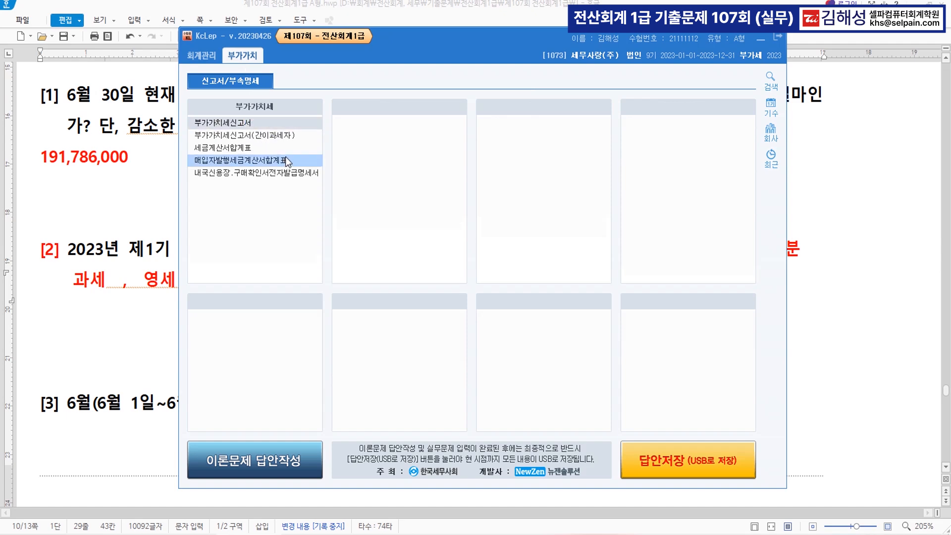
{"action": "type", "text": "04010"}
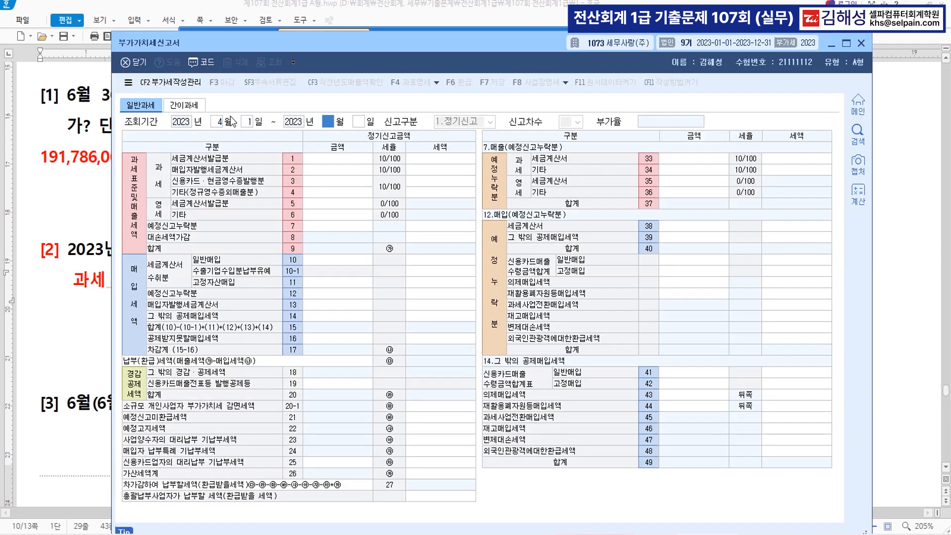
{"action": "type", "text": "630"}
{"action": "key", "text": "Return"}
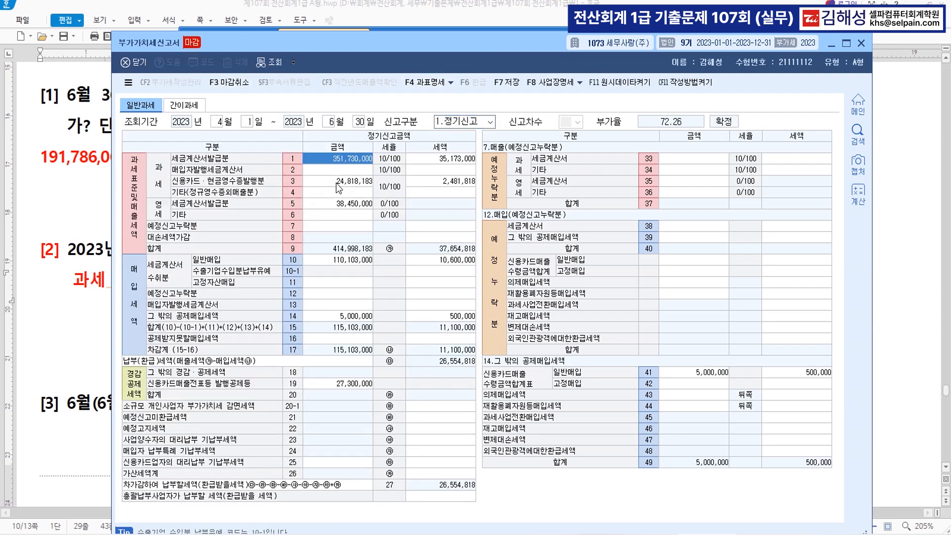
Step: Add the 과세 and 영세 세금계산서발급분 amounts, 351,730,000 and 38,450,000, in the 계산기 app
{"action": "left_click", "coordinate": [340, 207]}
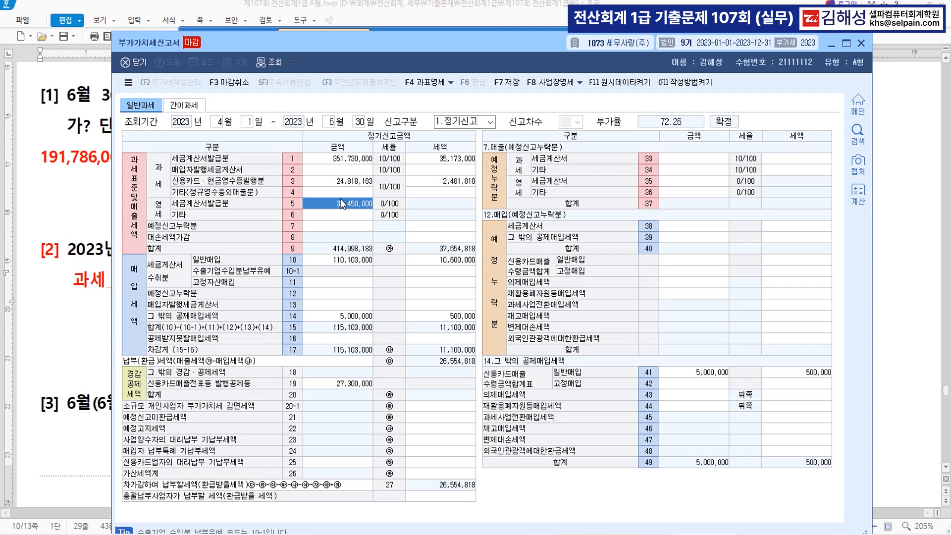
{"action": "left_click", "coordinate": [337, 161]}
{"action": "left_click", "coordinate": [340, 205]}
{"action": "left_click", "coordinate": [583, 534]}
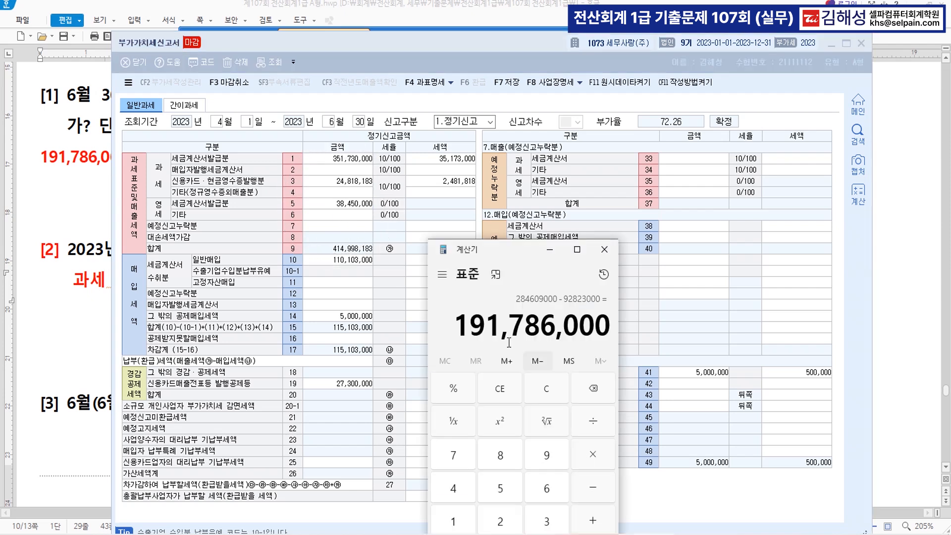
{"action": "left_click_drag", "start_coordinate": [501, 261], "coordinate": [510, 204]}
{"action": "left_click", "coordinate": [558, 335]}
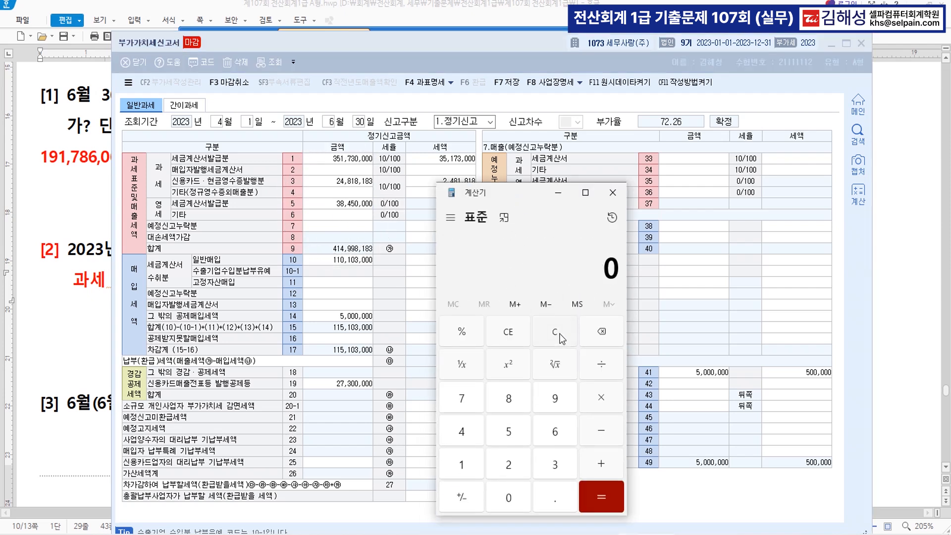
{"action": "type", "text": "35"}
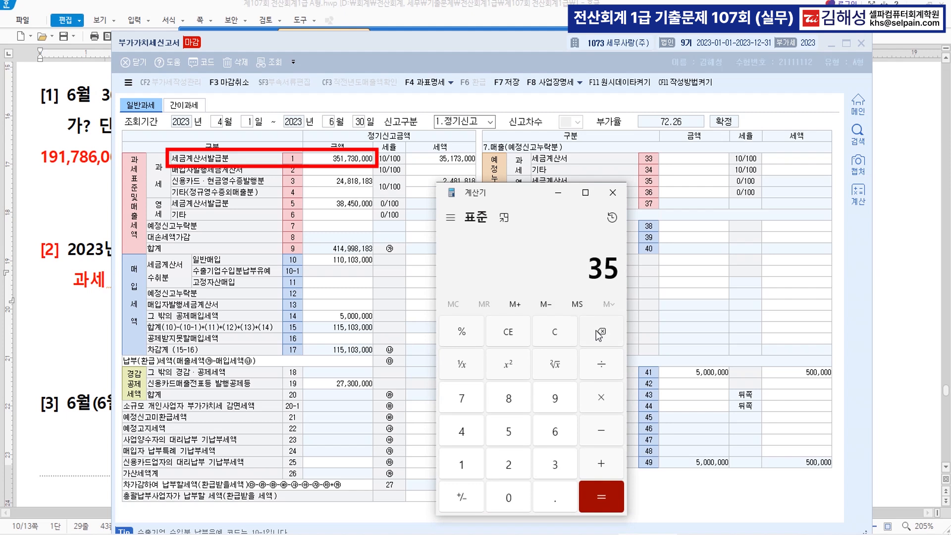
{"action": "type", "text": "1,730,000"}
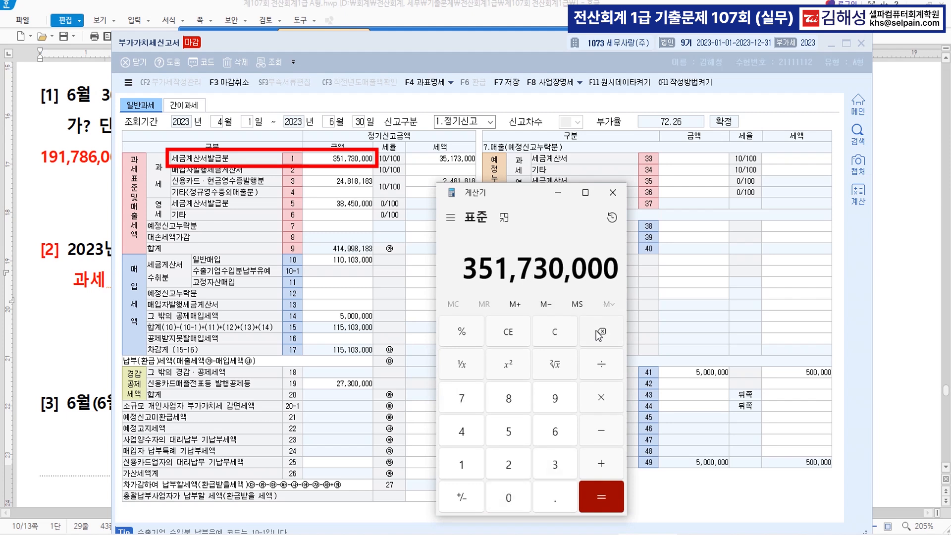
{"action": "key", "text": "plus"}
{"action": "type", "text": "38,450,"}
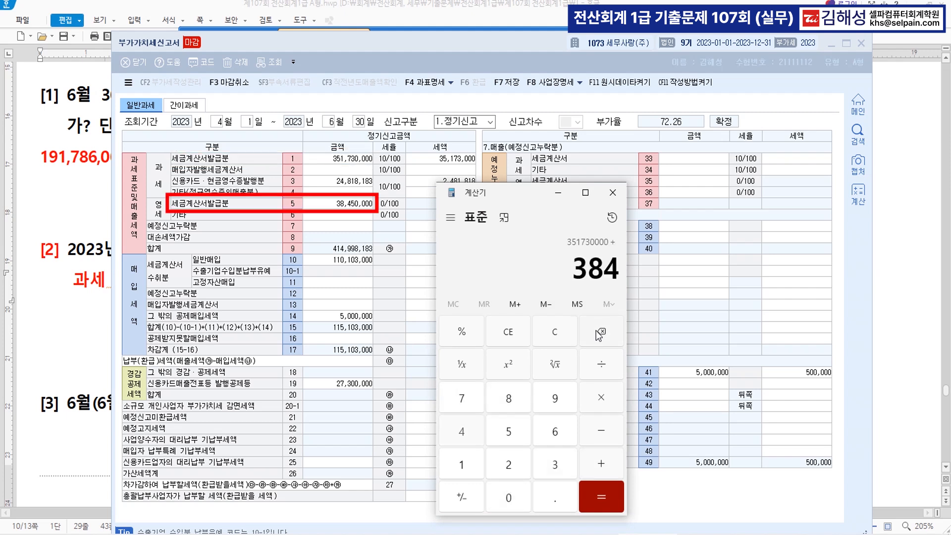
{"action": "type", "text": "000"}
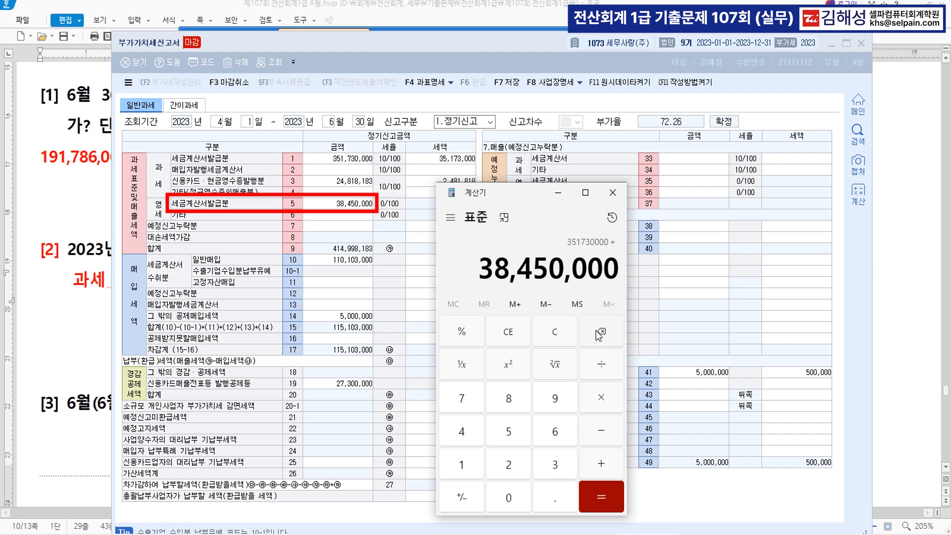
{"action": "key", "text": "Return"}
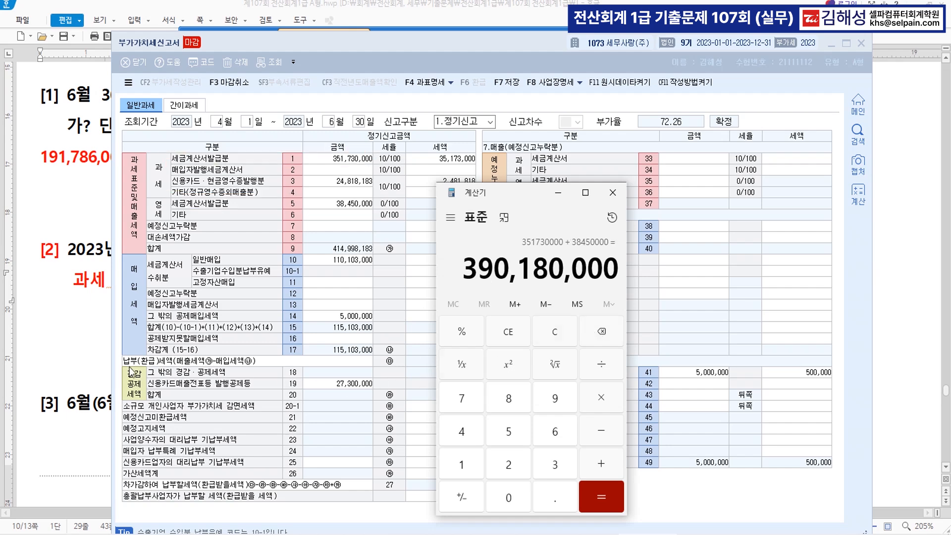
Step: Enter the answer 390,180,000 below item [2] in the exam document and format it bold and red
{"action": "left_click", "coordinate": [95, 359]}
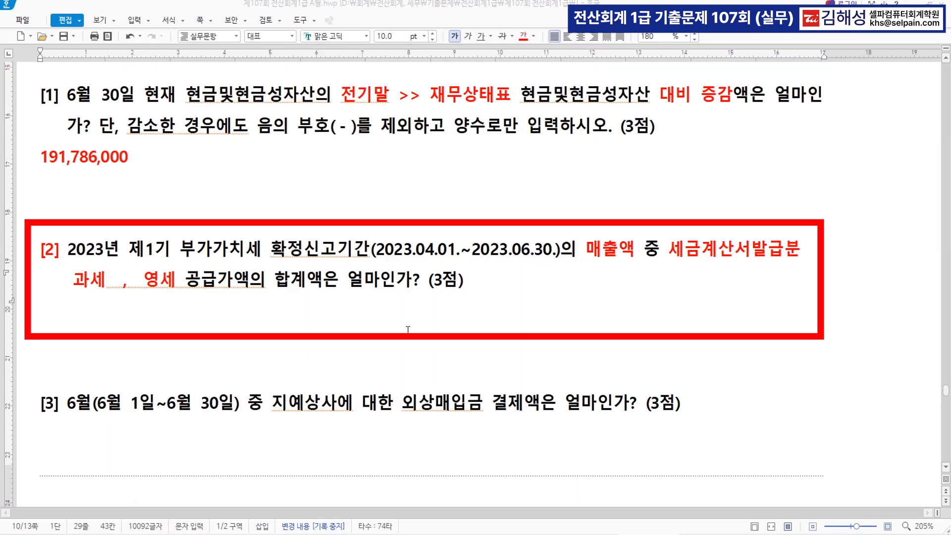
{"action": "left_click", "coordinate": [356, 326]}
{"action": "type", "text": "390180000"}
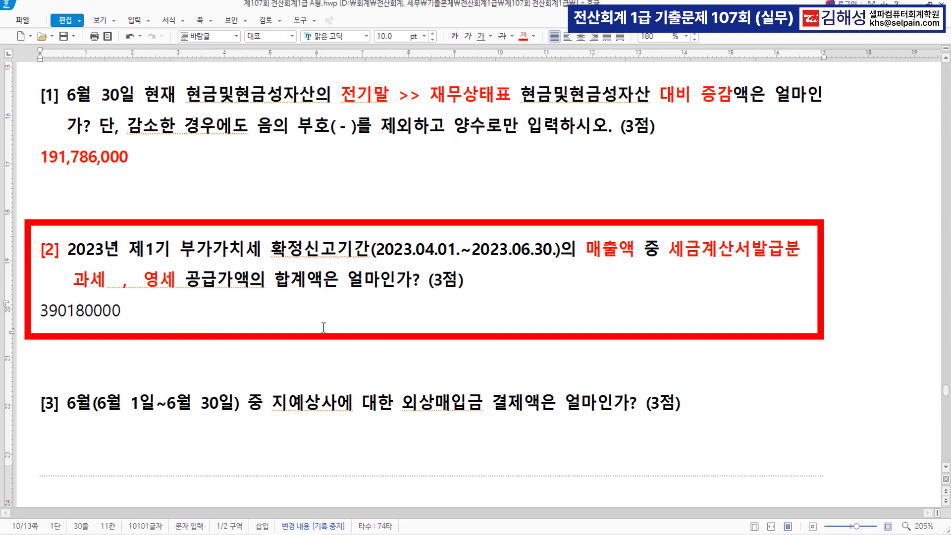
{"action": "left_click", "coordinate": [70, 313]}
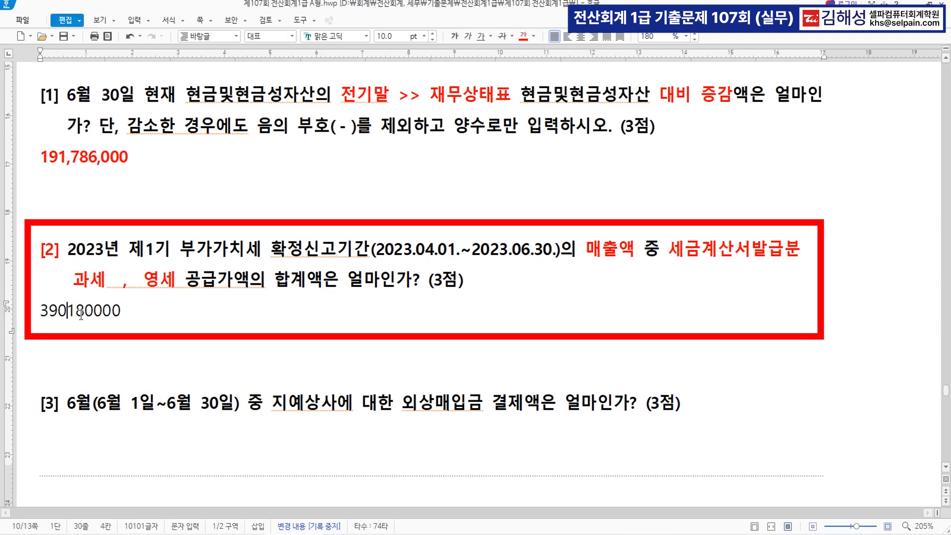
{"action": "type", "text": ","}
{"action": "key", "text": "Right"}
{"action": "key", "text": "Right"}
{"action": "key", "text": "Right"}
{"action": "type", "text": ","}
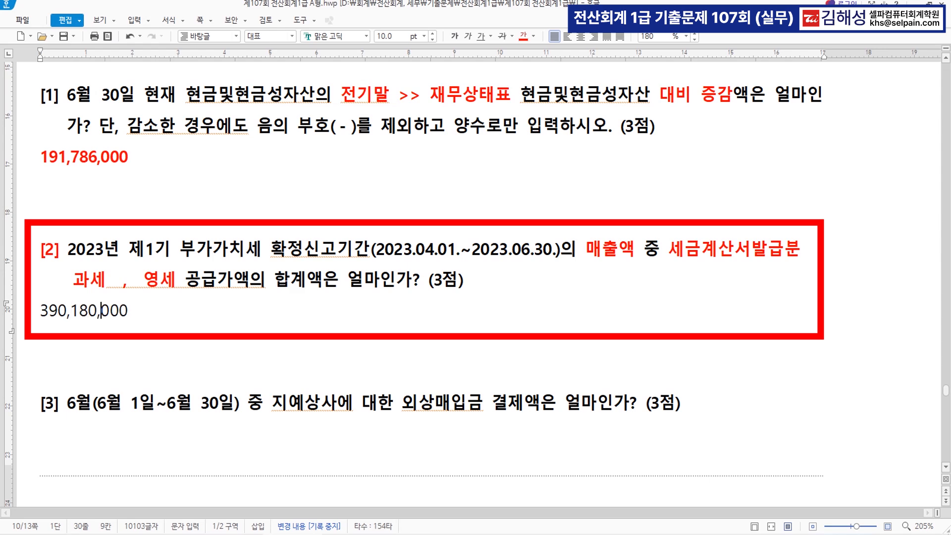
{"action": "left_click_drag", "start_coordinate": [130, 311], "coordinate": [40, 313]}
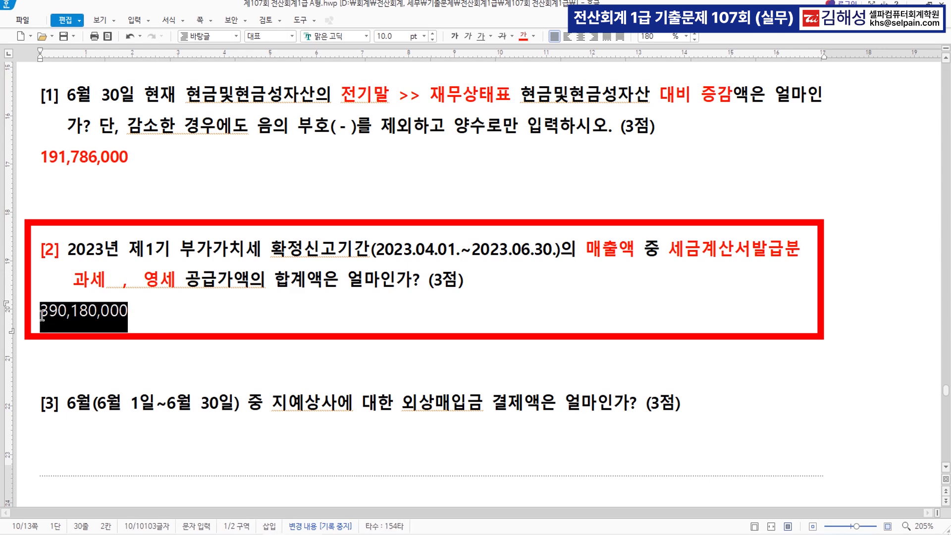
{"action": "left_click", "coordinate": [526, 38]}
{"action": "left_click", "coordinate": [458, 40]}
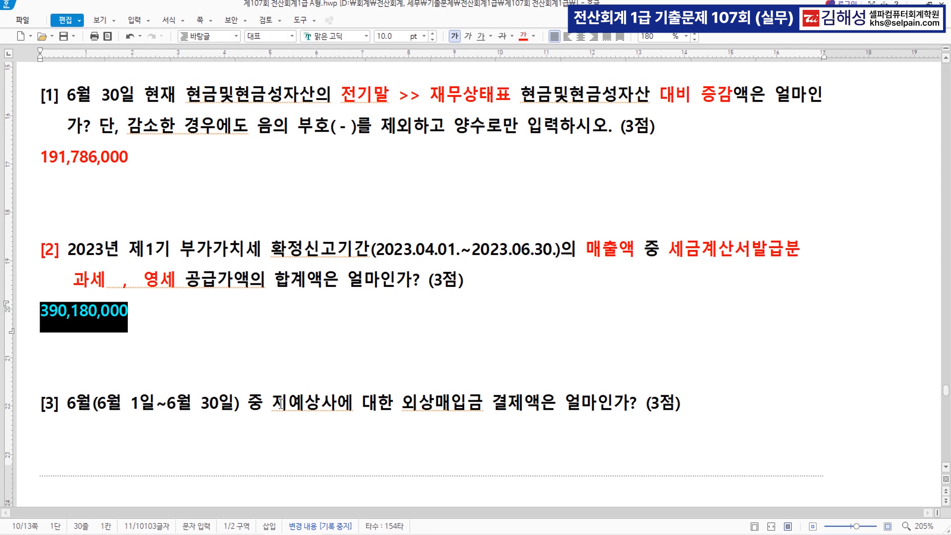
Step: Colour 지예상사에 대한 외상매입금 결제액 red in item [3] and insert >> 거래처원장 after 지예상사
{"action": "left_click_drag", "start_coordinate": [273, 403], "coordinate": [539, 407]}
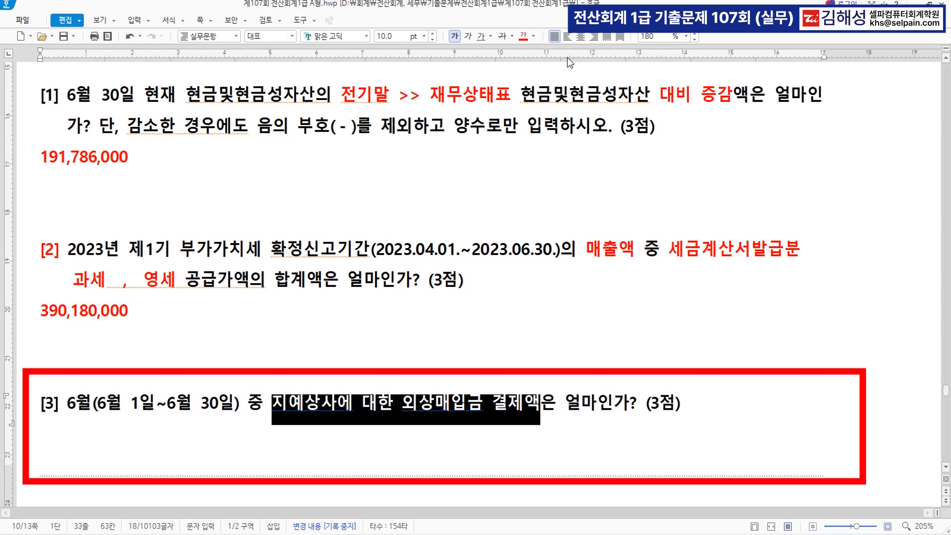
{"action": "left_click", "coordinate": [523, 37]}
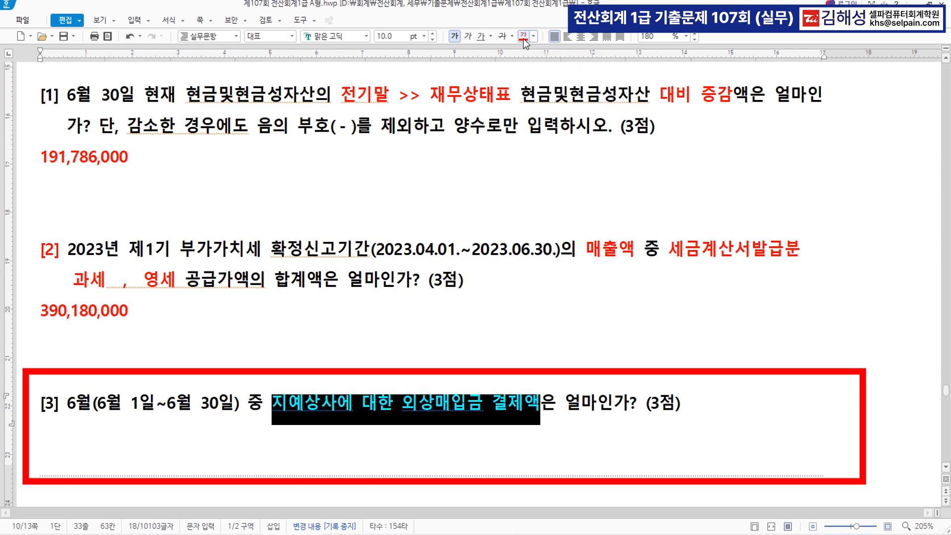
{"action": "left_click", "coordinate": [346, 403]}
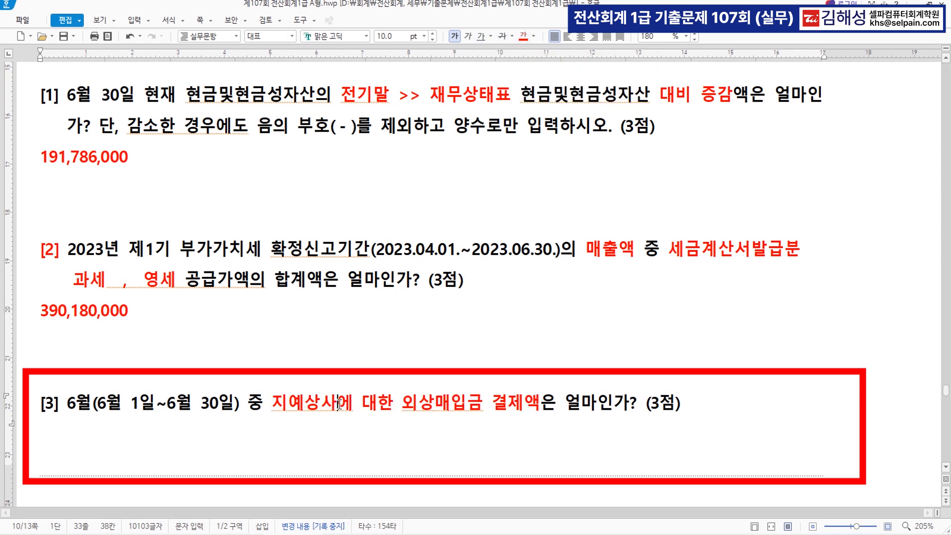
{"action": "type", "text": ">> 거래처원장"}
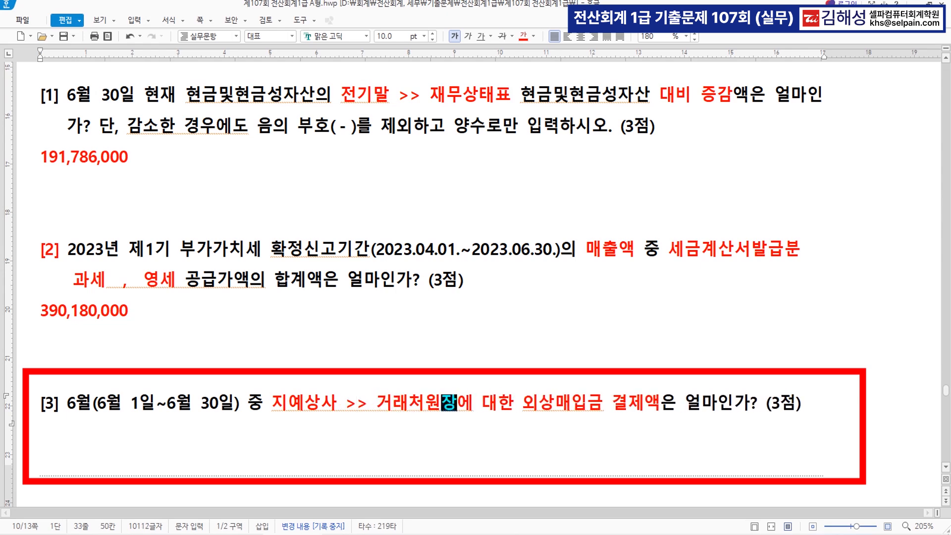
Step: Insert >> 차변 after 결제 in item [3] and colour 외상매입금 결제 >> 차변 blue
{"action": "left_click", "coordinate": [644, 404]}
{"action": "type", "text": ">>"}
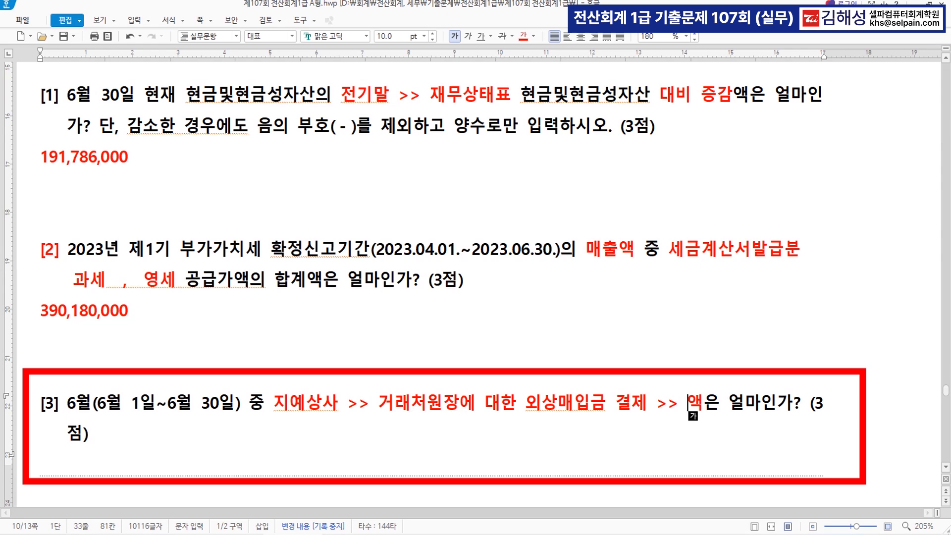
{"action": "type", "text": "차변"}
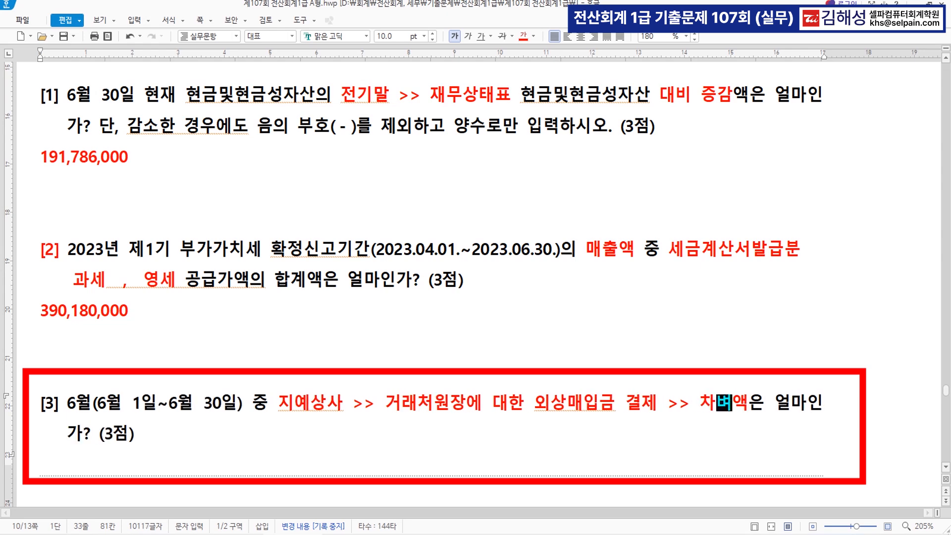
{"action": "left_click_drag", "start_coordinate": [732, 402], "coordinate": [537, 399]}
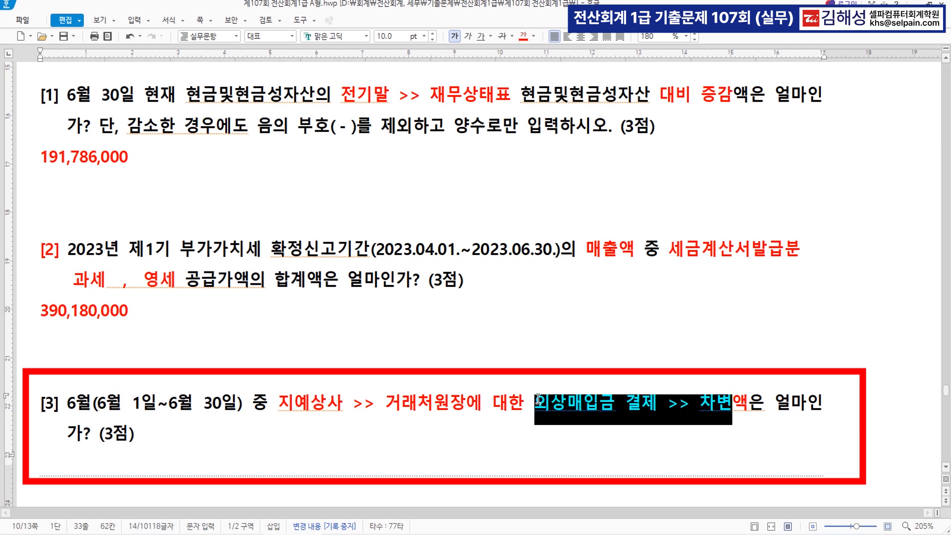
{"action": "left_click", "coordinate": [534, 36]}
{"action": "left_click", "coordinate": [585, 85]}
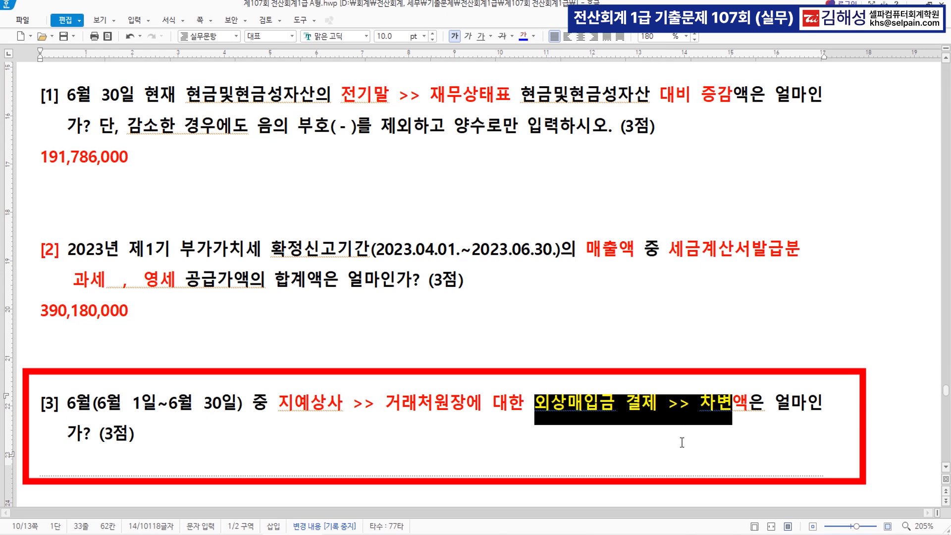
{"action": "left_click", "coordinate": [546, 440]}
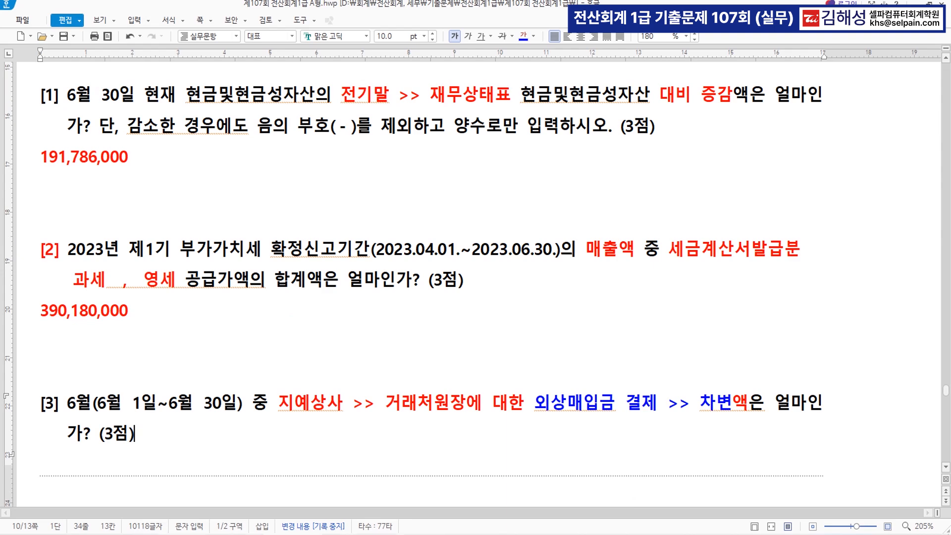
Step: Switch to KcLep and retrieve the 거래처원장 balances for 1 to 30 June 2023, account 0251 외상매입금, across all 거래처
{"action": "key", "text": "alt+Tab"}
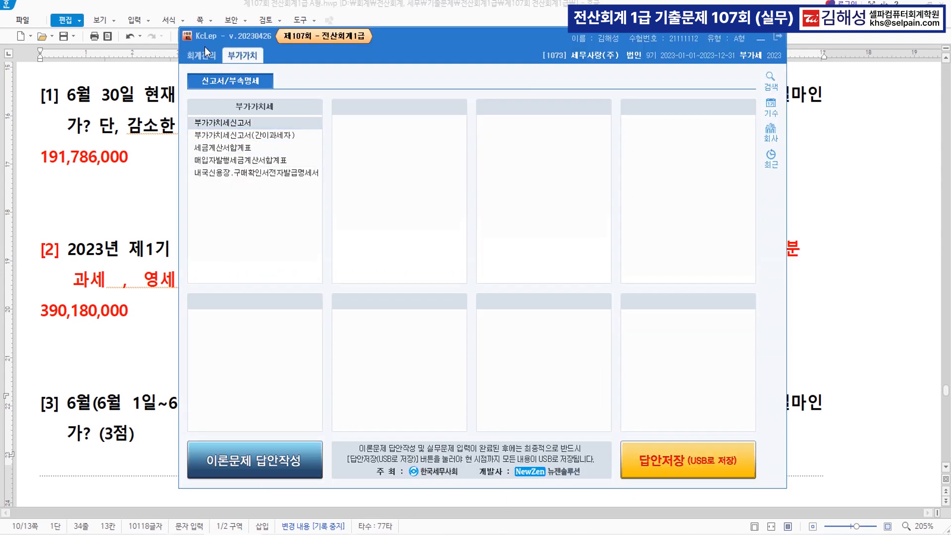
{"action": "left_click", "coordinate": [205, 55]}
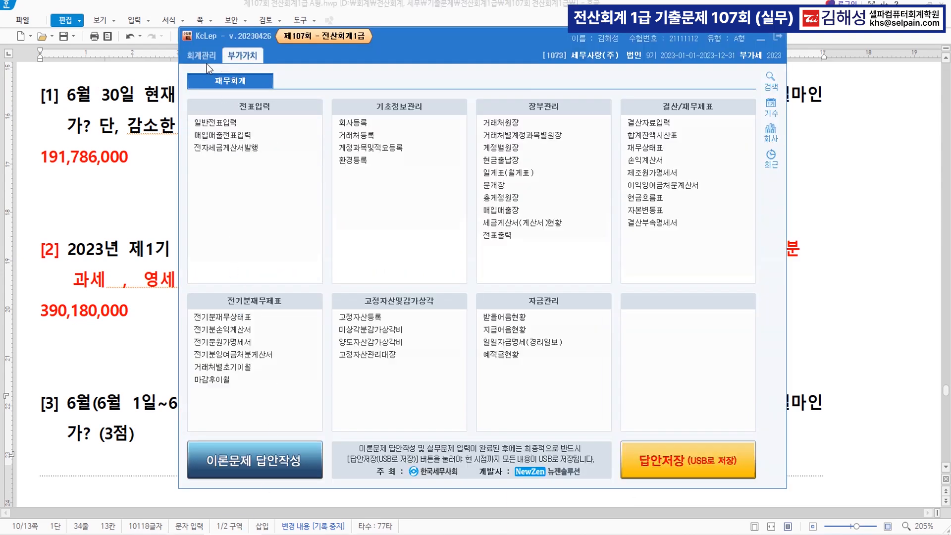
{"action": "left_click", "coordinate": [517, 126]}
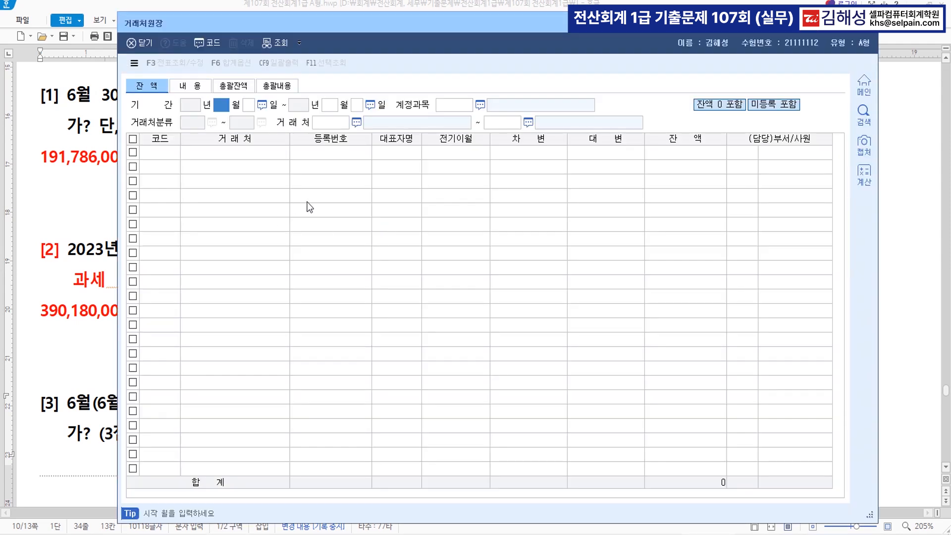
{"action": "type", "text": "6"}
{"action": "key", "text": "Return"}
{"action": "key", "text": "Return"}
{"action": "type", "text": "6"}
{"action": "key", "text": "Return"}
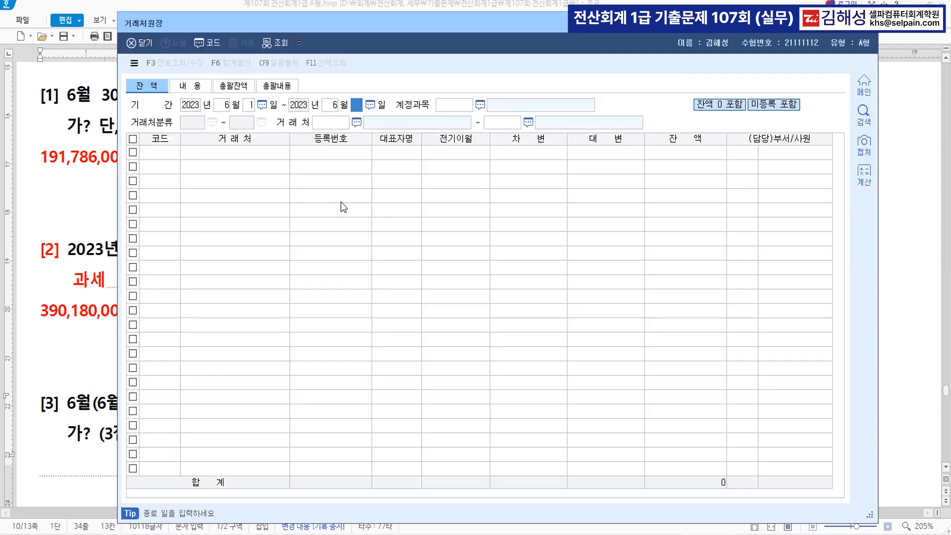
{"action": "key", "text": "Return"}
{"action": "type", "text": "251"}
{"action": "key", "text": "Return"}
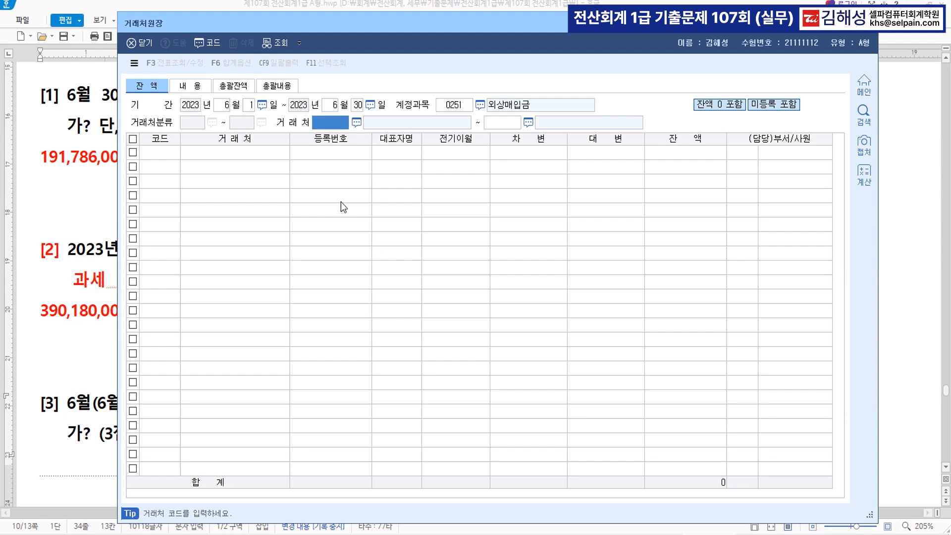
{"action": "key", "text": "Return"}
{"action": "key", "text": "Return"}
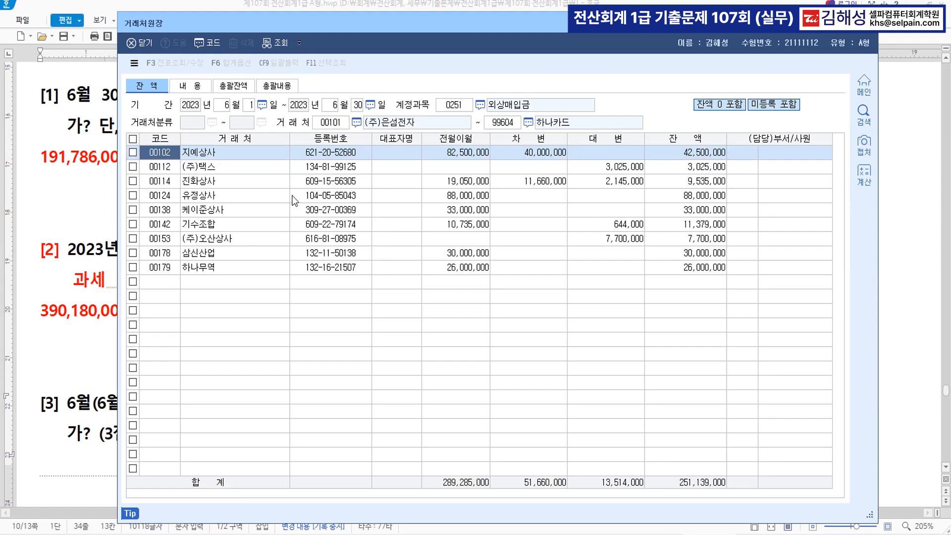
Step: Examine the 전월이월, 차변 and 대변 figures of 지예상사 in the 거래처원장
{"action": "left_click", "coordinate": [217, 154]}
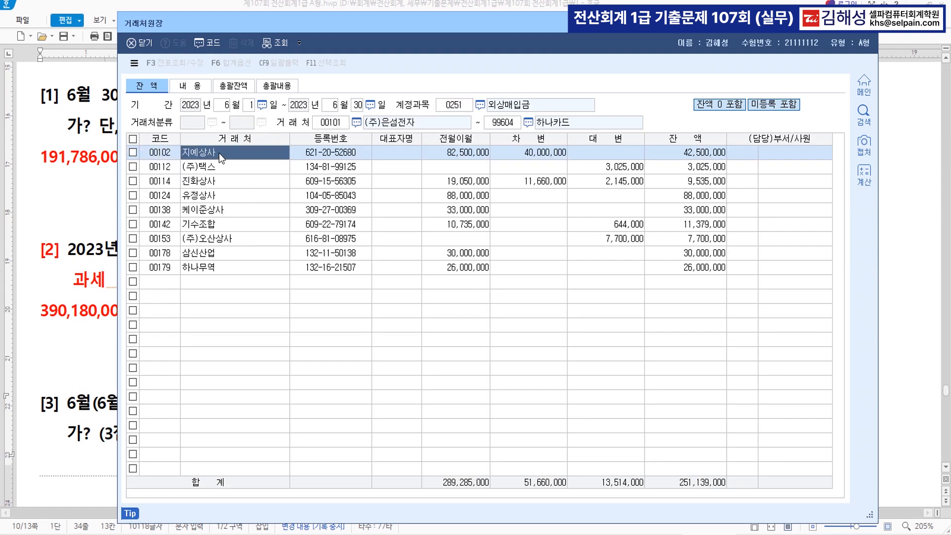
{"action": "left_click", "coordinate": [472, 155]}
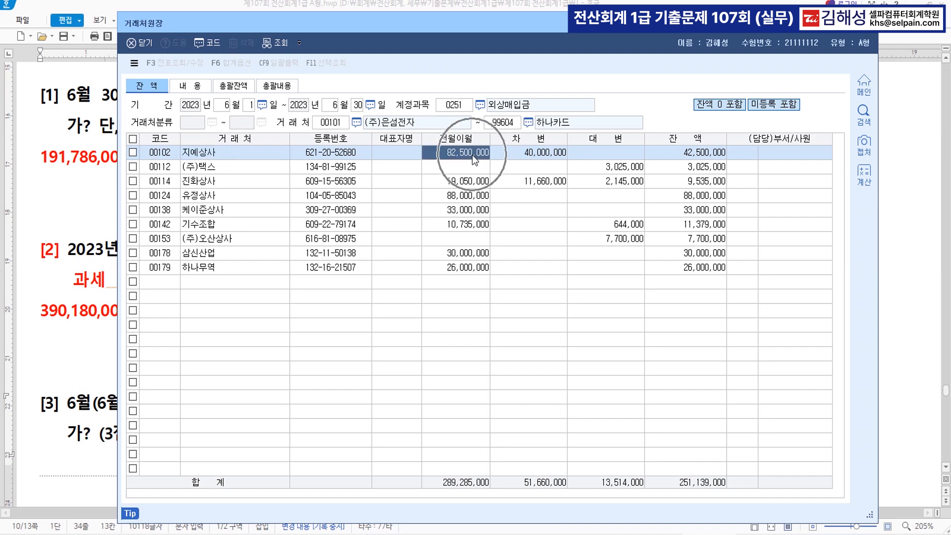
{"action": "left_click", "coordinate": [556, 155]}
{"action": "left_click", "coordinate": [610, 151]}
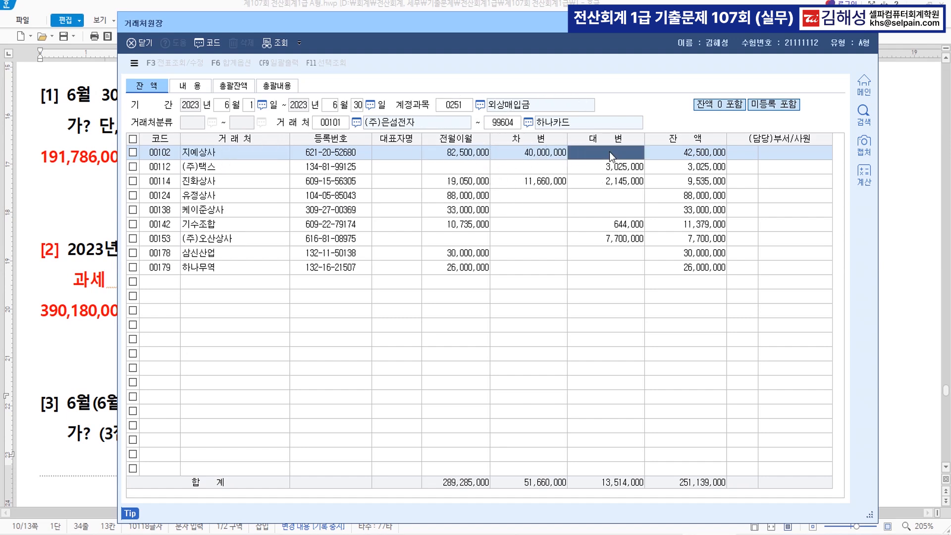
Step: Sort the 거래처원장 by 잔액 in descending order and look up the 차변 amount of 지예상사
{"action": "left_click", "coordinate": [708, 143]}
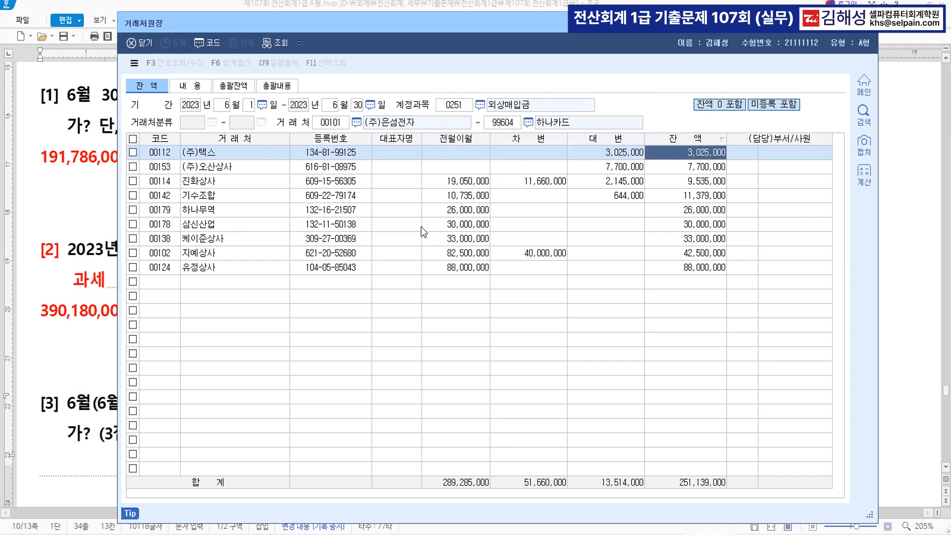
{"action": "left_click", "coordinate": [222, 258]}
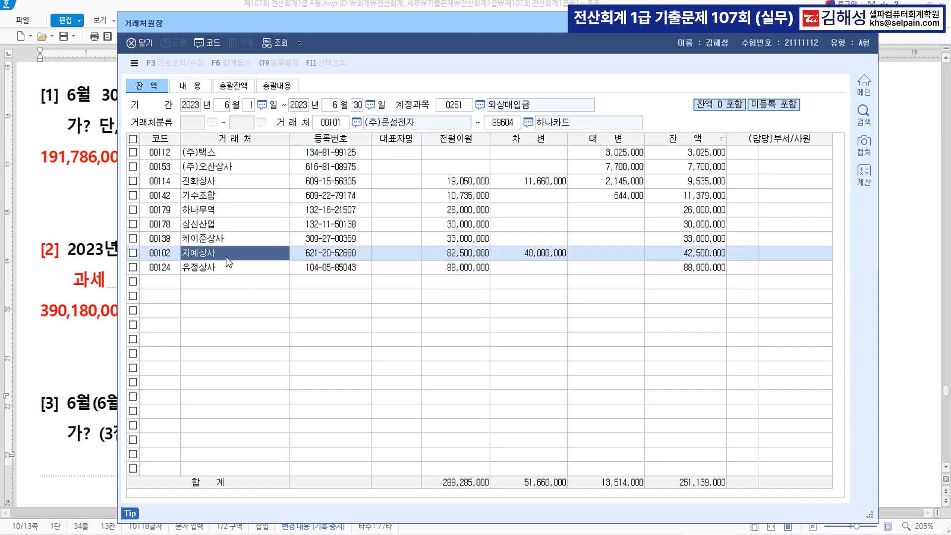
{"action": "left_click", "coordinate": [684, 142]}
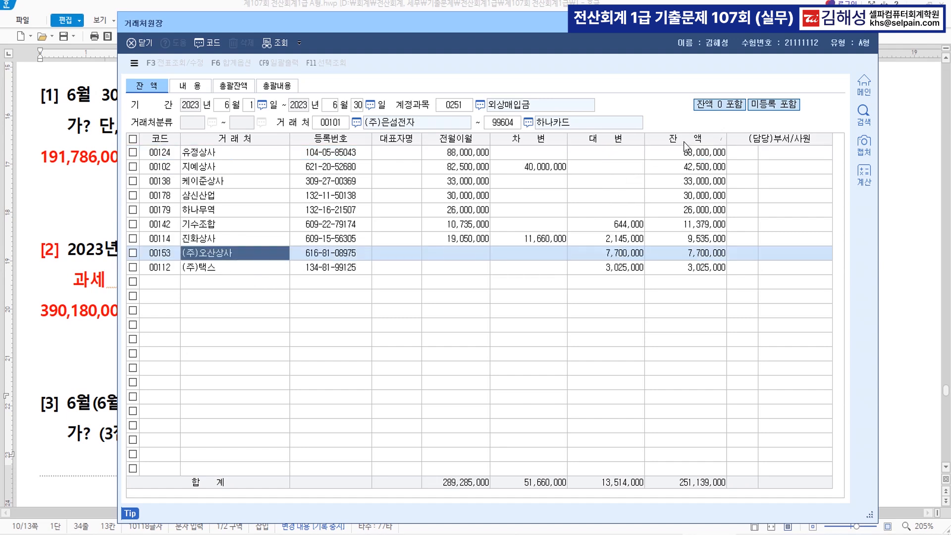
{"action": "left_click", "coordinate": [236, 168]}
{"action": "left_click", "coordinate": [550, 168]}
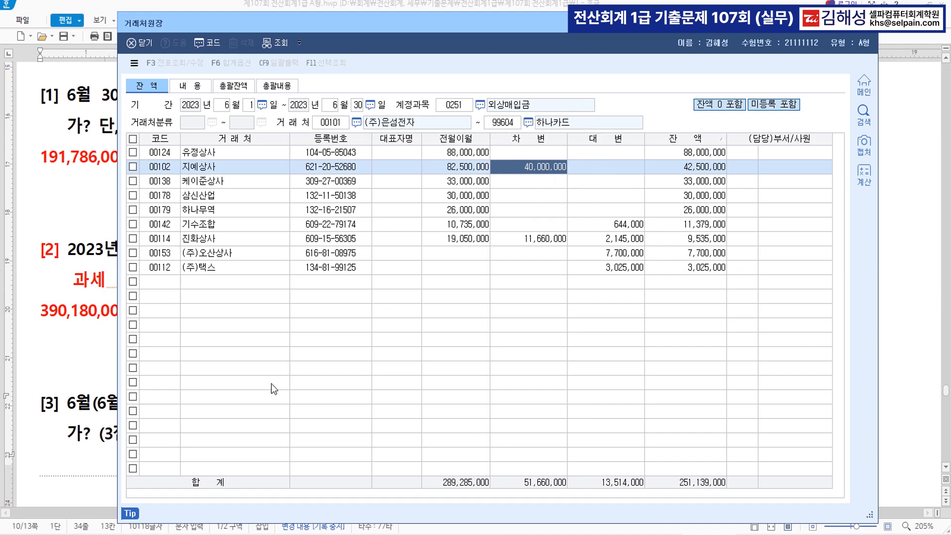
Step: Switch to the exam document, enter the answer 40,000,000 before (3점) in item [3] and colour it blue
{"action": "left_click", "coordinate": [94, 460]}
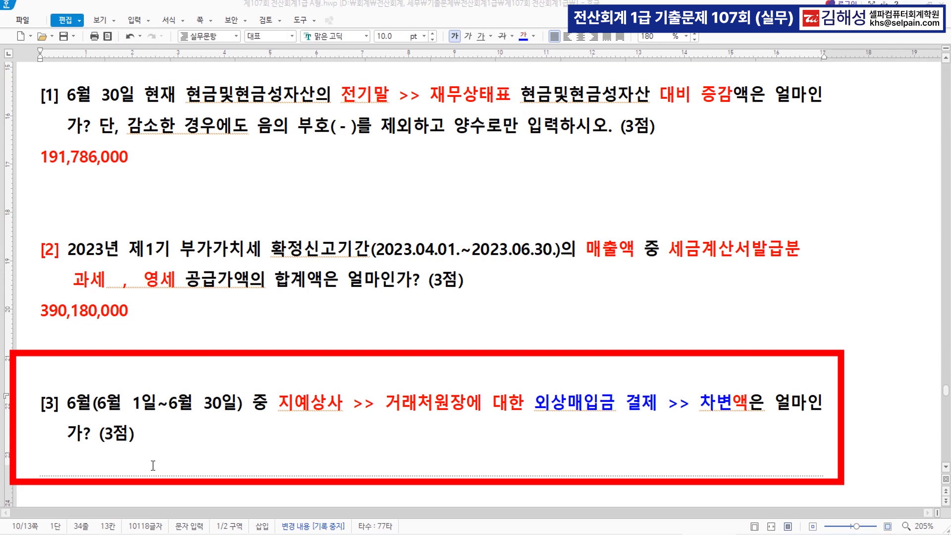
{"action": "type", "text": "40000000"}
{"action": "left_click_drag", "start_coordinate": [169, 440], "coordinate": [90, 436]}
{"action": "left_click", "coordinate": [526, 40]}
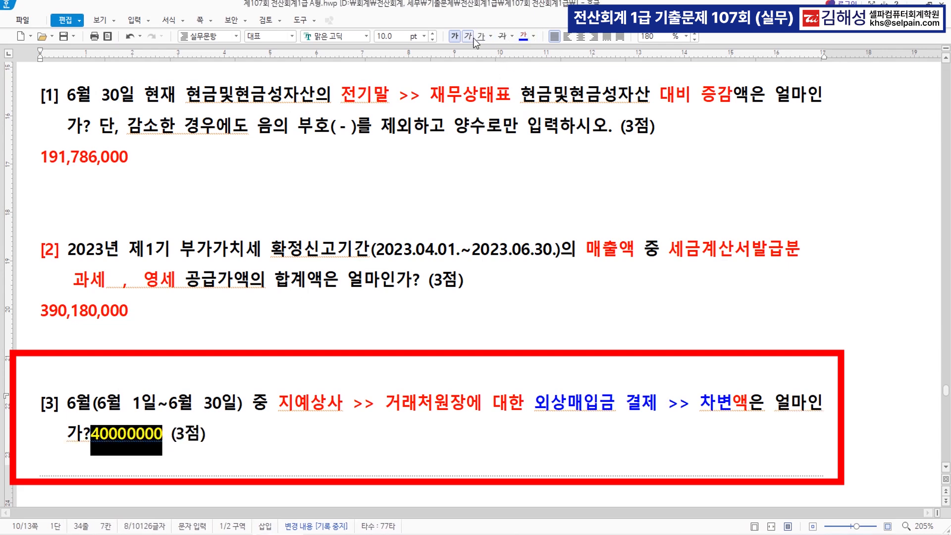
{"action": "left_click", "coordinate": [112, 446]}
{"action": "type", "text": ","}
{"action": "key", "text": "Right"}
{"action": "key", "text": "Right"}
{"action": "key", "text": "Right"}
{"action": "type", "text": ","}
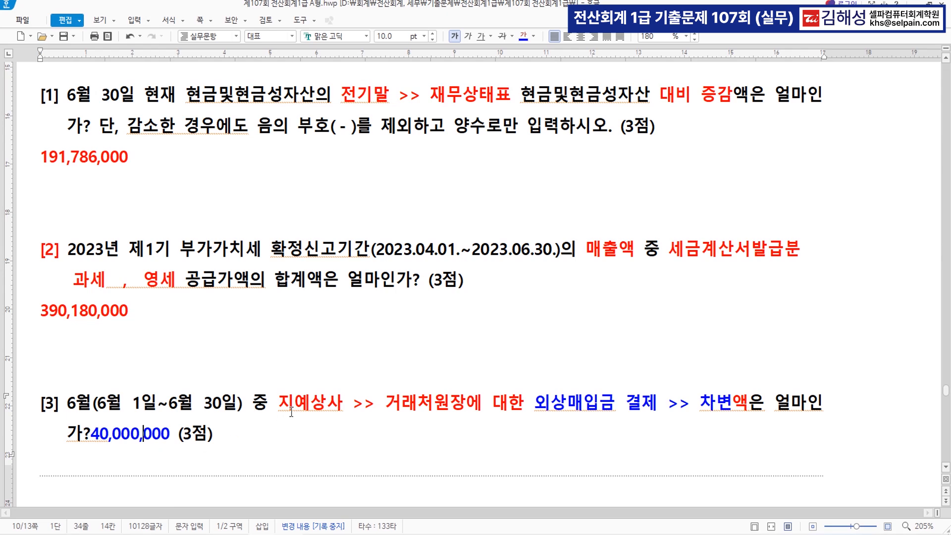
Step: Bring up the KcLep main menu to locate 이론문제 답안작성 for the three answers, and return to the exam document
{"action": "key", "text": "alt+Tab"}
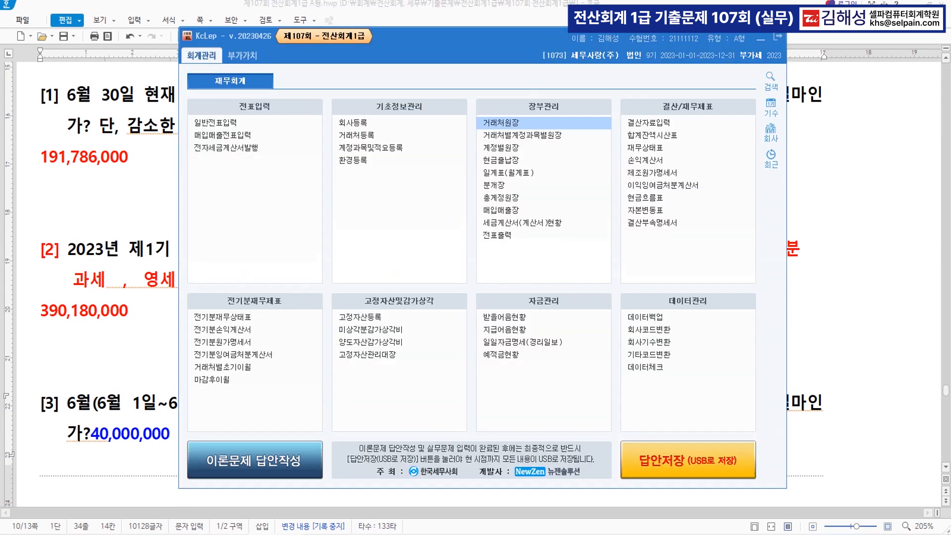
{"action": "left_click", "coordinate": [267, 466]}
{"action": "left_click", "coordinate": [82, 151]}
{"action": "left_click", "coordinate": [78, 312]}
{"action": "left_click", "coordinate": [115, 441]}
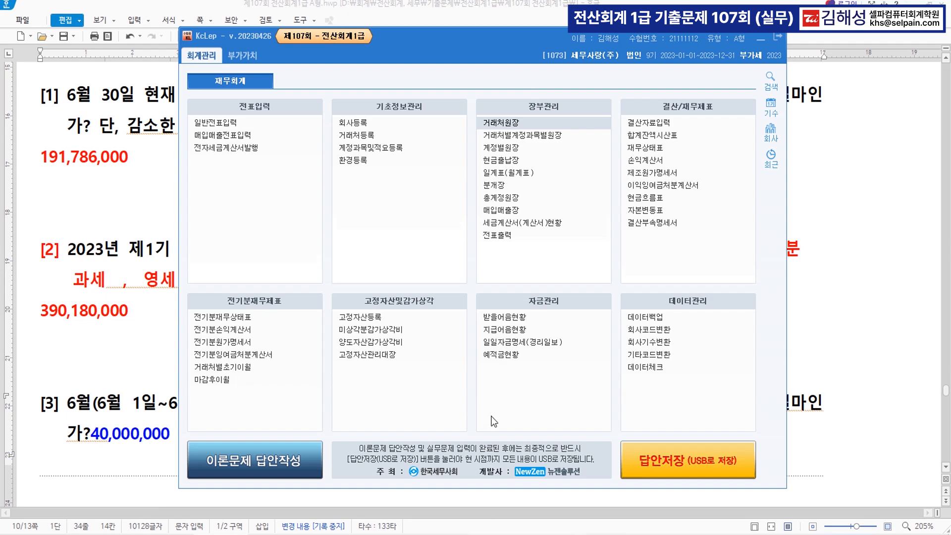
{"action": "left_click", "coordinate": [761, 40]}
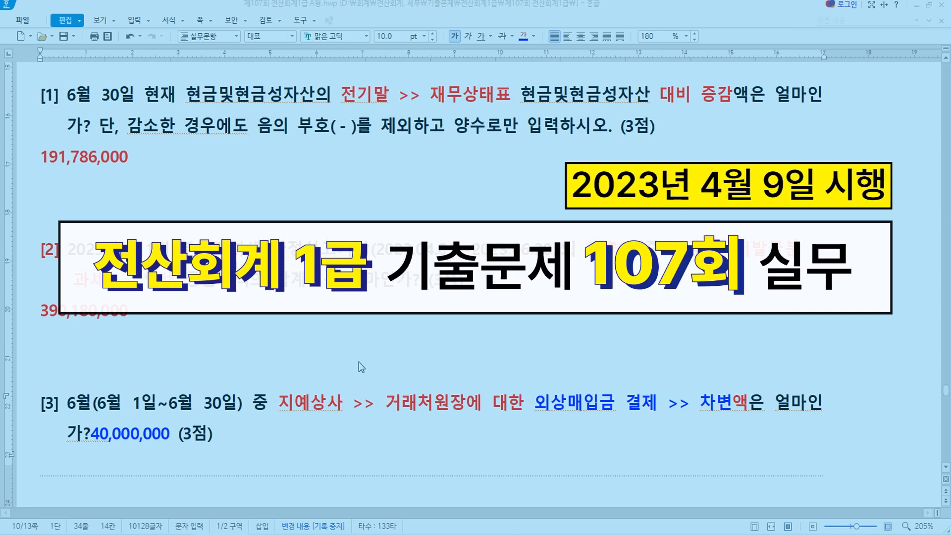